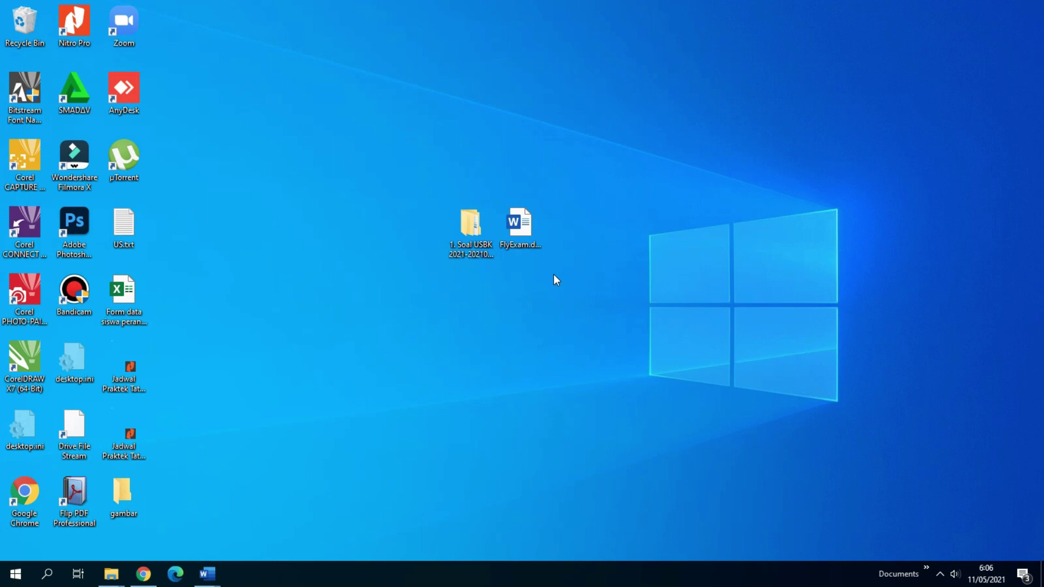
Step: Open the FlyExam document from the desktop and enable editing on it
double_click(526, 222)
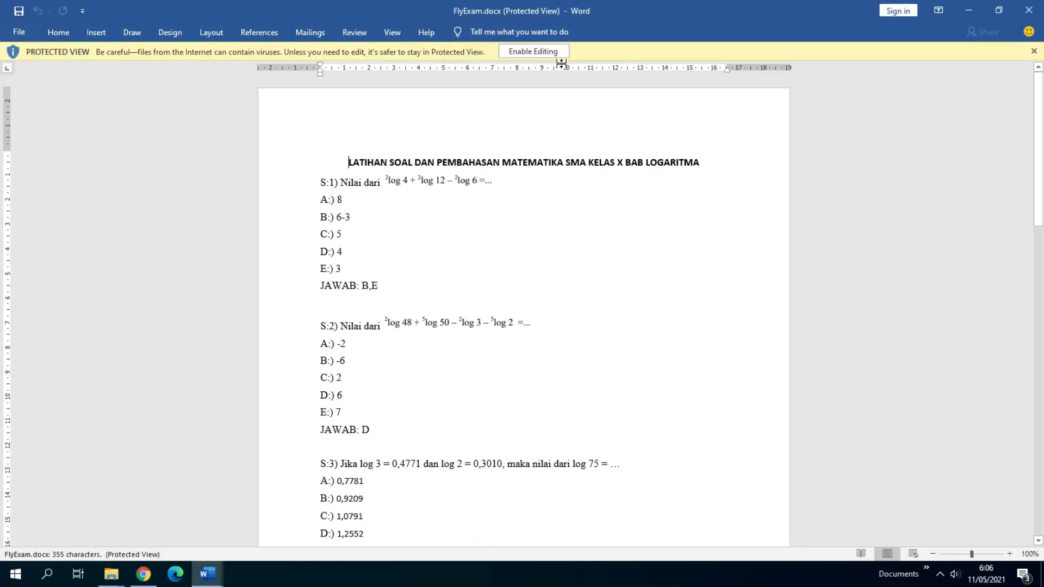
left_click(546, 52)
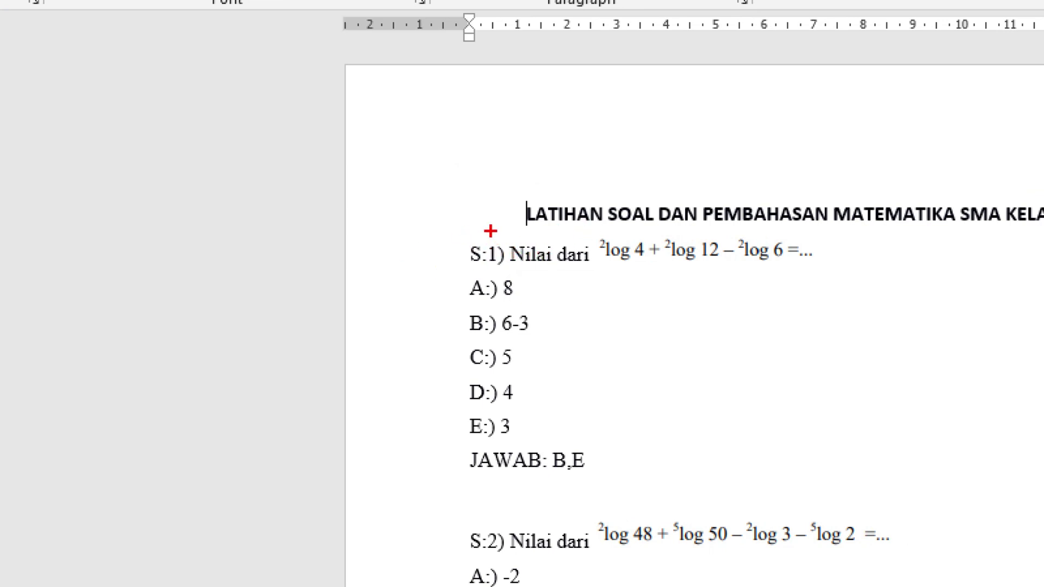
Step: Circle question 1's "S:1)" label in red and write the text annotation "s:1)." above the document title
mouse_move(480, 231)
left_mouse_down()
mouse_move(457, 256)
mouse_move(507, 282)
mouse_move(519, 247)
mouse_move(474, 225)
left_mouse_up()
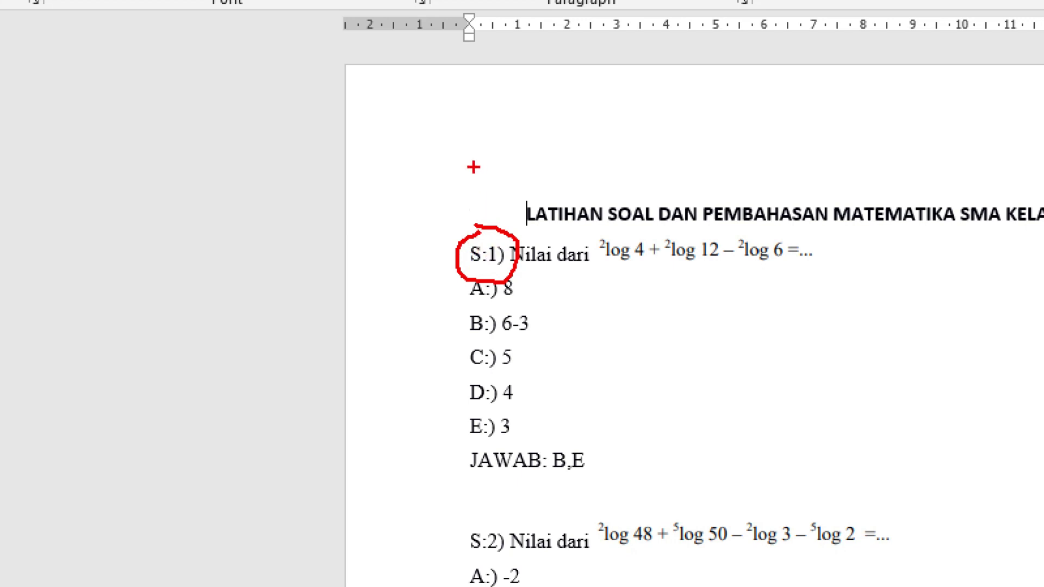
type("t")
type("S")
type("1:")
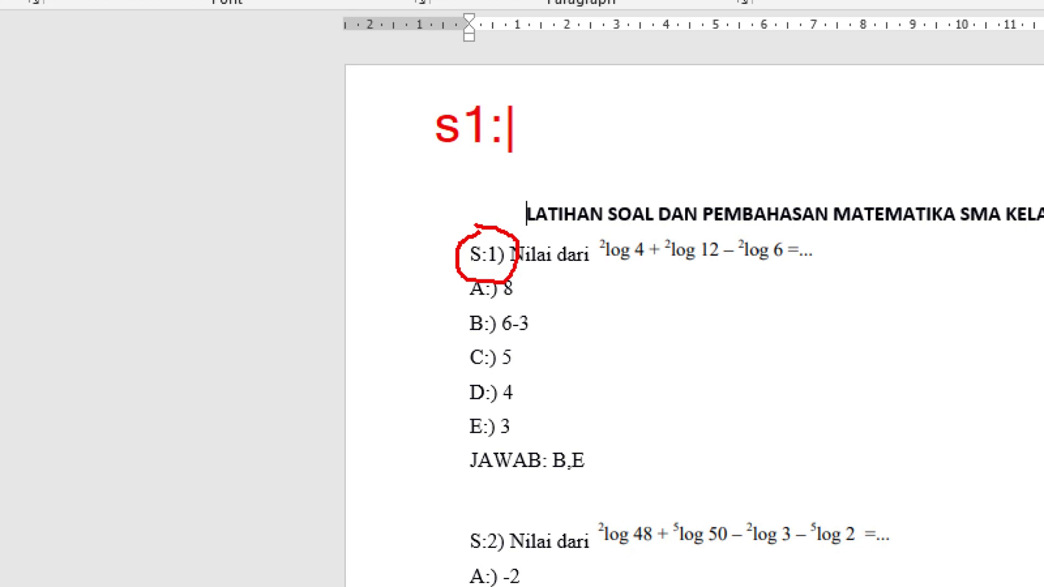
type(")")
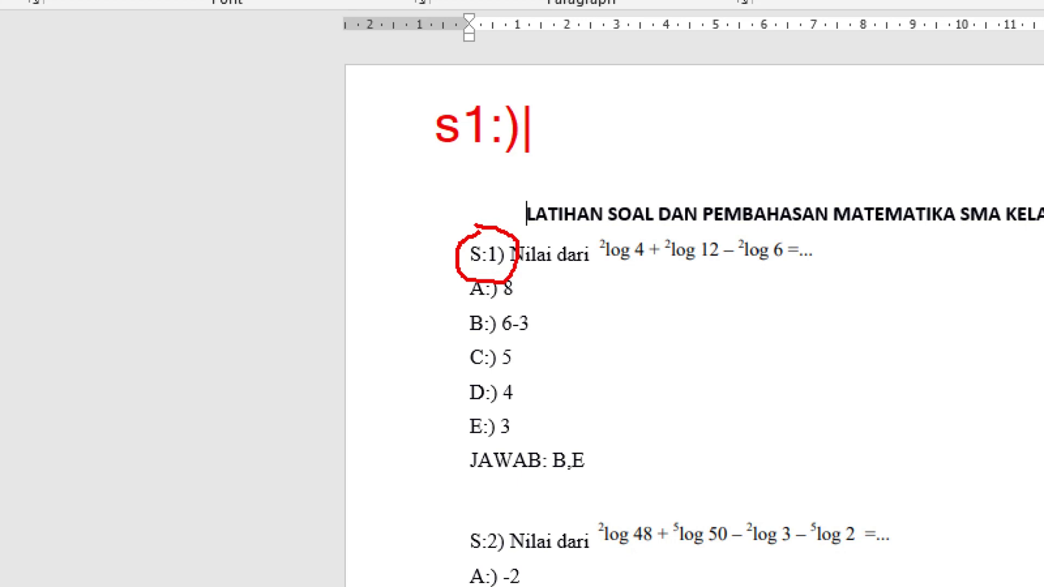
key("BackSpace")
key("BackSpace")
key("BackSpace")
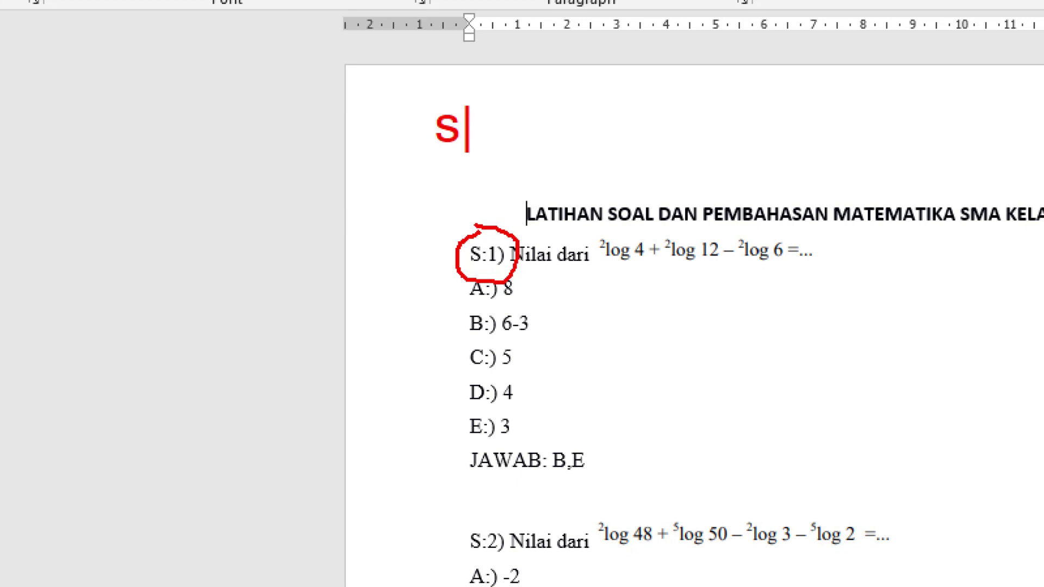
type(":")
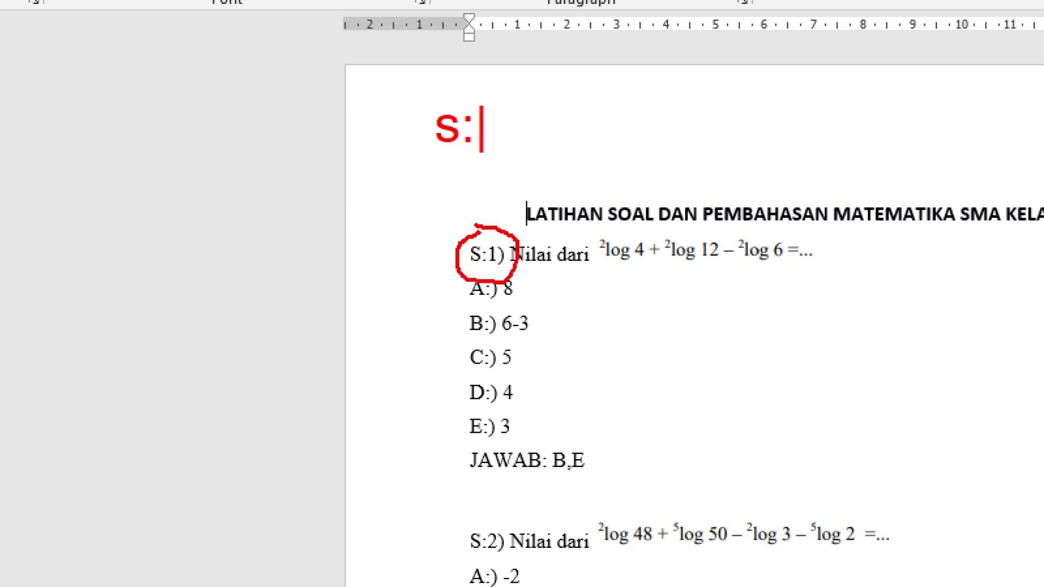
type("1)")
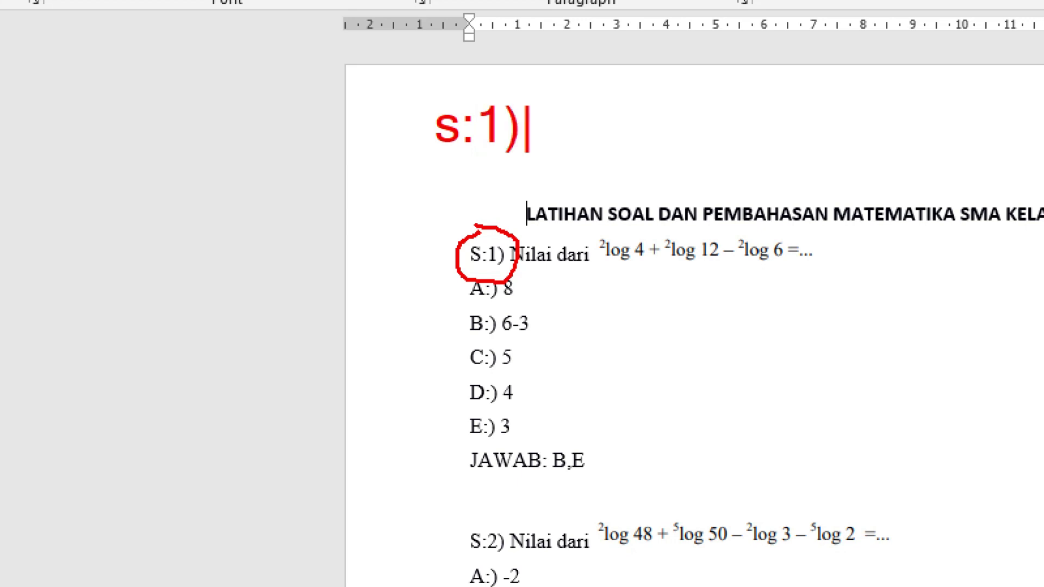
type(".")
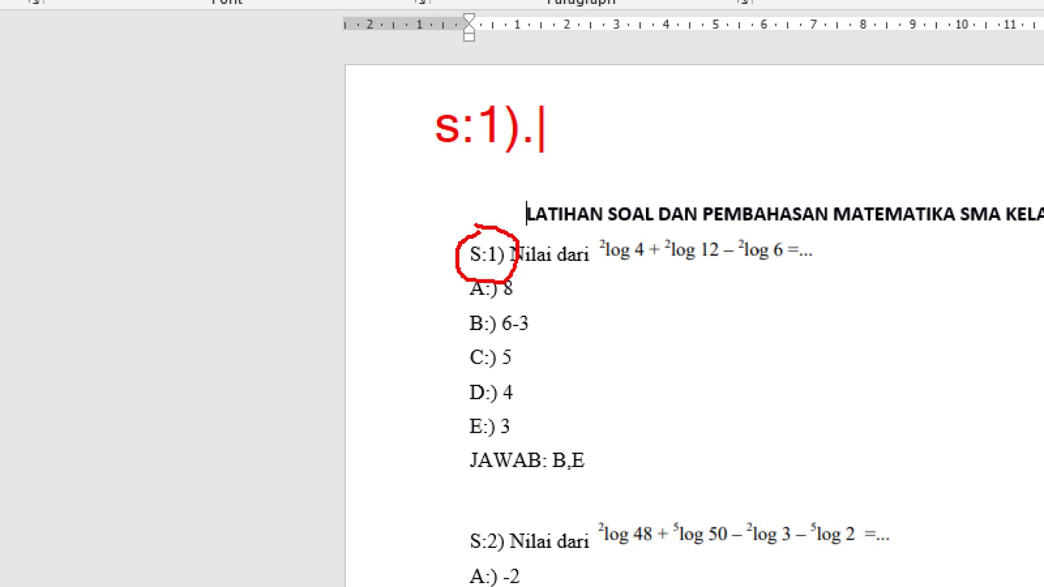
Step: Remove the written text annotation and draw a red arrow pointing at the circled "S:1)" label
key("BackSpace")
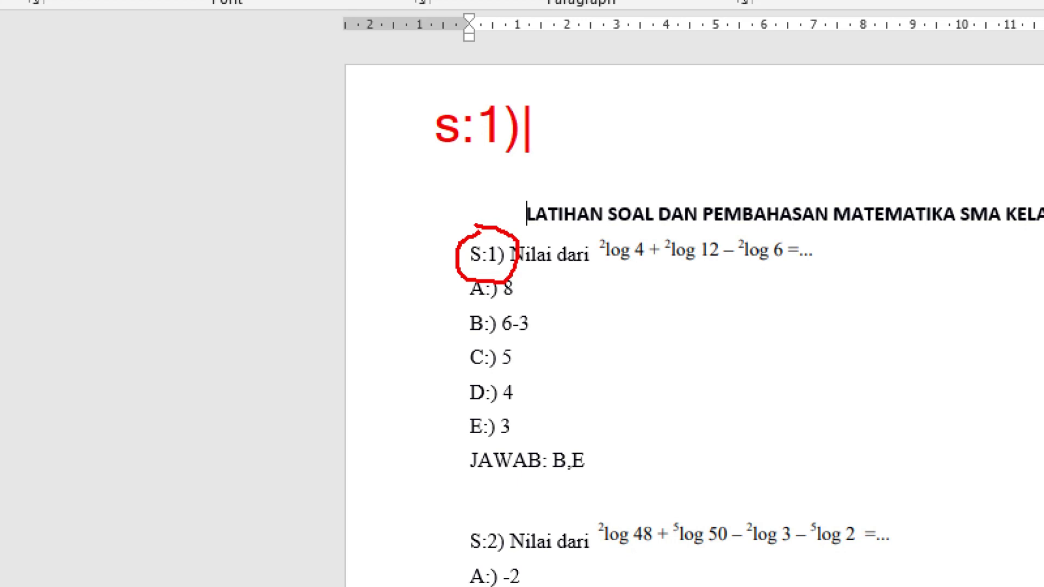
key("BackSpace")
key("BackSpace")
key("BackSpace")
key("BackSpace")
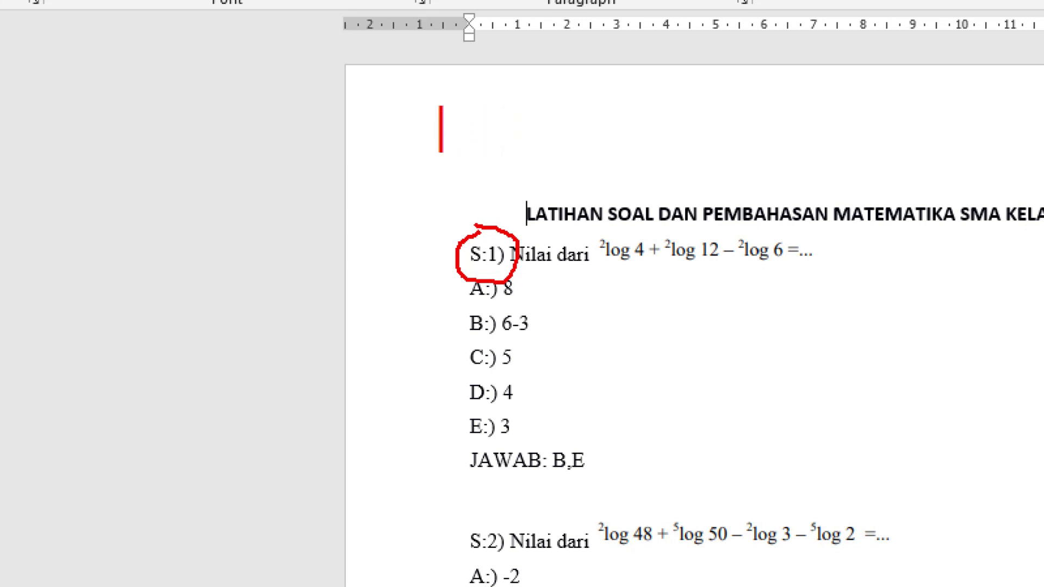
key("Escape")
left_click_drag(455, 222, 405, 163)
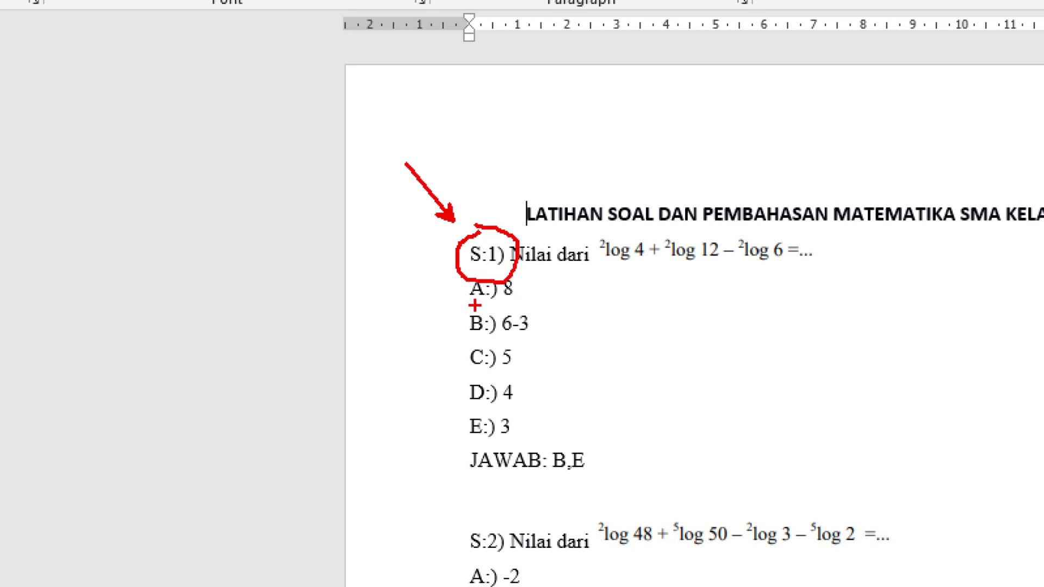
key("Escape")
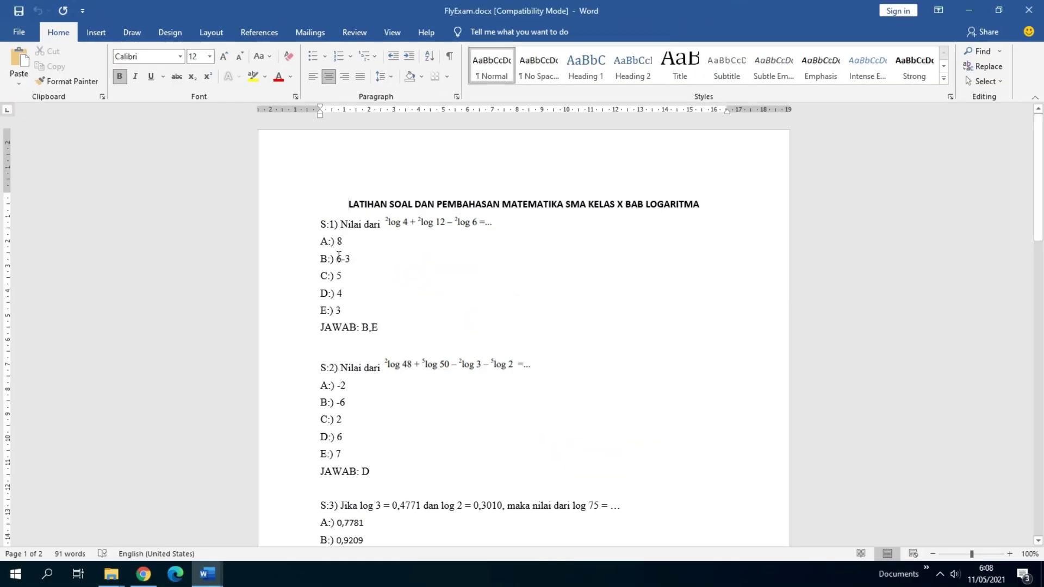
Step: Mark question 1's answer options A to E in red, and replace the marking with an arrow and circle on the "D:)" label
left_click(400, 295)
key("ctrl+1")
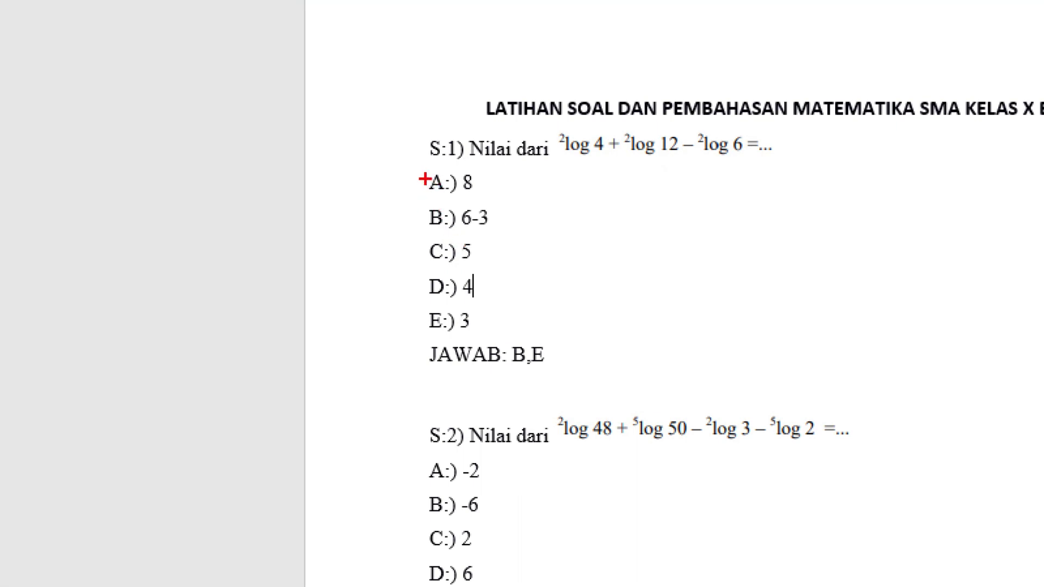
mouse_move(426, 176)
left_mouse_down()
mouse_move(424, 315)
mouse_move(438, 338)
left_mouse_up()
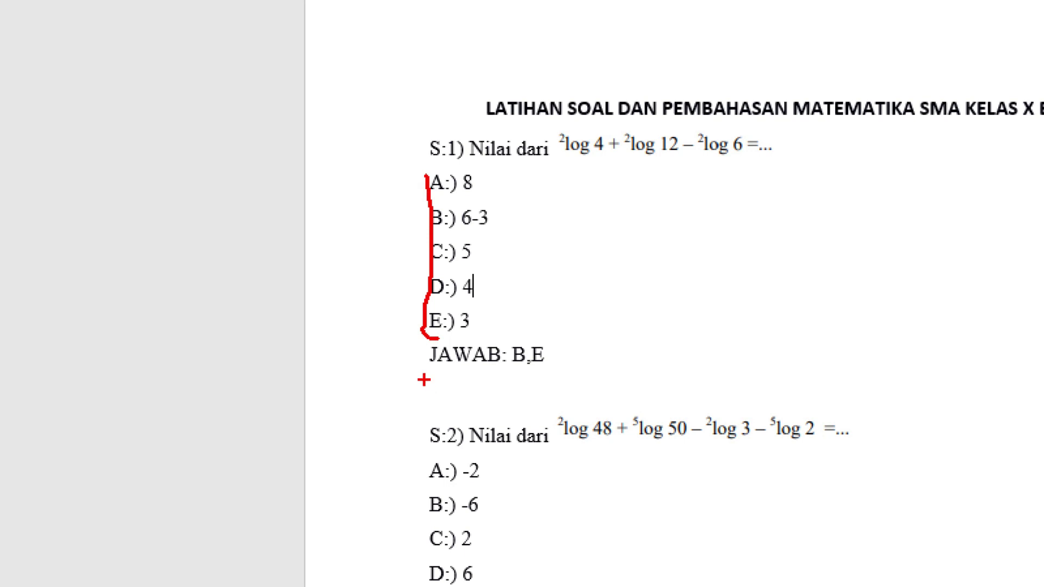
key("e")
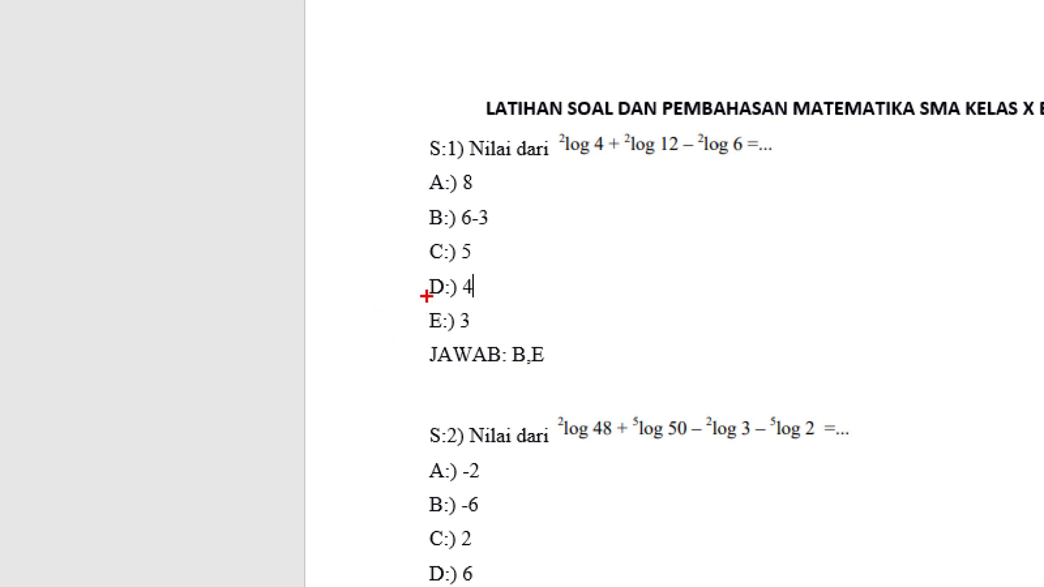
left_click_drag(390, 327, 432, 296)
mouse_move(440, 269)
left_mouse_down()
mouse_move(425, 274)
mouse_move(439, 304)
mouse_move(464, 301)
mouse_move(438, 262)
left_mouse_up()
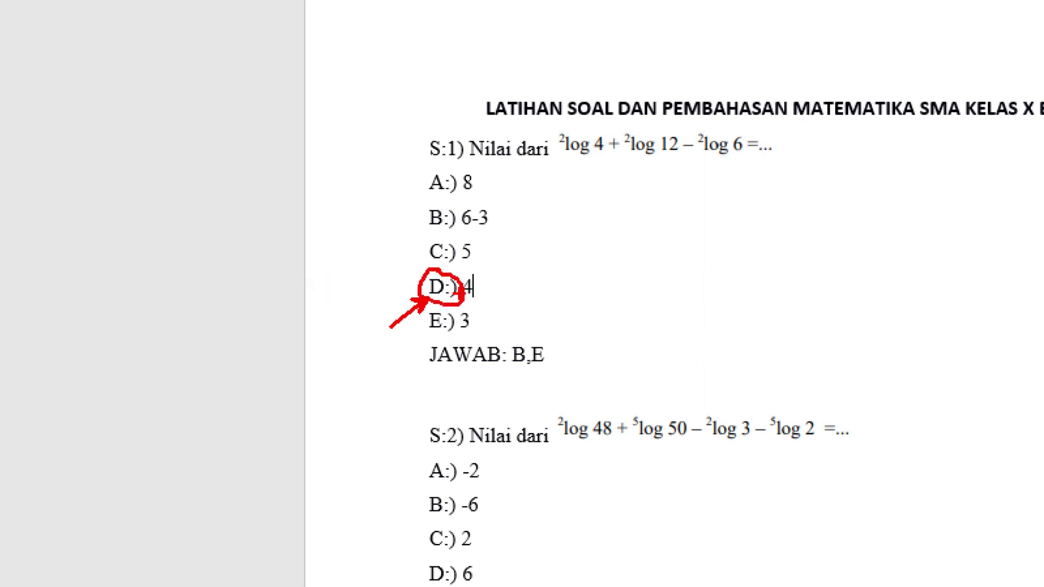
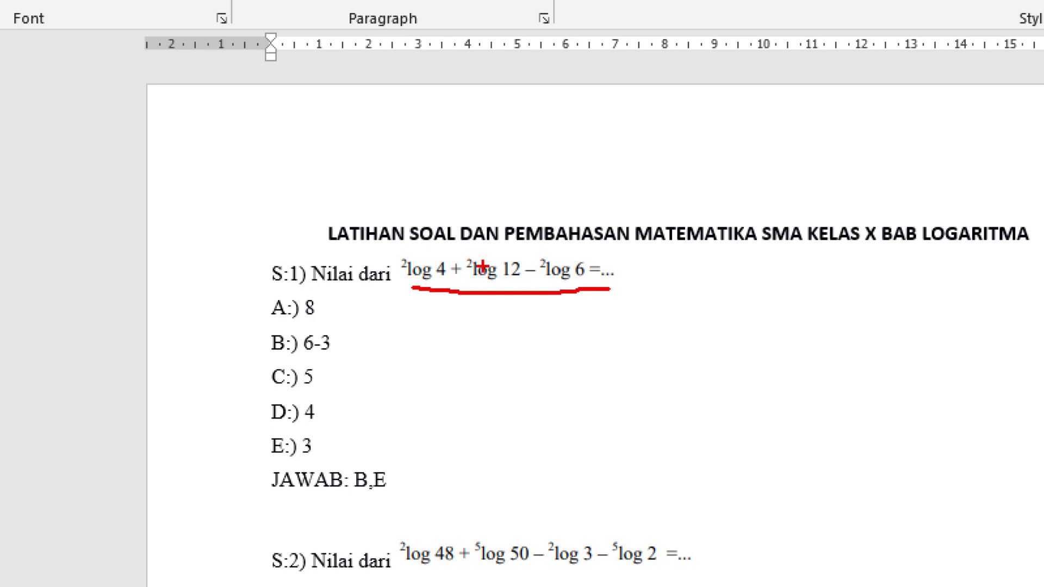
key("Escape")
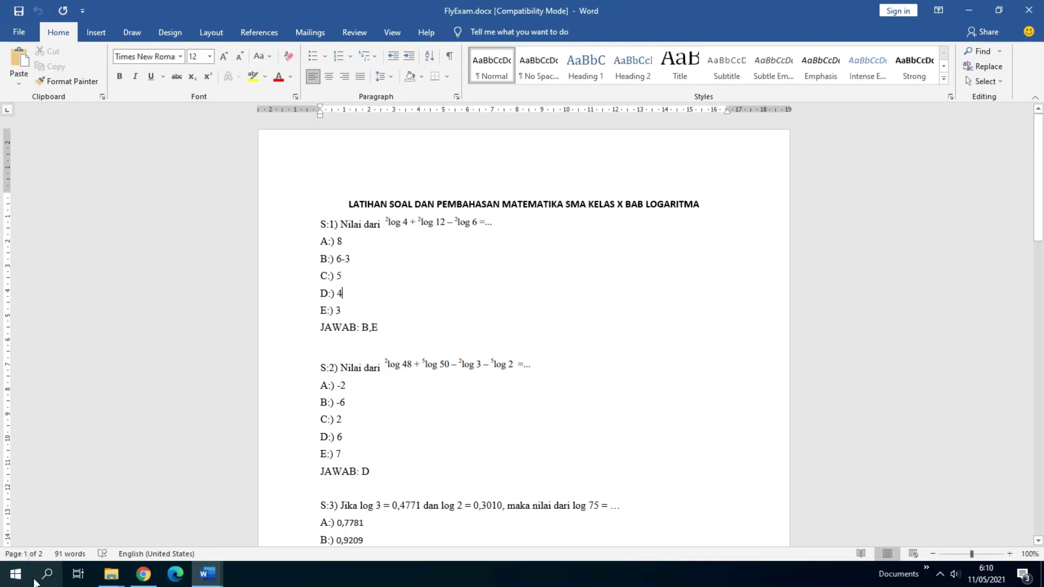
left_click(47, 577)
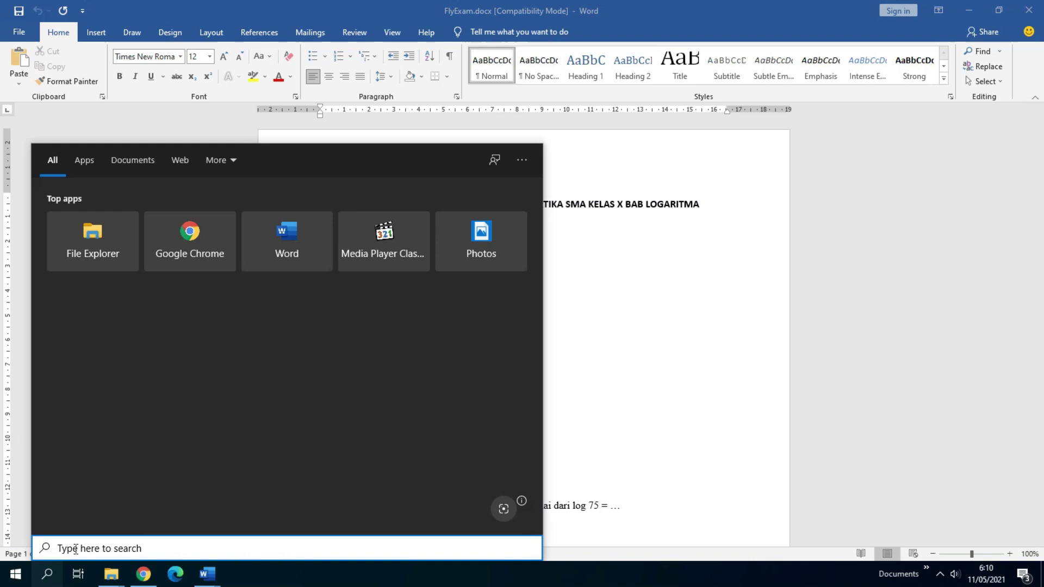
type("sni")
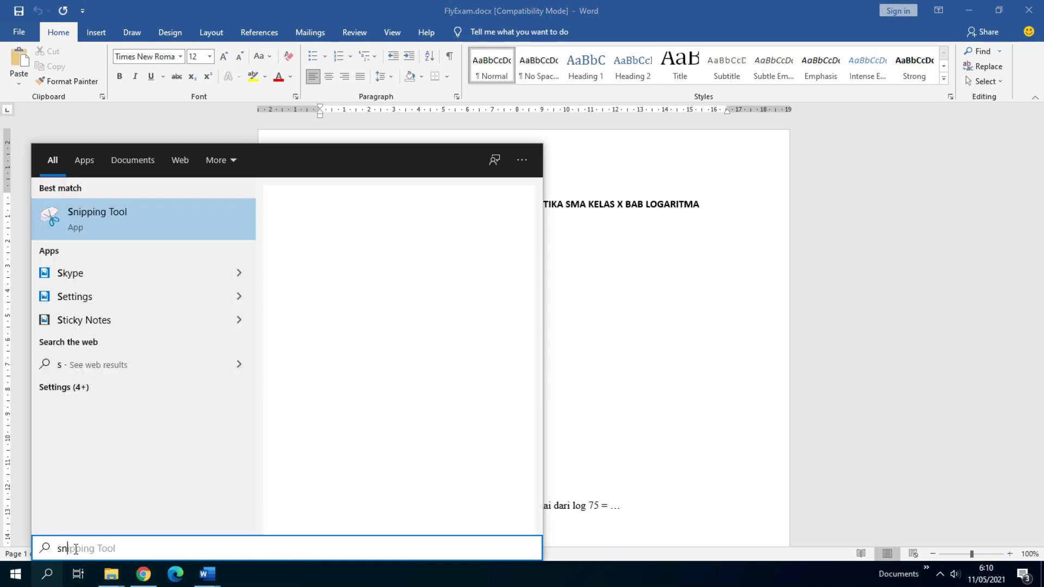
type("p")
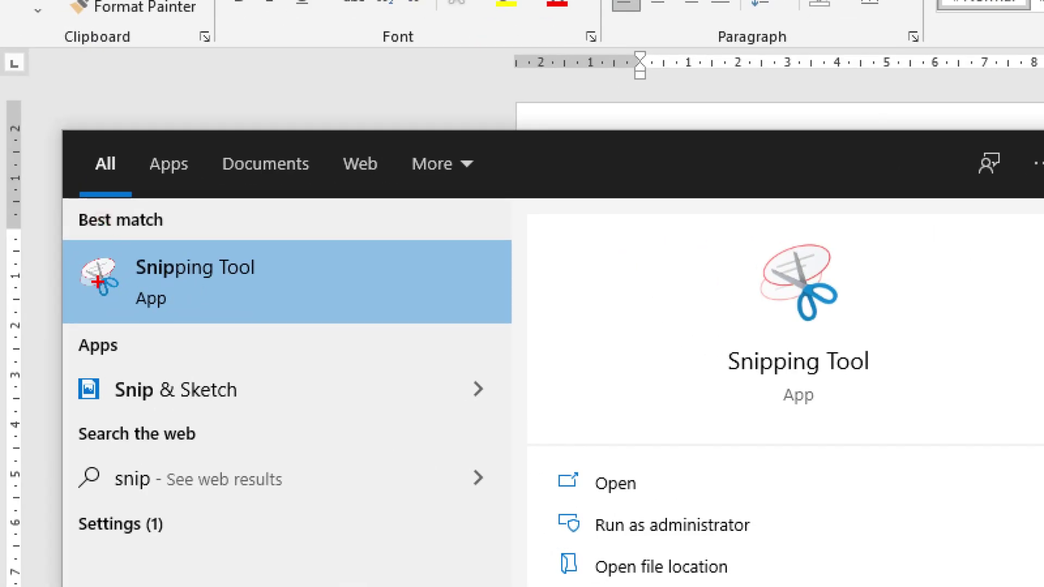
mouse_move(73, 239)
left_mouse_down()
mouse_move(251, 325)
mouse_move(308, 325)
left_mouse_up()
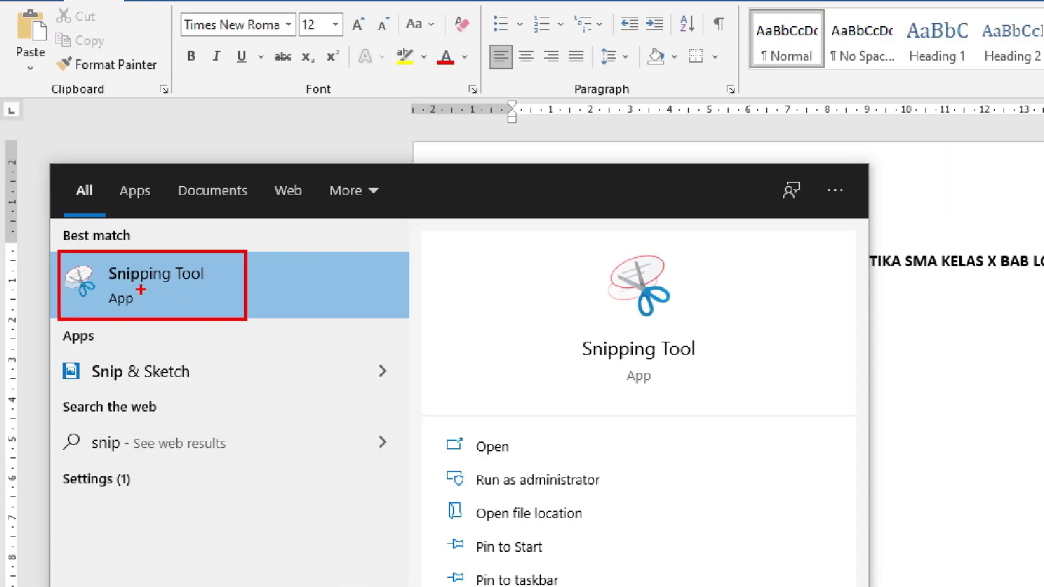
left_click(264, 261)
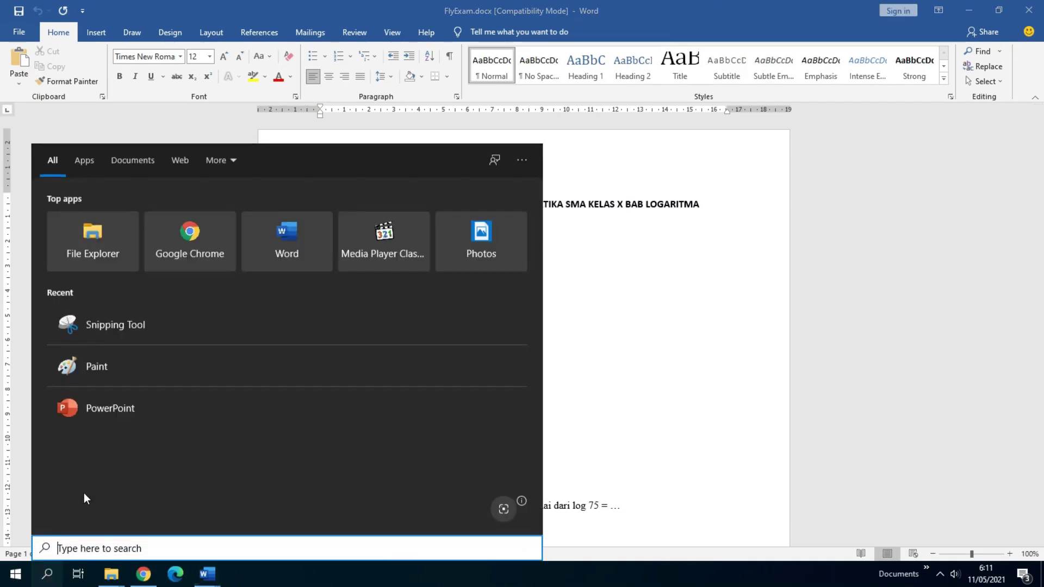
Step: Search the computer for "snip", launch Snipping Tool and place its window beside the question text
type("snip")
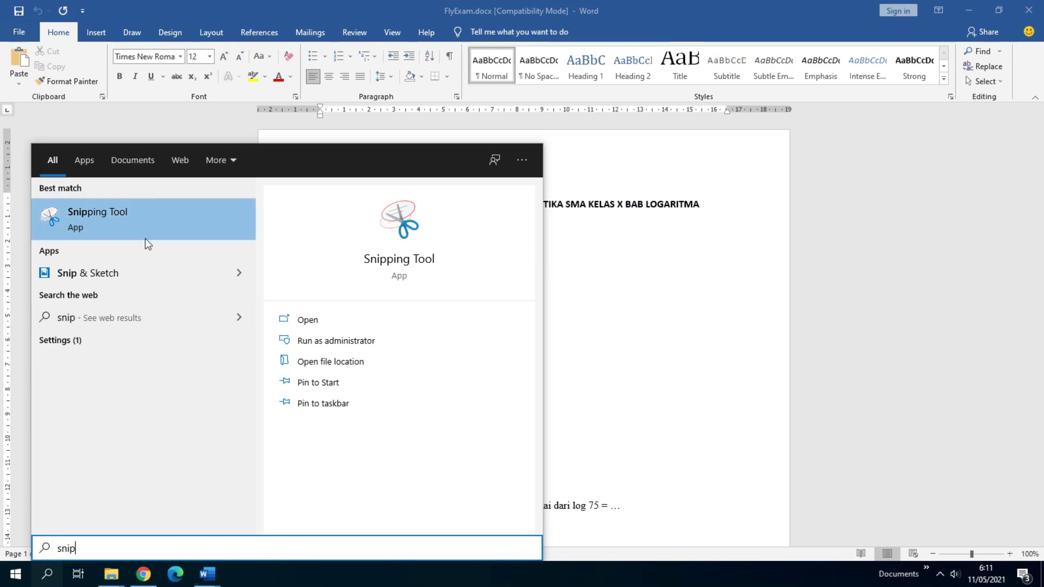
left_click(136, 220)
left_click_drag(941, 296, 732, 238)
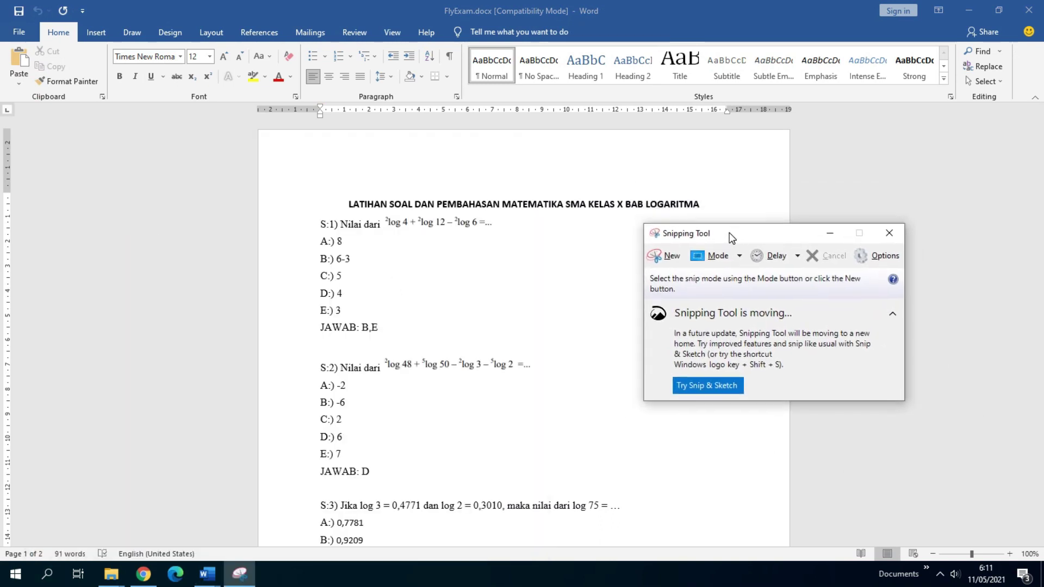
Step: Try to capture a snip of the logarithm expression in question 1
left_click(669, 256)
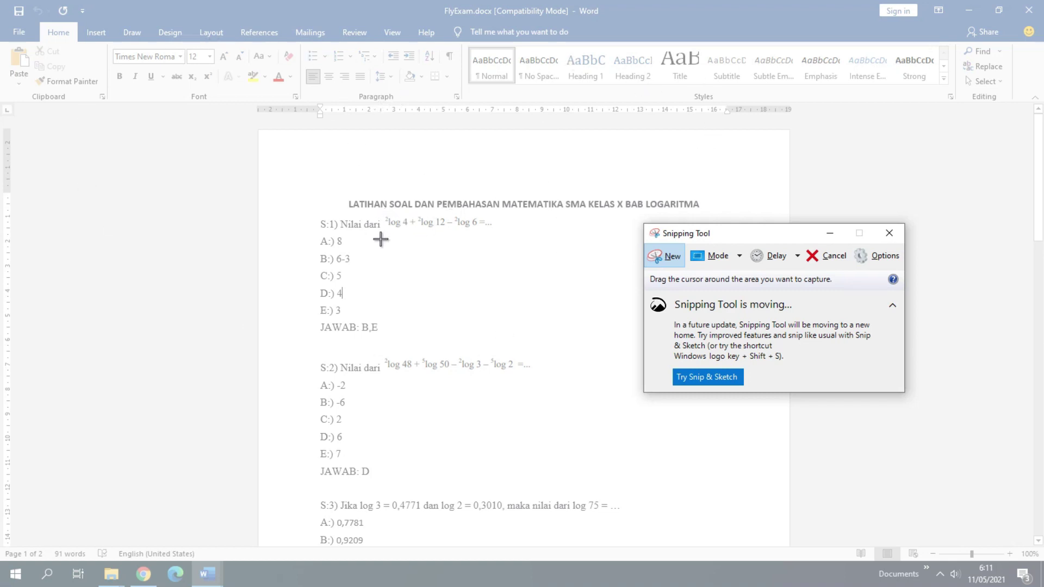
left_click_drag(382, 214, 478, 234)
left_click_drag(452, 107, 609, 207)
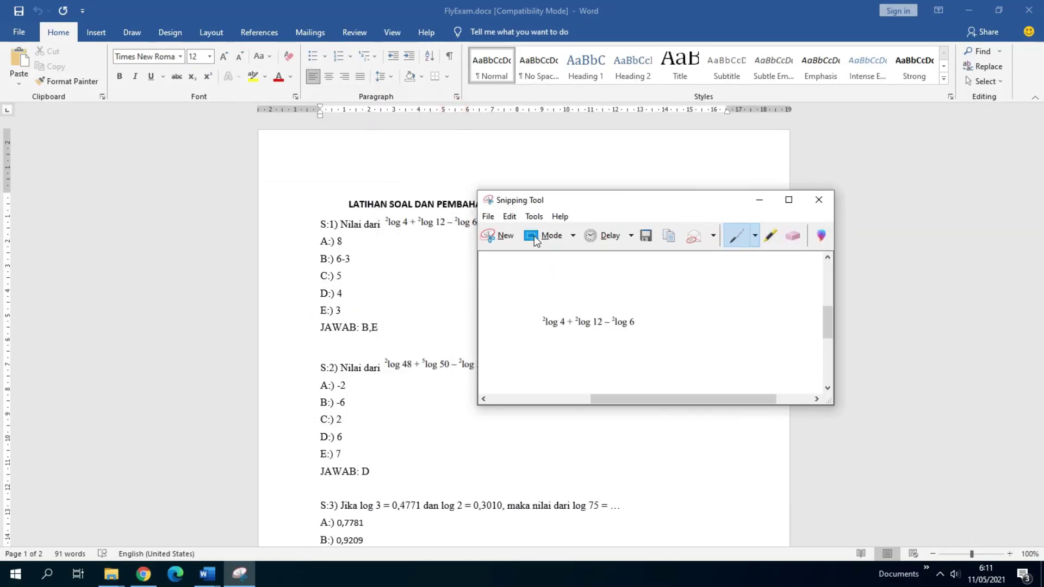
Step: Retake the snip around question 1's expression ²log 4 + ²log 12 – ²log 6
left_click(500, 238)
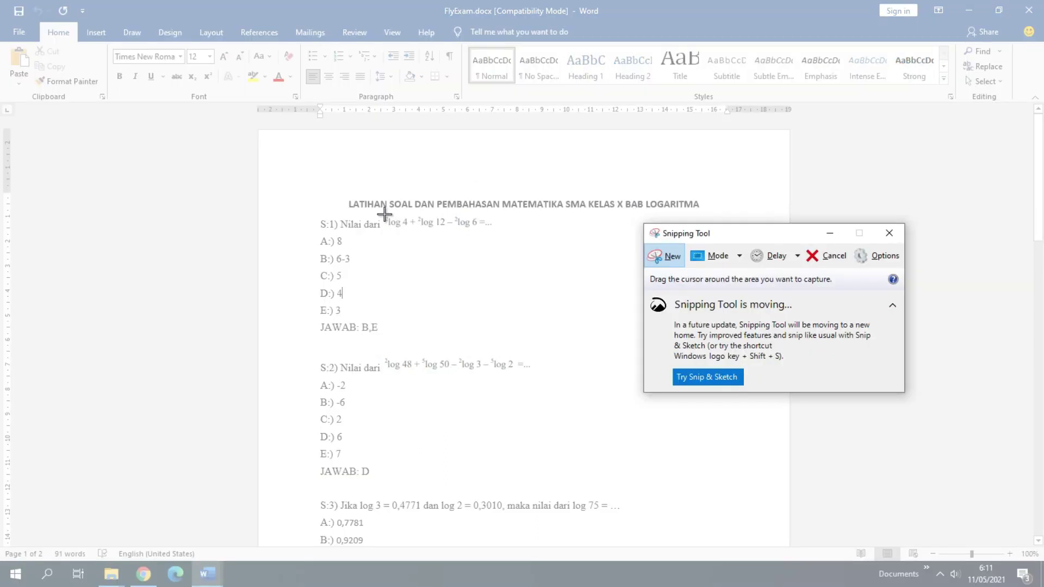
left_click_drag(384, 215, 480, 232)
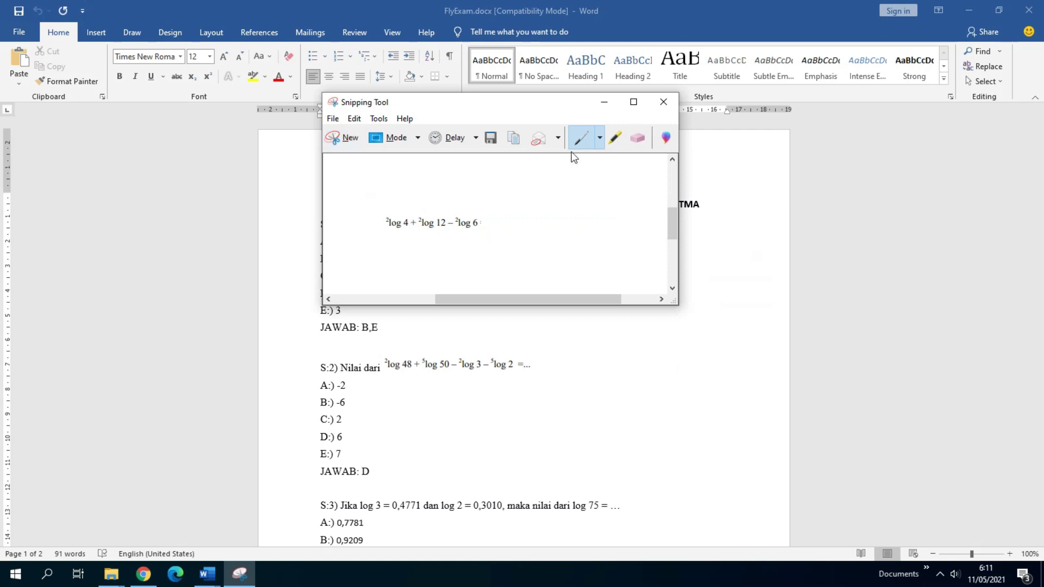
Step: Save the snip in the desktop's gambar folder under the file name "soal nomor 1"
left_click(490, 143)
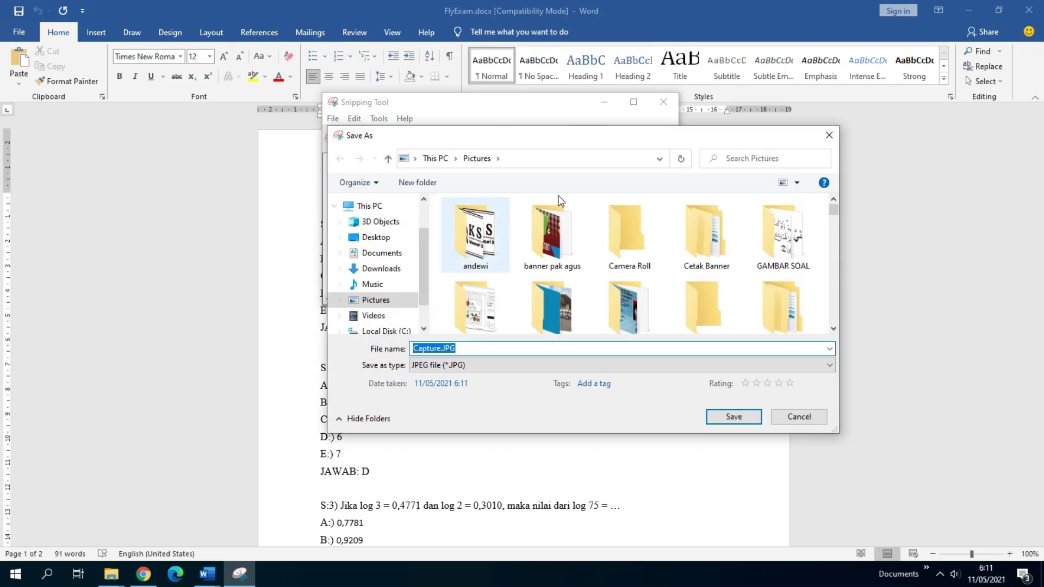
left_click(381, 239)
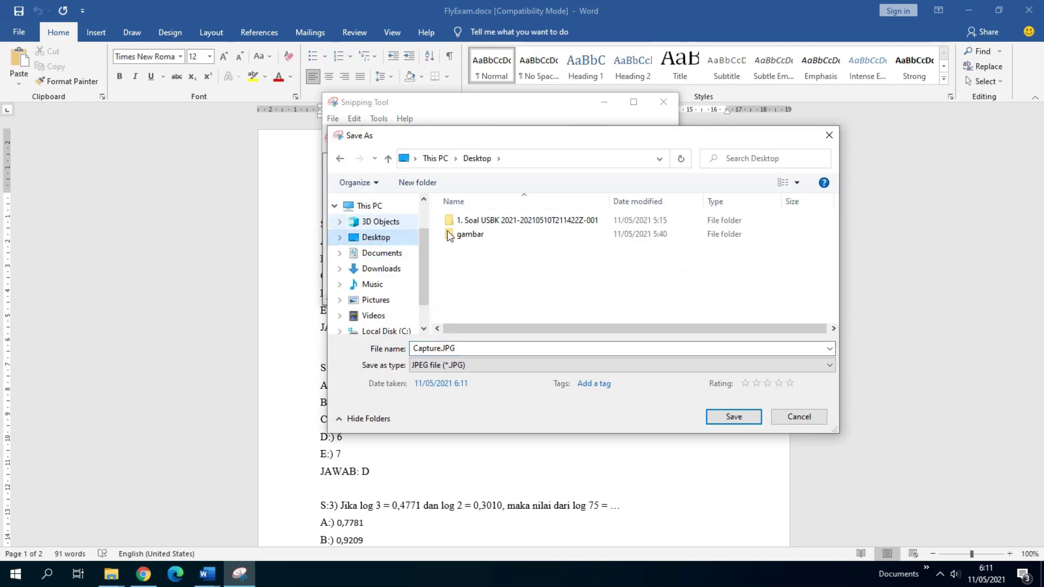
left_click(460, 238)
double_click(461, 237)
double_click(452, 348)
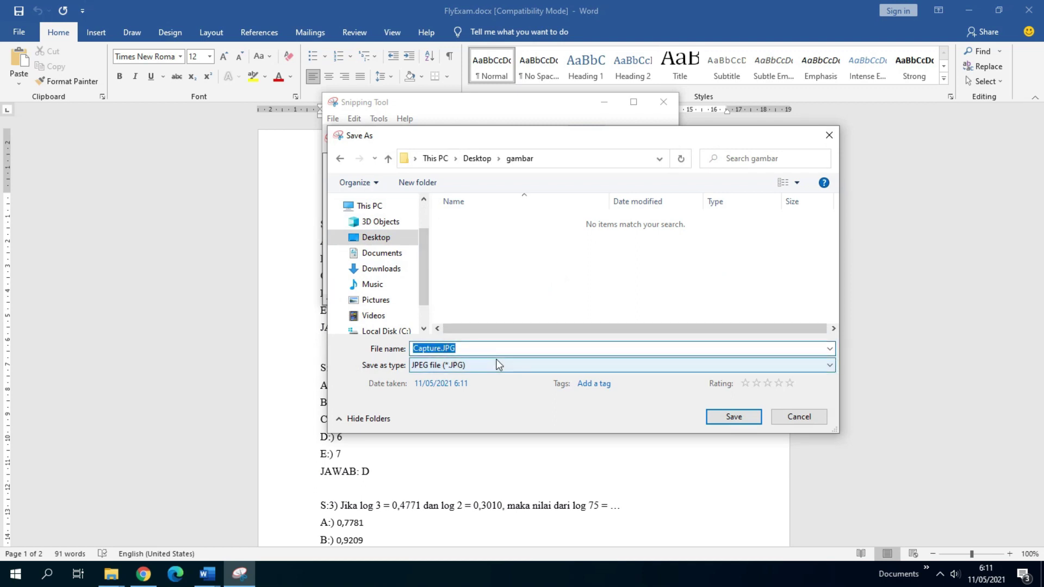
type("saol nomor 1")
left_click(418, 348)
key("BackSpace")
type("al nomor 1")
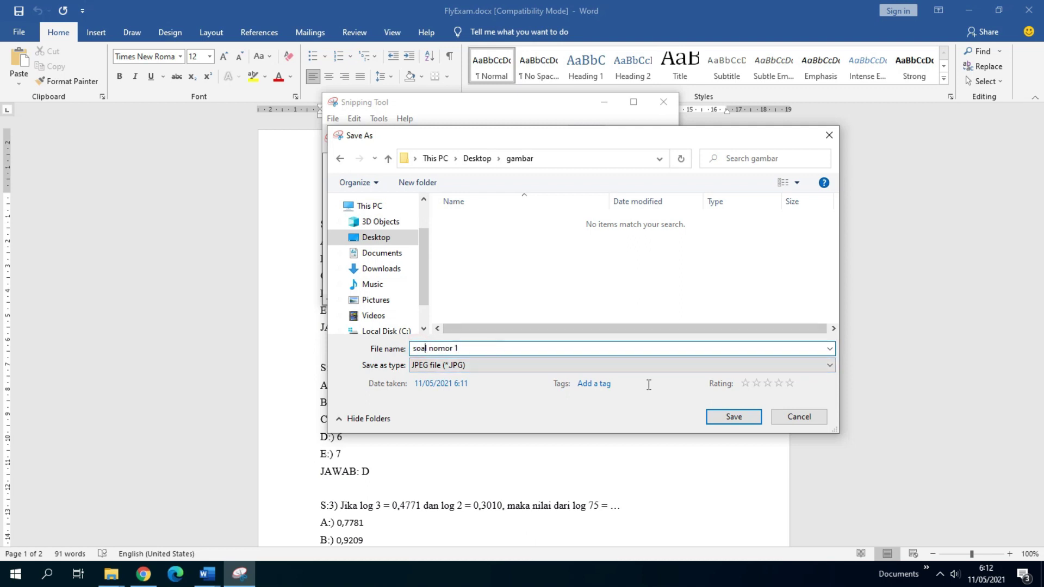
left_click(735, 416)
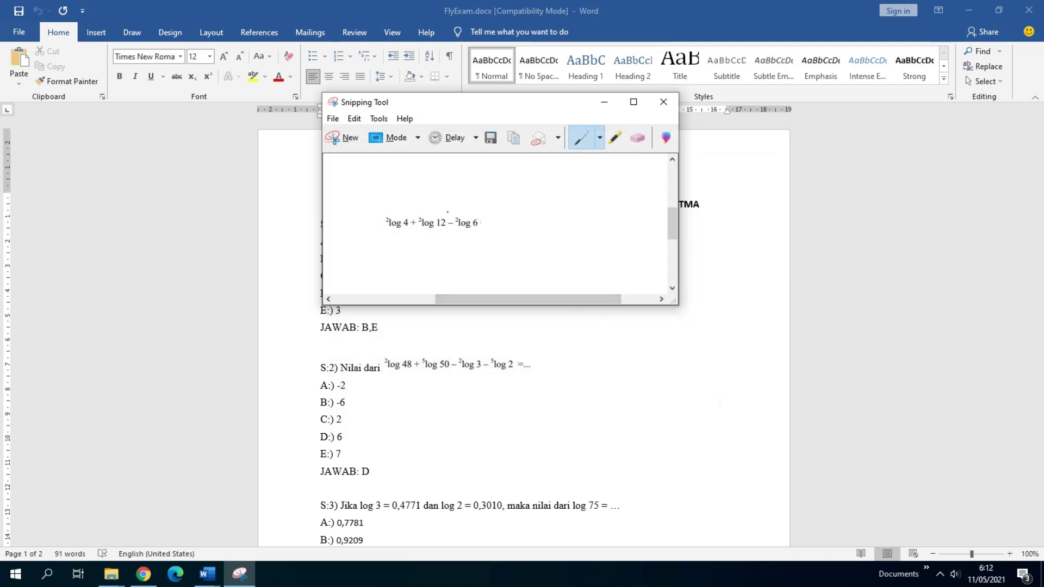
Step: Close Snipping Tool, minimize the document, and copy the image "soal nomor 1.JPG" from the desktop's gambar folder
left_click(664, 102)
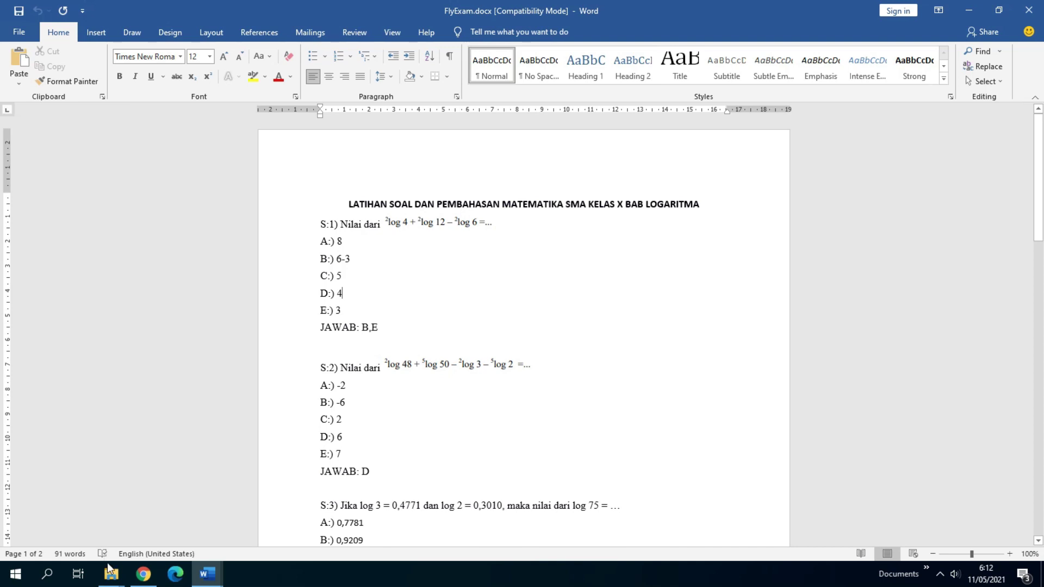
left_click(118, 579)
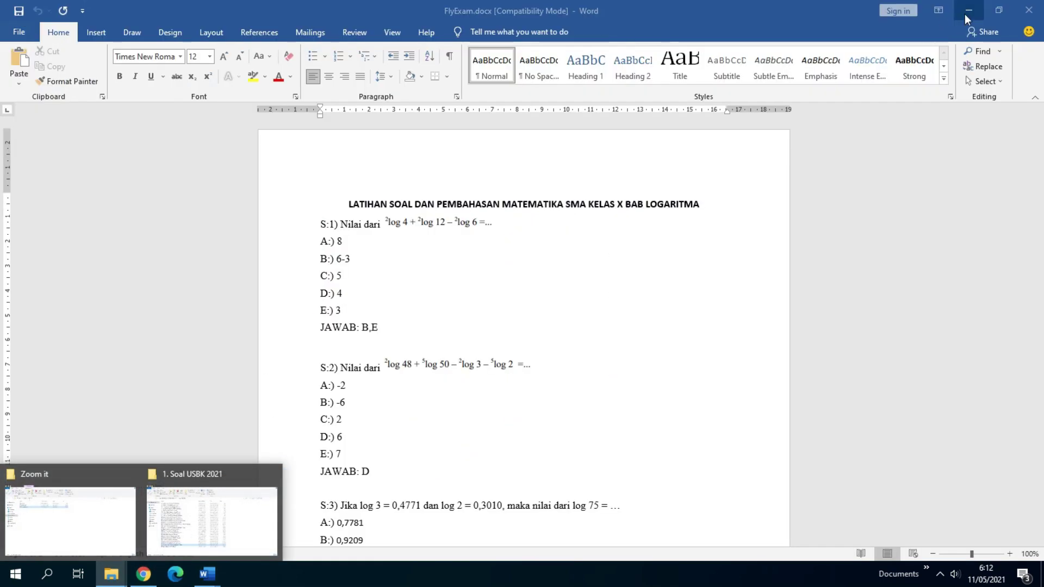
left_click(964, 15)
left_click(968, 11)
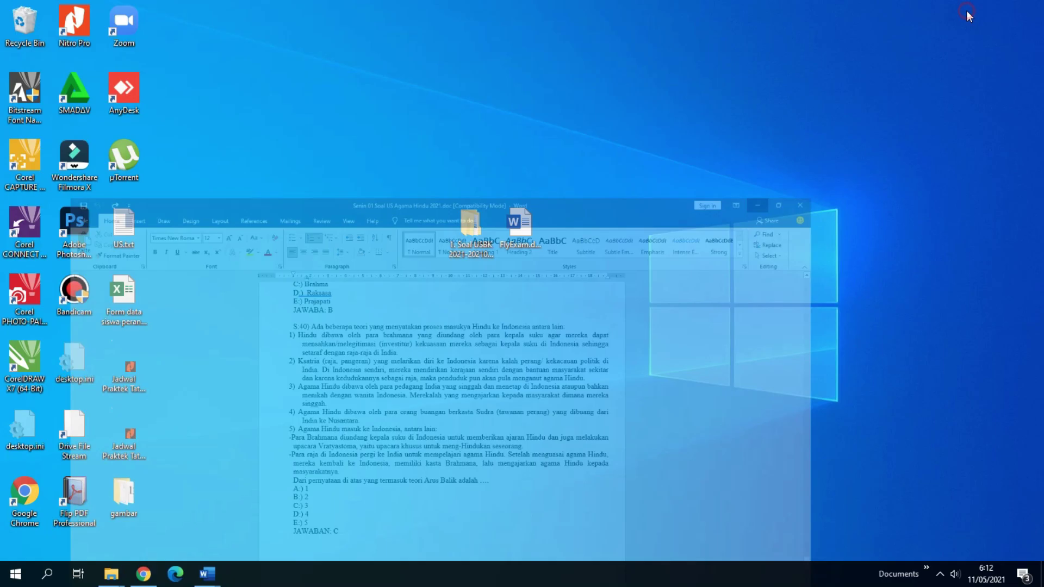
double_click(128, 490)
left_click(179, 166)
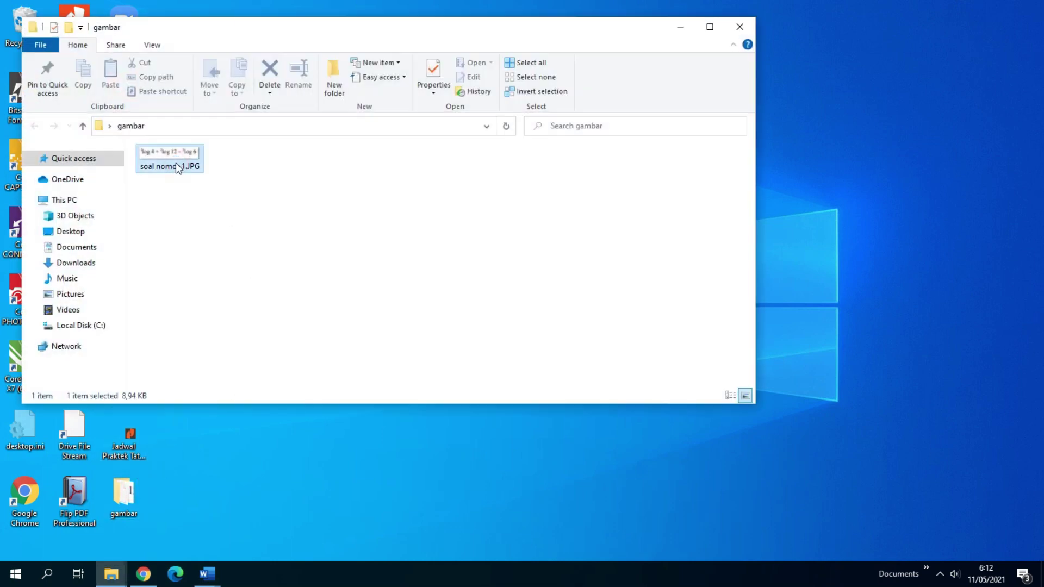
right_click(190, 160)
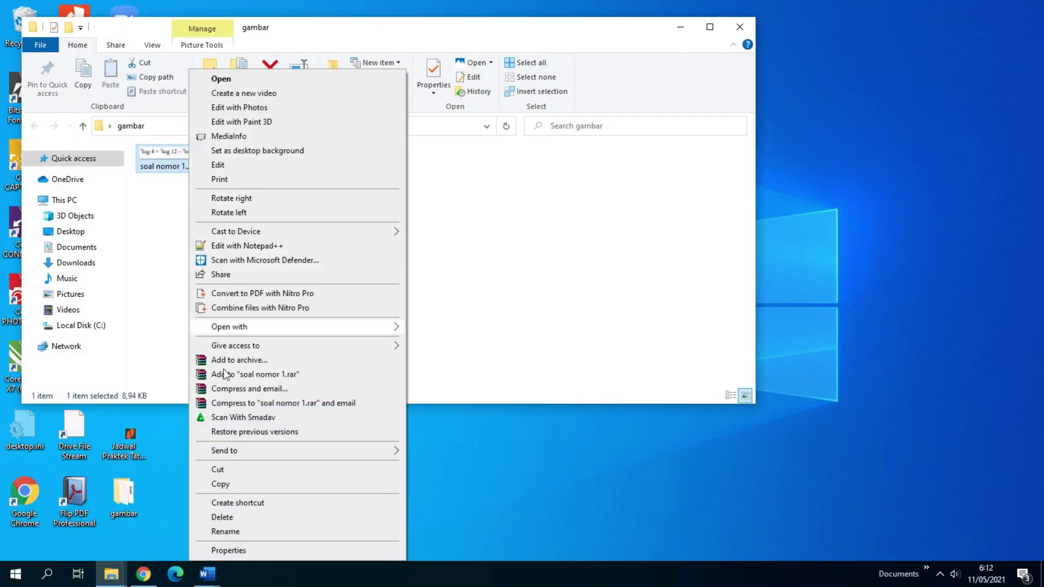
left_click(236, 485)
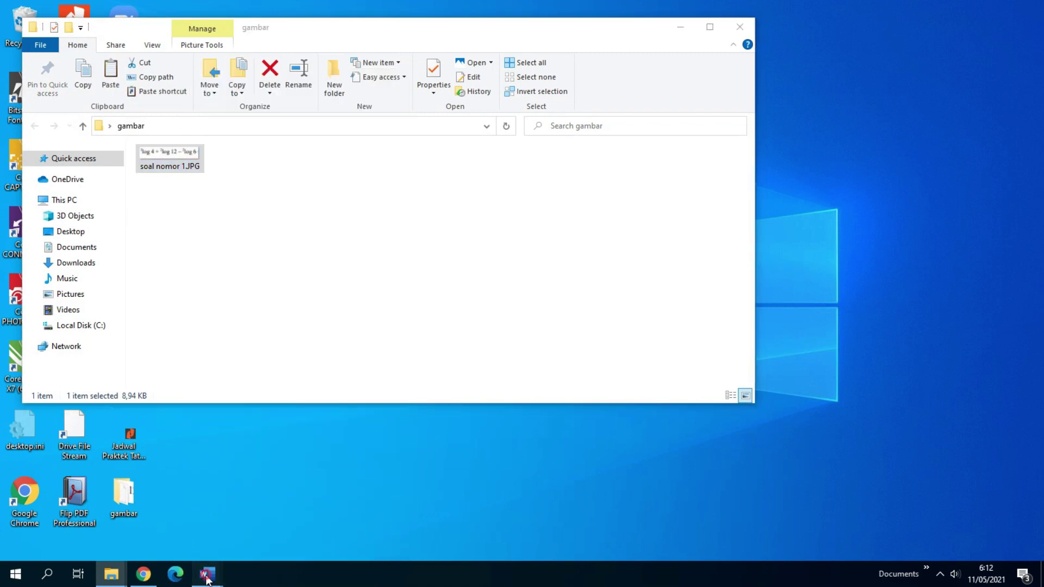
Step: Switch to FlyExam.docx and replace question 1's expression picture with the copied "soal nomor 1" image
mouse_move(208, 574)
left_click(980, 555)
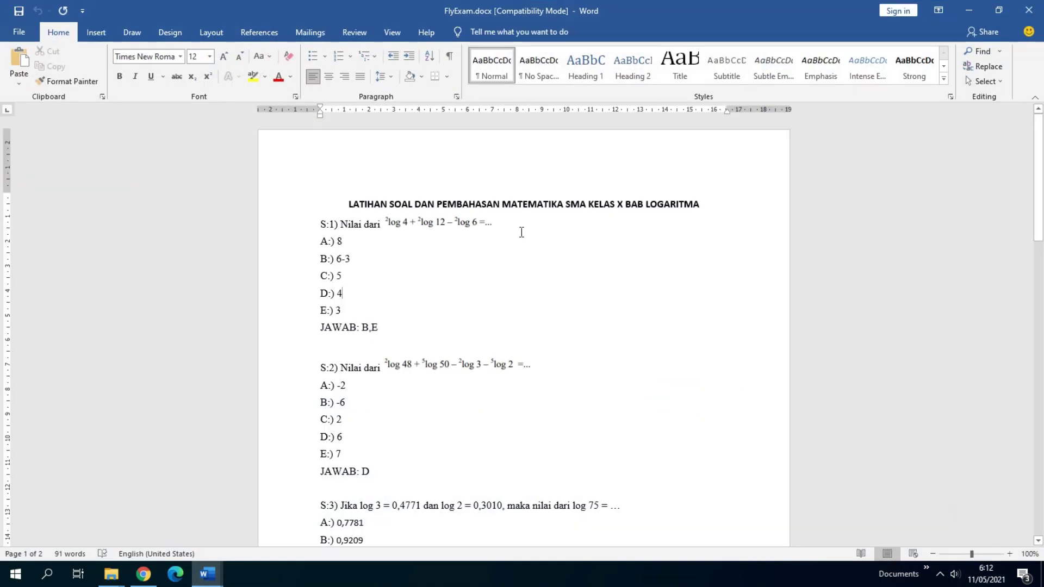
left_click(465, 226)
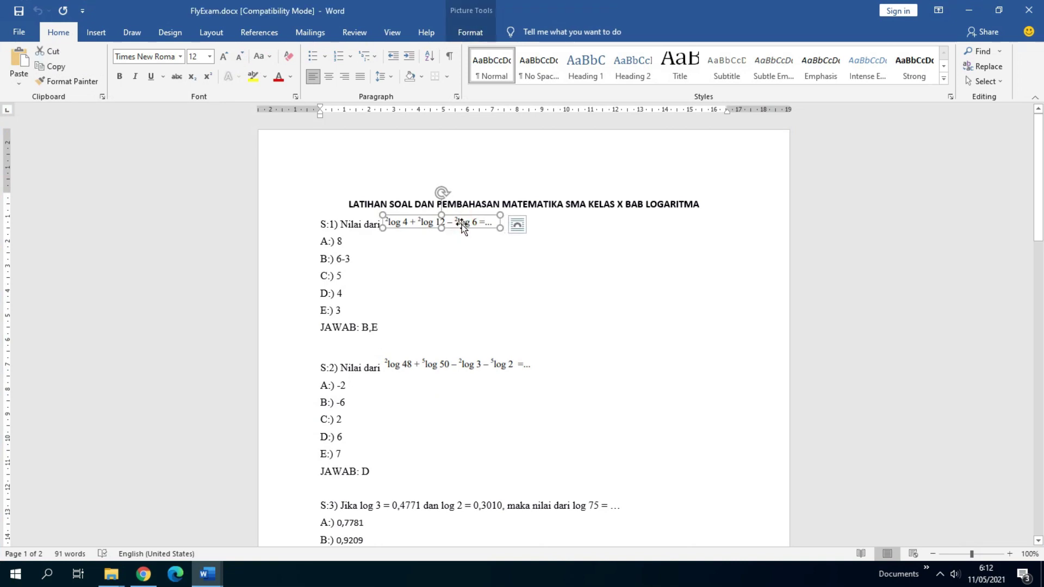
key("Delete")
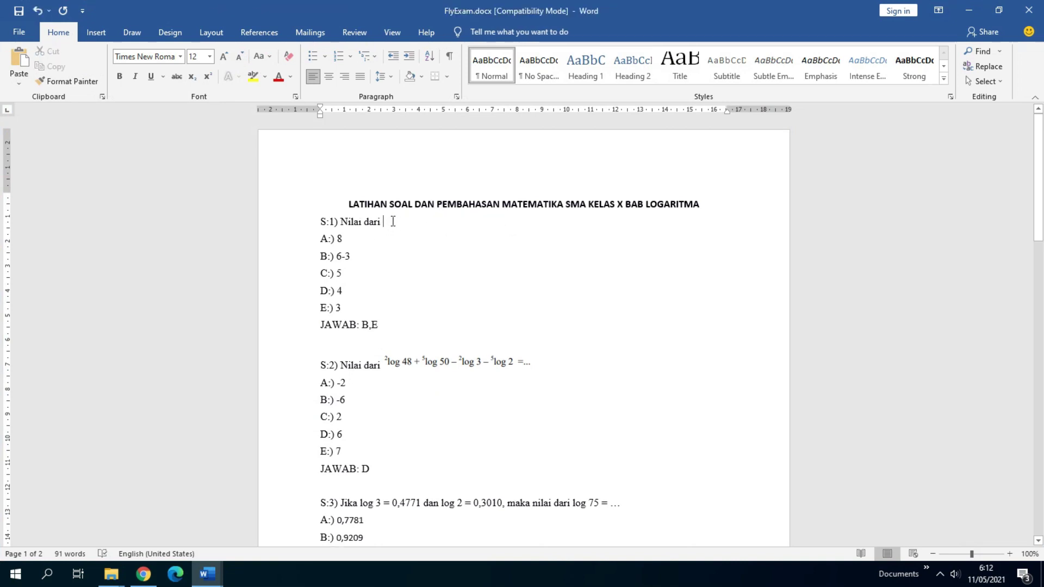
right_click(393, 222)
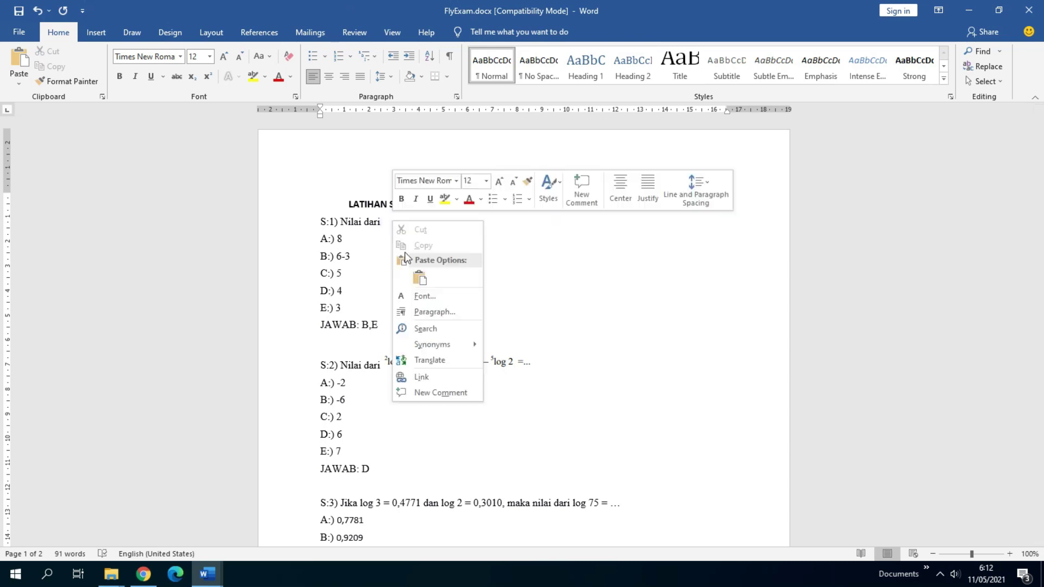
left_click(420, 279)
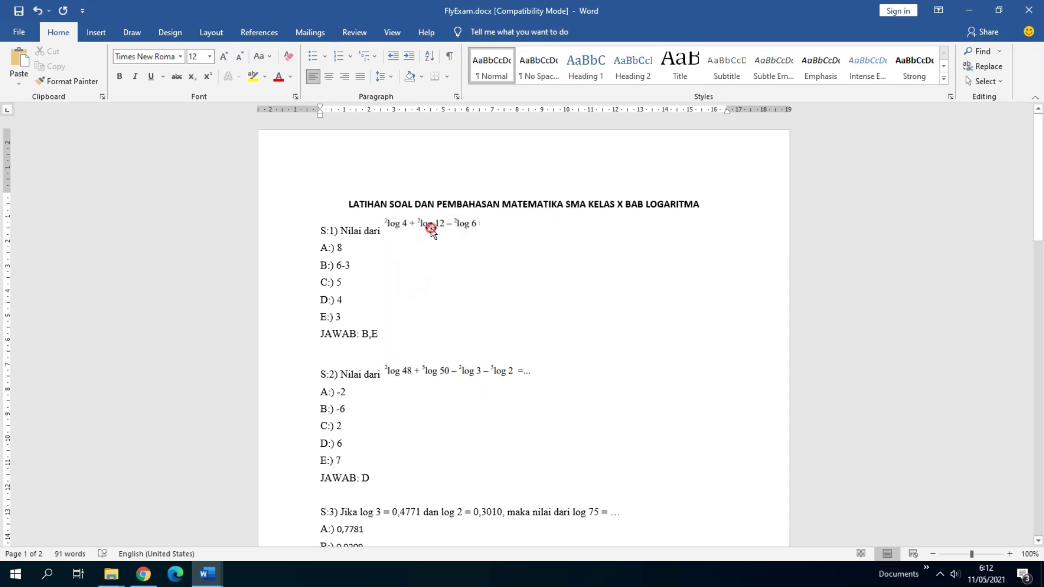
Step: Compare question 1's typed text with its pasted expression picture
left_click(431, 228)
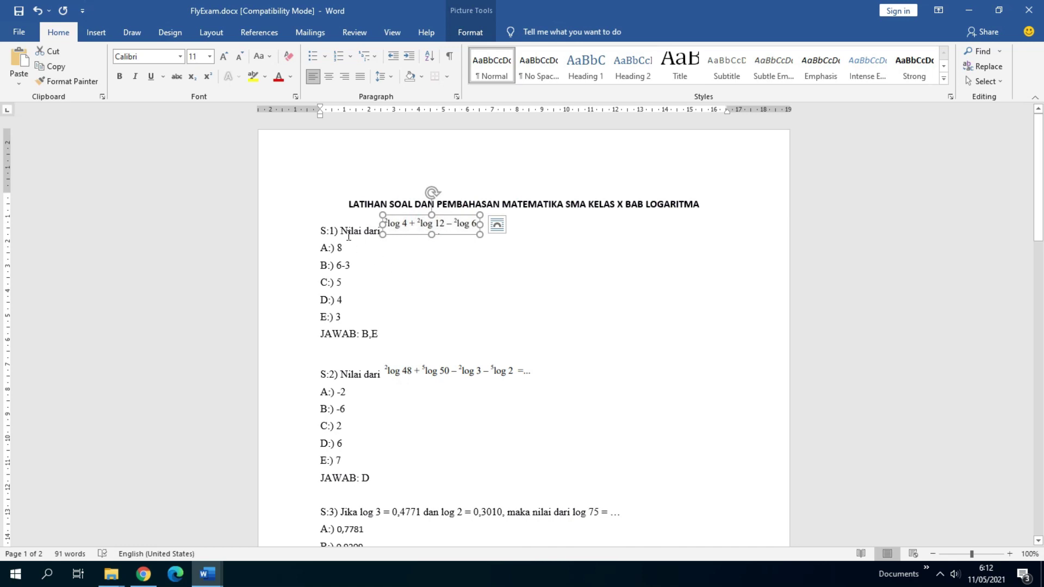
left_click(360, 232)
left_click(410, 227)
left_click(431, 264)
left_click(415, 224)
scroll(389, 334, "down", 2)
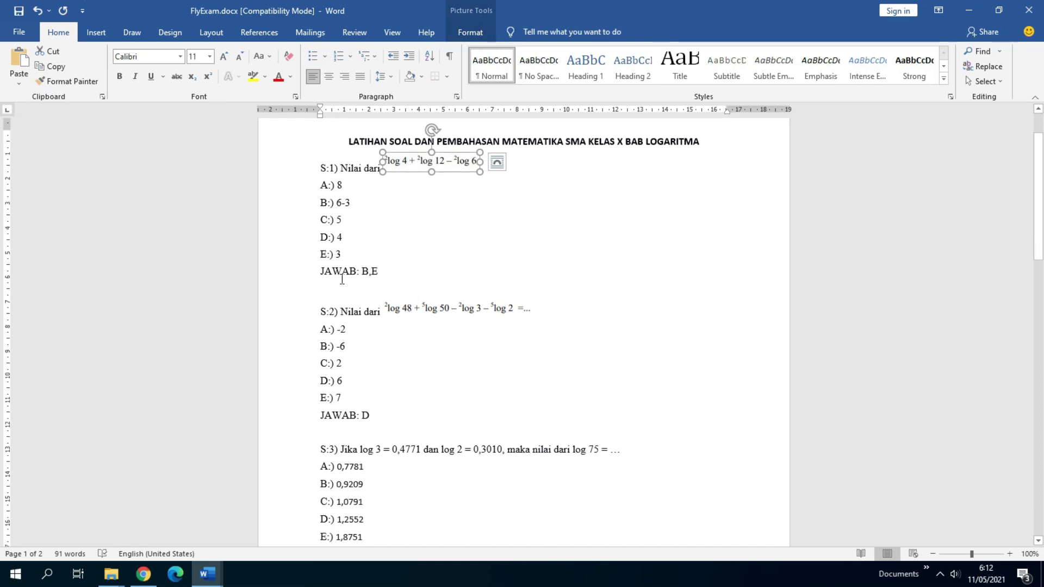
Step: Try moving question 2's expression picture down beside option B, and undo the move
left_click(420, 307)
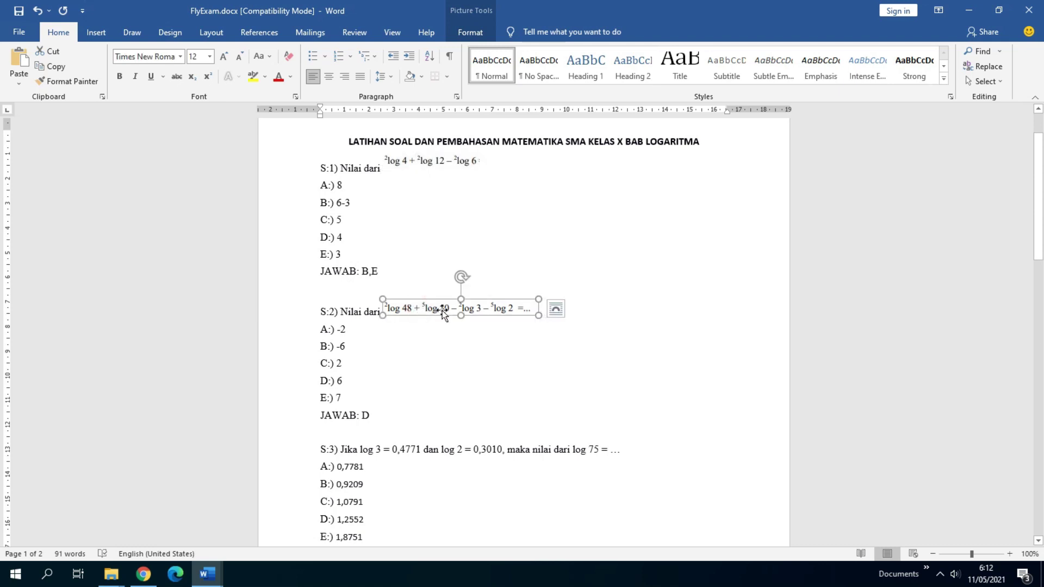
double_click(424, 310)
left_click(450, 341)
left_click(446, 307)
left_click_drag(446, 307, 547, 270)
left_click_drag(482, 273, 488, 350)
key("ctrl+z")
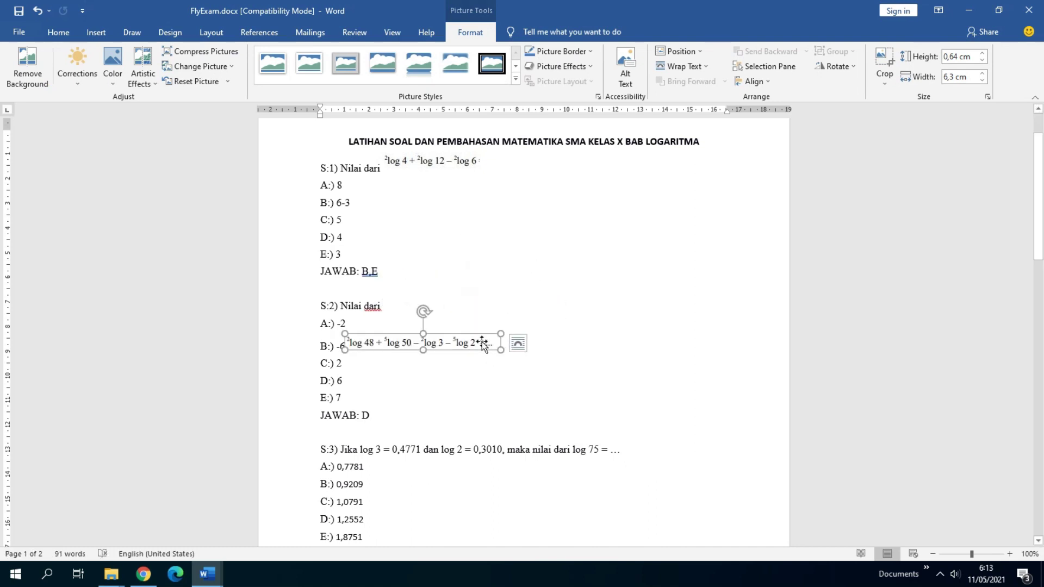
left_click(506, 345)
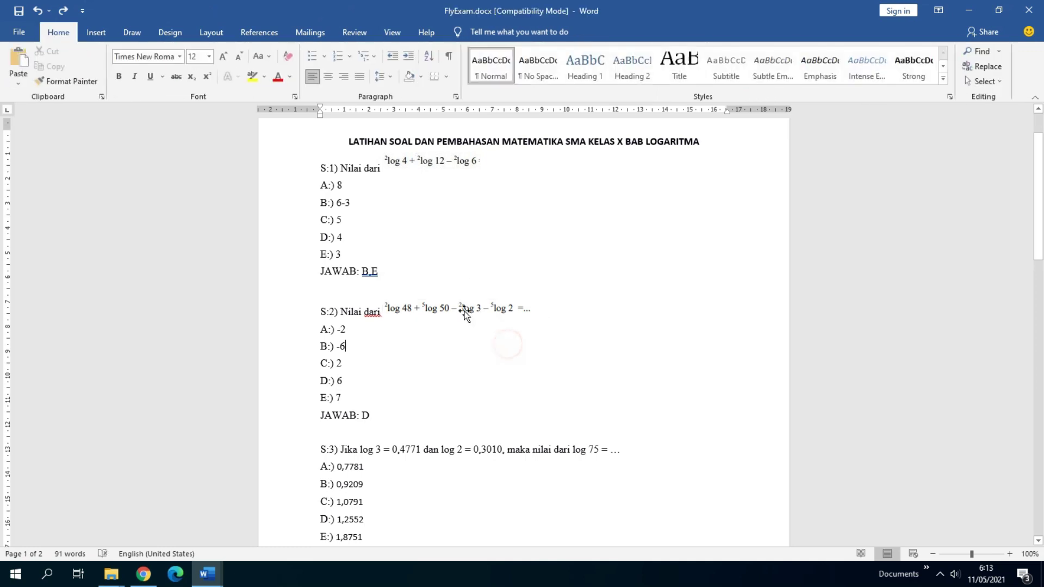
Step: Examine which parts of questions 3 and 4 are typed text and which are expression pictures
scroll(387, 329, "down", 8)
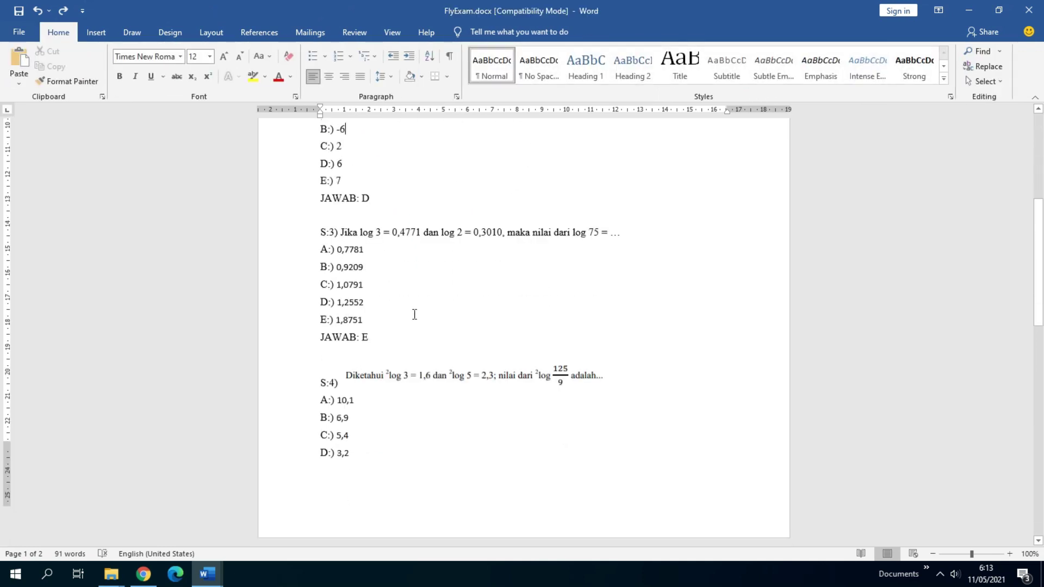
left_click(446, 338)
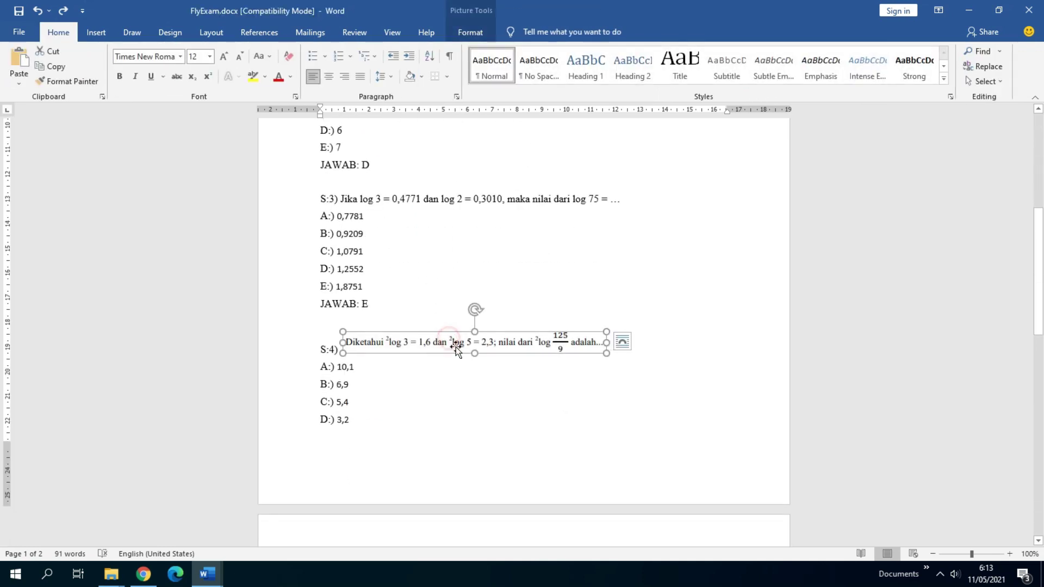
left_click(529, 289)
left_click(473, 201)
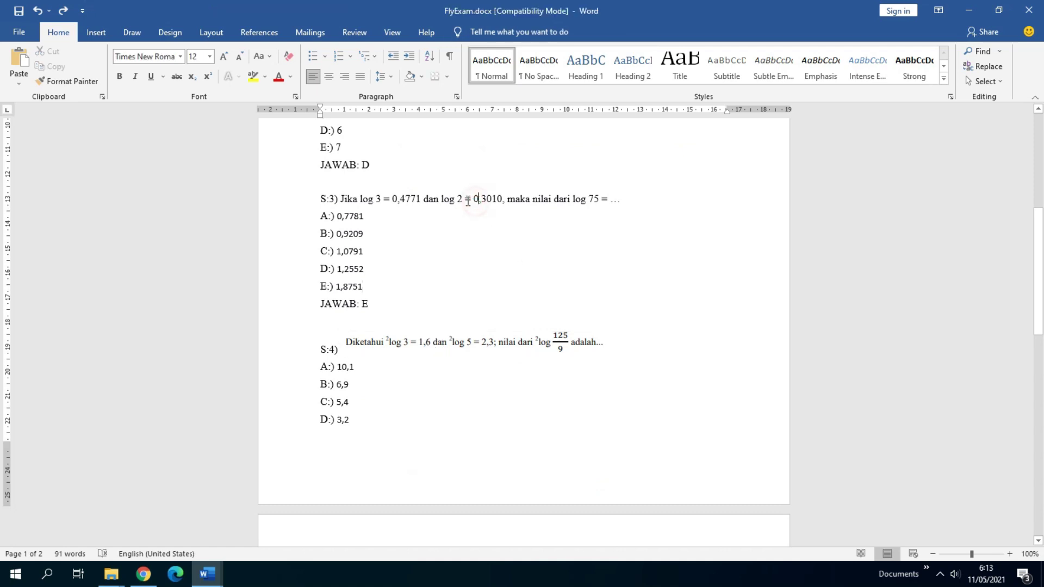
left_click(401, 199)
left_click_drag(467, 200, 506, 199)
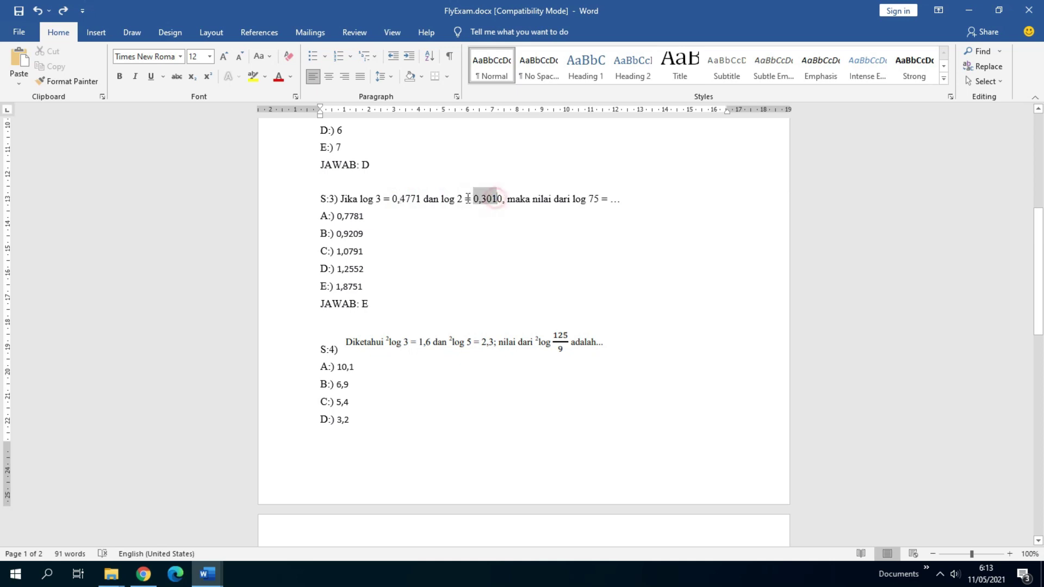
left_click(465, 199)
left_click(391, 343)
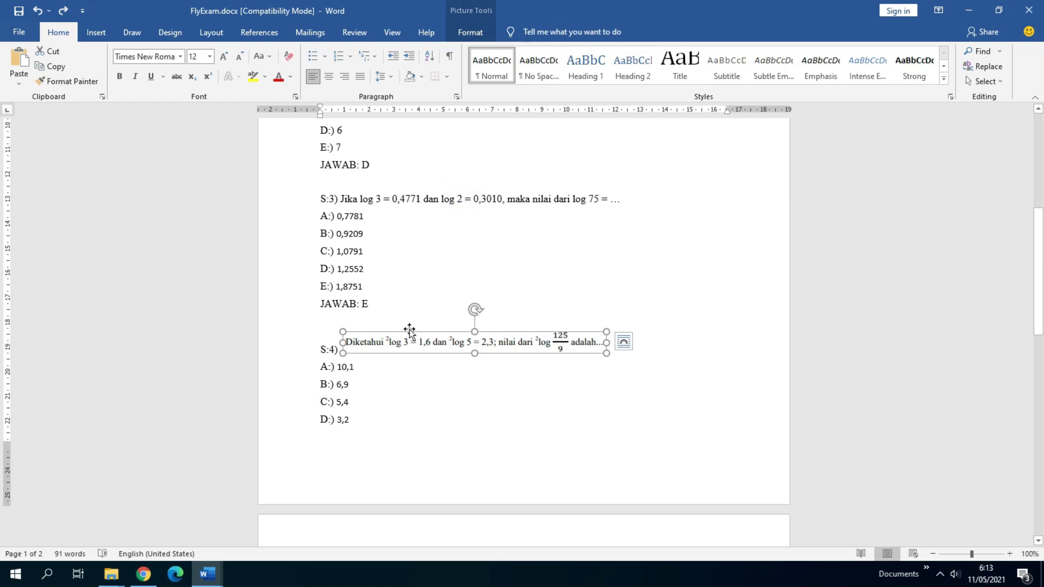
scroll(435, 306, "up", 10)
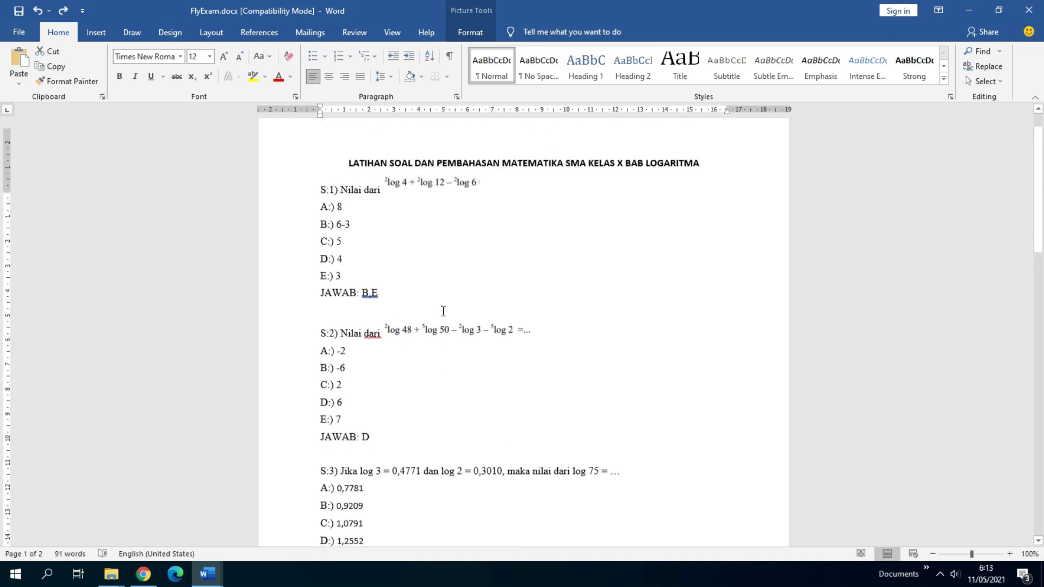
left_click(49, 575)
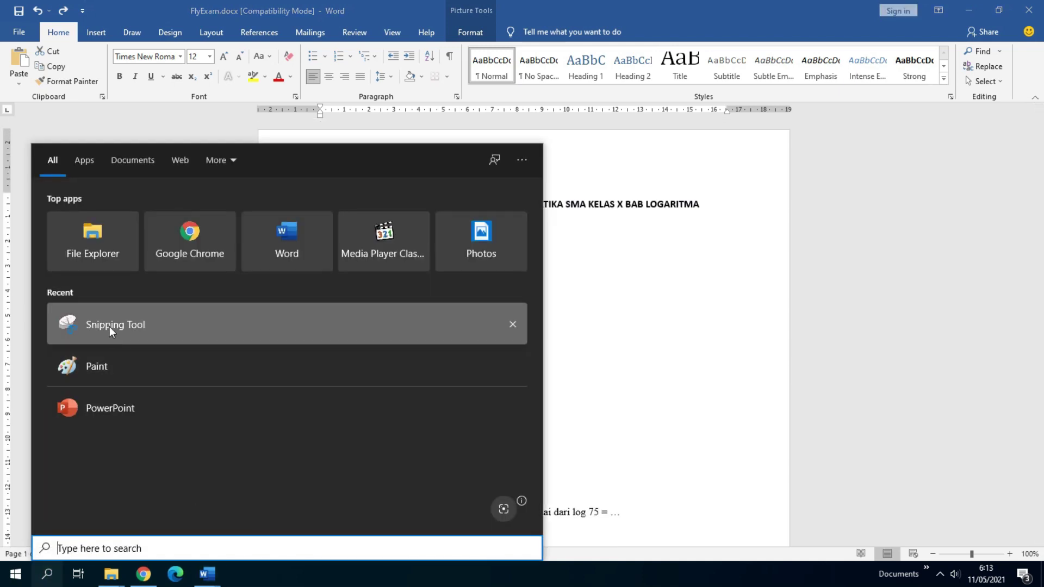
left_click(676, 252)
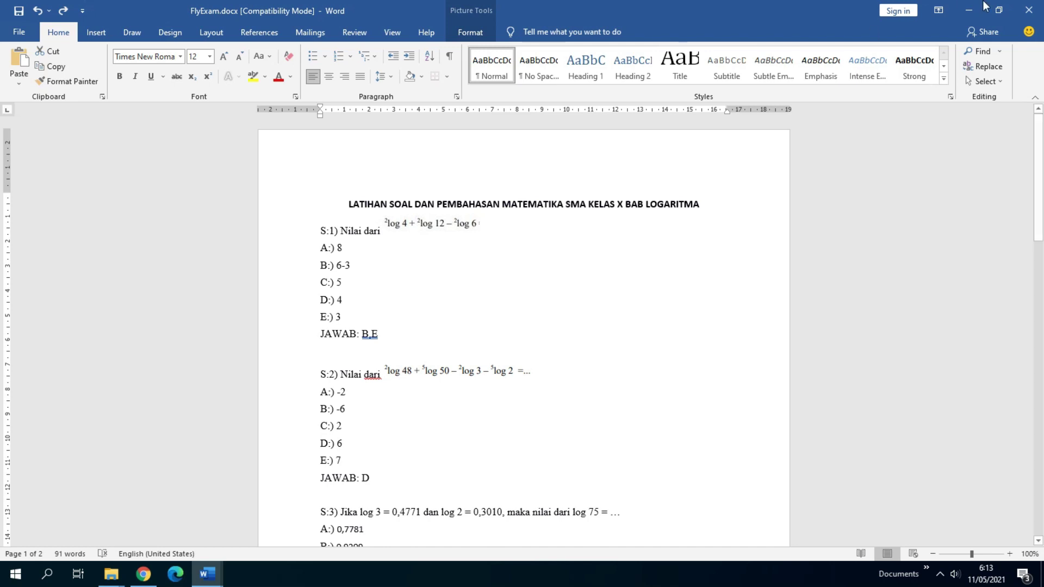
Step: Close FlyExam.docx without saving the changes and minimize the gambar folder window
left_click(1029, 10)
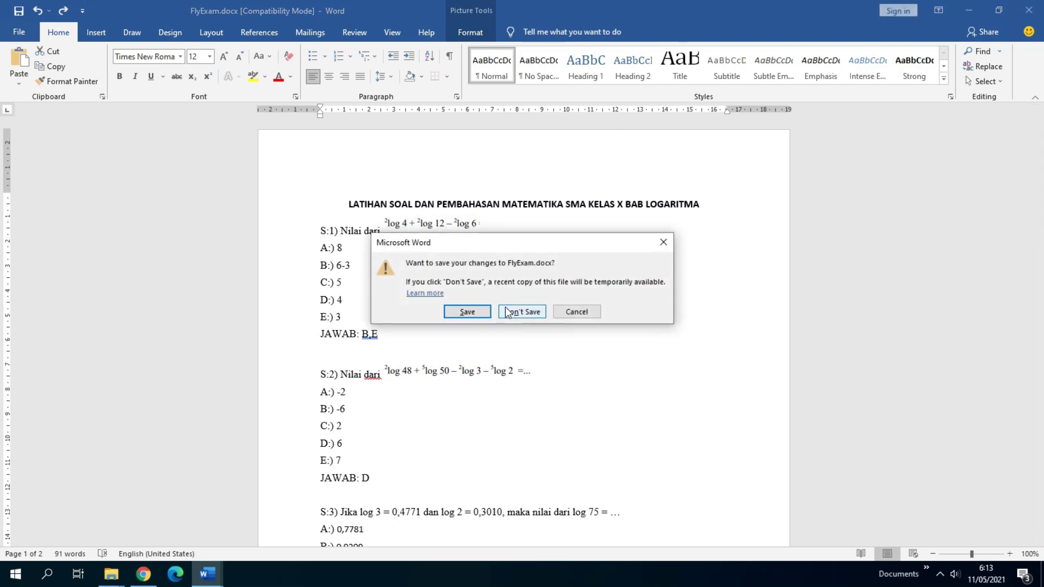
left_click(521, 312)
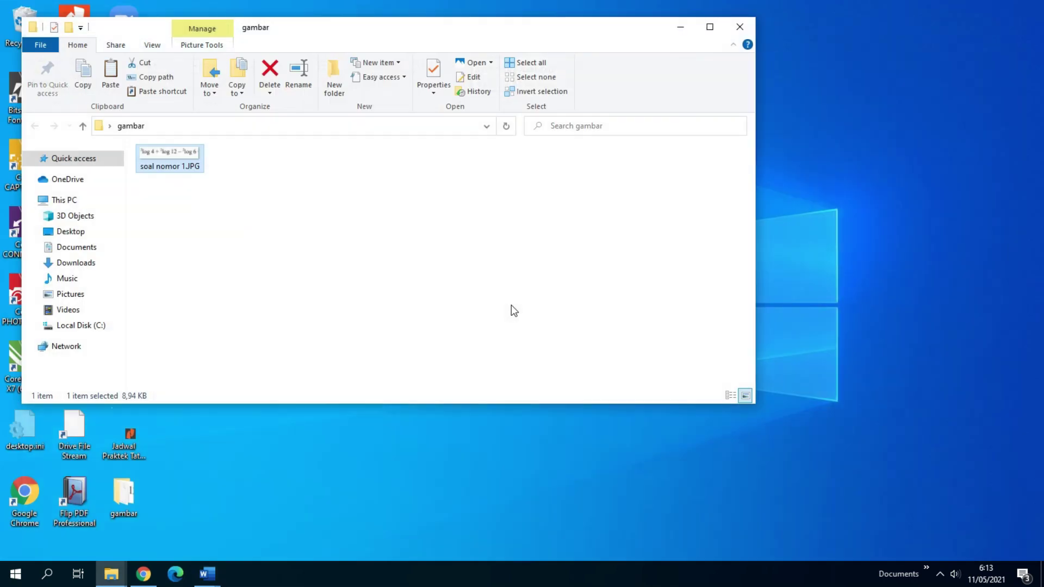
left_click(708, 36)
left_click(972, 10)
Step: Switch to the document "Senin 01 Soal US Agama Hindu 2021.doc" and go to its first question
mouse_move(203, 575)
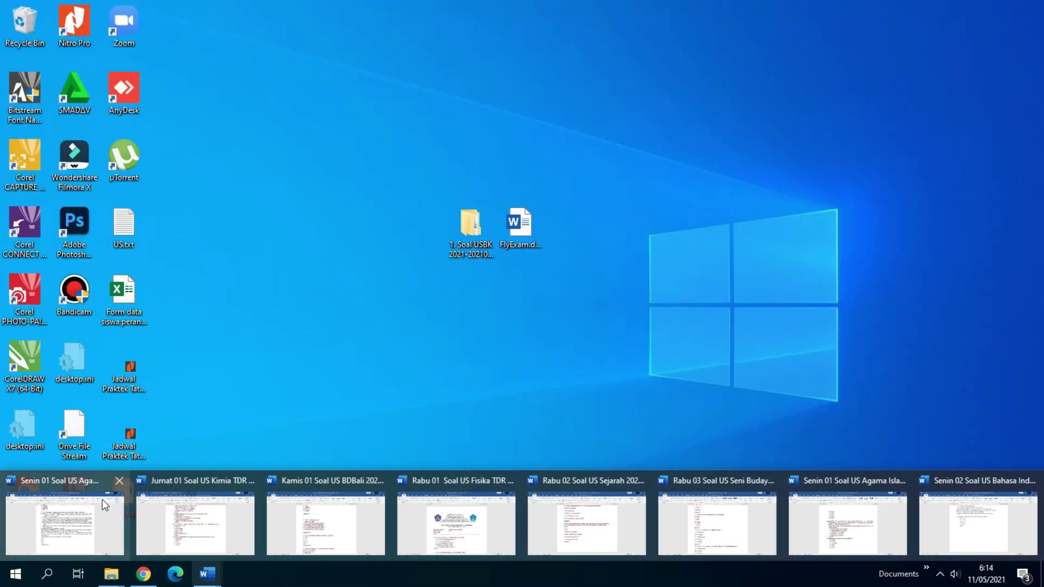
mouse_move(94, 519)
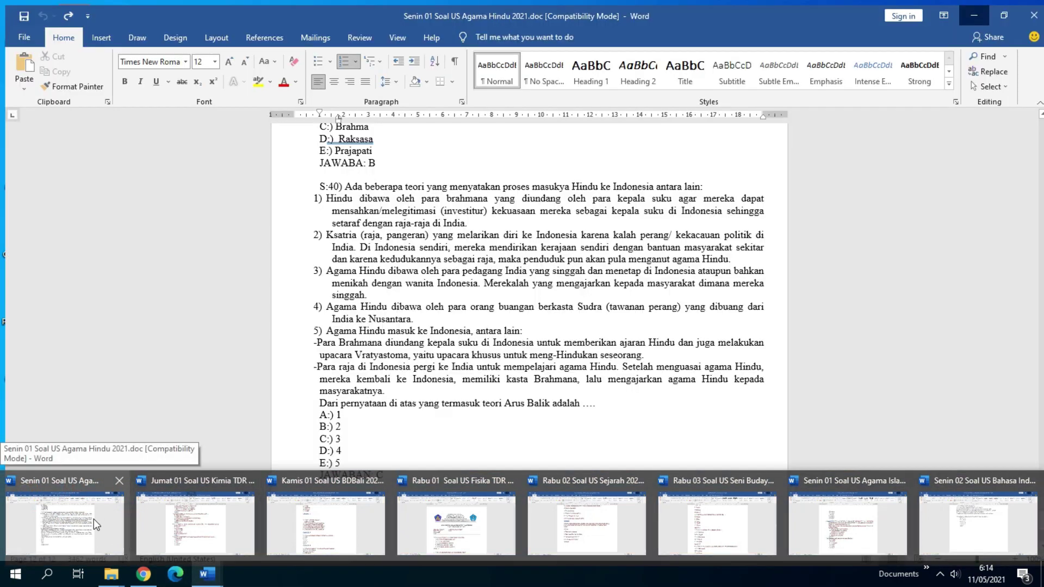
left_click(94, 519)
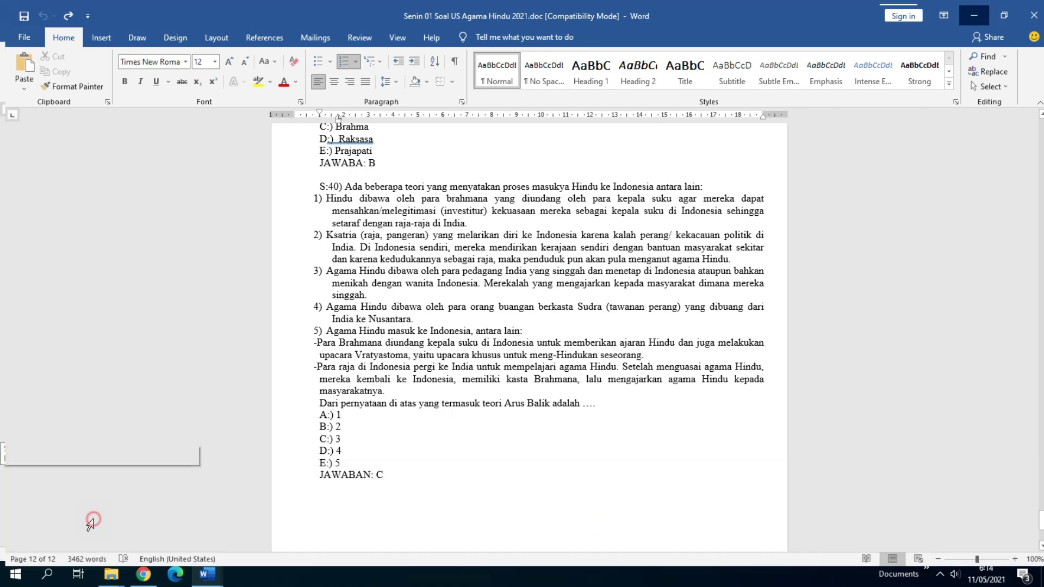
left_click_drag(1038, 515, 1039, 115)
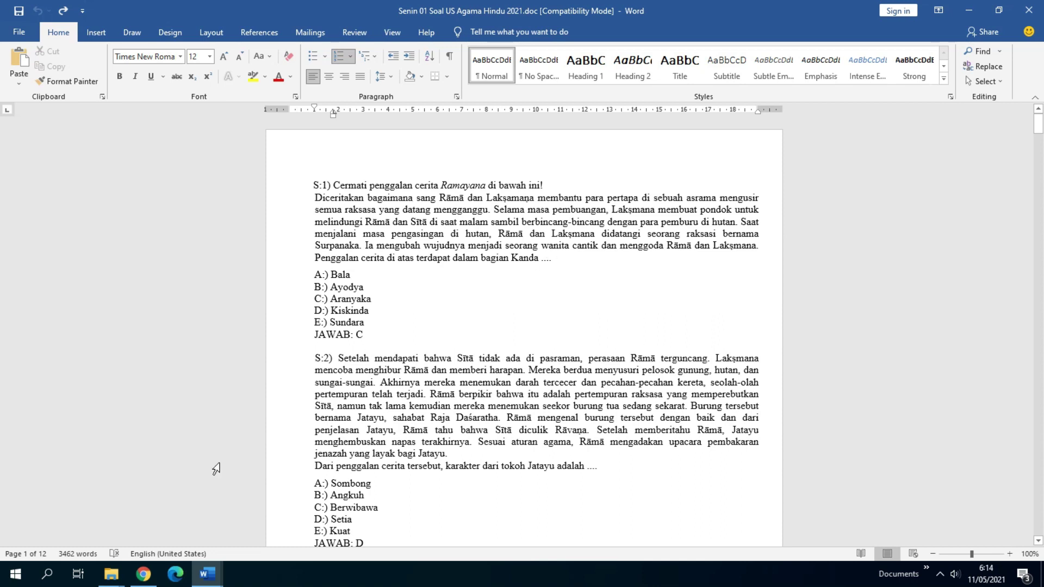
Step: Look over the exam files in the "1. Soal USBK 2021" folder, and return to the Agama Hindu document to review its opening questions
mouse_move(115, 579)
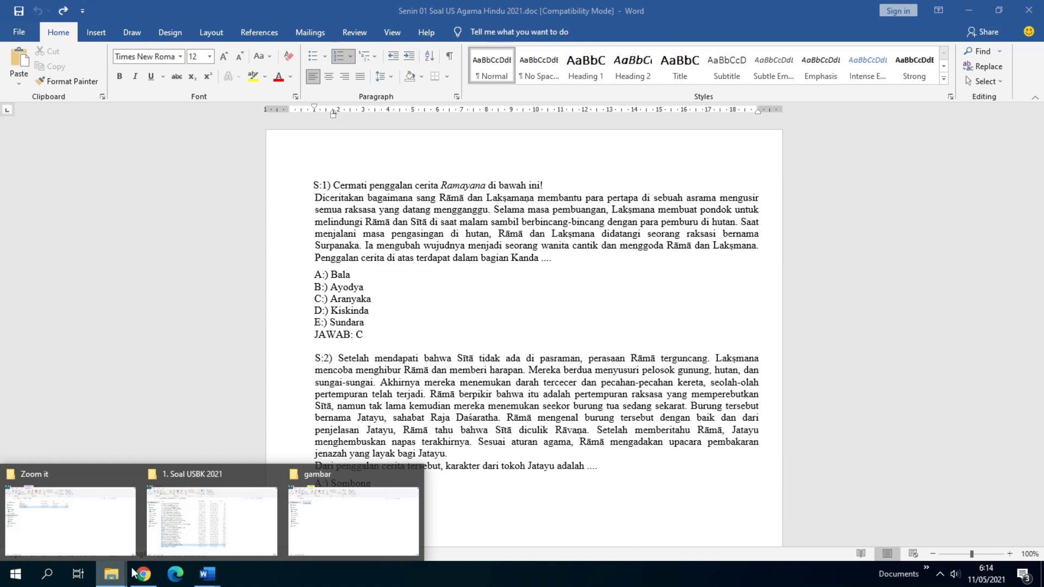
left_click(224, 530)
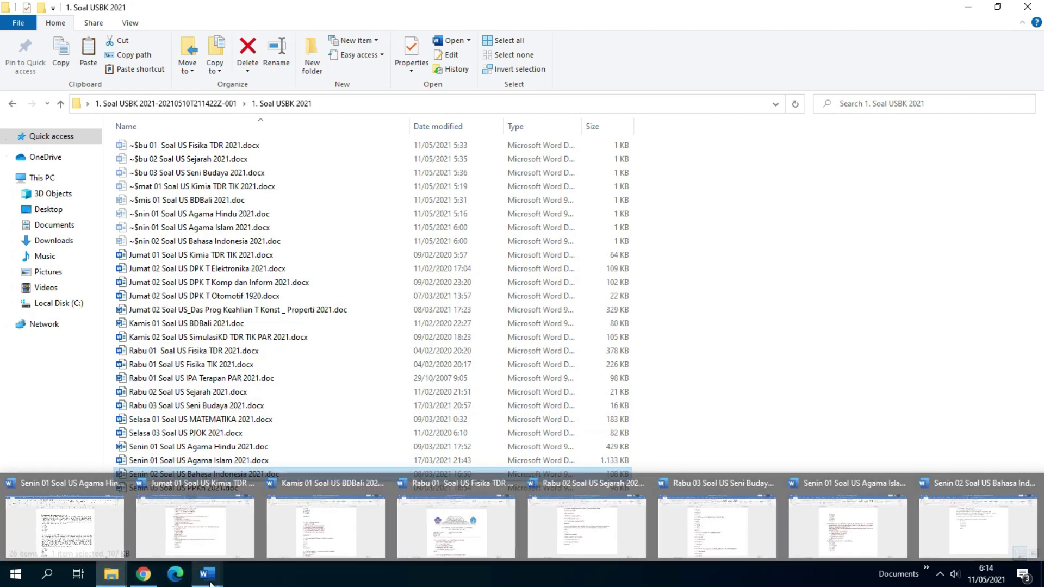
left_click(86, 533)
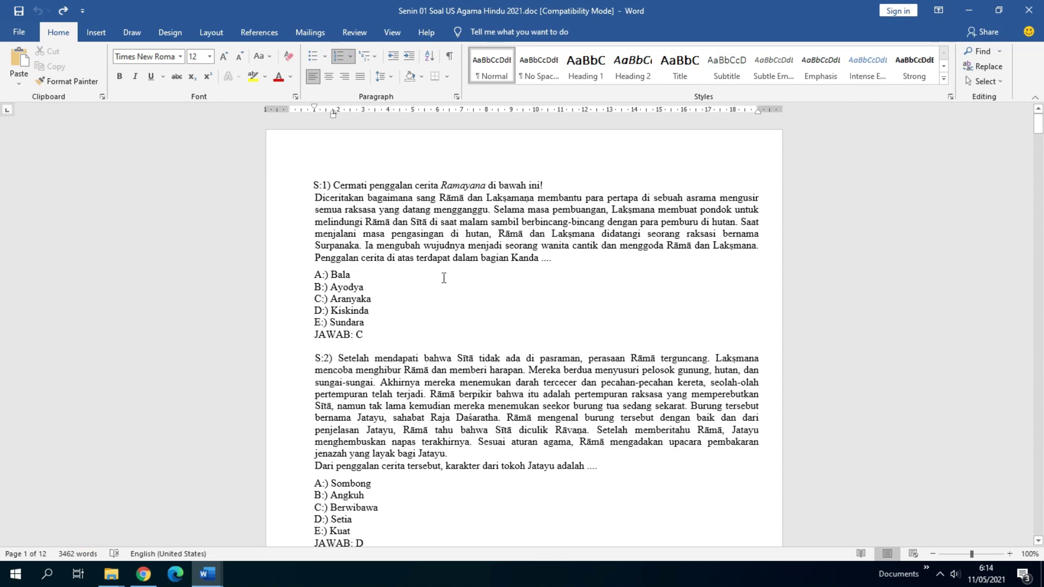
scroll(442, 278, "down", 2)
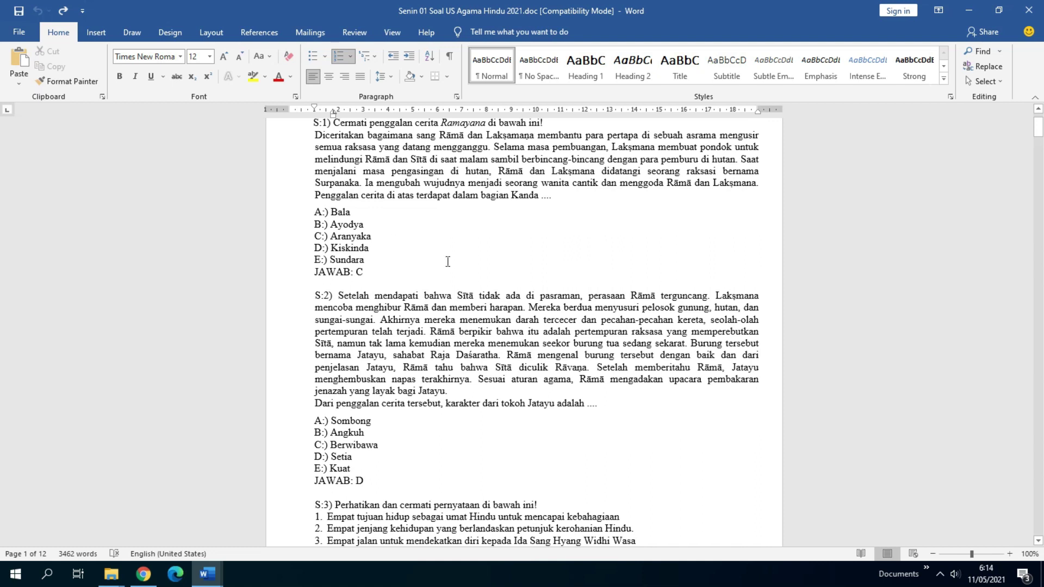
scroll(414, 249, "down", 4)
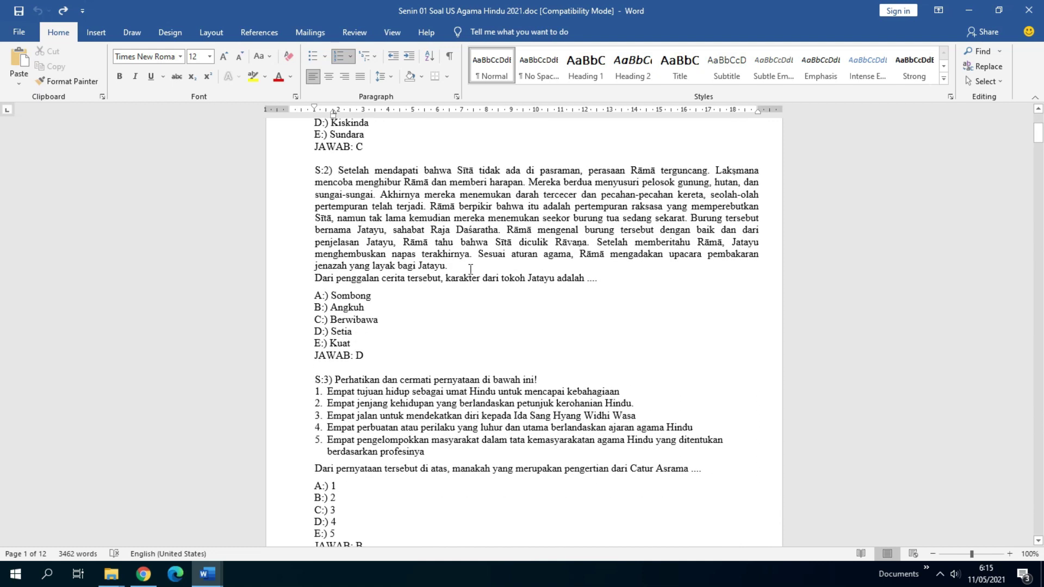
Step: Look over the layout of questions 1 to 3 on the first page of the Agama Hindu document
scroll(457, 274, "up", 5)
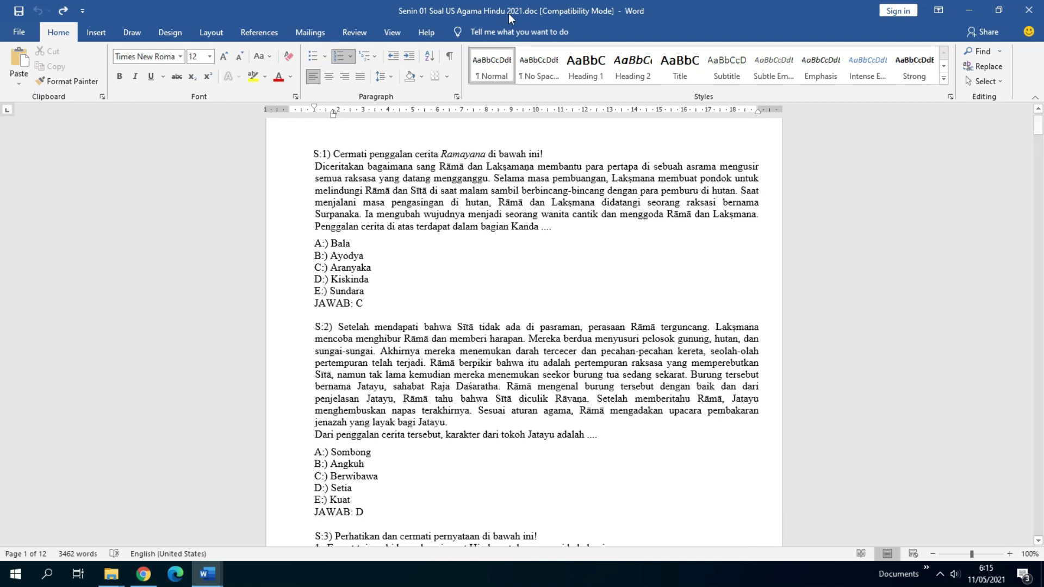
scroll(1038, 128, "up", 1)
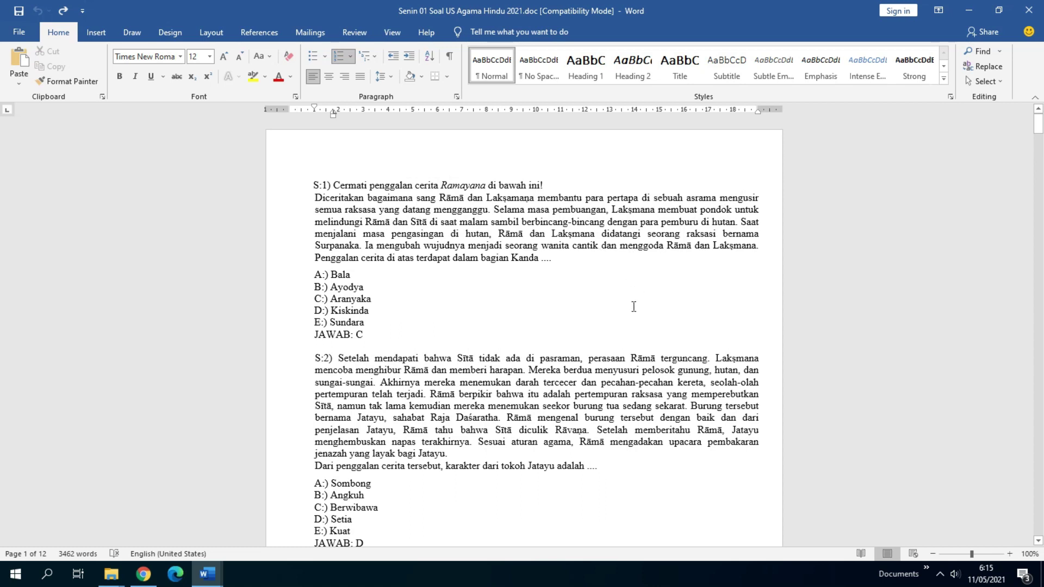
scroll(633, 306, "down", 7)
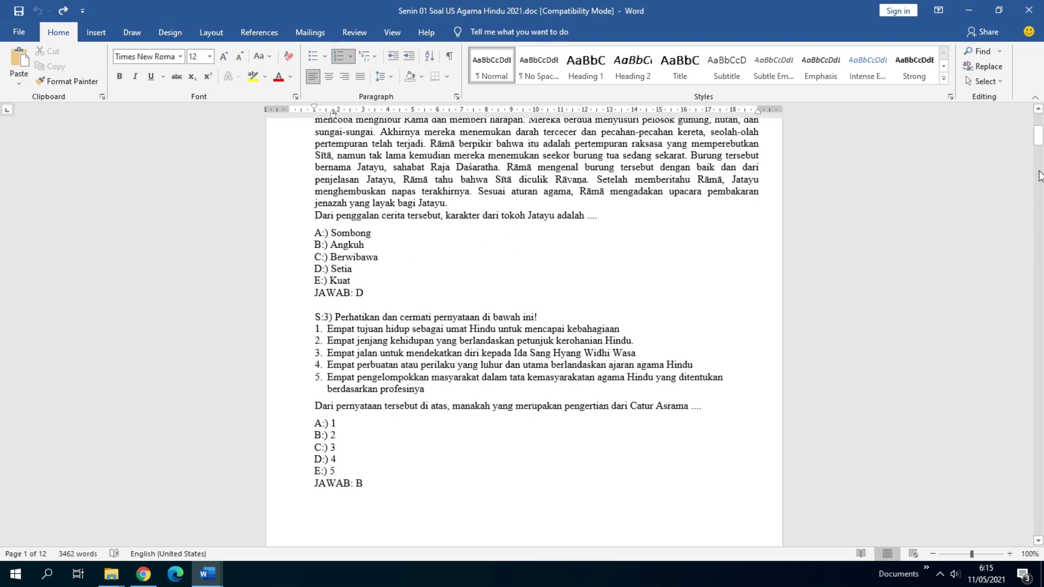
scroll(1039, 175, "down", 4)
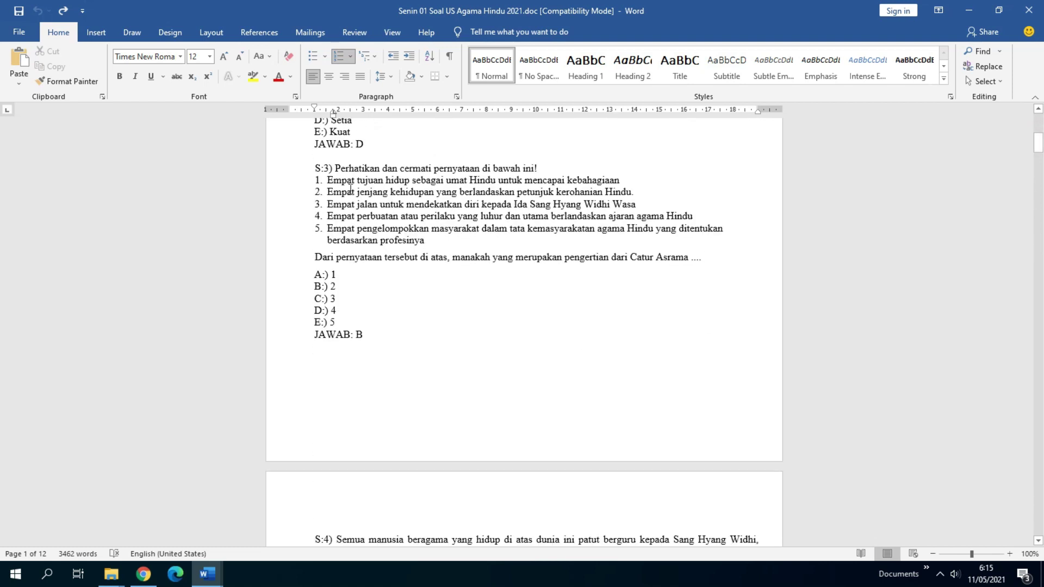
Step: Return to question 1, bracket its answer options A to E, underline the JAWAB label and add a check mark beside the options
scroll(350, 188, "up", 11)
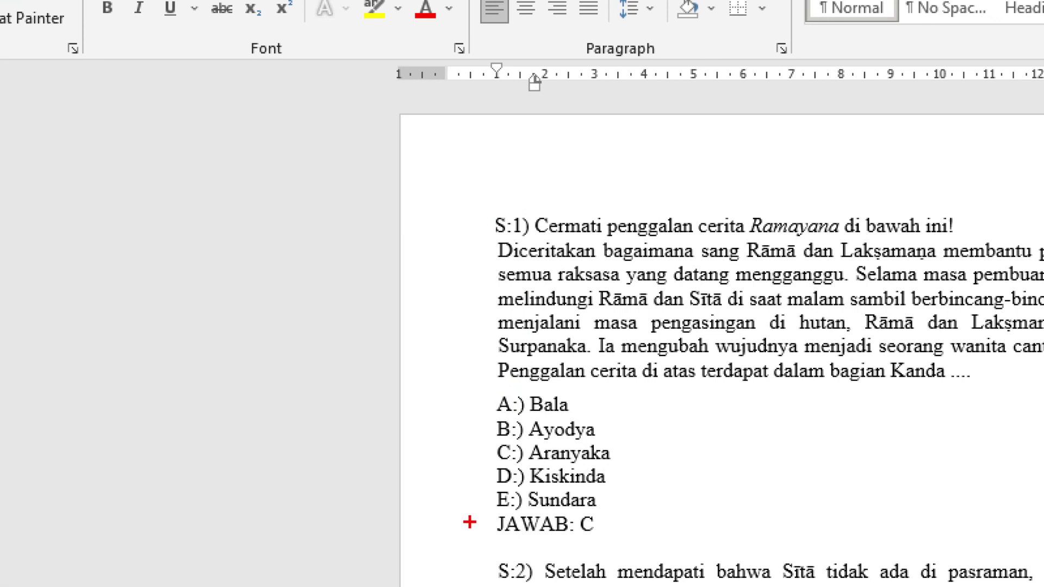
left_click_drag(492, 395, 488, 523)
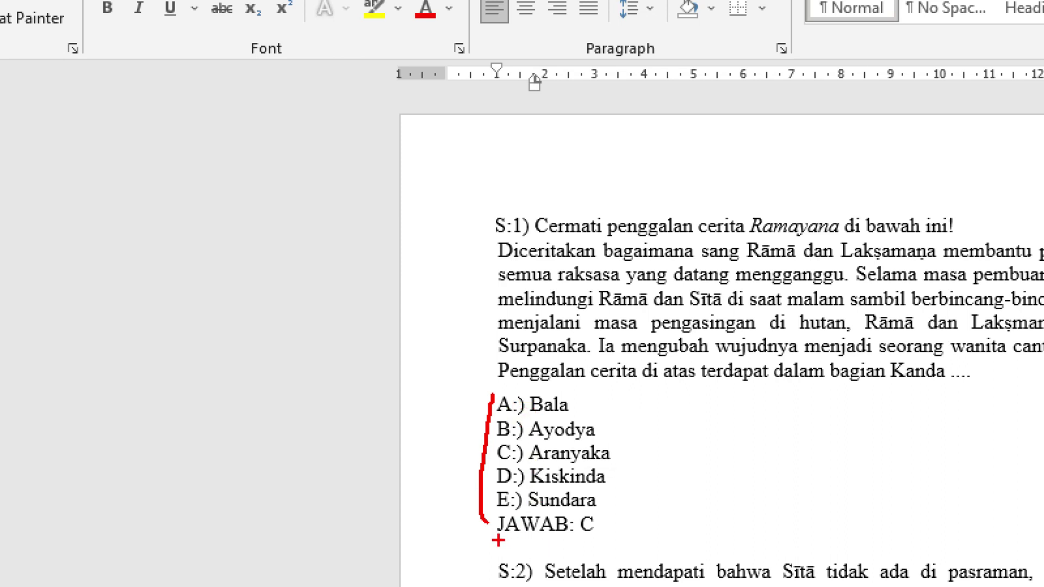
left_click_drag(490, 541, 565, 540)
mouse_move(640, 467)
left_mouse_down()
mouse_move(658, 462)
mouse_move(712, 377)
left_mouse_up()
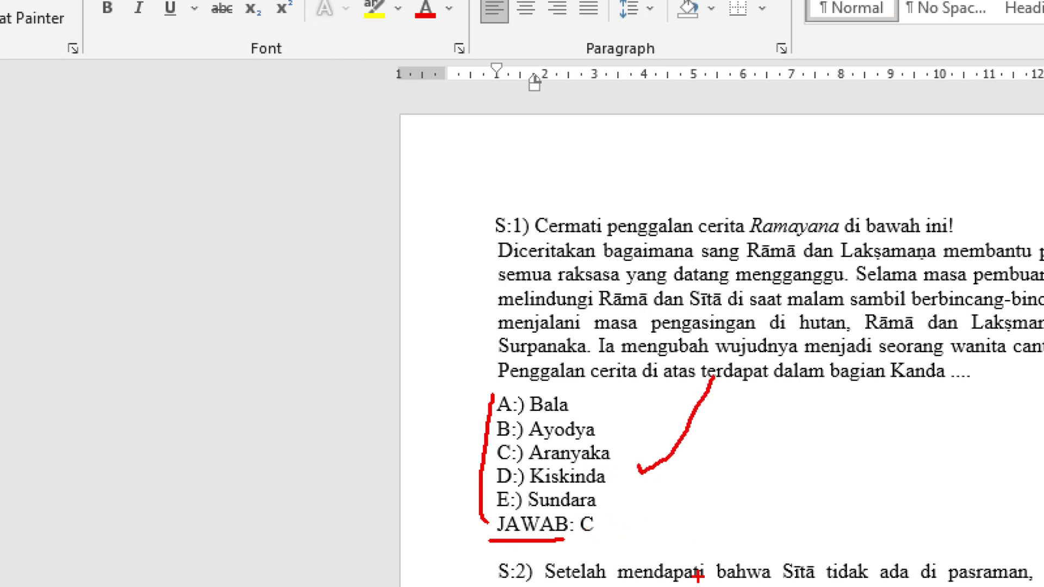
Step: Look through the document up to question 19 and return to question 8, checking how the yoga pictures in questions 7 and 8 are placed
scroll(326, 268, "down", 8)
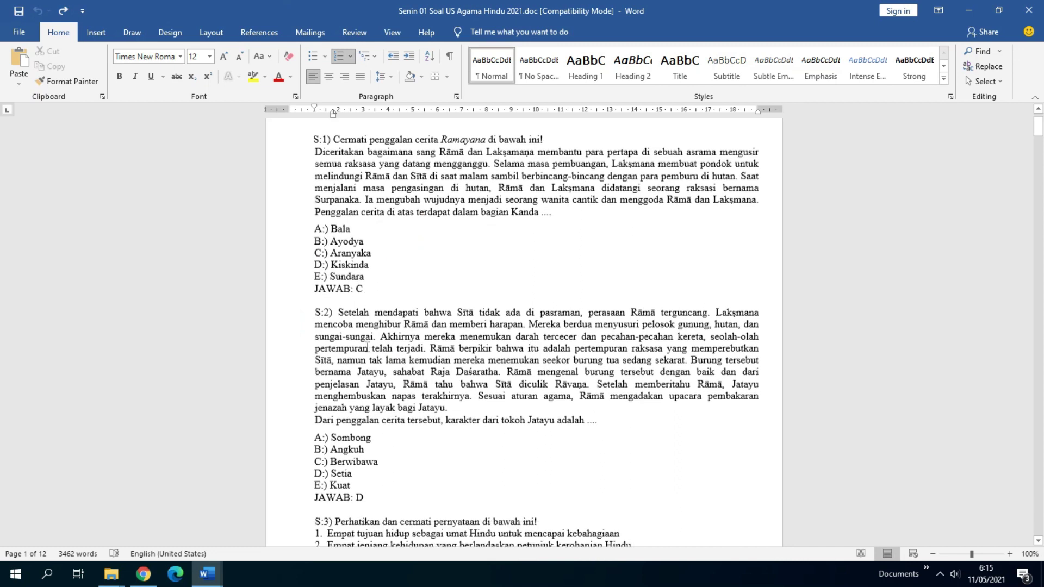
scroll(371, 338, "down", 13)
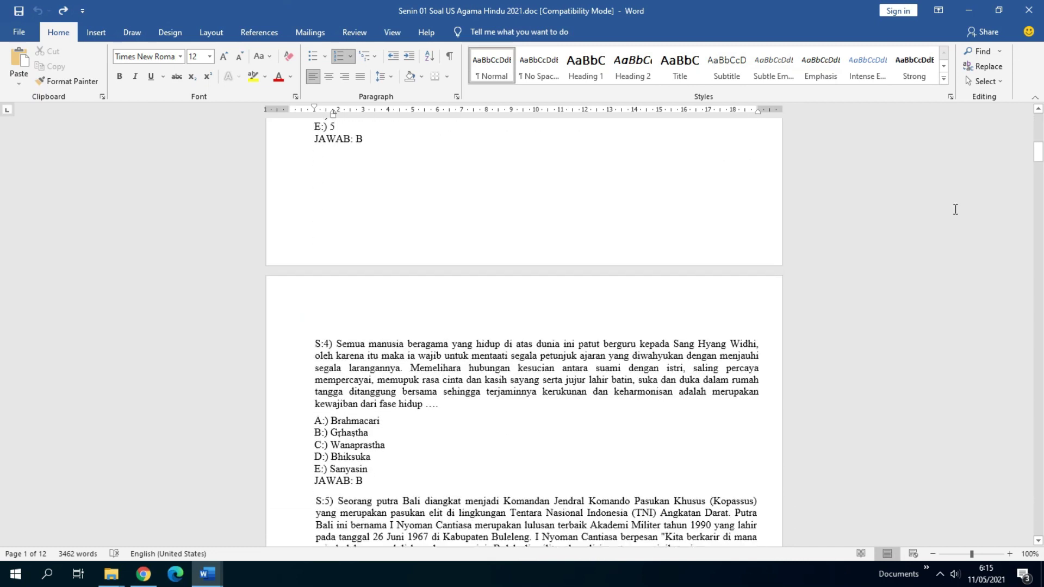
left_click_drag(1037, 156, 1030, 191)
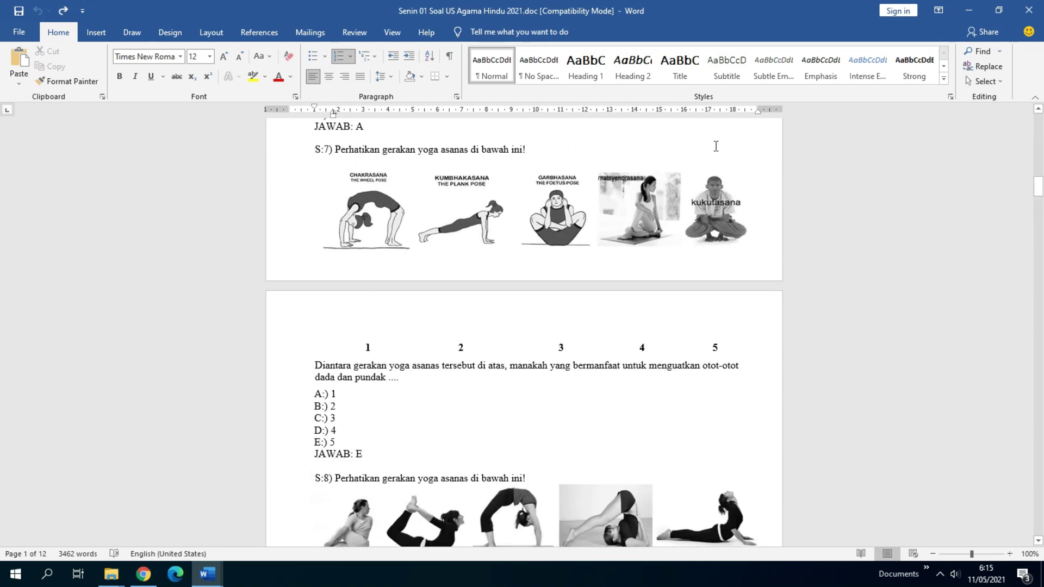
left_click(556, 214)
scroll(552, 256, "up", 1)
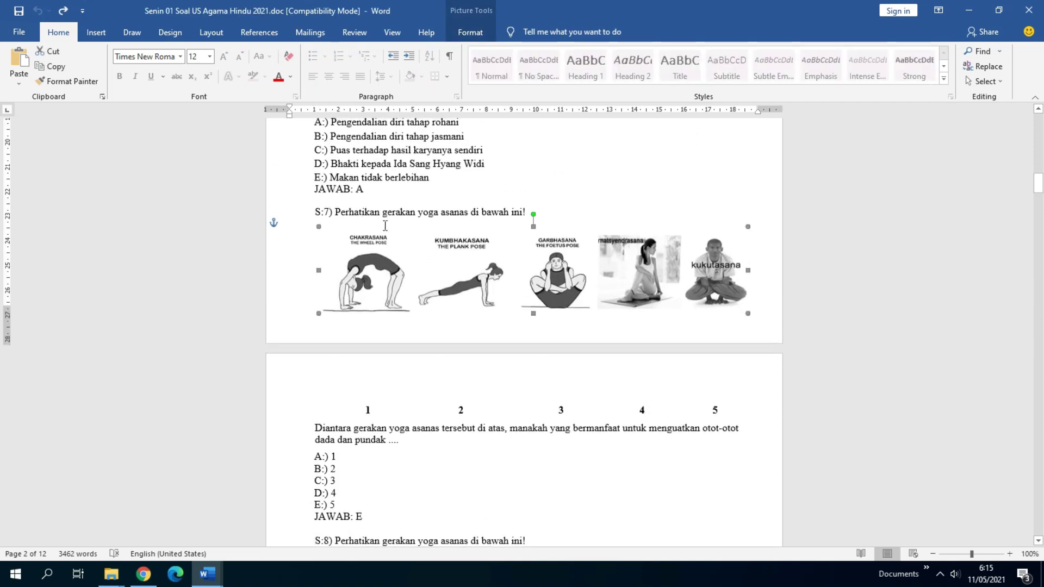
scroll(550, 298, "down", 12)
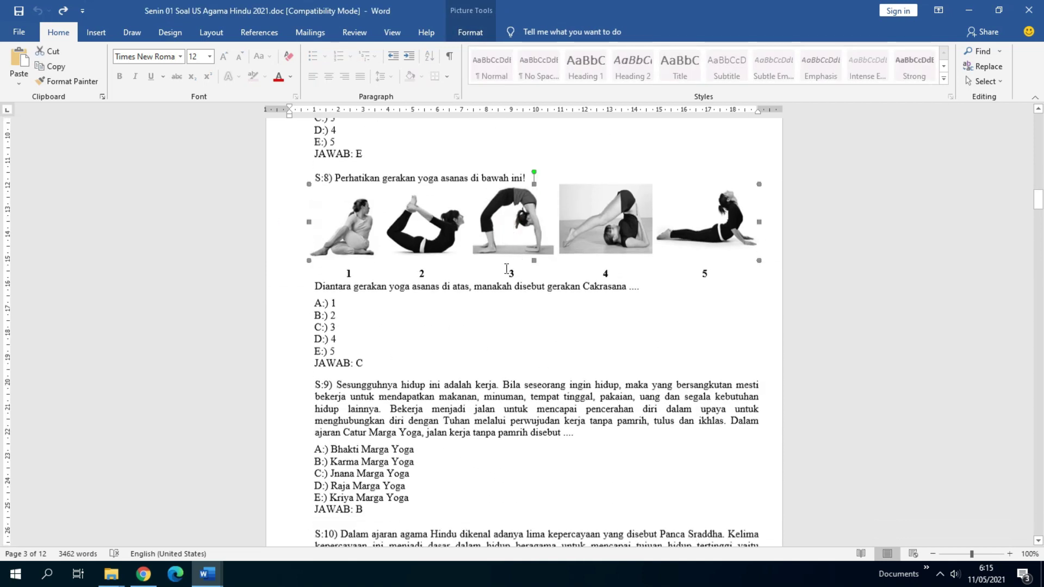
scroll(503, 277, "down", 20)
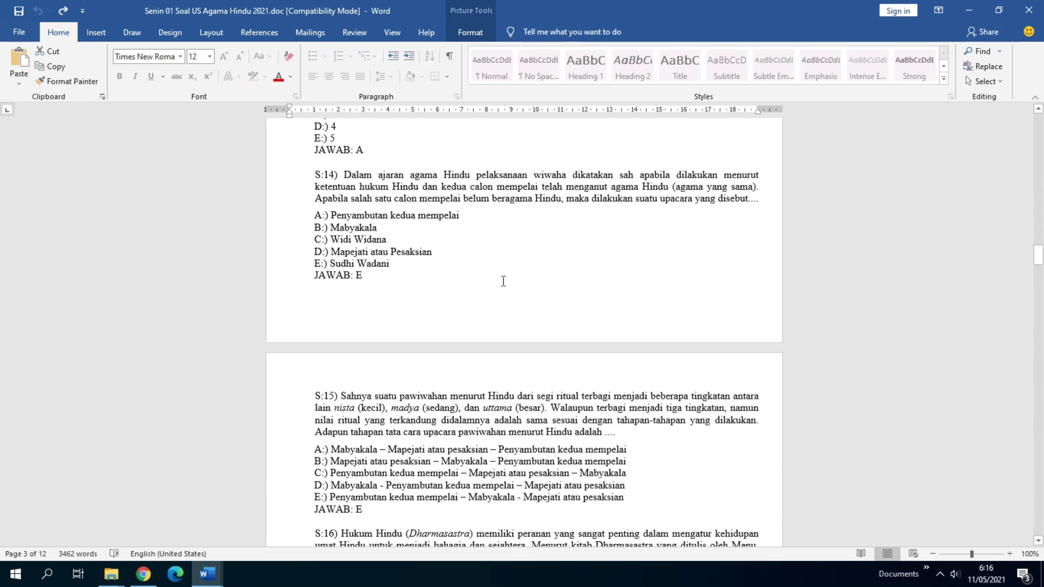
scroll(941, 325, "down", 18)
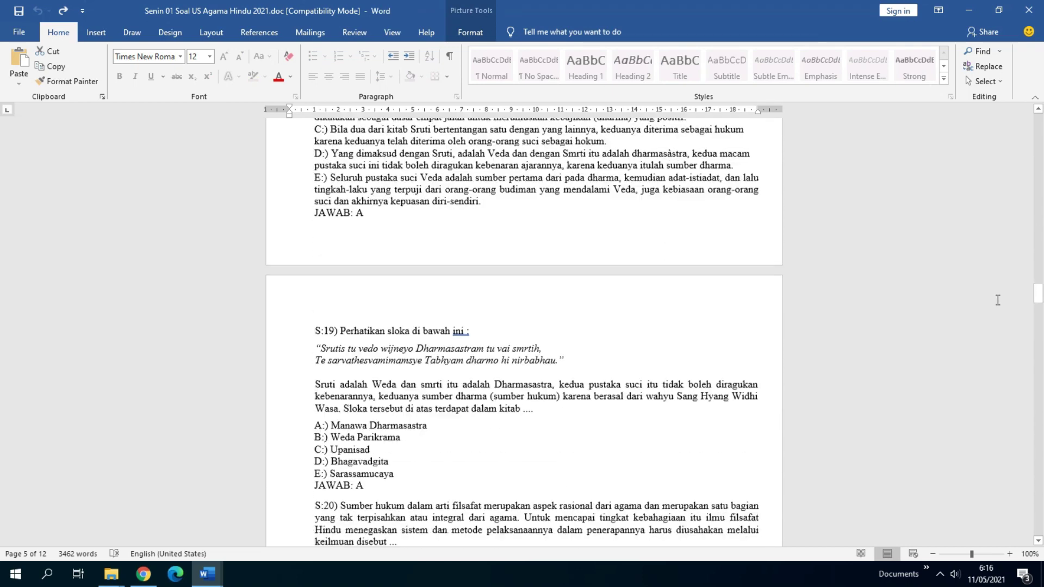
left_click_drag(1041, 308, 1039, 200)
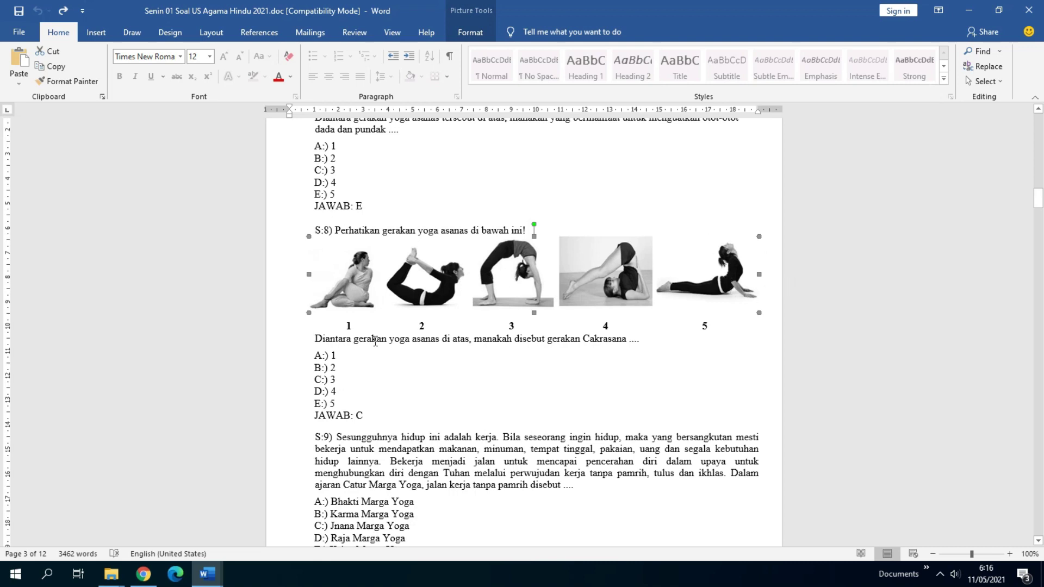
Step: Examine the number labels under the yoga pictures in questions 7 and 8 and how question 7 splits across two pages
left_click(353, 327)
left_click(424, 326)
left_click(525, 326)
scroll(524, 326, "up", 10)
scroll(503, 346, "down", 7)
left_click(371, 224)
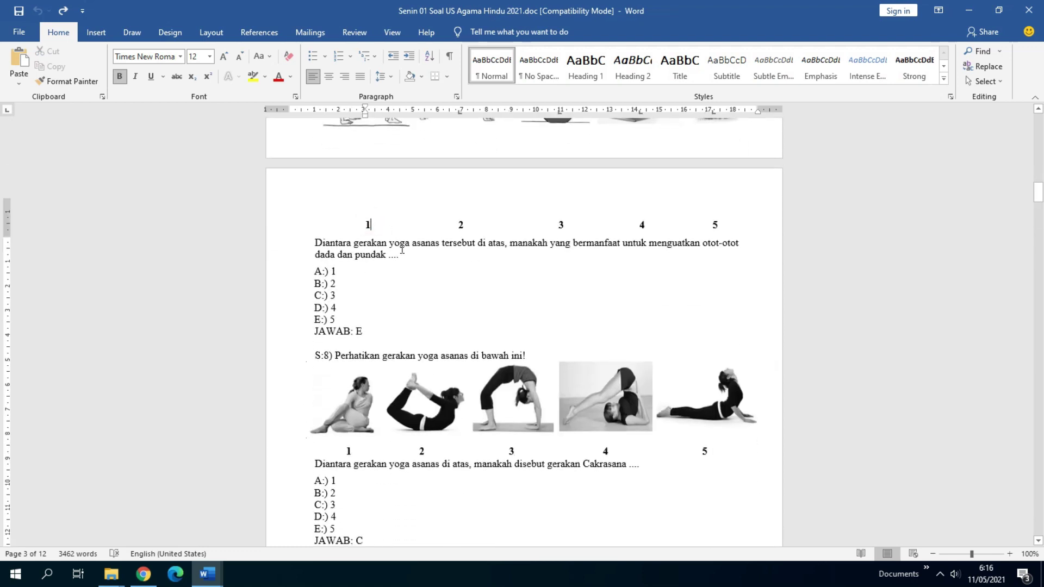
scroll(467, 327, "up", 5)
scroll(470, 399, "down", 5)
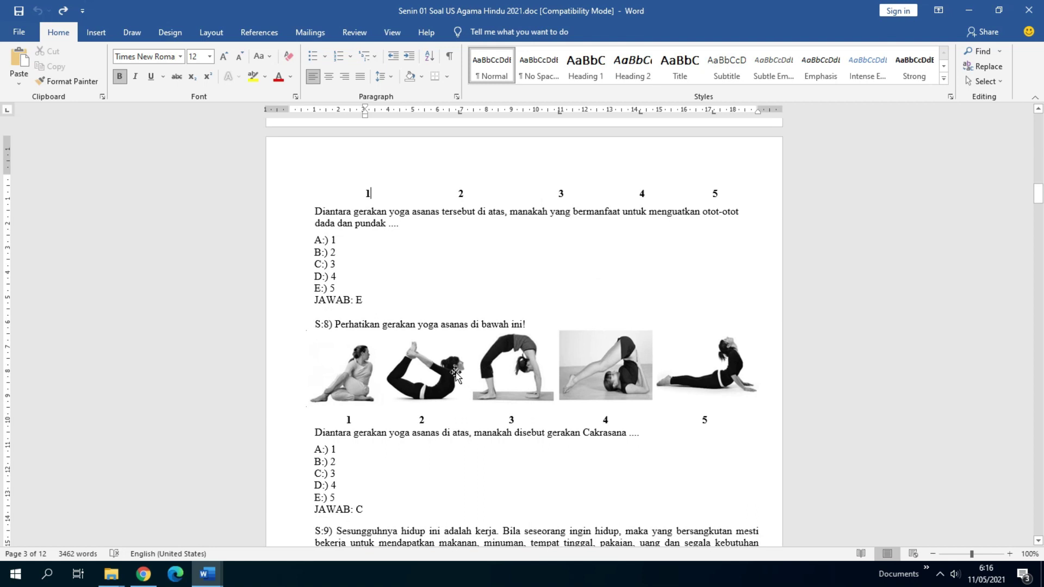
scroll(441, 338, "up", 4)
scroll(440, 339, "up", 1)
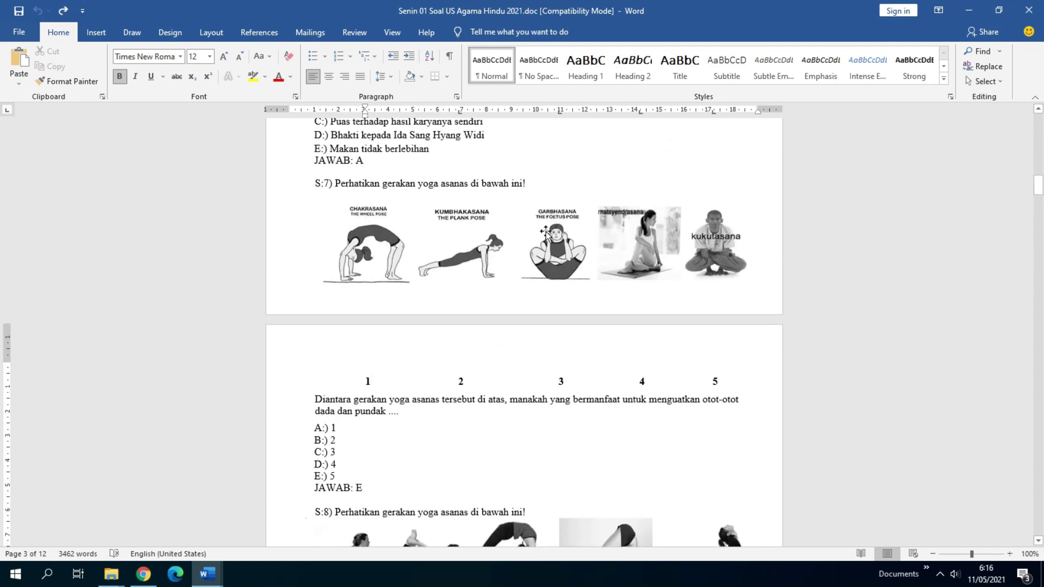
Step: Insert blank lines before question 7 until the question and its yoga pictures sit on the same page as their number labels
left_click(368, 175)
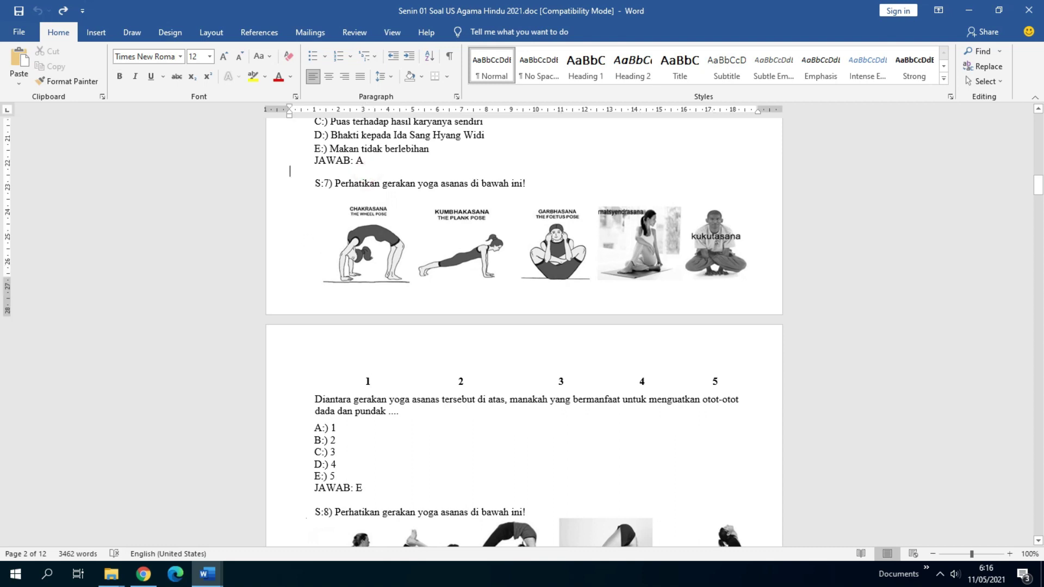
key("Return")
key("Return")
key("Return")
key("Return")
key("Return")
key("Return")
key("Return")
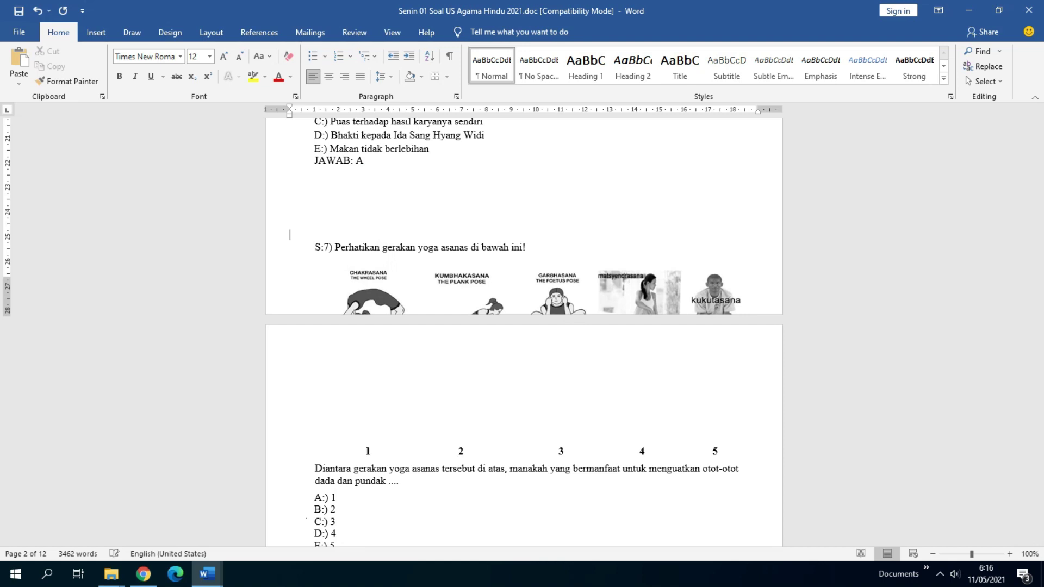
key("Return")
scroll(460, 337, "down", 4)
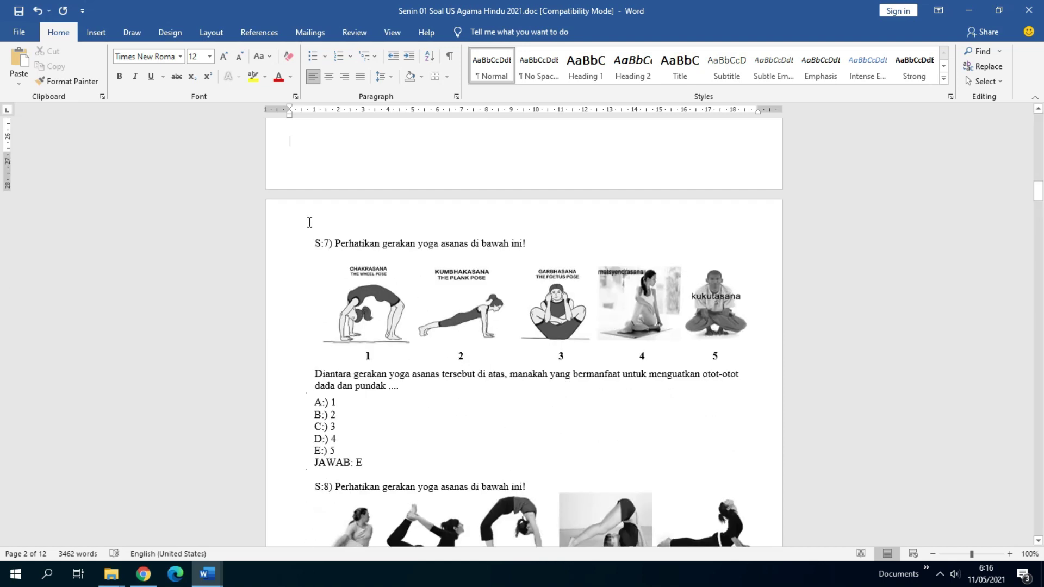
Step: Open Snipping Tool and place its window beside the document page, clear of the question 7 pictures
left_click(50, 576)
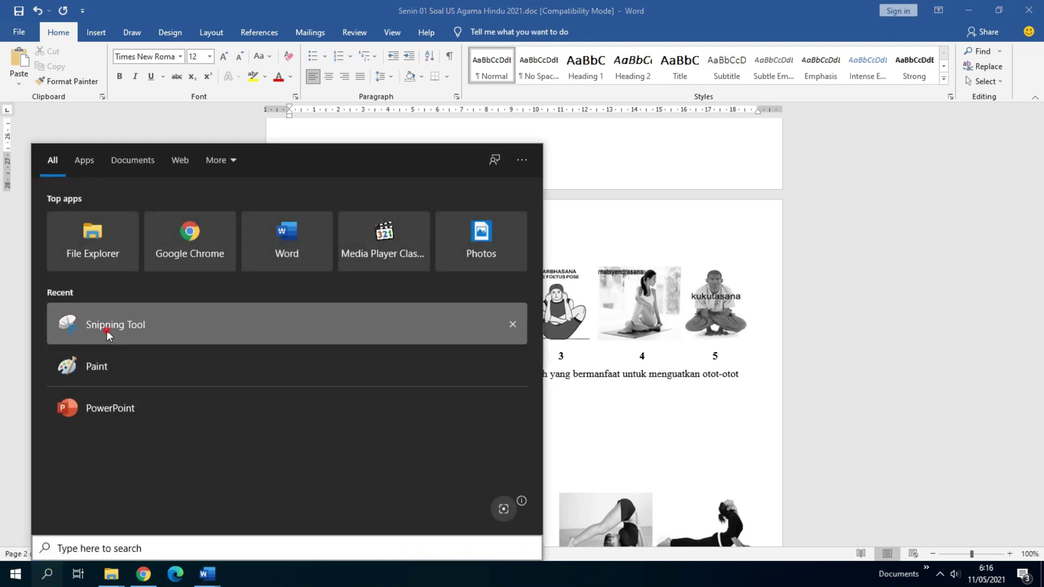
left_click(105, 334)
left_click_drag(726, 237, 841, 326)
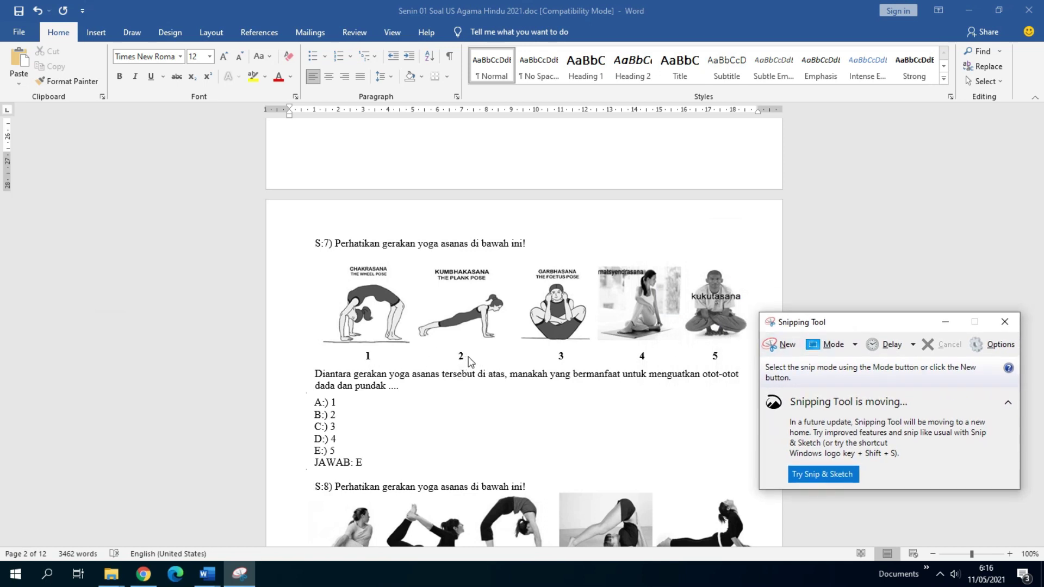
Step: Try to close the gap above the number labels under question 7's pictures, and undo that change
left_click(466, 362)
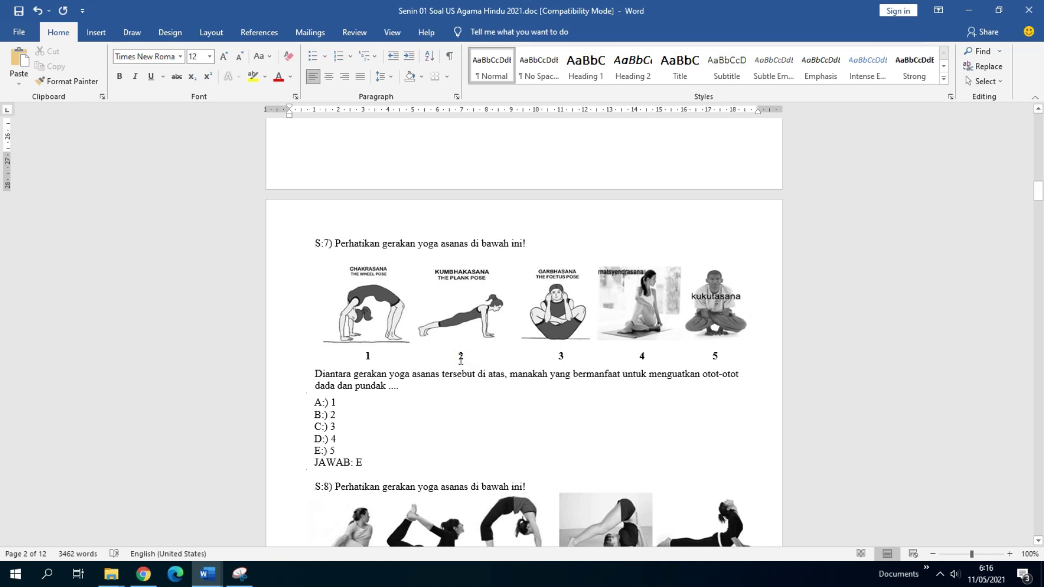
left_click_drag(462, 359, 517, 363)
left_click(465, 360)
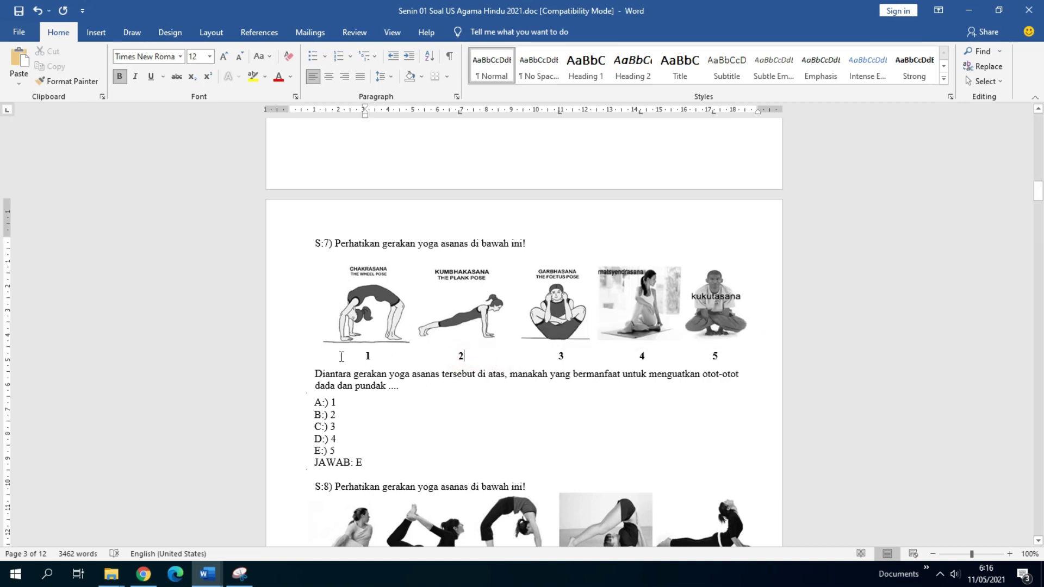
left_click(359, 360)
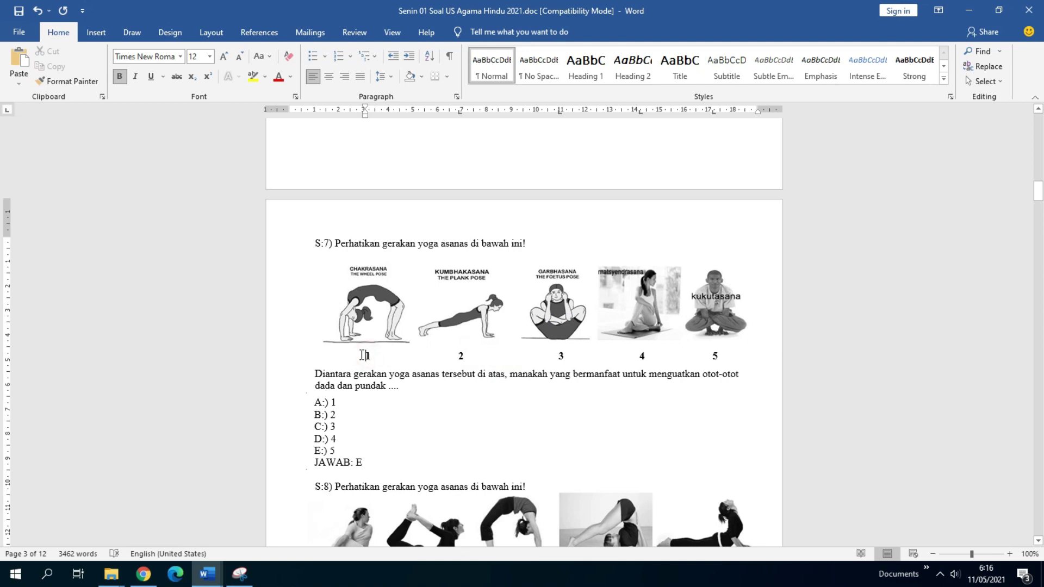
key("BackSpace")
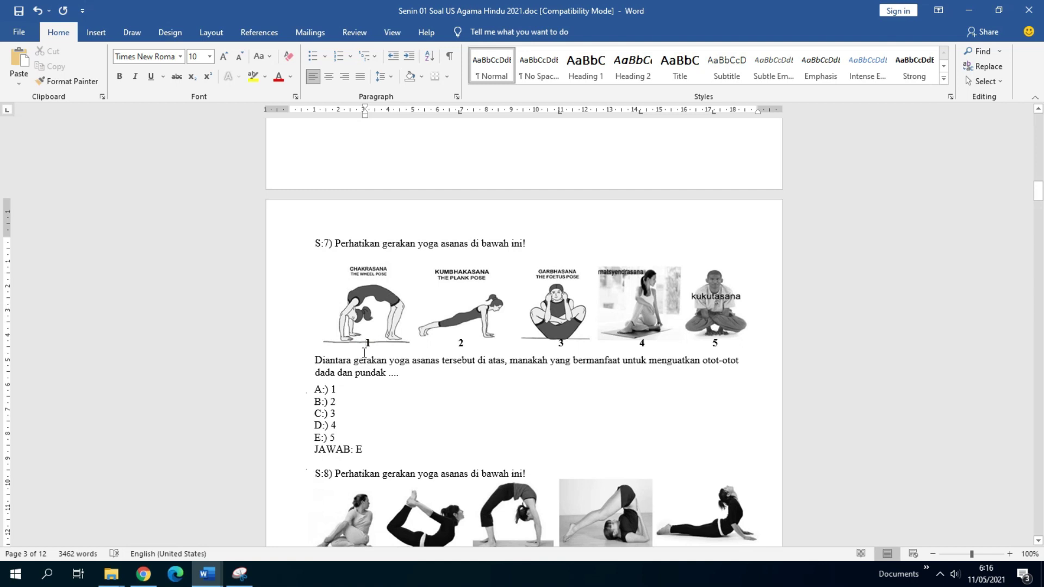
key("ctrl+z")
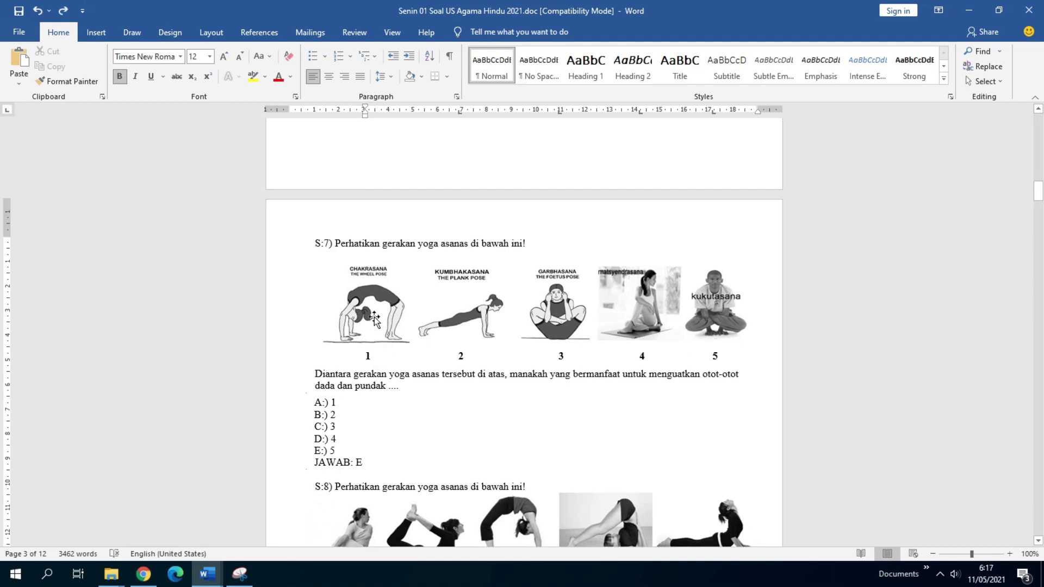
Step: Check which parts of the question 7 illustration are typed number labels and which belong to the picture object
double_click(374, 356)
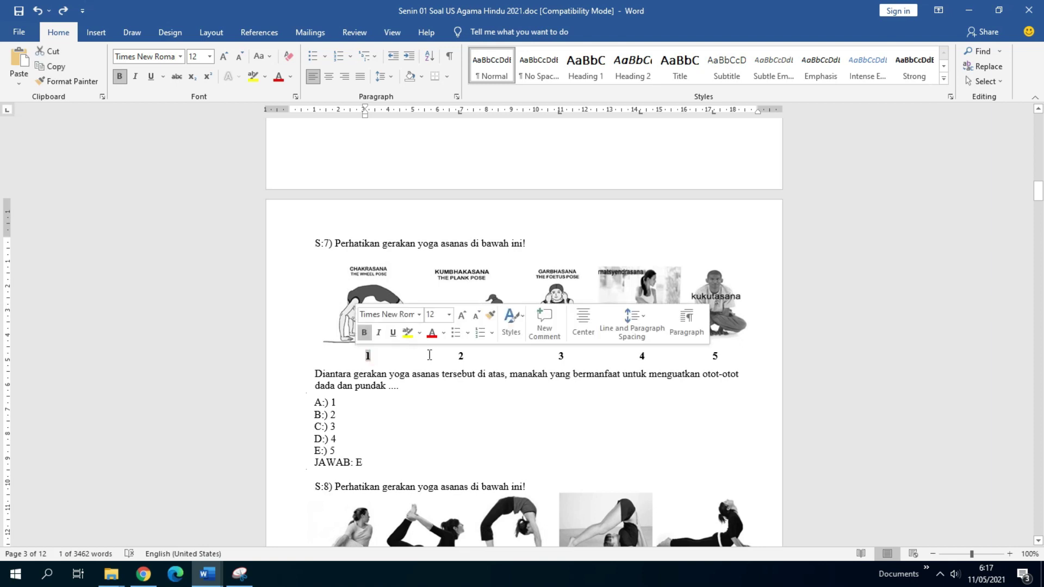
left_click(375, 320)
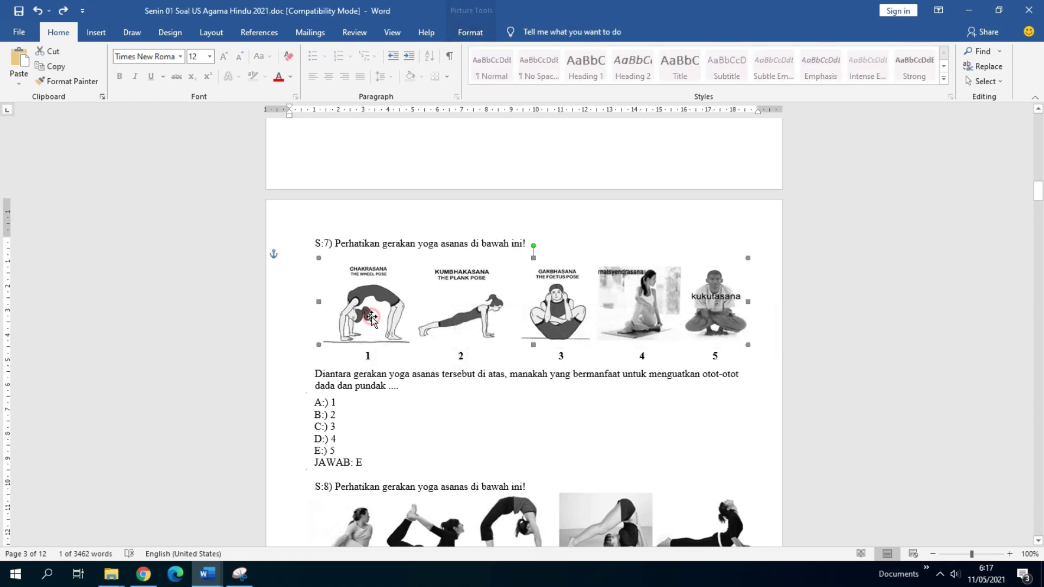
left_click(585, 400)
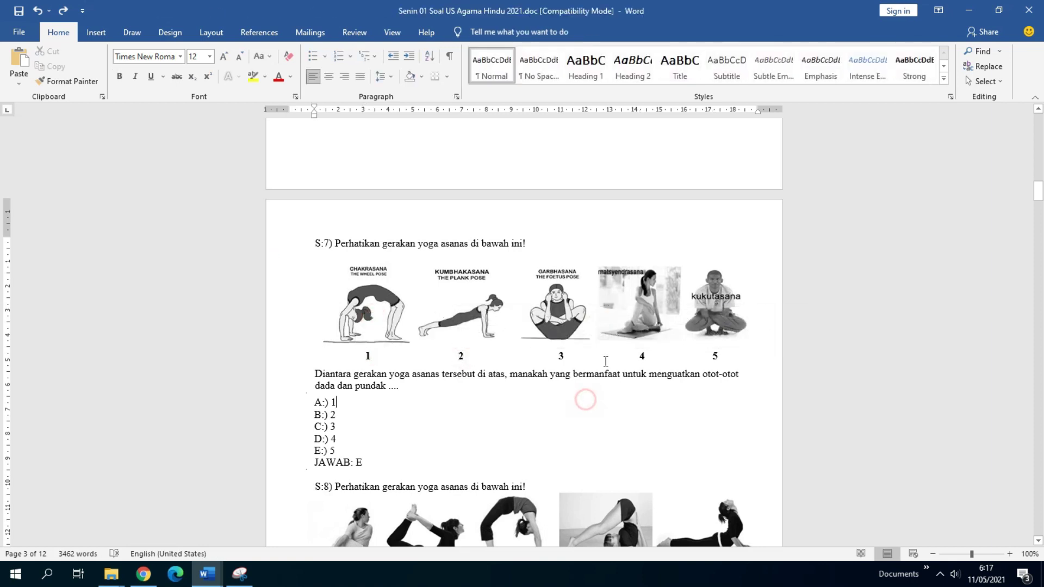
left_click(545, 328)
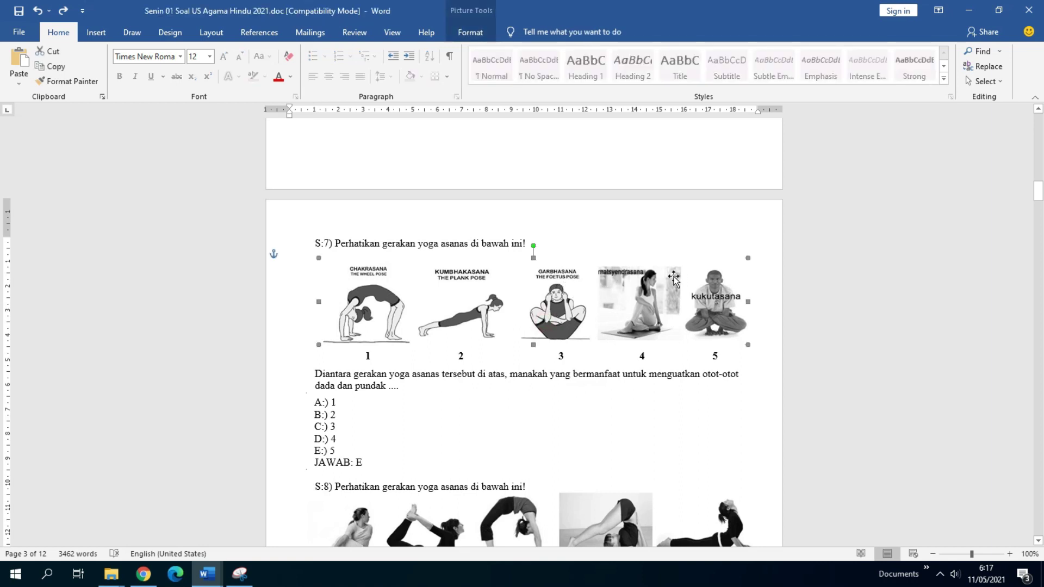
left_click(513, 401)
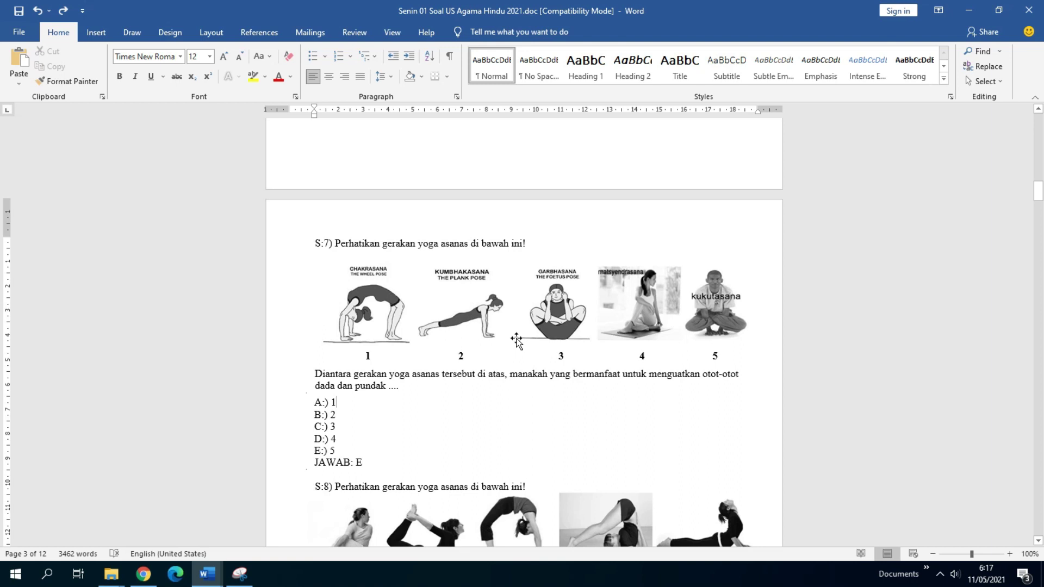
Step: Capture question 7's five yoga pictures together with their number labels 1 to 5 as one rectangular snip in Snipping Tool
left_click(240, 573)
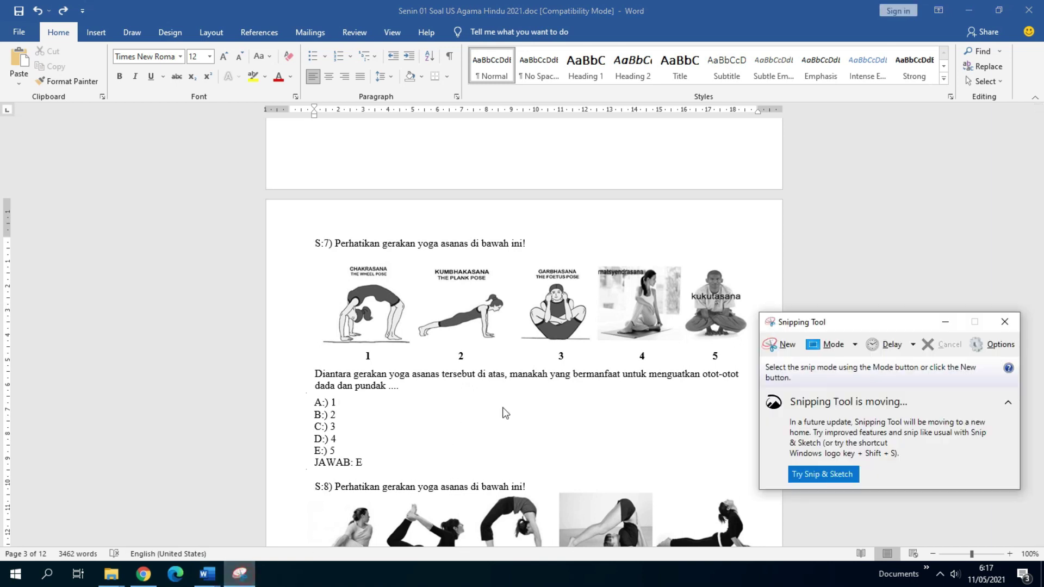
left_click(782, 345)
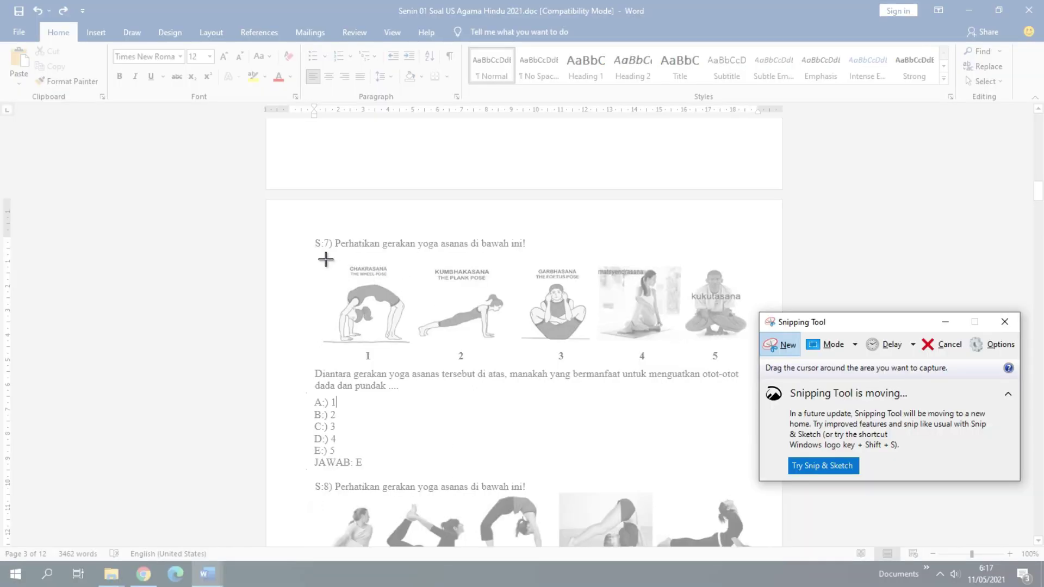
left_click_drag(317, 258, 749, 365)
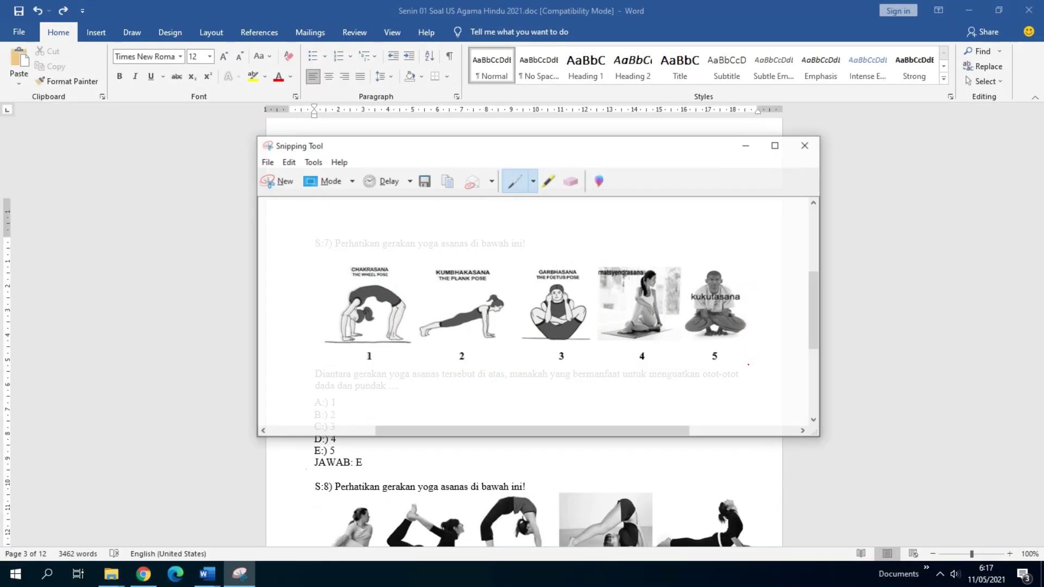
Step: Save the snip as a JPEG named "soal nomor 8" in the gambar folder on the Desktop, and close the snip window
left_click(424, 181)
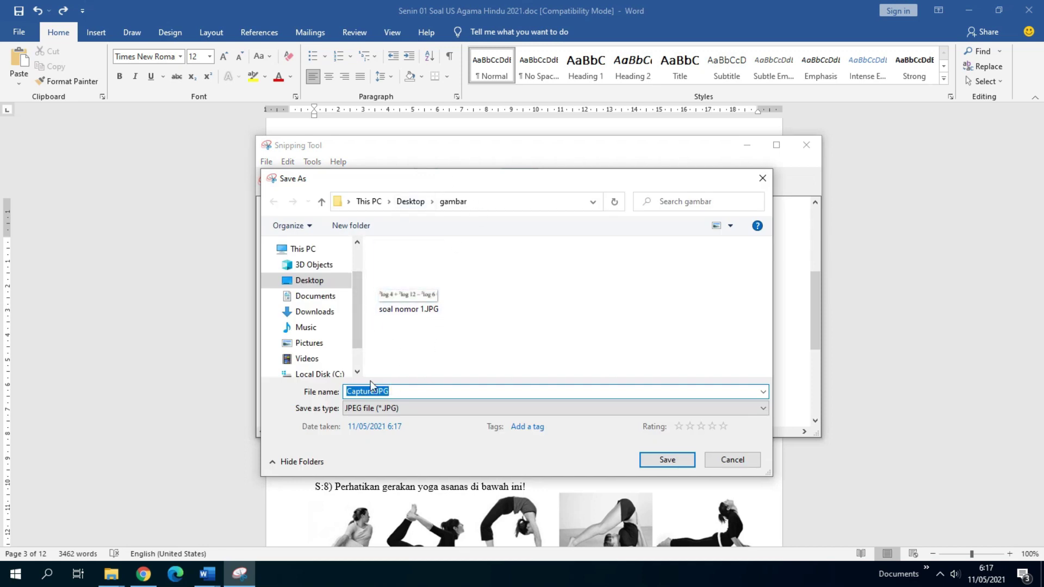
left_click_drag(373, 396, 309, 395)
type("soo")
type("l nomor 8")
left_click(647, 462)
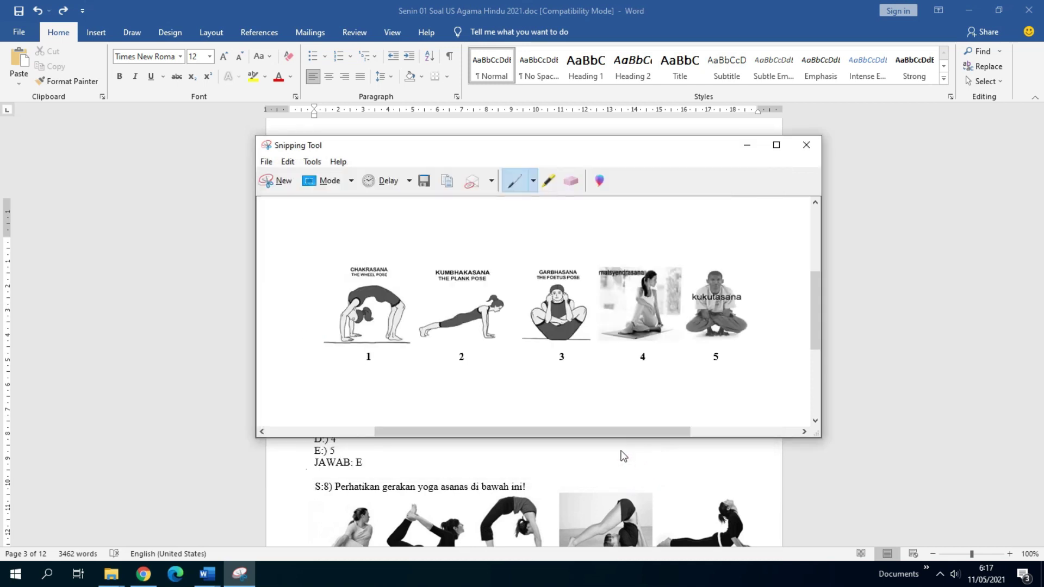
left_click(806, 145)
Step: Delete the original picture object, the typed number labels and the surplus blank lines under question 7's heading
left_click(427, 308)
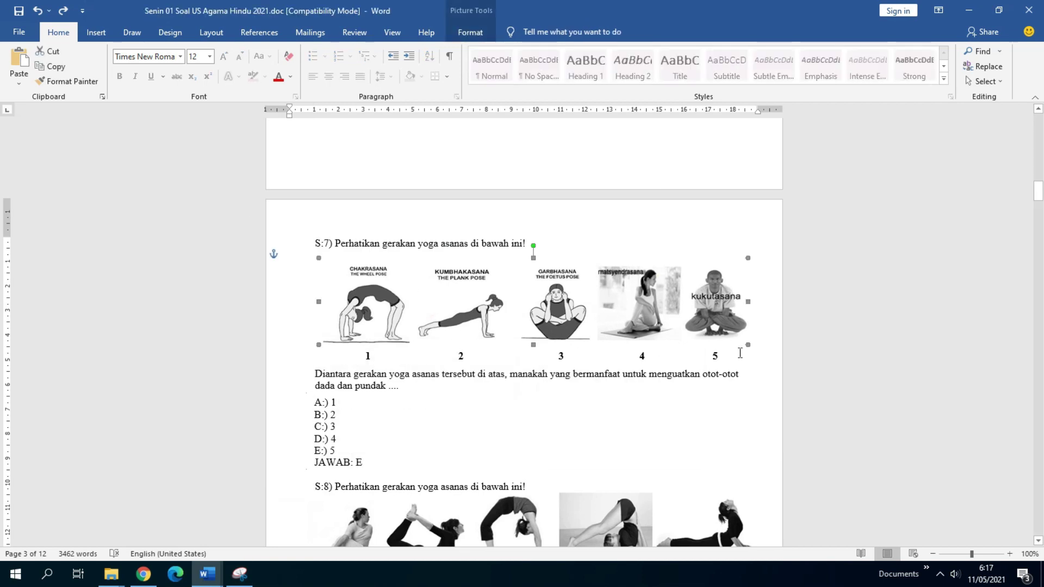
key("Delete")
left_click_drag(729, 354, 373, 341)
key("Delete")
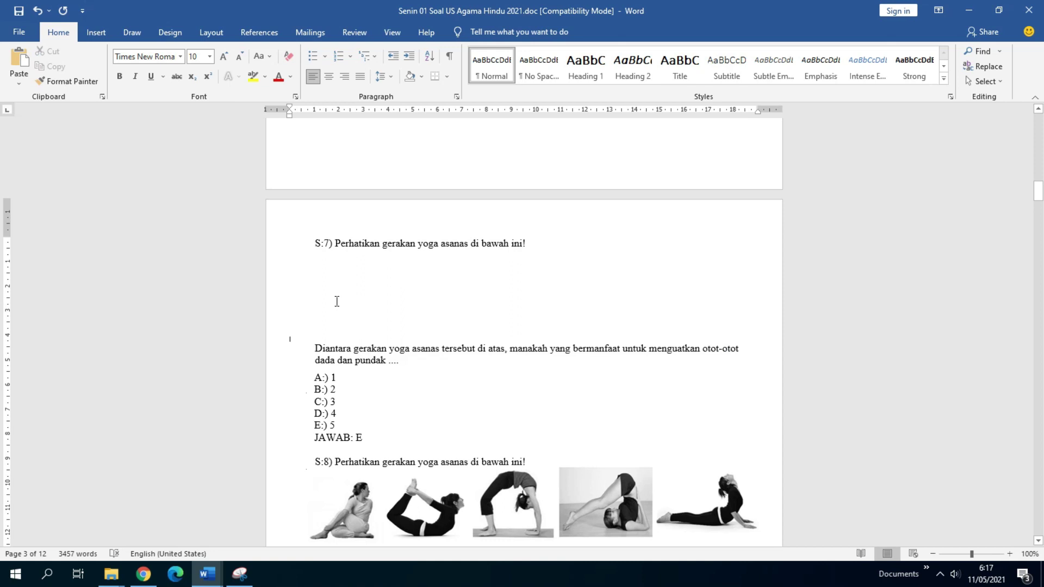
key("Delete")
left_click_drag(419, 294, 332, 267)
left_click_drag(330, 322, 325, 265)
key("Delete")
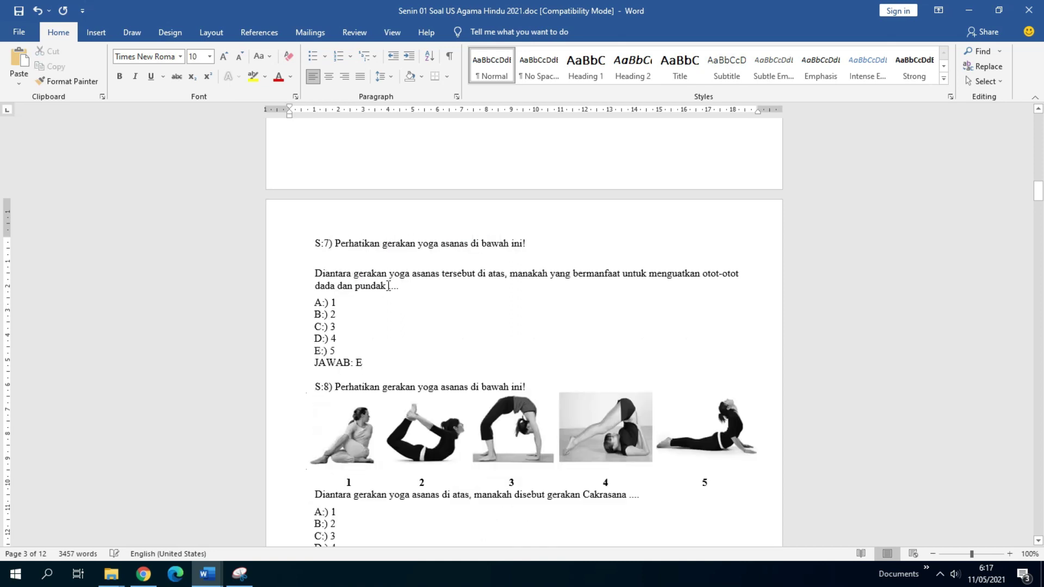
Step: Copy soal nomor 8.JPG from the gambar folder in File Explorer and return to the Word exam document
mouse_move(111, 574)
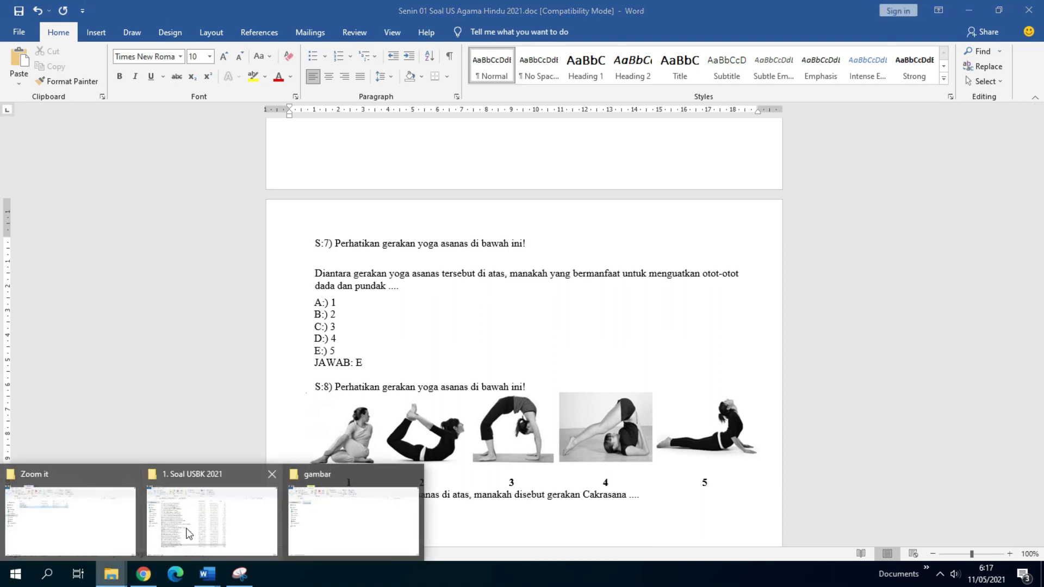
left_click(333, 485)
left_click(214, 185)
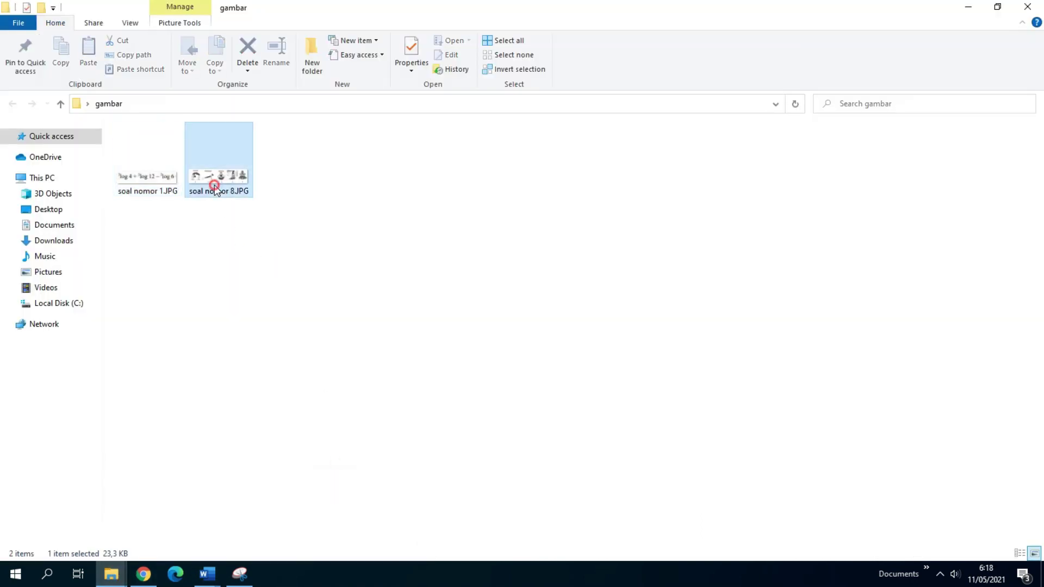
right_click(217, 178)
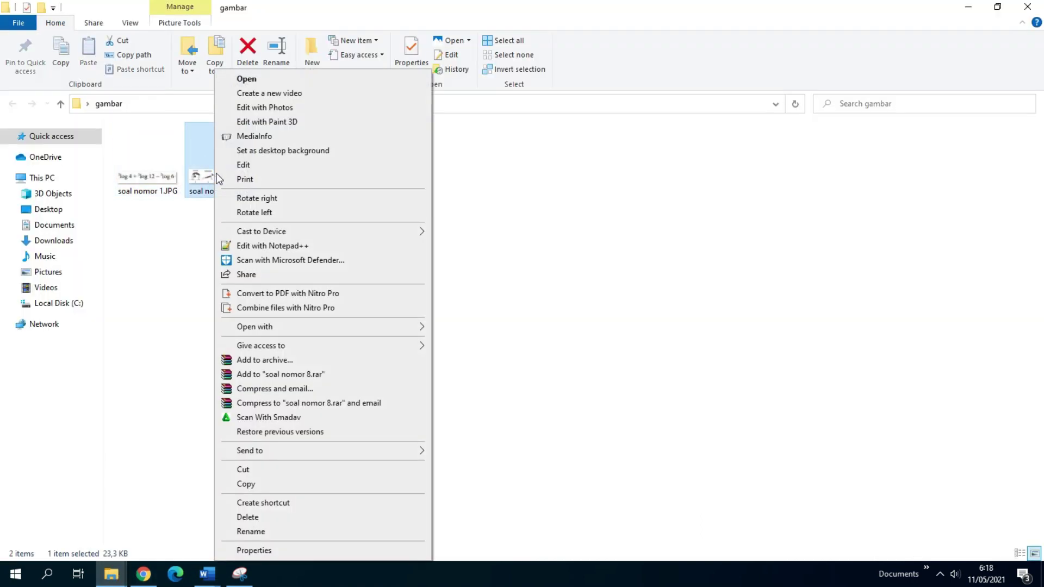
left_click(260, 483)
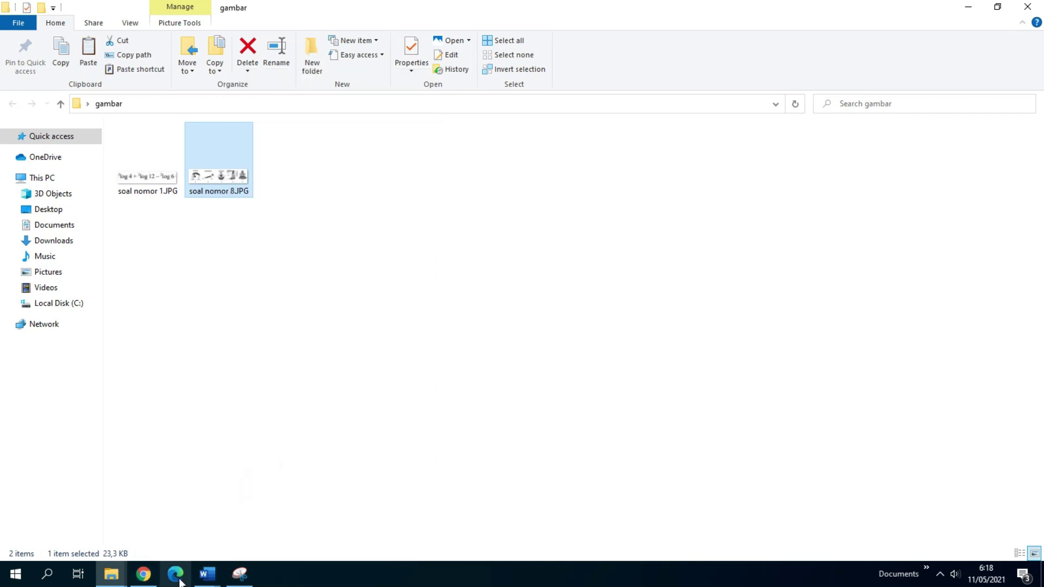
left_click(216, 577)
left_click(77, 512)
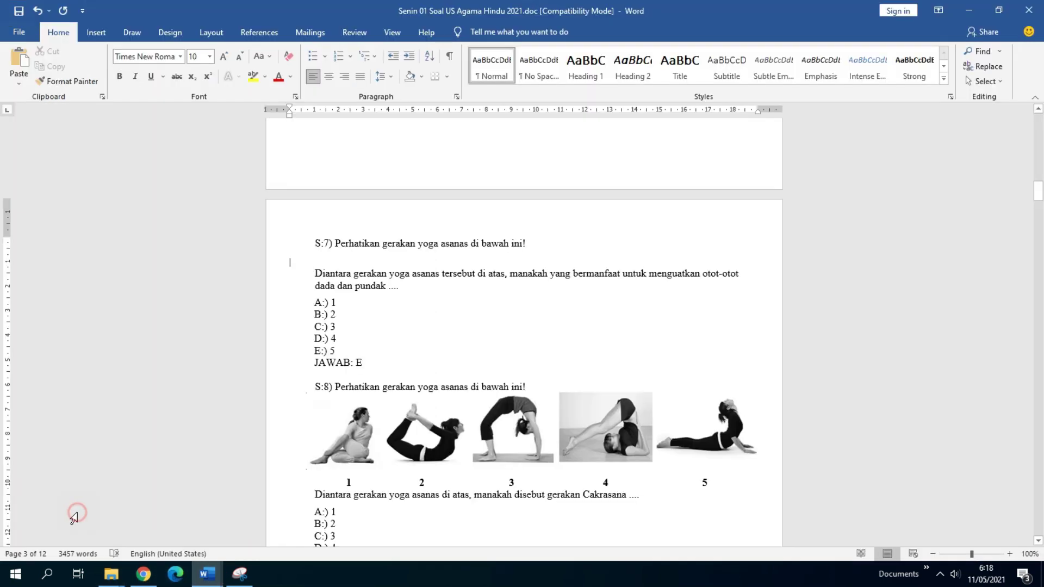
Step: Try to paste the copied image on the blank line below question 7's heading, and undo the paste
left_click(329, 258)
right_click(330, 259)
left_click(358, 315)
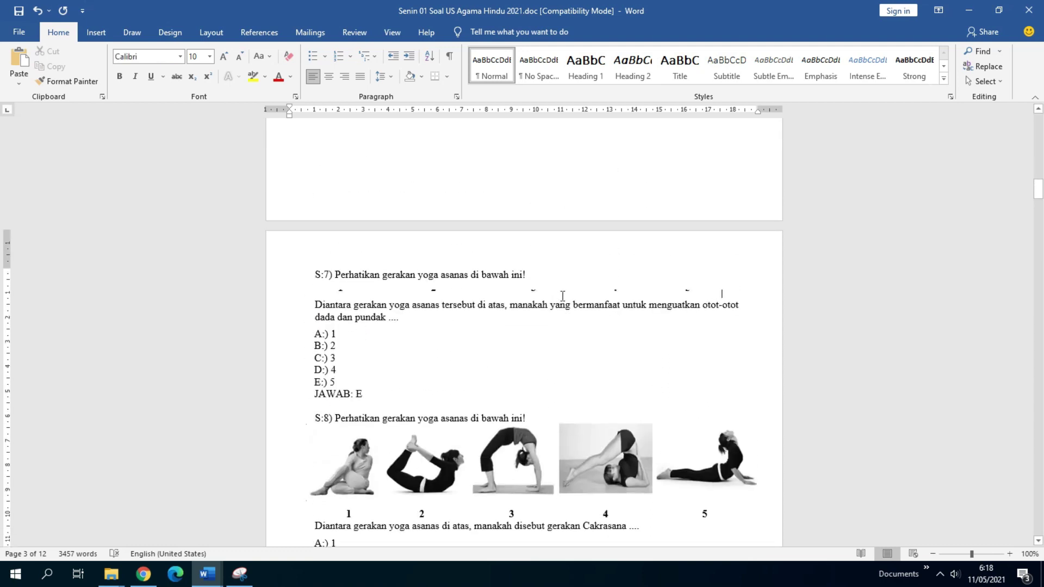
key("ctrl+z")
Step: Add a new line directly after question 7's heading and paste the copied yoga image there
left_click(531, 278)
key("Return")
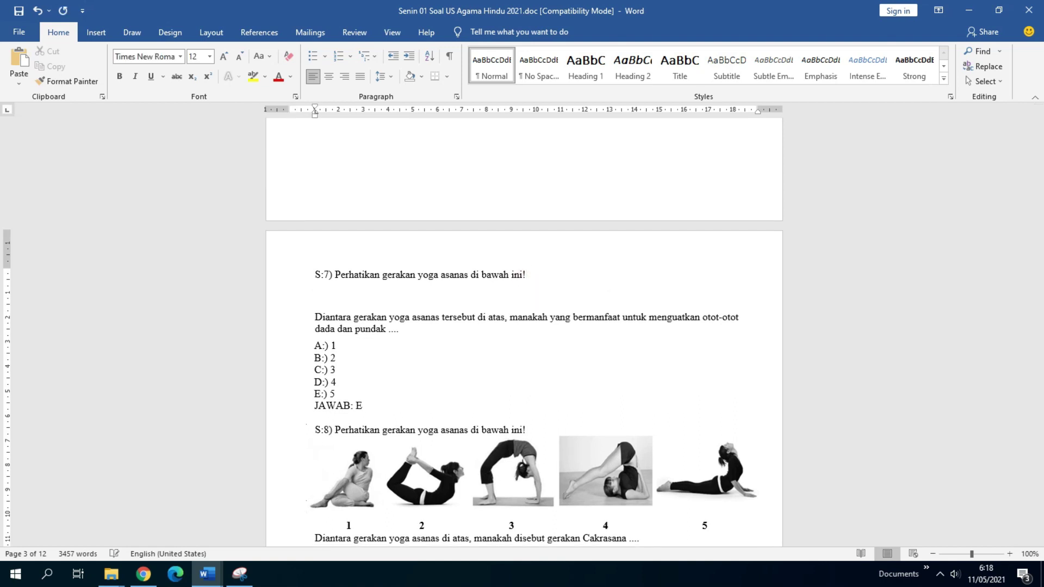
key("ctrl+v")
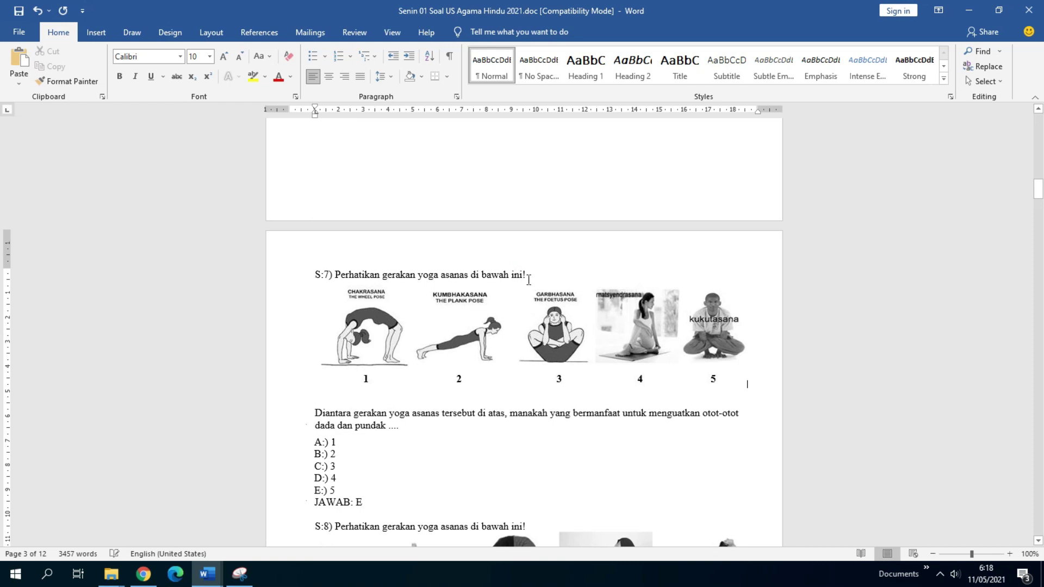
Step: Shrink the pasted question 7 image proportionally to about two thirds of the text width
left_click(517, 332)
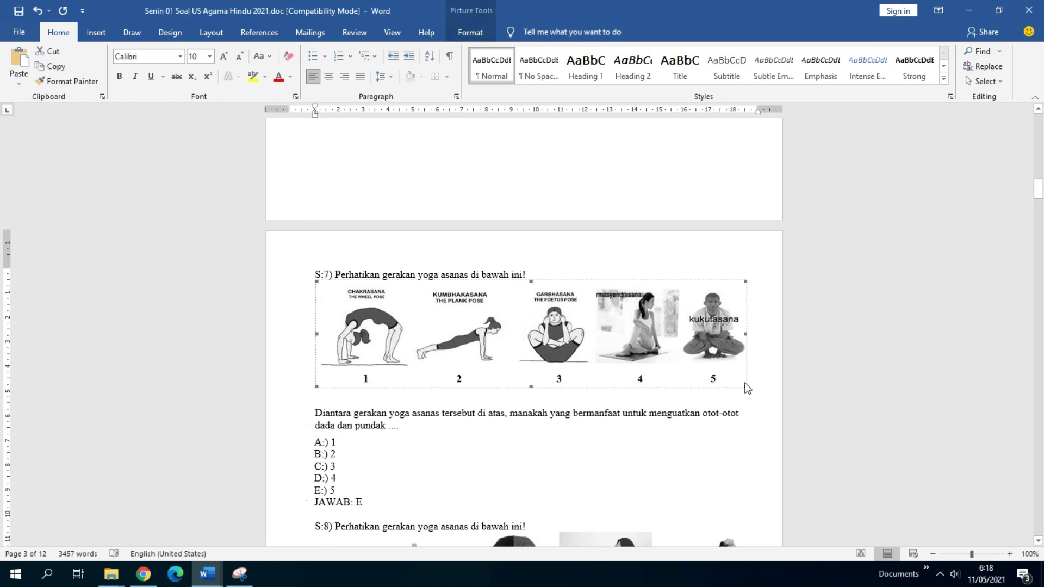
left_click_drag(746, 387, 612, 325)
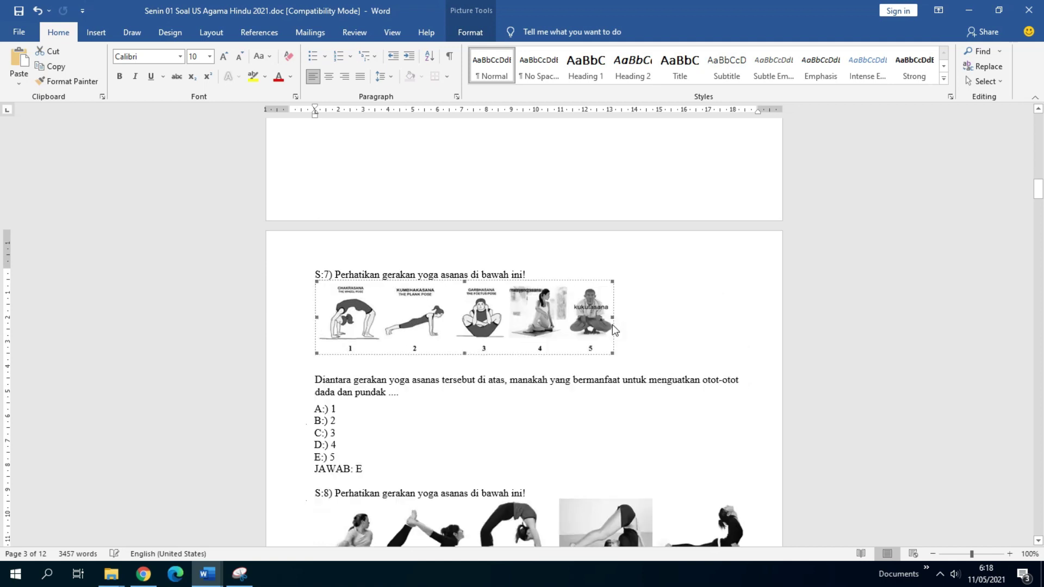
left_click(638, 322)
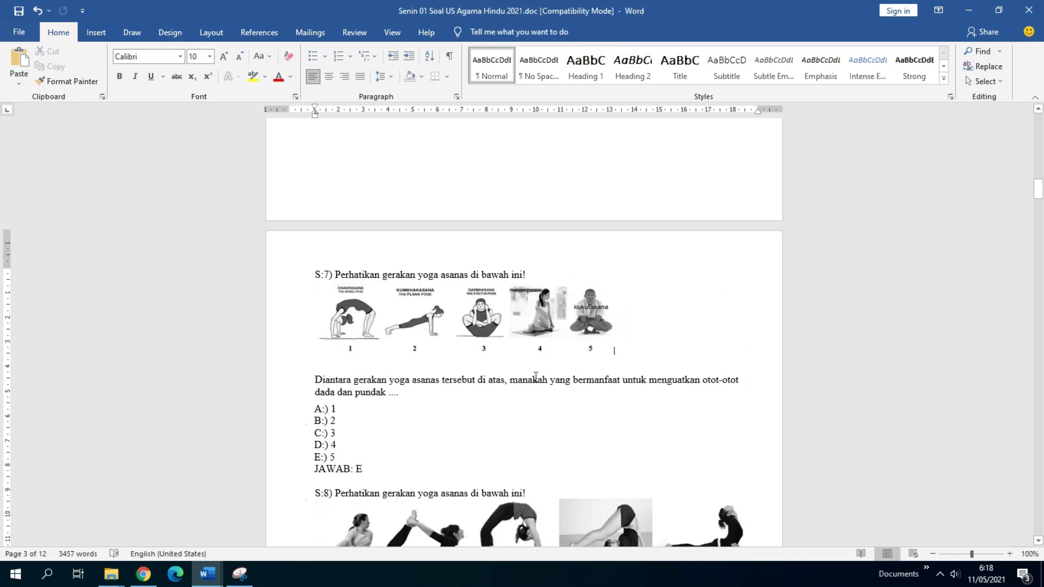
left_click(565, 331)
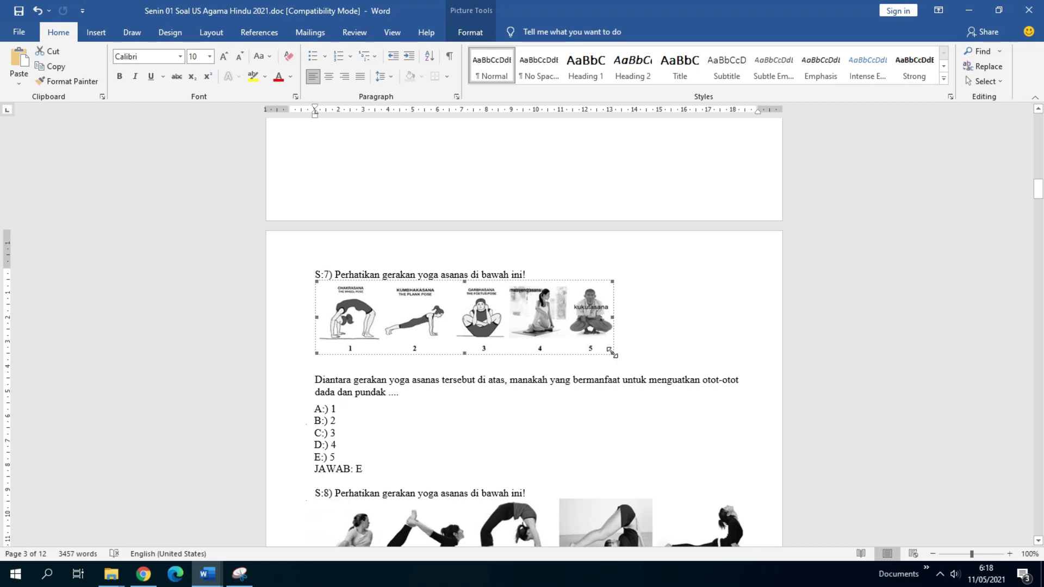
left_click_drag(611, 353, 585, 342)
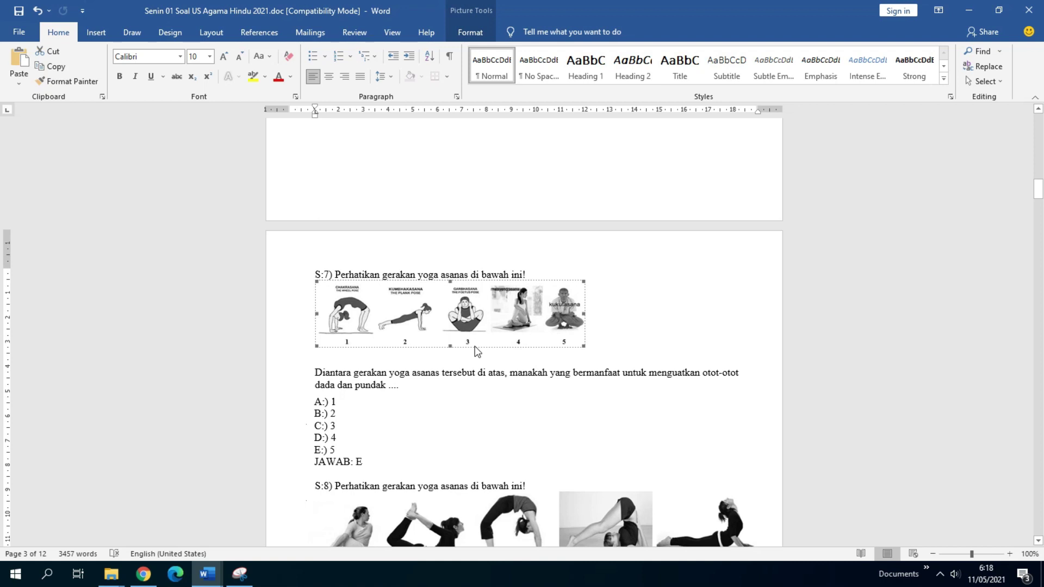
left_click_drag(584, 345, 612, 353)
left_click(635, 324)
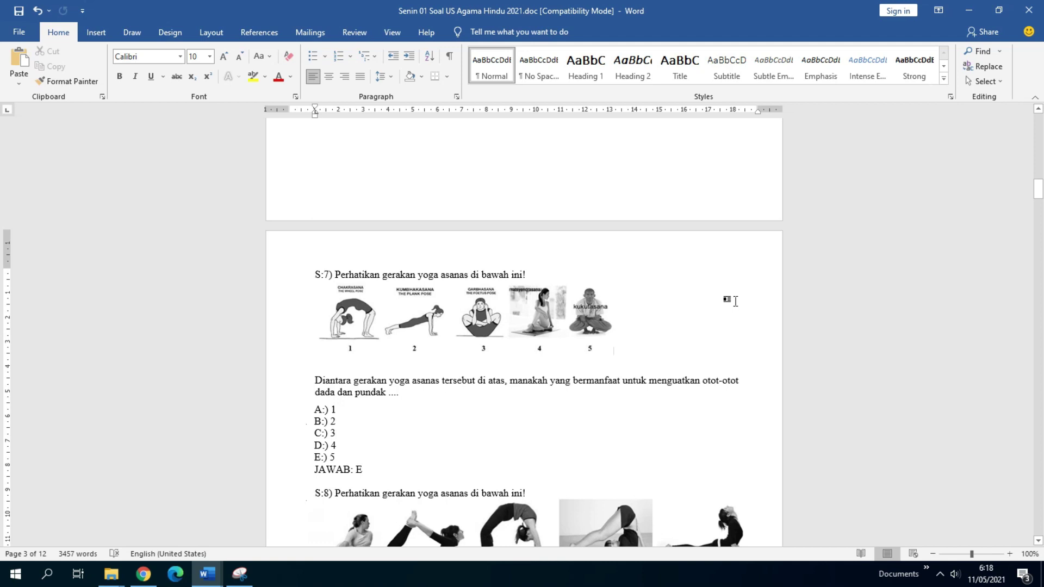
Step: Review questions 7 to 10 and examine question 8's yoga picture object with its separately typed number labels
scroll(637, 320, "down", 4)
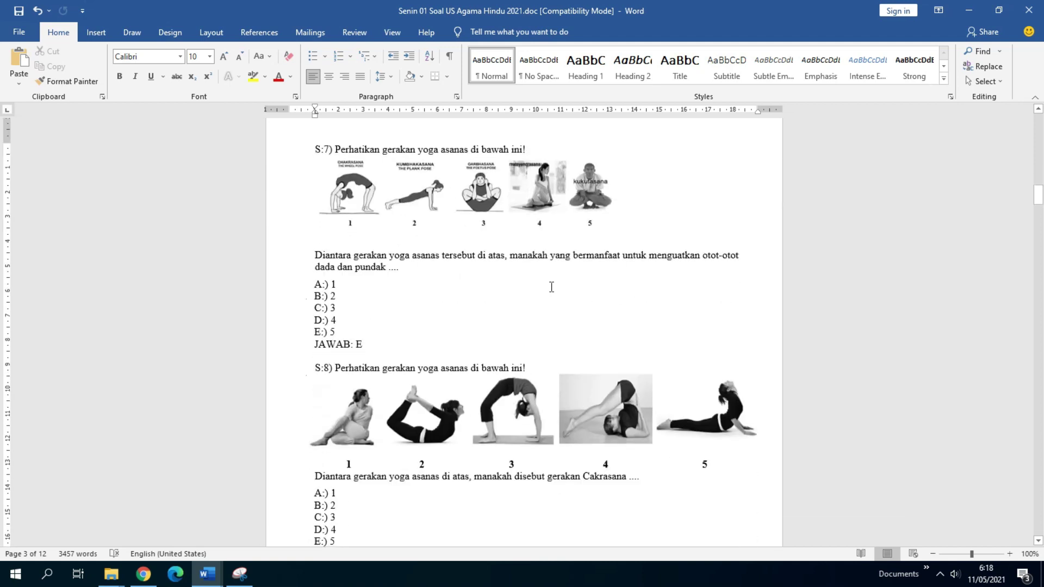
scroll(552, 287, "down", 13)
scroll(487, 223, "up", 12)
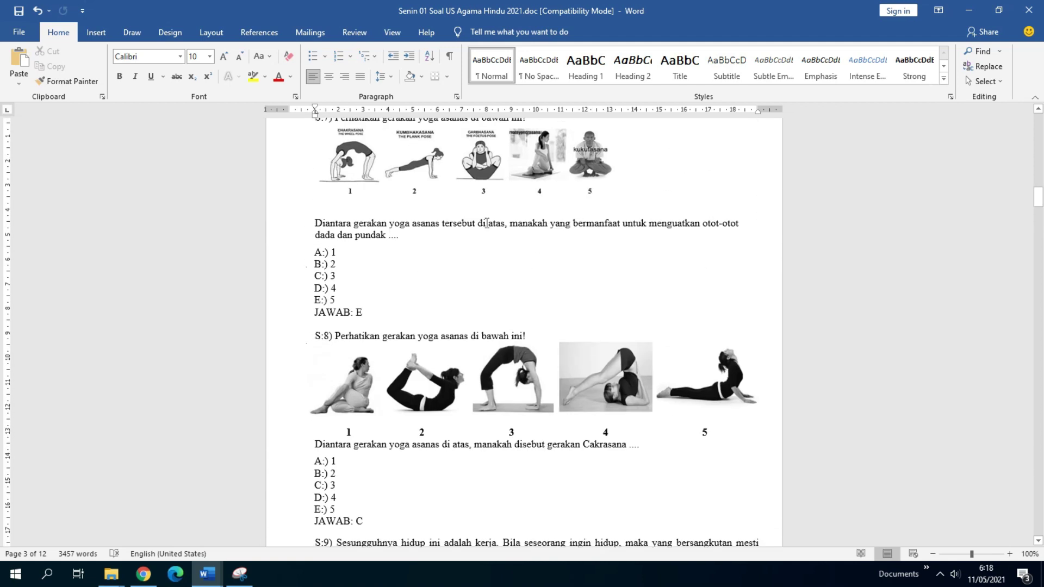
scroll(599, 246, "down", 15)
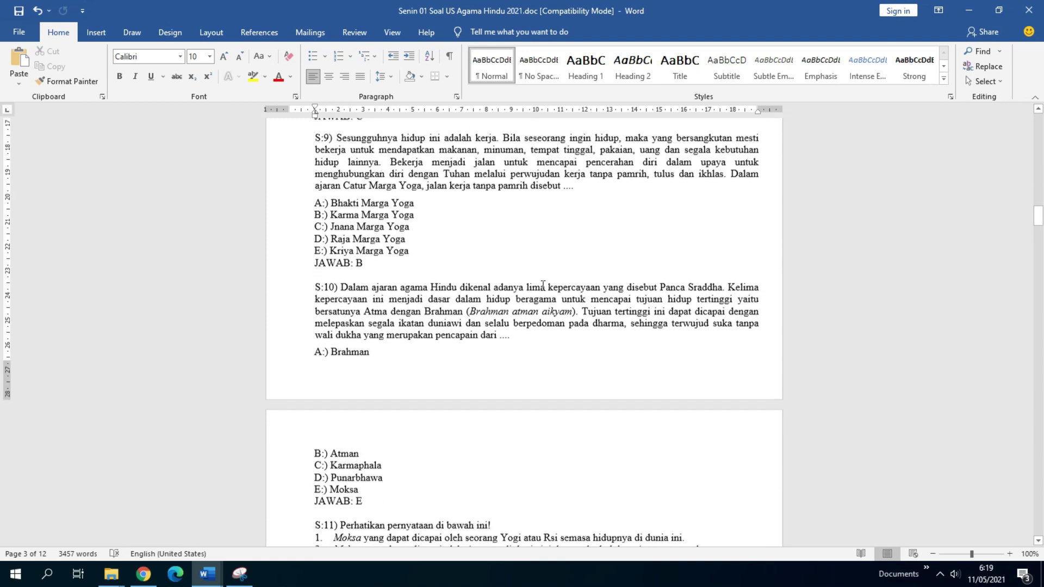
scroll(542, 285, "up", 14)
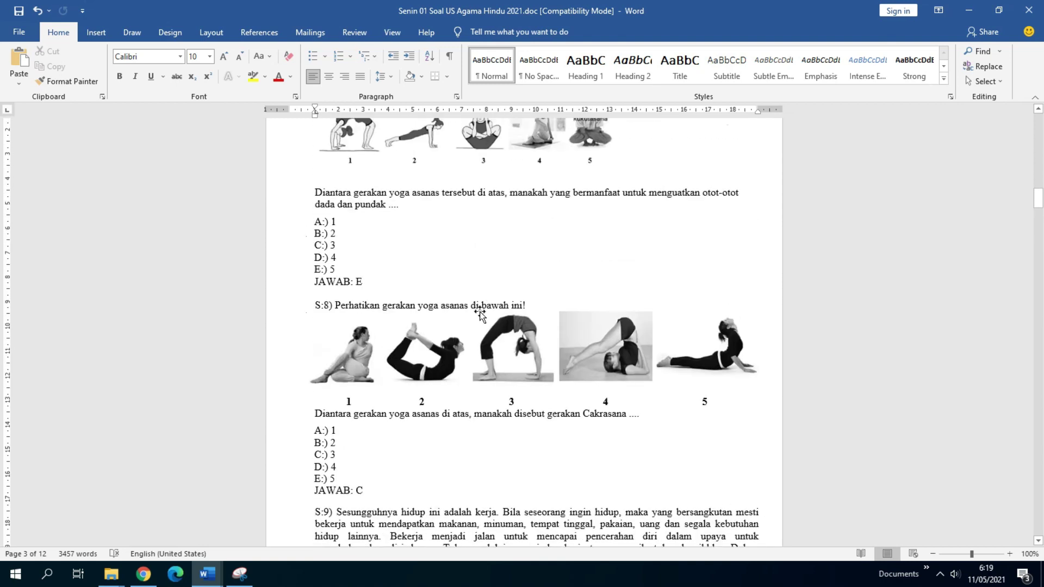
left_click(478, 324)
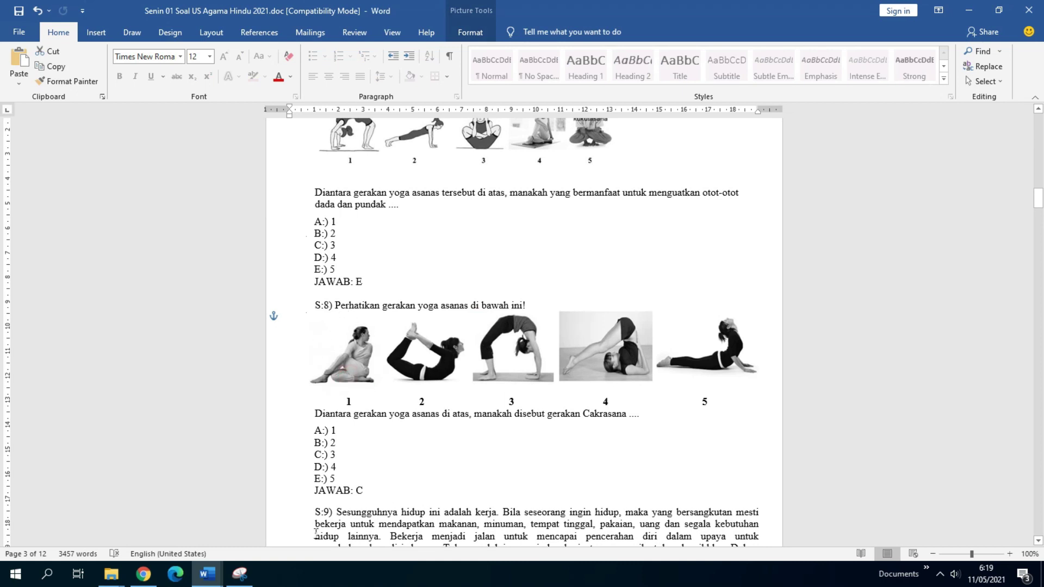
left_click(240, 574)
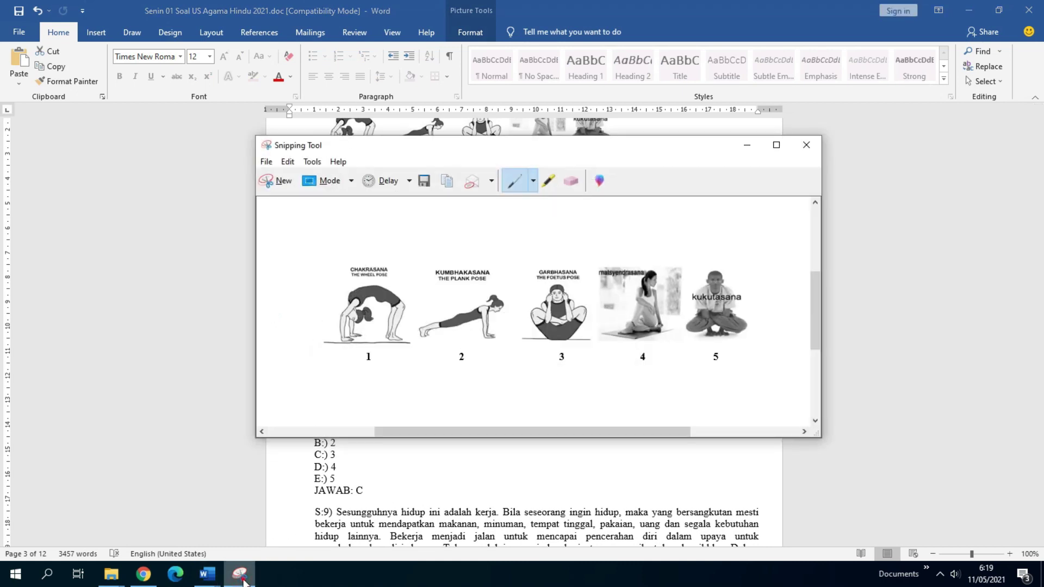
left_click(240, 573)
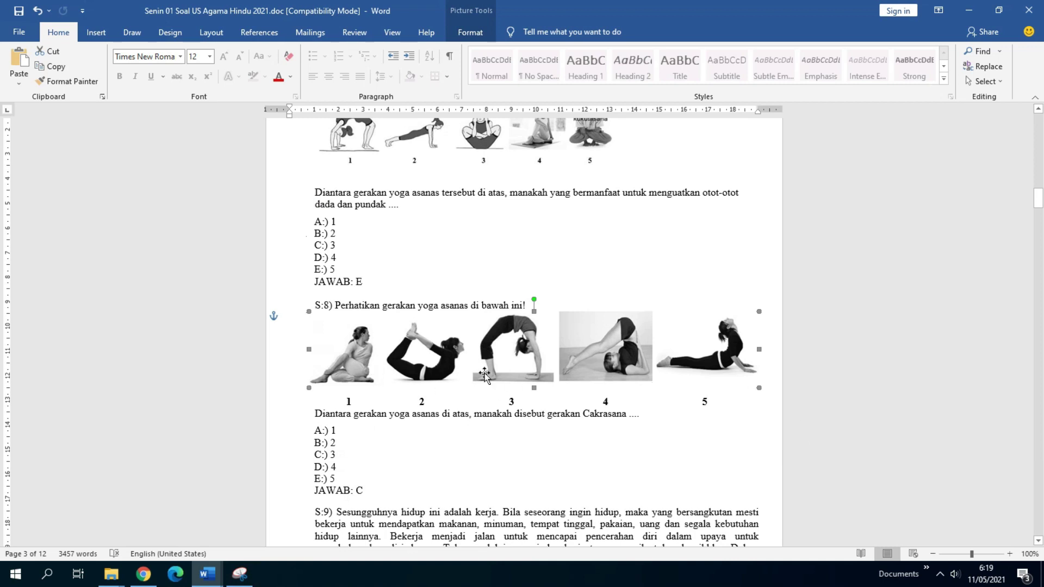
left_click(114, 576)
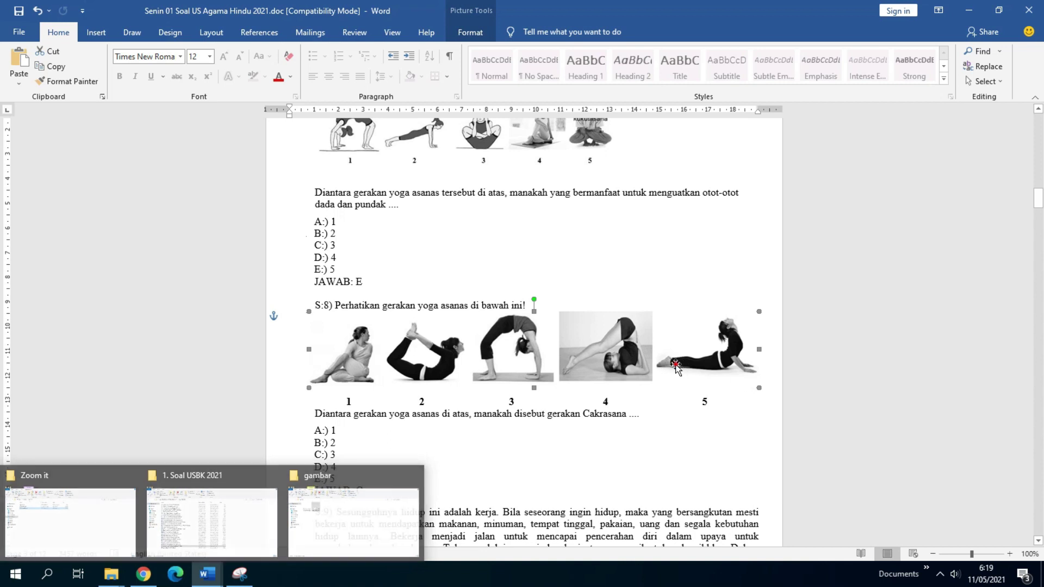
Step: Find question 24 and check which of its temple pictures belong to one picture object separate from the number labels
scroll(555, 425, "down", 18)
scroll(554, 425, "down", 15)
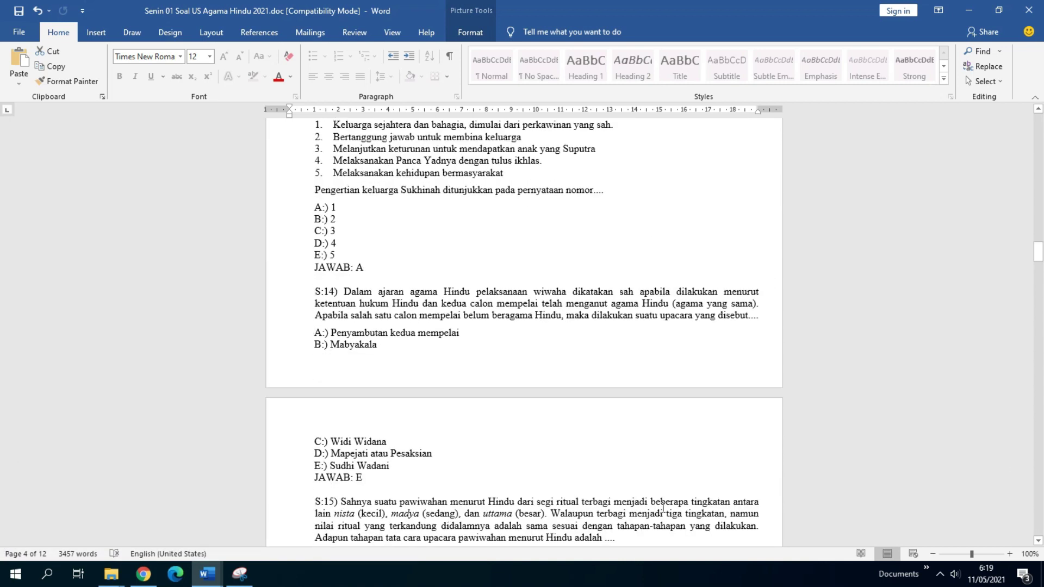
scroll(663, 507, "down", 6)
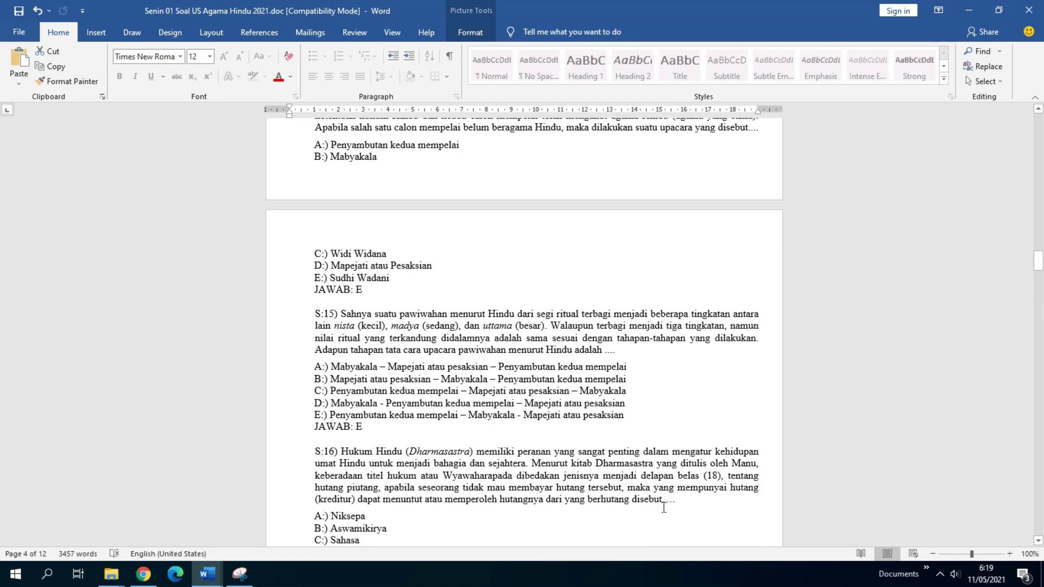
scroll(664, 507, "down", 12)
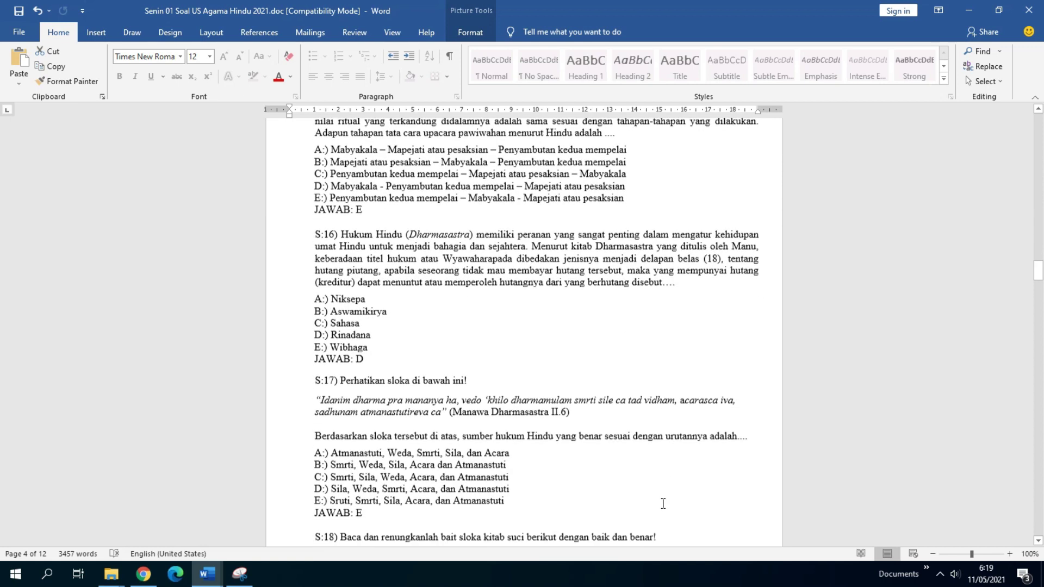
left_click_drag(1039, 278, 1040, 354)
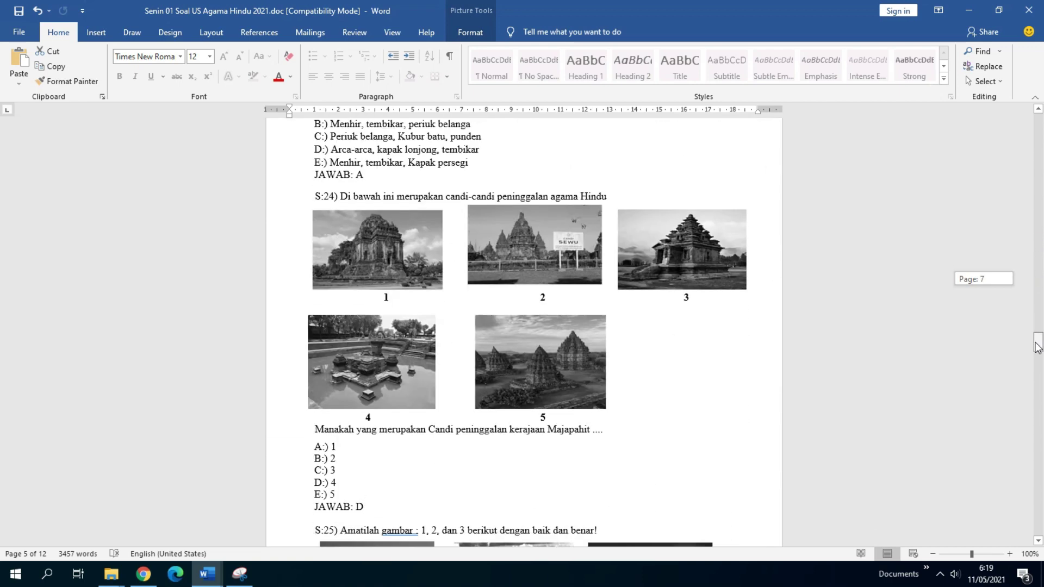
left_click(374, 285)
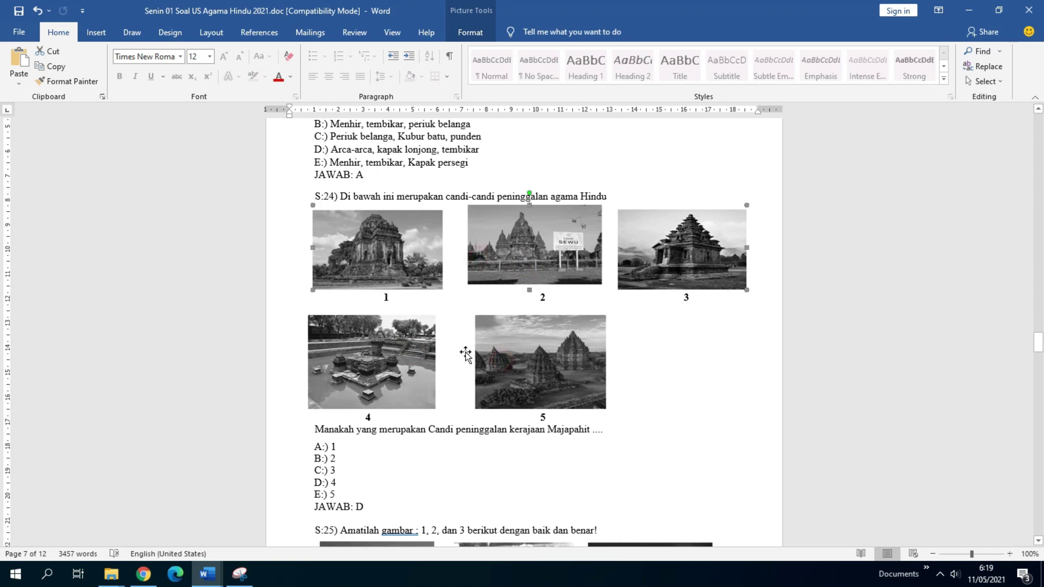
Step: Capture all five temple pictures of question 24 together with their number labels as one rectangular snip in Snipping Tool
left_click(375, 297)
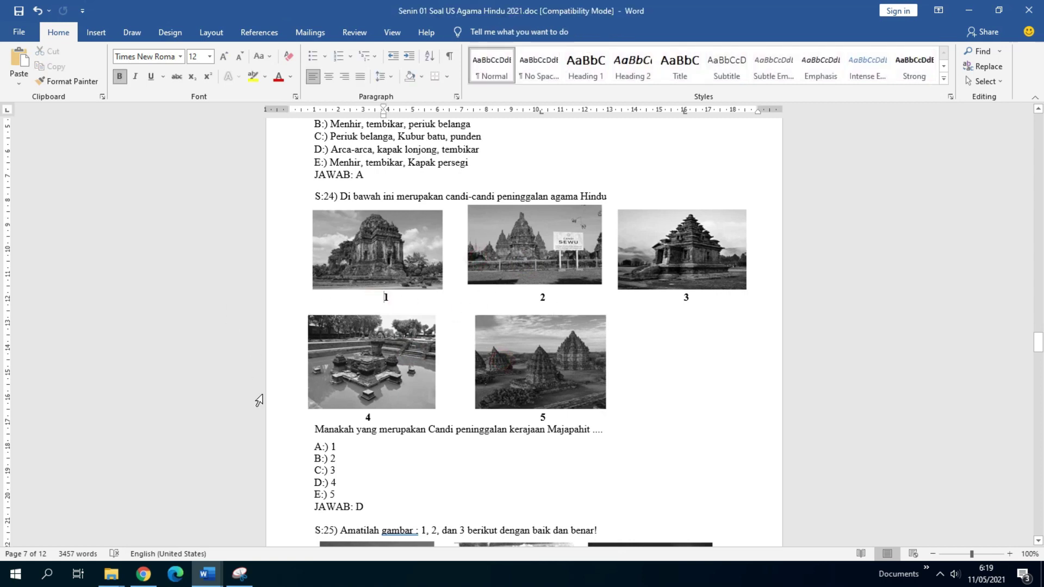
left_click(239, 574)
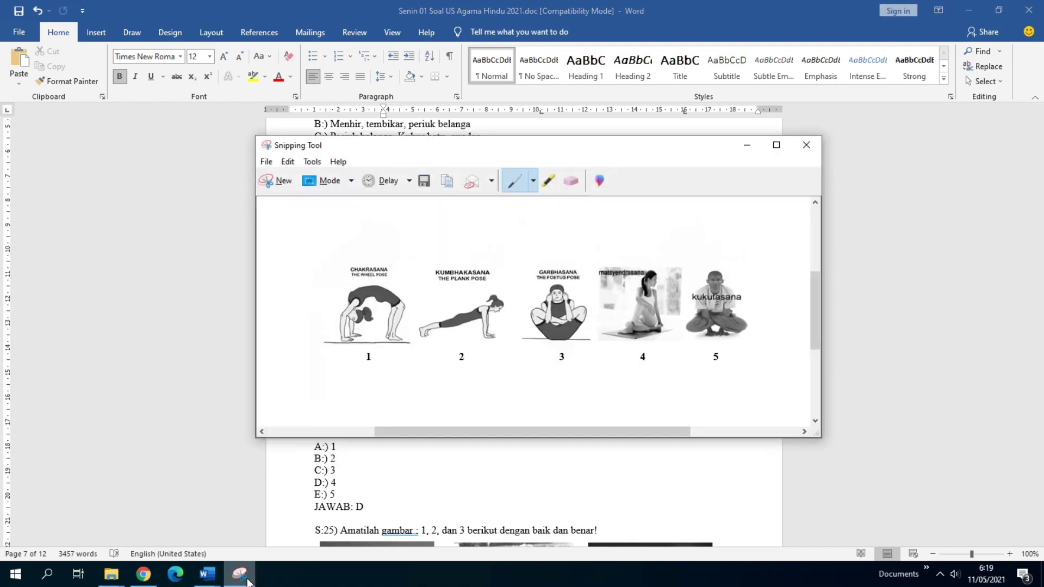
left_click(276, 180)
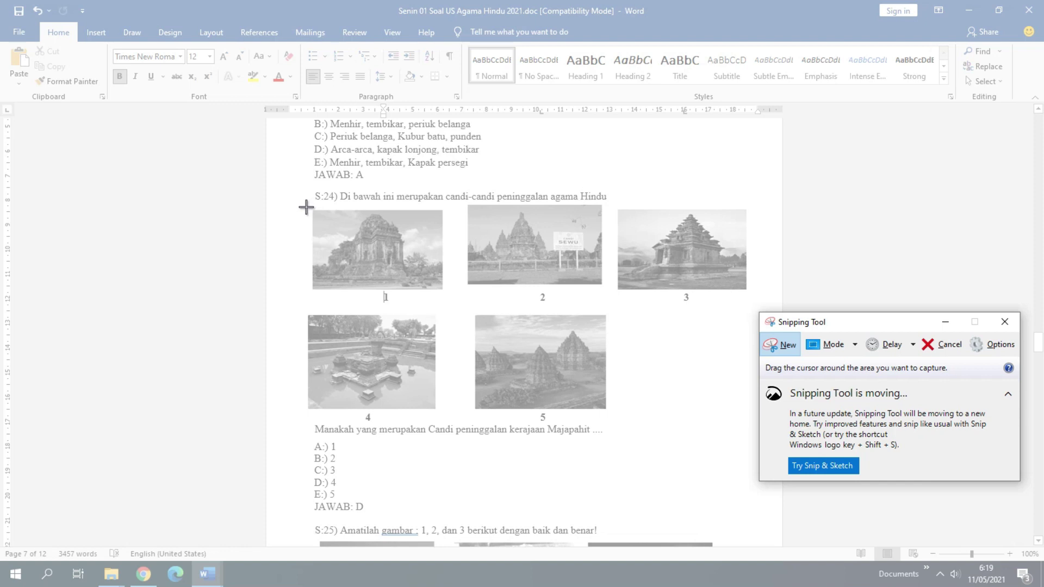
left_click_drag(307, 206, 755, 423)
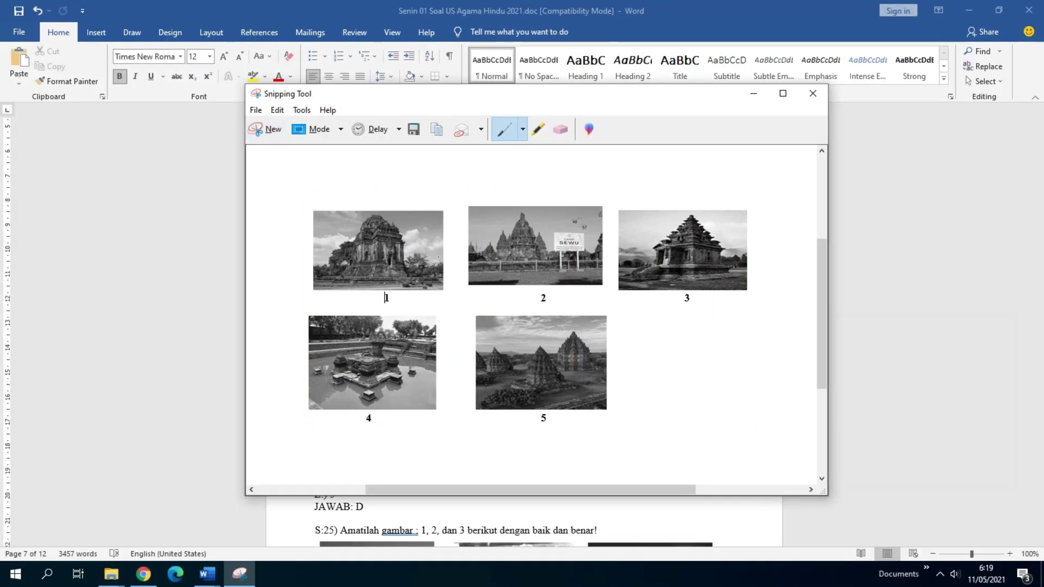
Step: Save the captured snip as 24.JPG in the Desktop folder gambar and minimize Snipping Tool
left_click(413, 130)
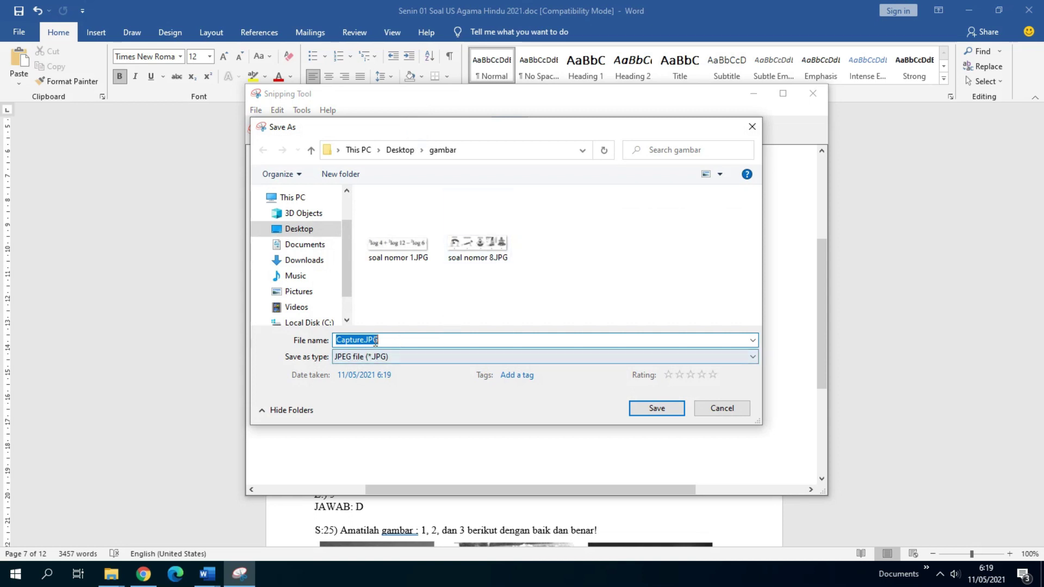
left_click_drag(364, 340, 316, 346)
type("24")
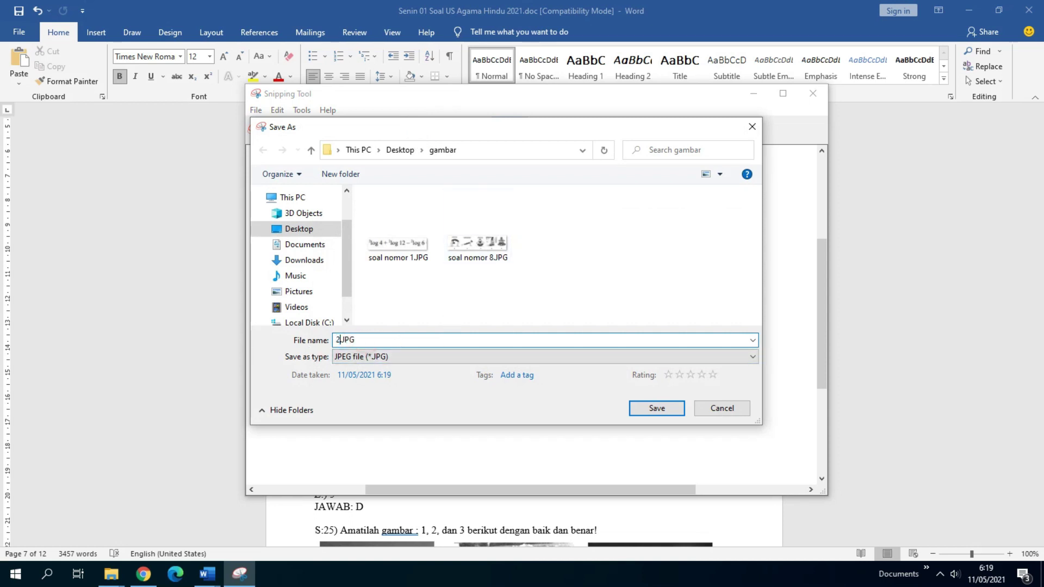
left_click(649, 409)
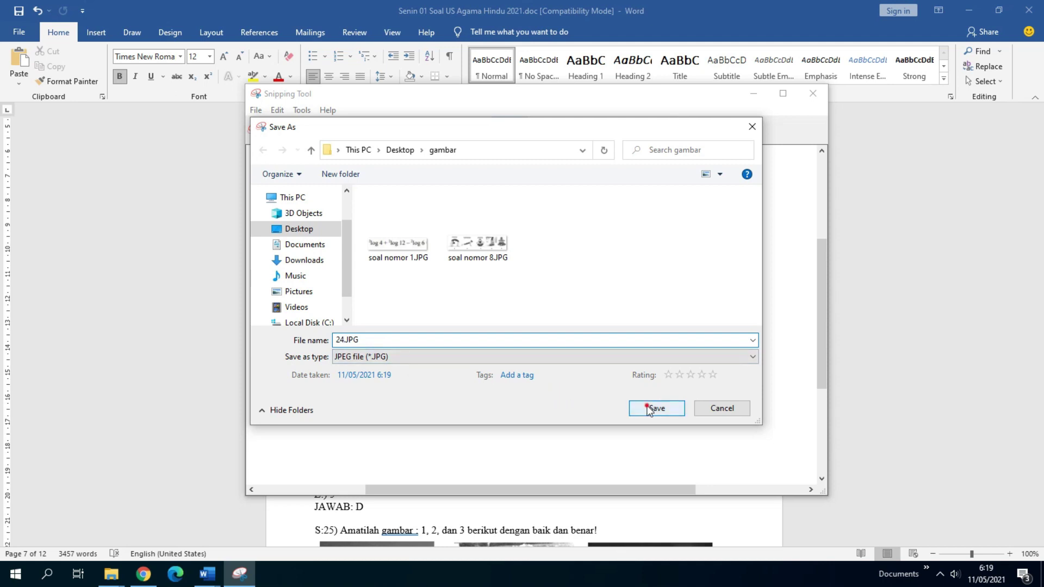
left_click(753, 93)
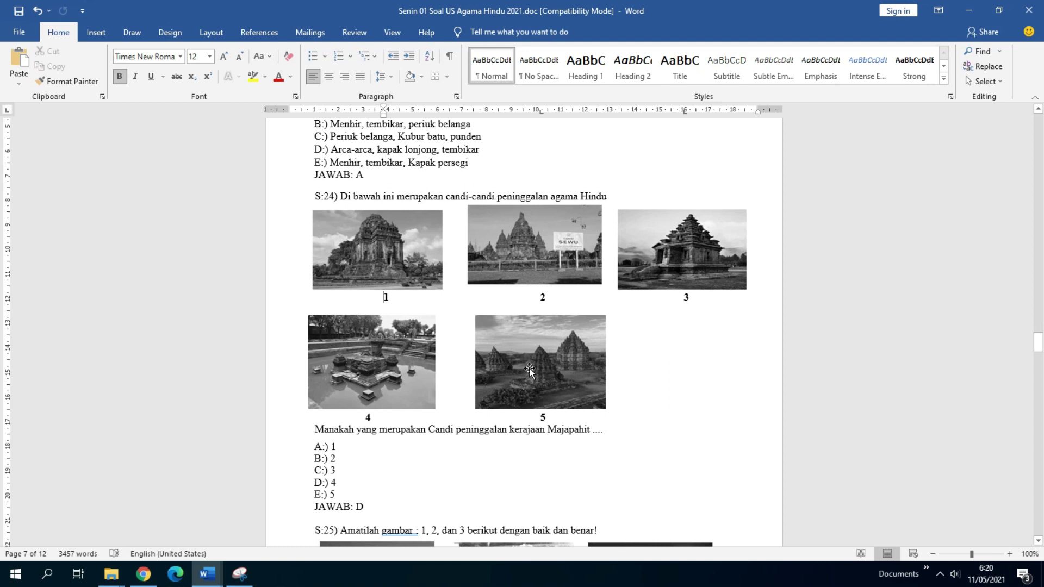
Step: Delete question 24's original temple pictures and typed number labels, and start a new line directly after its heading
left_click(530, 371)
key("Delete")
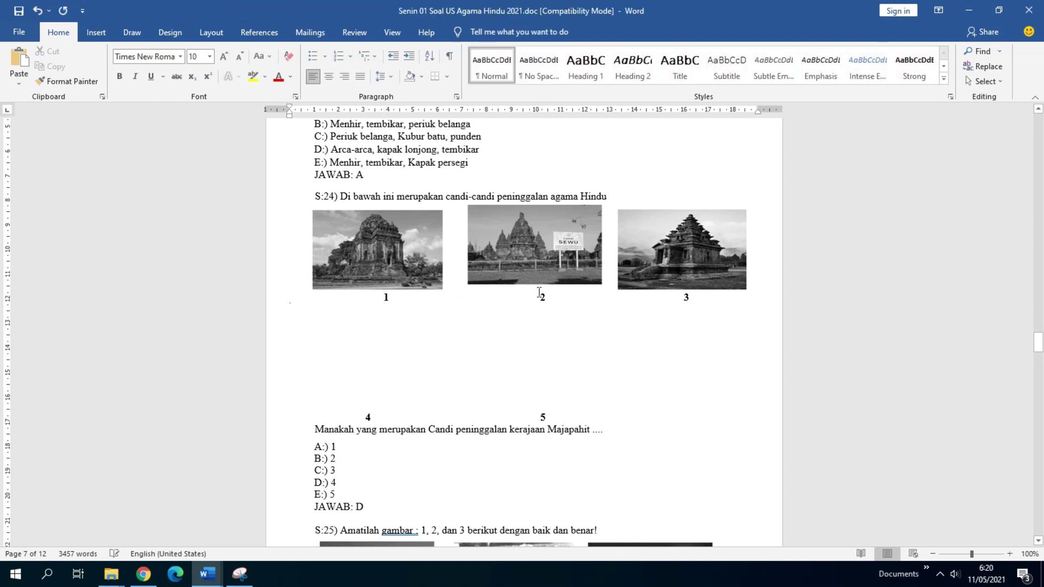
left_click_drag(567, 411, 393, 298)
left_click_drag(552, 403, 329, 265)
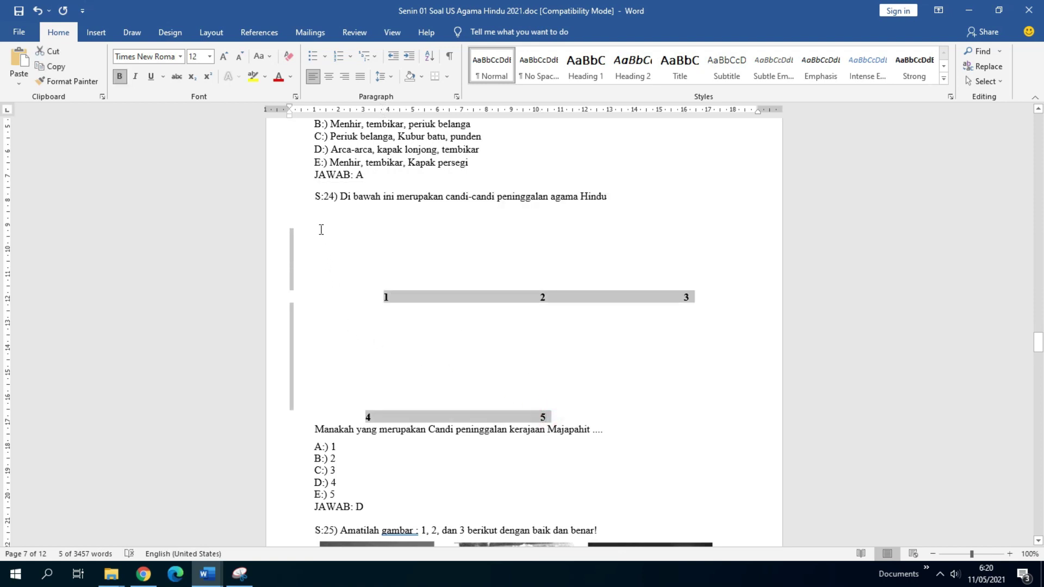
key("Delete")
left_click(643, 203)
key("Return")
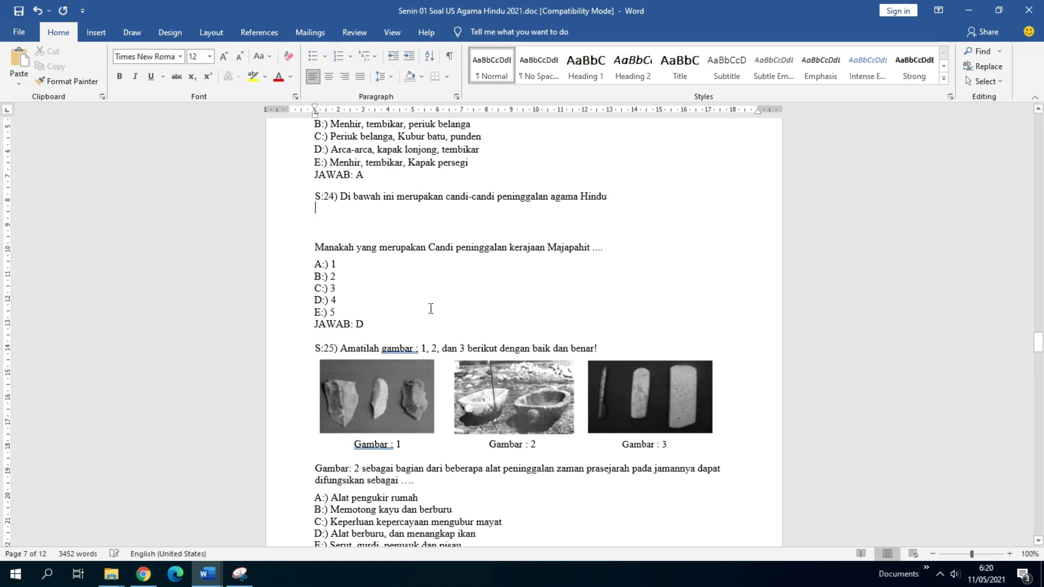
Step: Copy 24.JPG from the gambar folder in File Explorer and switch back to the Agama Hindu document in Word
left_click(111, 573)
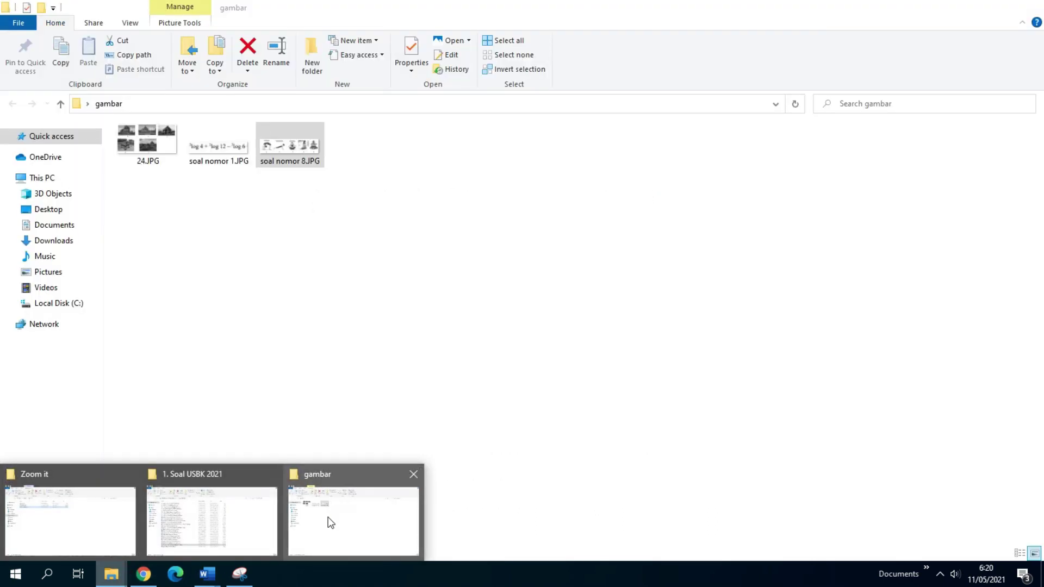
left_click(327, 522)
left_click(320, 289)
left_click(140, 146)
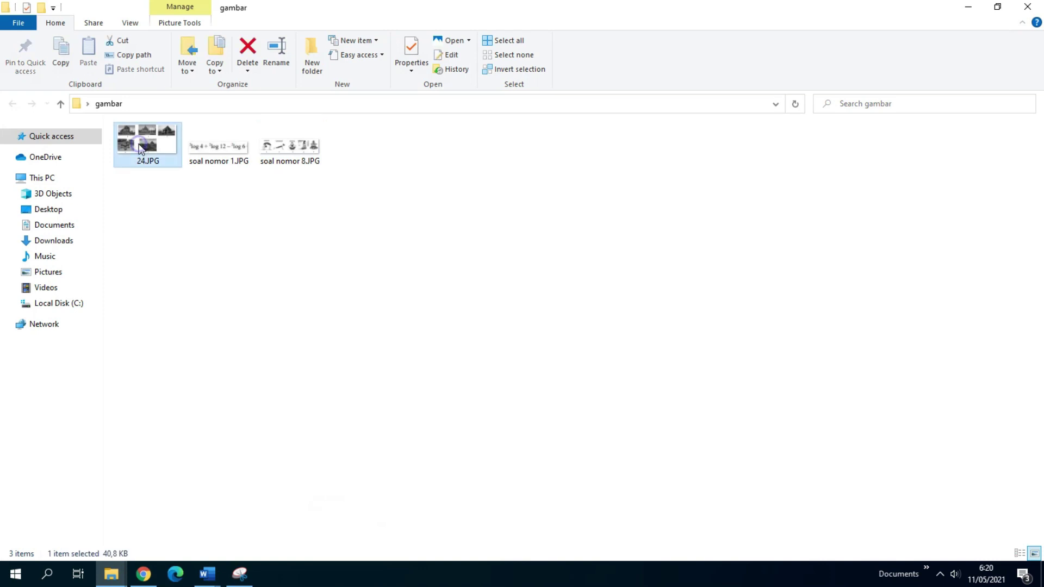
right_click(140, 146)
left_click(181, 485)
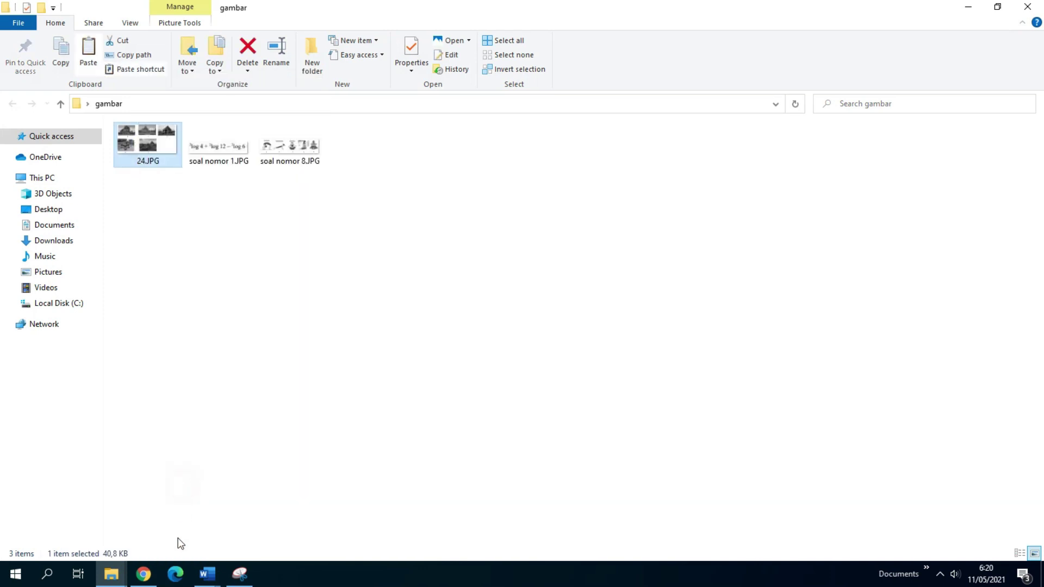
left_click(208, 574)
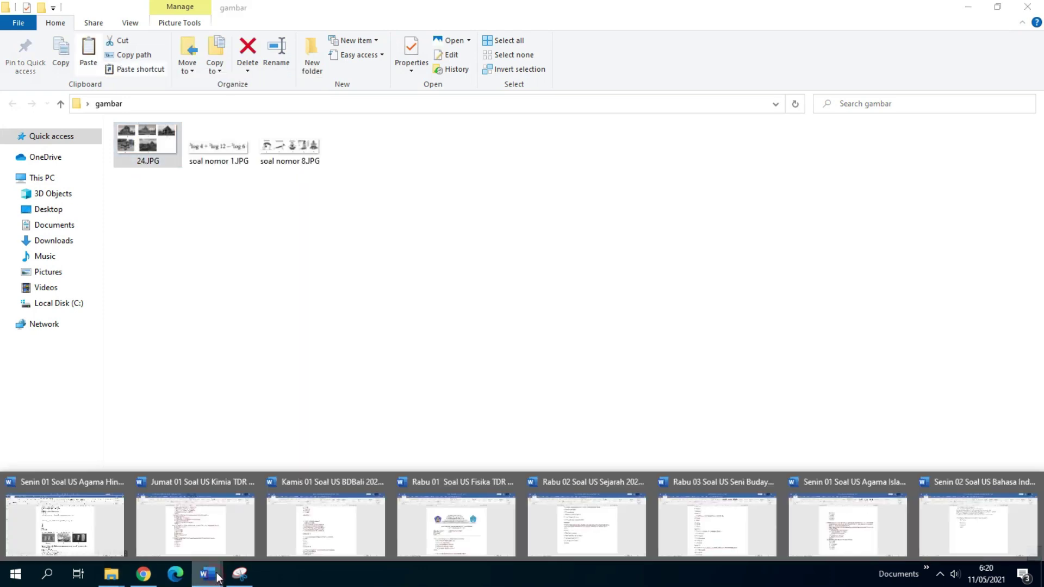
left_click(189, 500)
Step: Try to paste the copied temple image into the lower empty line below question 24's heading
right_click(323, 217)
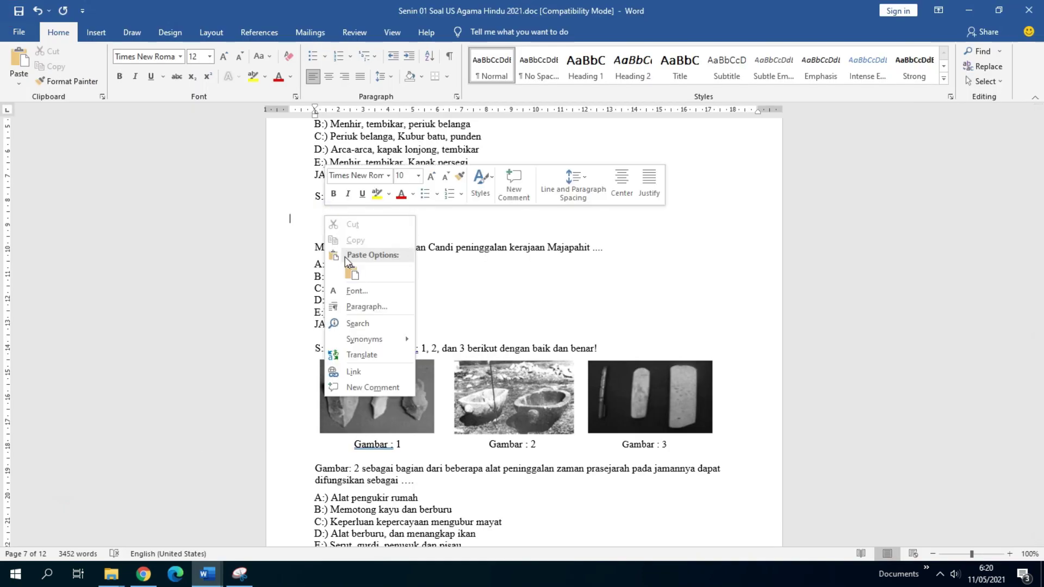
left_click(355, 275)
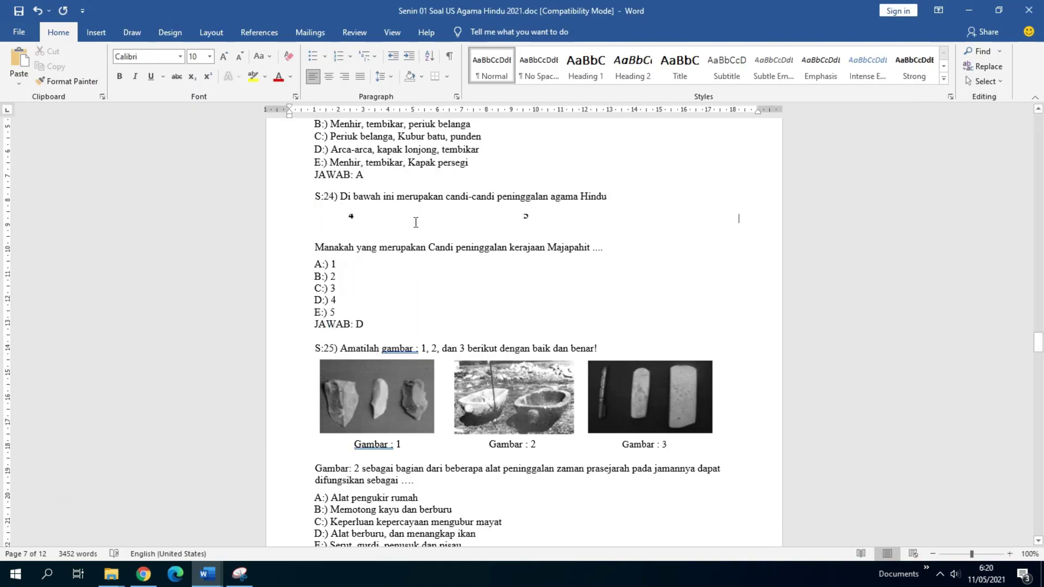
key("ctrl+z")
key("ctrl+z")
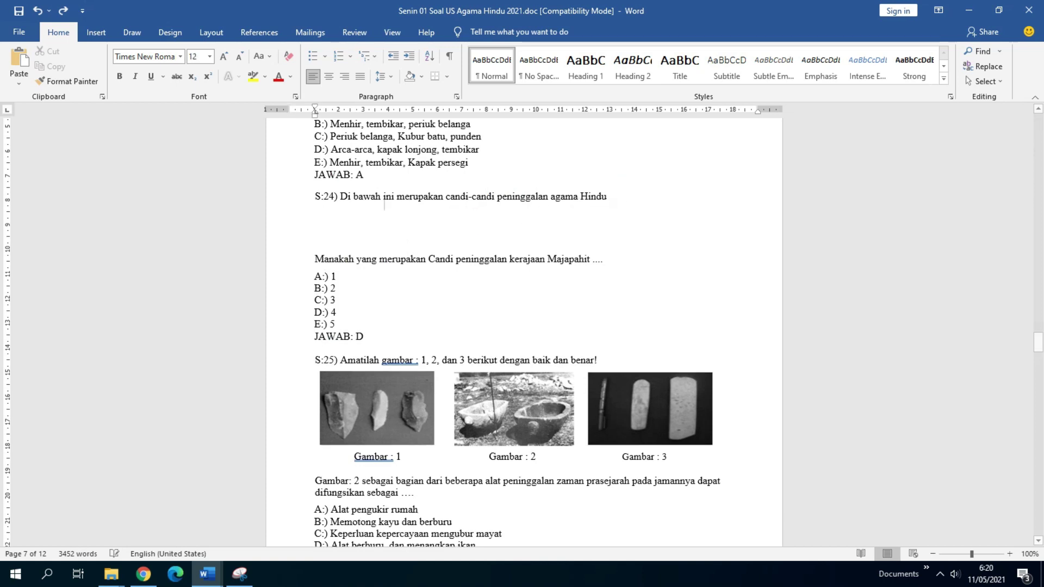
Step: Paste the copied temple image under question 24's heading and shrink it proportionally to just over half the text width
right_click(416, 212)
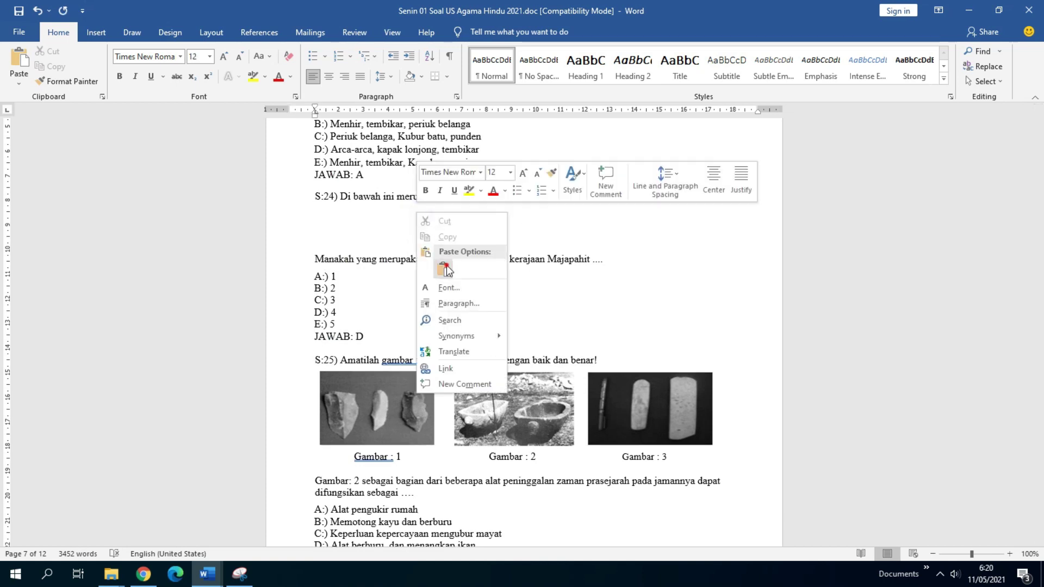
left_click(379, 272)
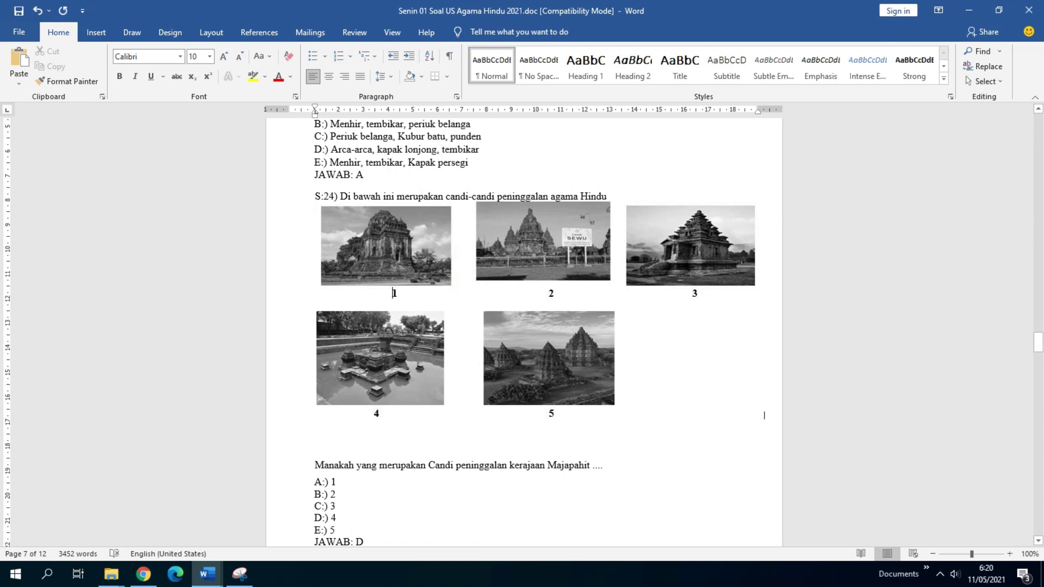
left_click(554, 341)
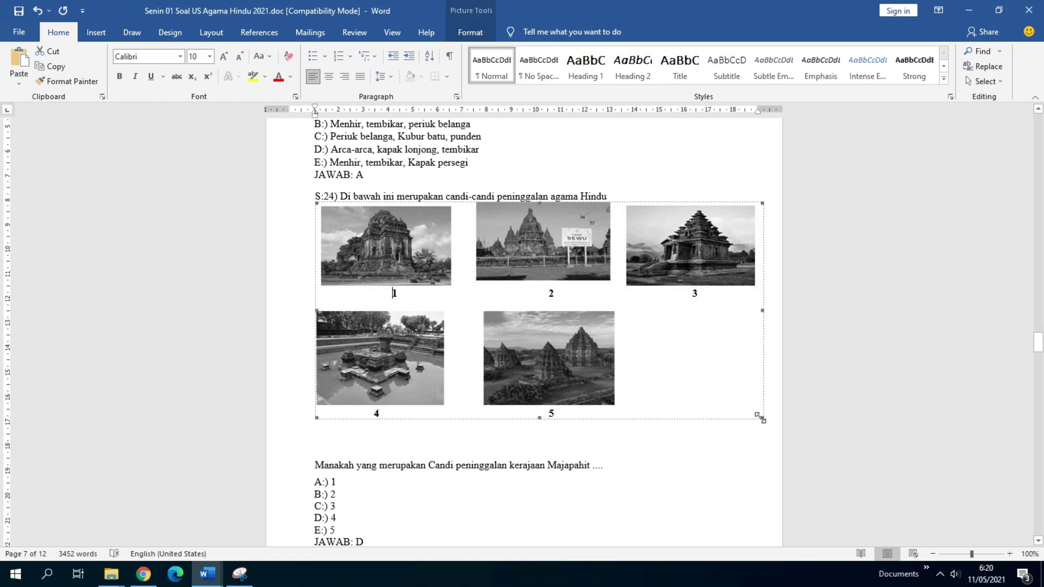
left_click_drag(762, 419, 558, 287)
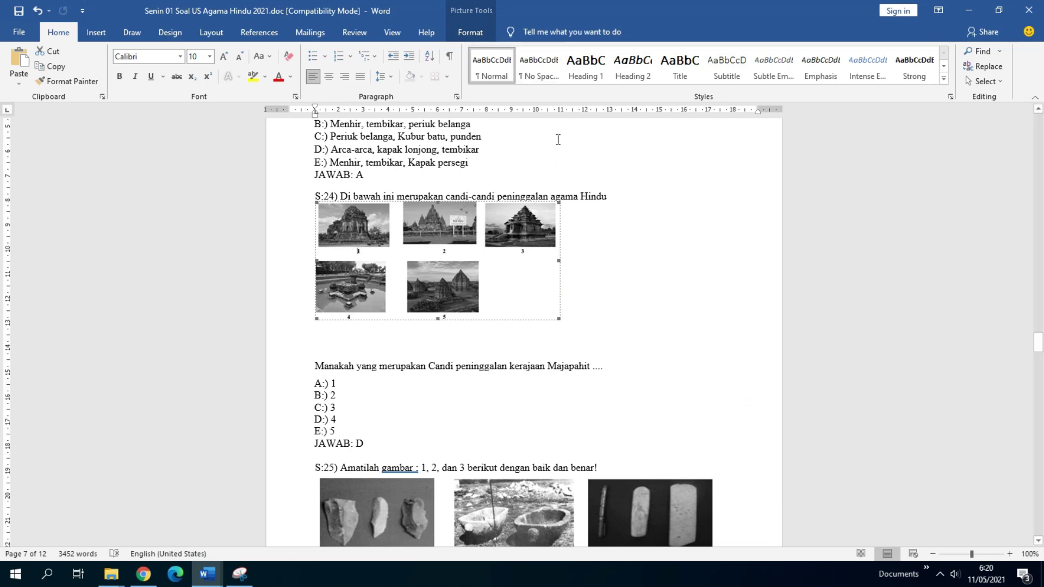
Step: Remove the surplus blank lines between question 24's temple image and the sentence beginning "Manakah yang merupakan Candi"
left_click(568, 331)
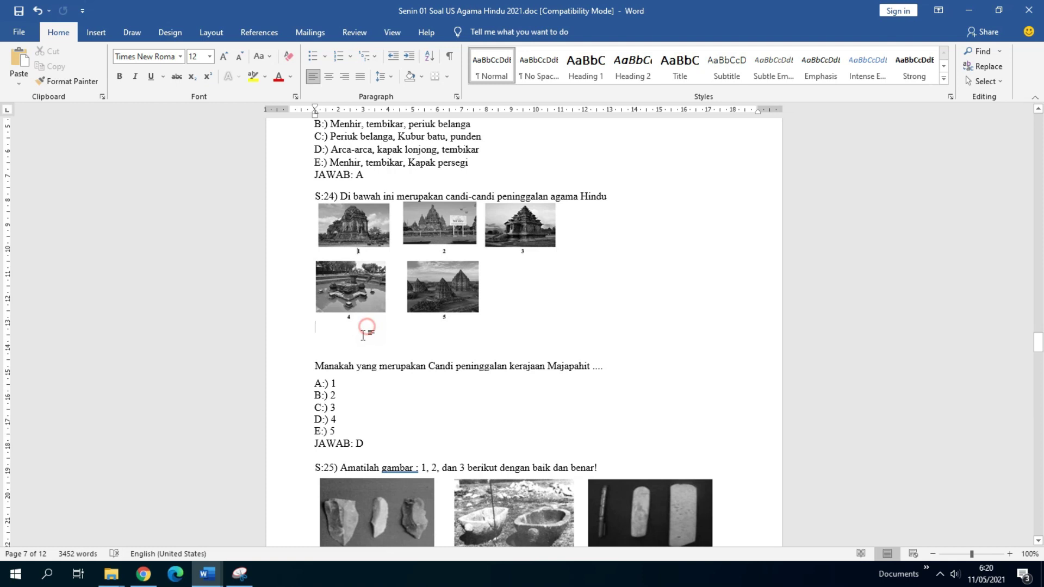
left_click_drag(362, 343, 360, 326)
key("BackSpace")
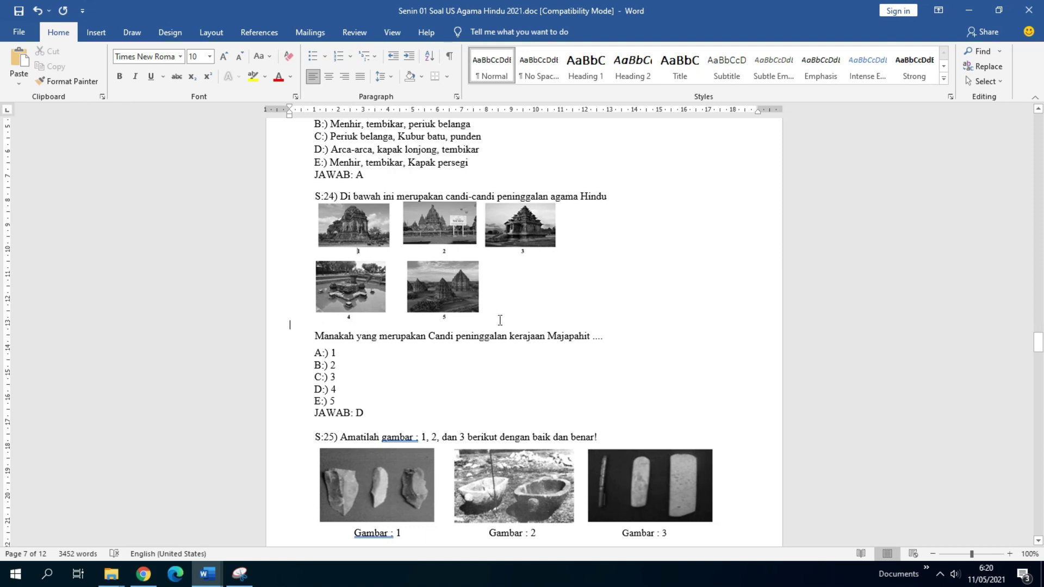
Step: Review the questions from 25 to 39 and check whether question 33's picture is a single object
scroll(500, 320, "down", 3)
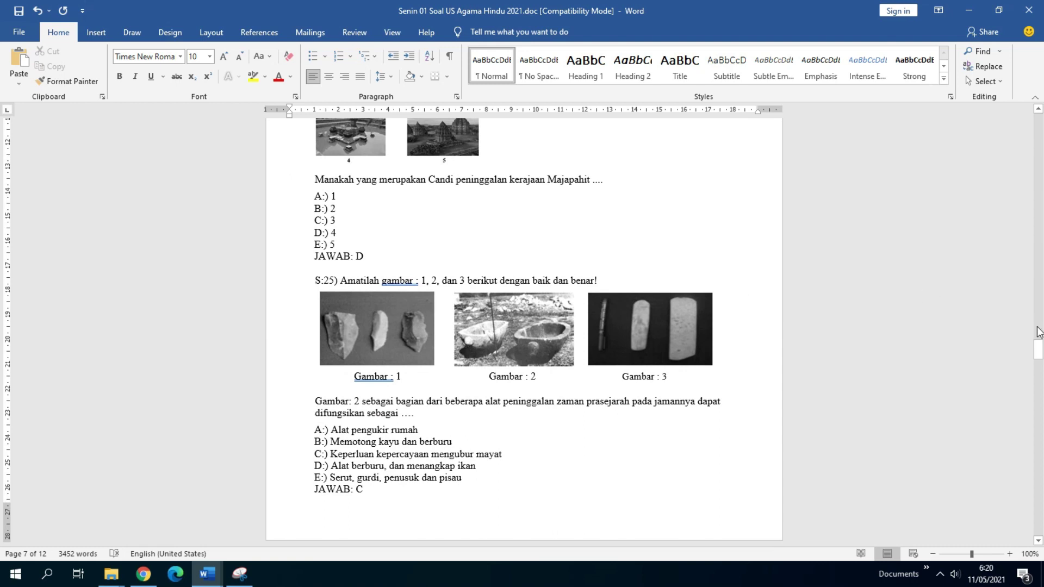
left_click_drag(1039, 352, 1041, 446)
left_click(441, 265)
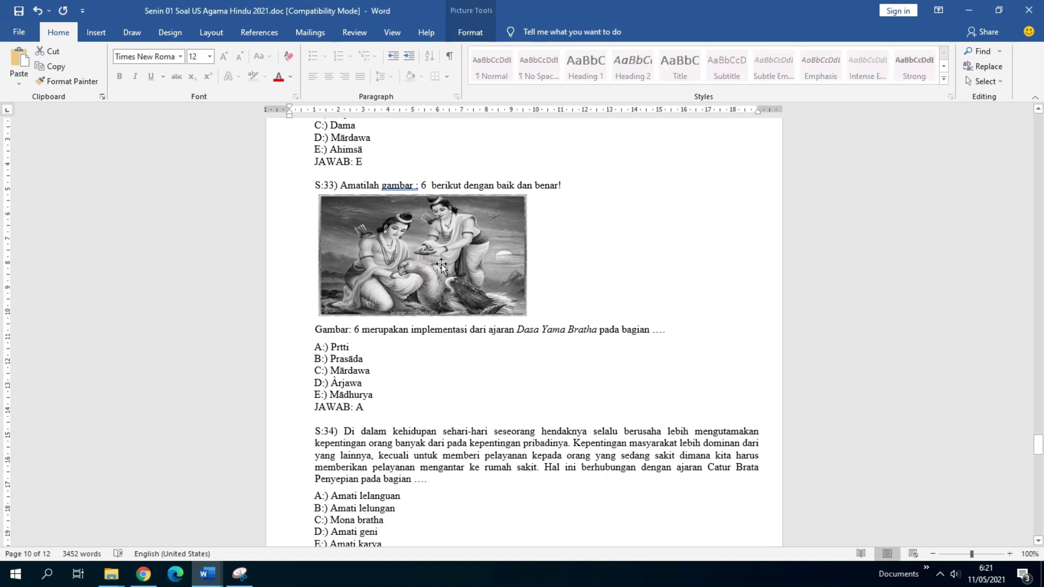
left_click_drag(1039, 443, 1041, 496)
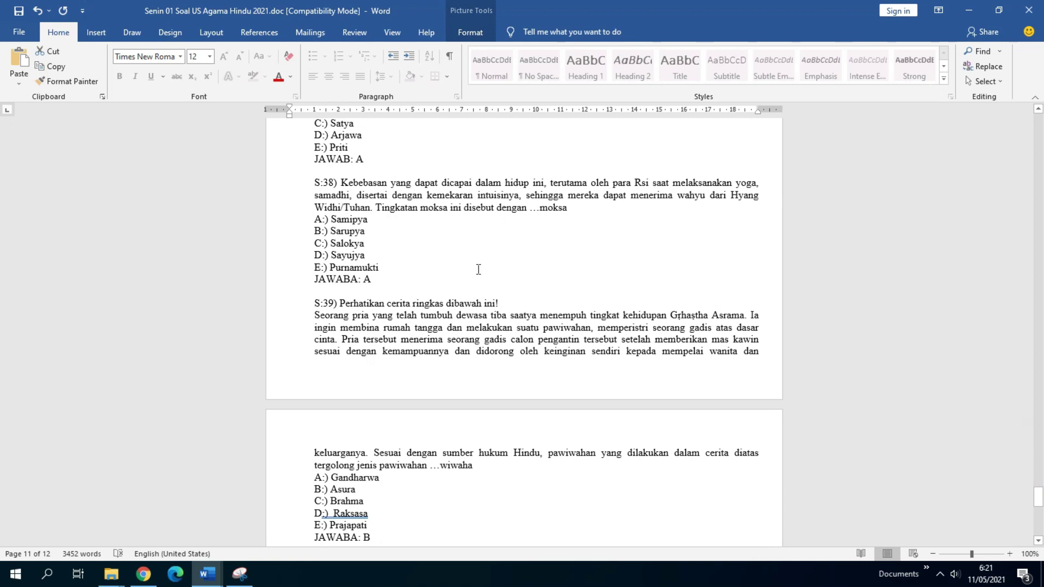
Step: Zoom in on question 38 and mark its misspelled answer keyword JAWABA with a red underline and cross
scroll(478, 270, "up", 9)
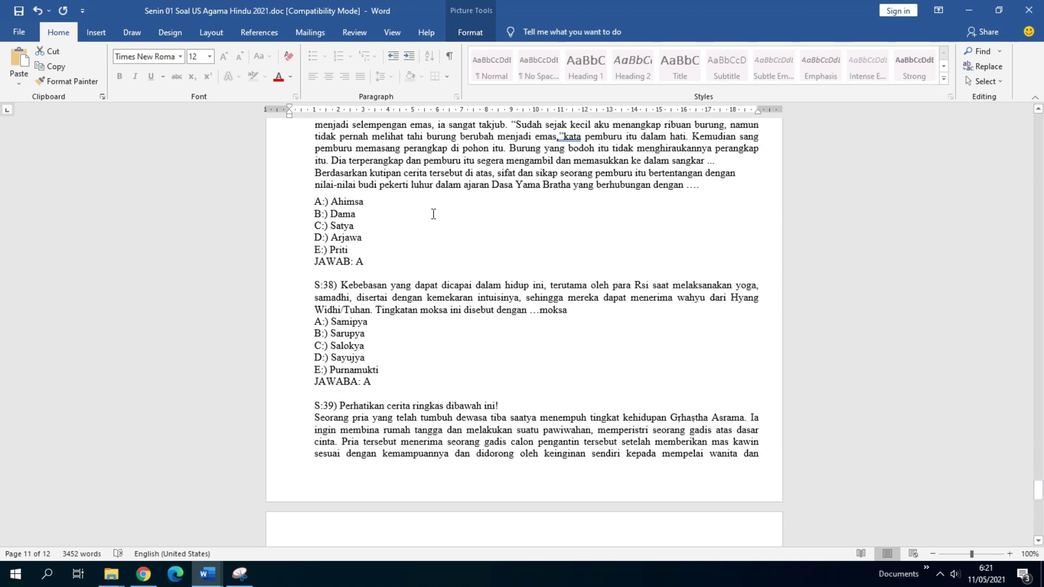
scroll(363, 277, "down", 6)
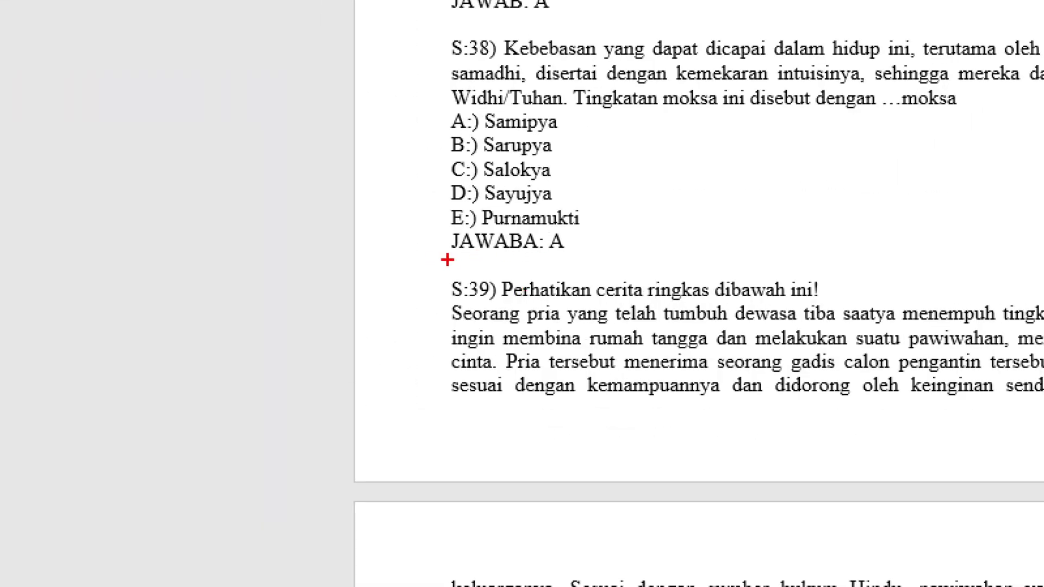
left_click_drag(456, 260, 541, 268)
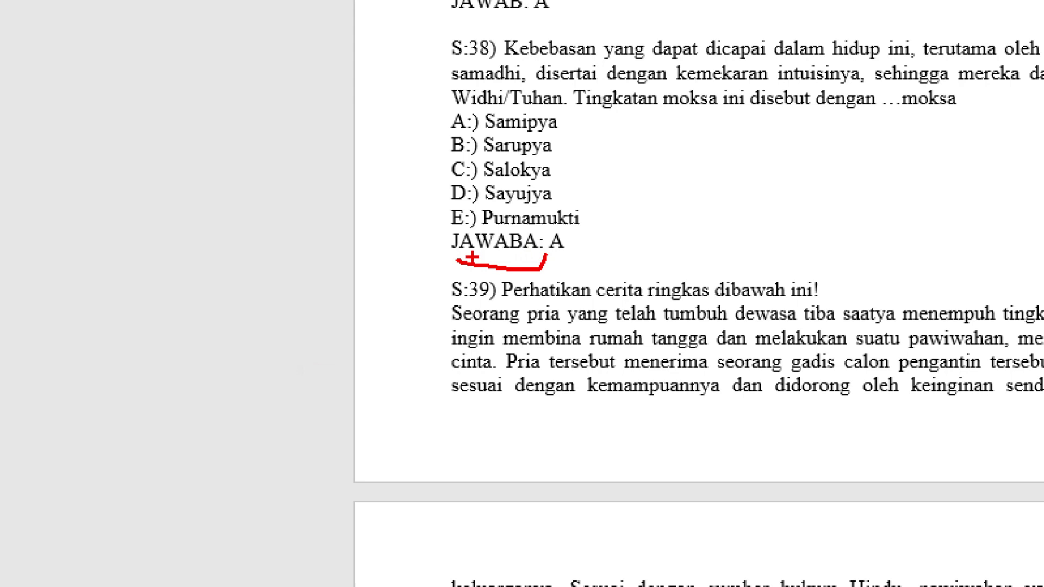
left_click_drag(444, 219, 536, 270)
left_click_drag(525, 194, 459, 287)
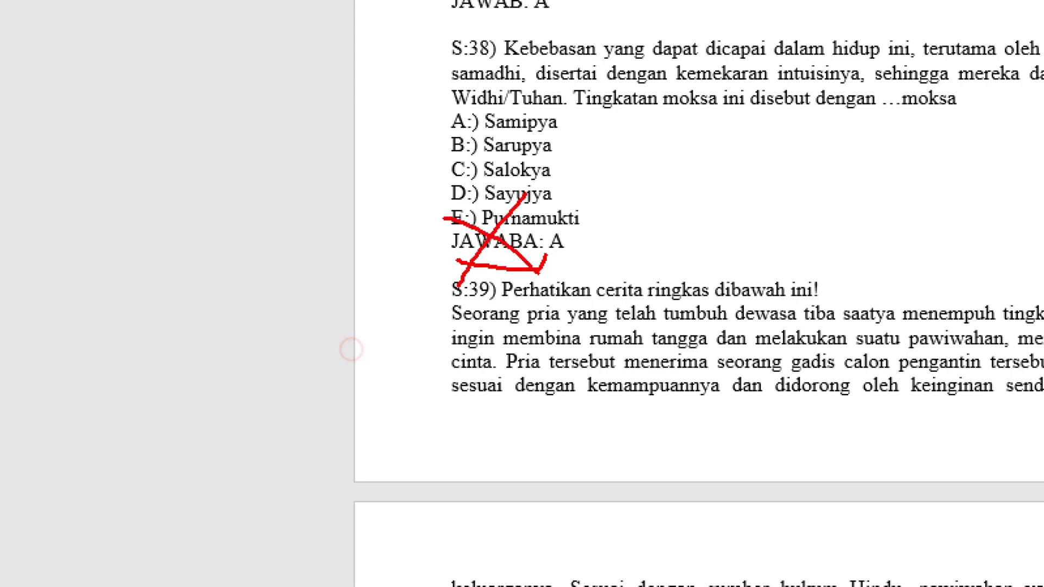
key("Escape")
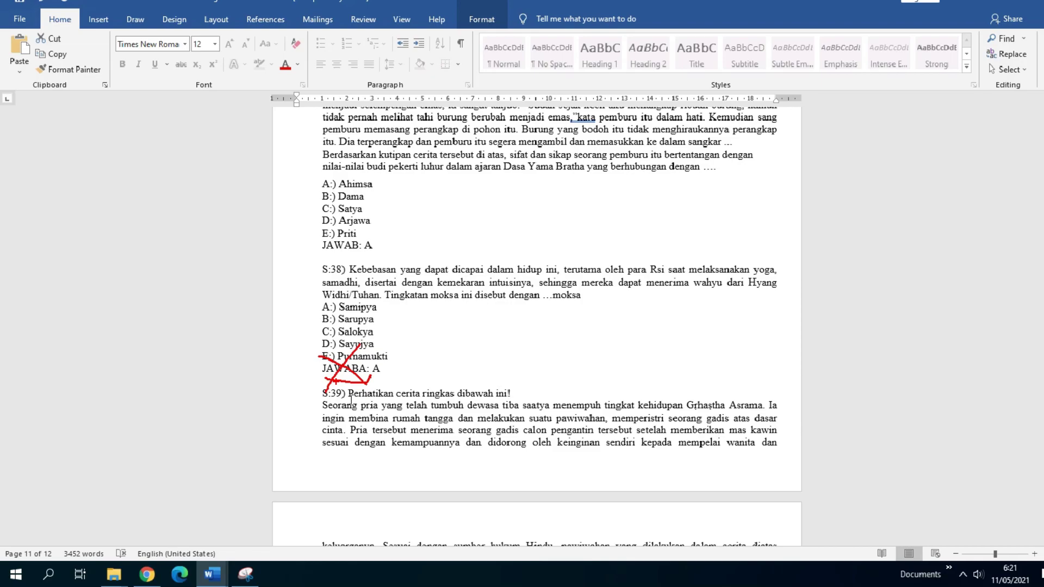
Step: Highlight the surplus final A in question 39's misspelled answer keyword JAWABA
scroll(321, 386, "down", 6)
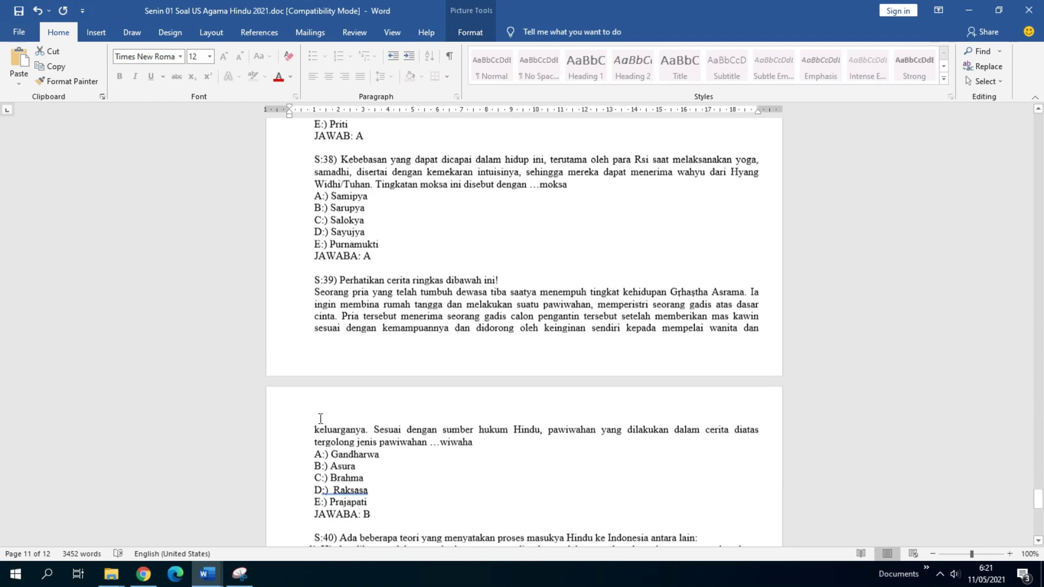
scroll(350, 424, "down", 3)
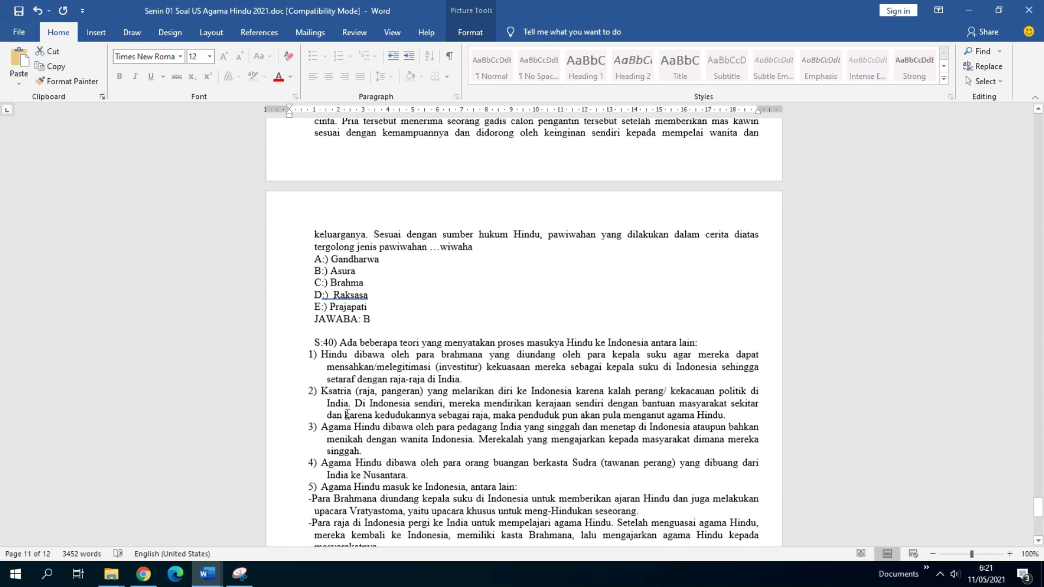
left_click_drag(357, 320, 350, 319)
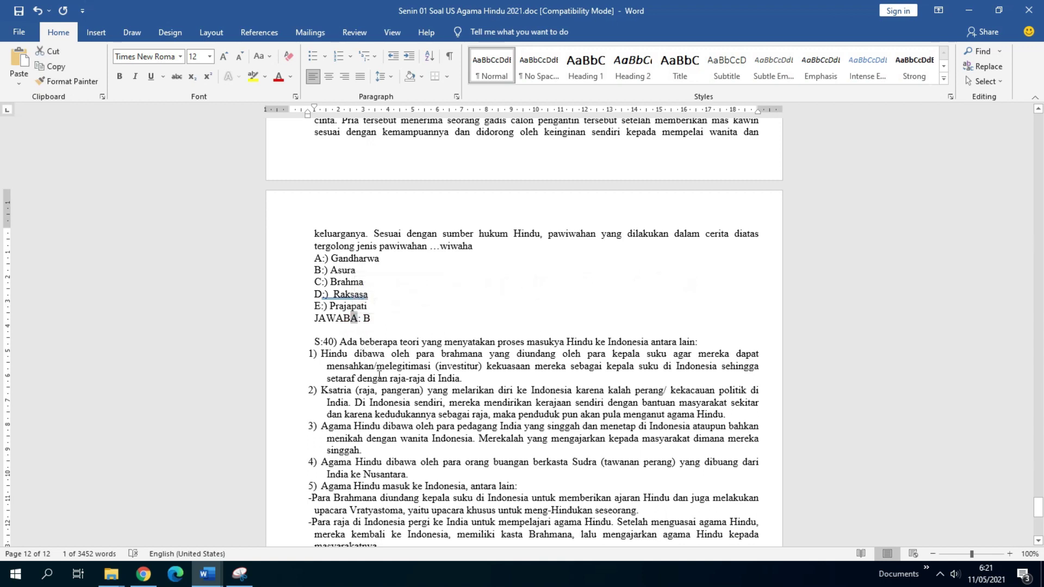
Step: Zoom in on question 40 and mark the surplus AN at the end of its answer keyword JAWABAN in red
scroll(379, 375, "down", 3)
scroll(379, 375, "down", 4)
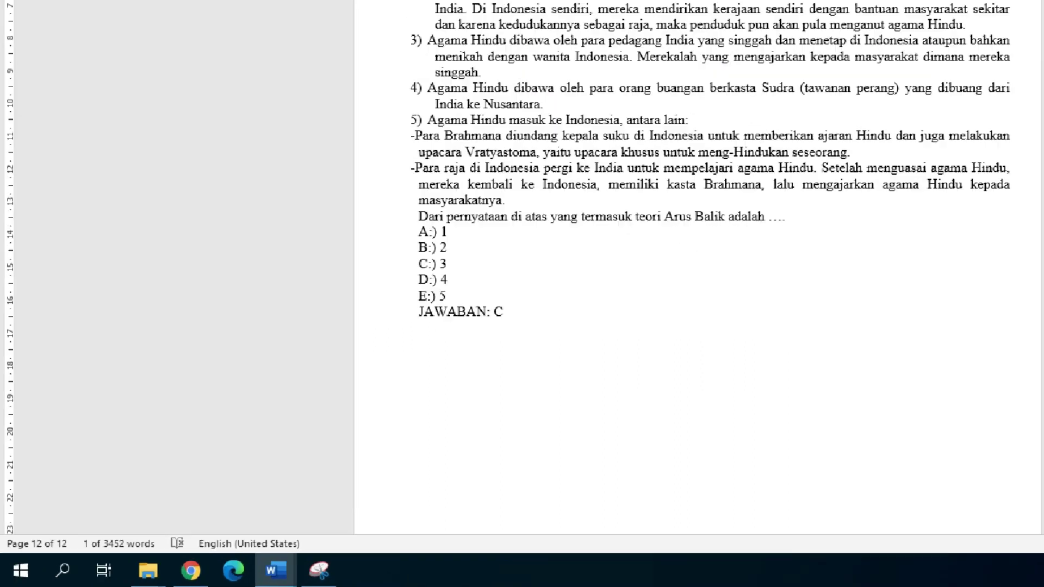
left_click_drag(508, 308, 400, 405)
left_click_drag(429, 290, 498, 405)
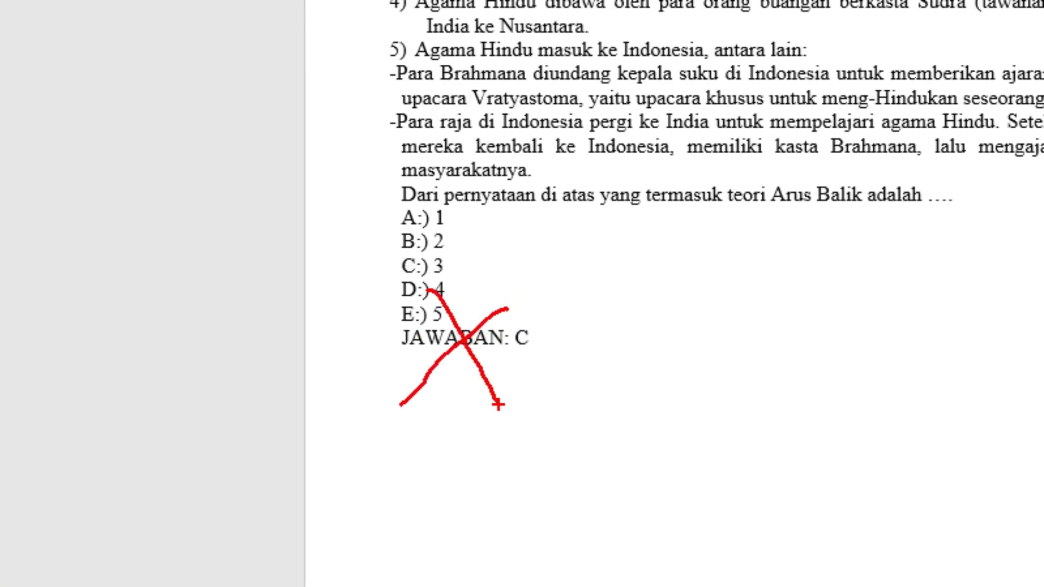
key("ctrl+z")
key("ctrl+z")
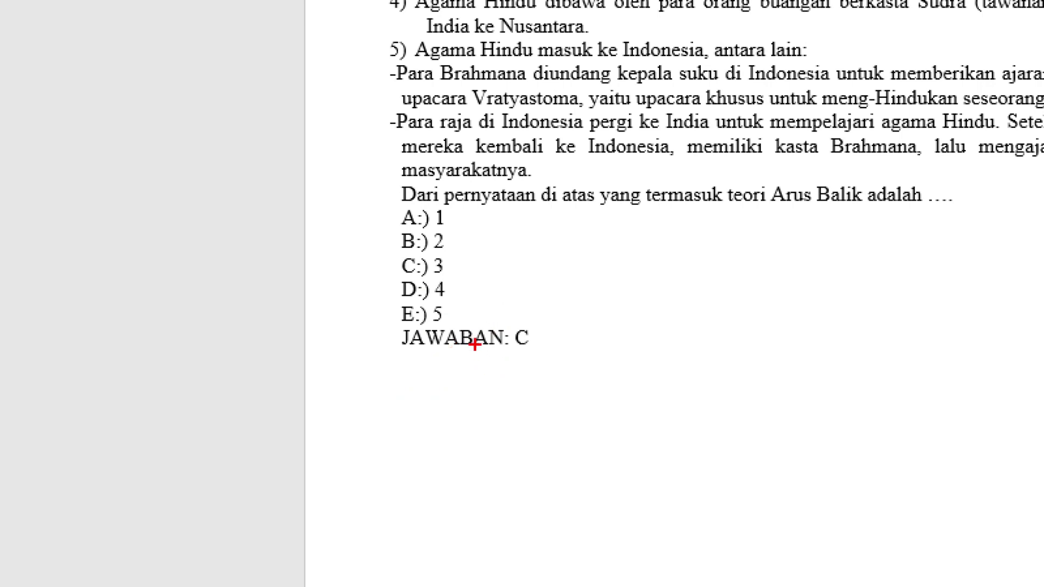
left_click_drag(476, 342, 501, 338)
key("Escape")
Step: Leave the Hindu religion exam and switch to the Word document "Jumat 01 Soal US Kimia TDR TIK 2021.docx", going to its beginning
scroll(551, 43, "up", 1)
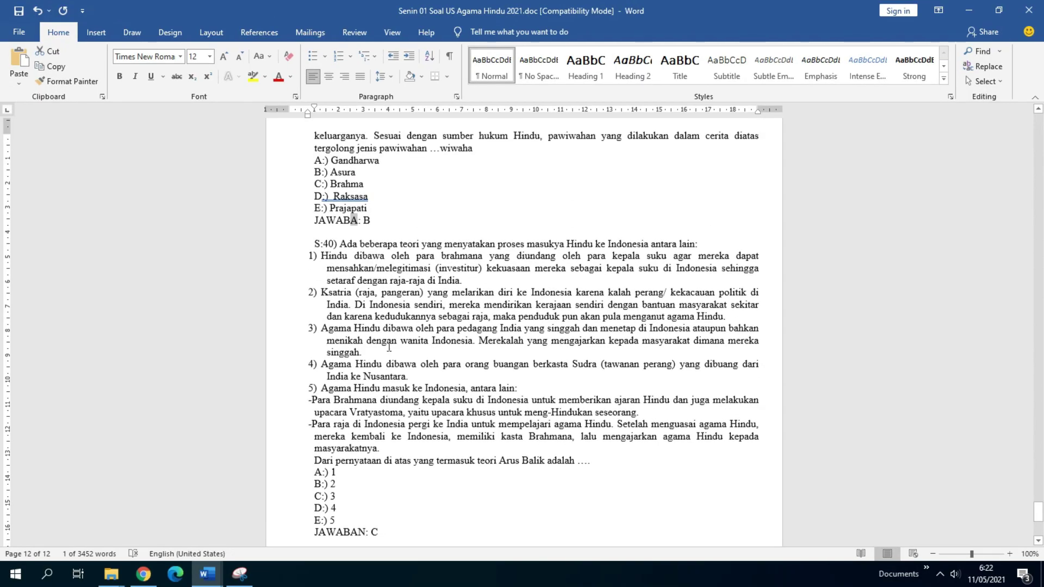
scroll(1042, 409, "up", 8)
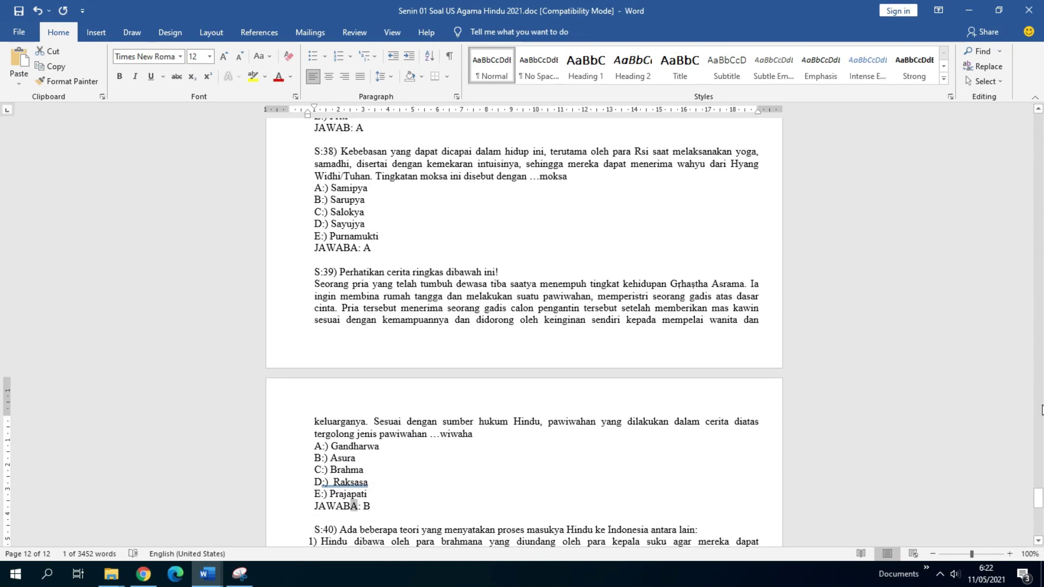
left_click_drag(1038, 498, 1040, 120)
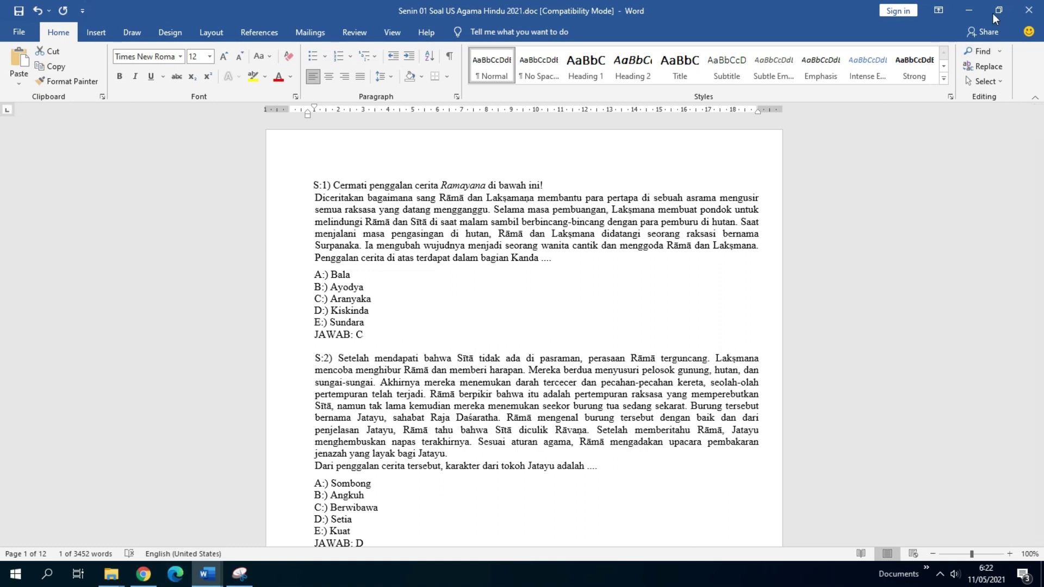
left_click(969, 10)
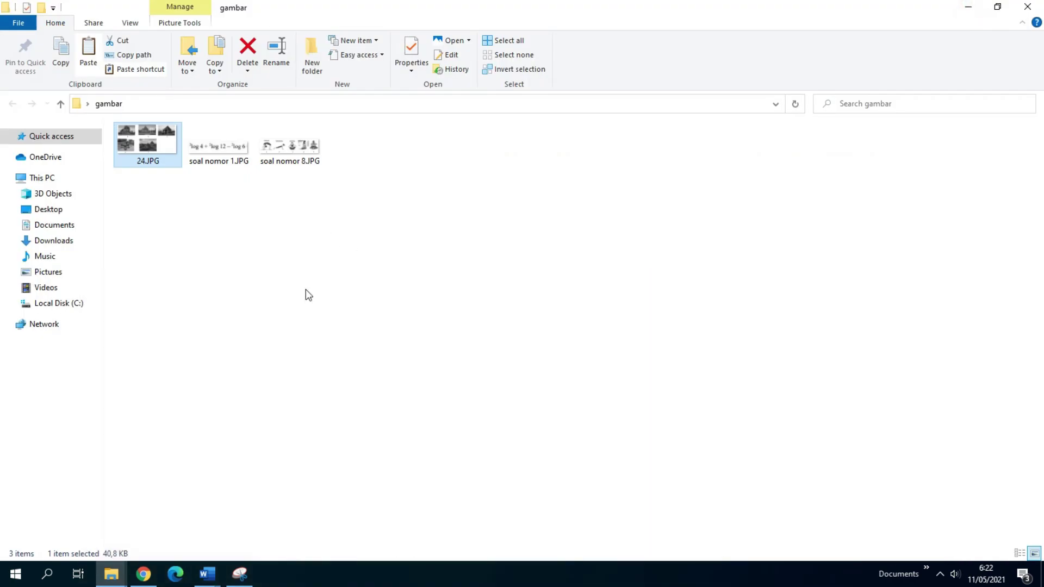
left_click(207, 574)
left_click(168, 514)
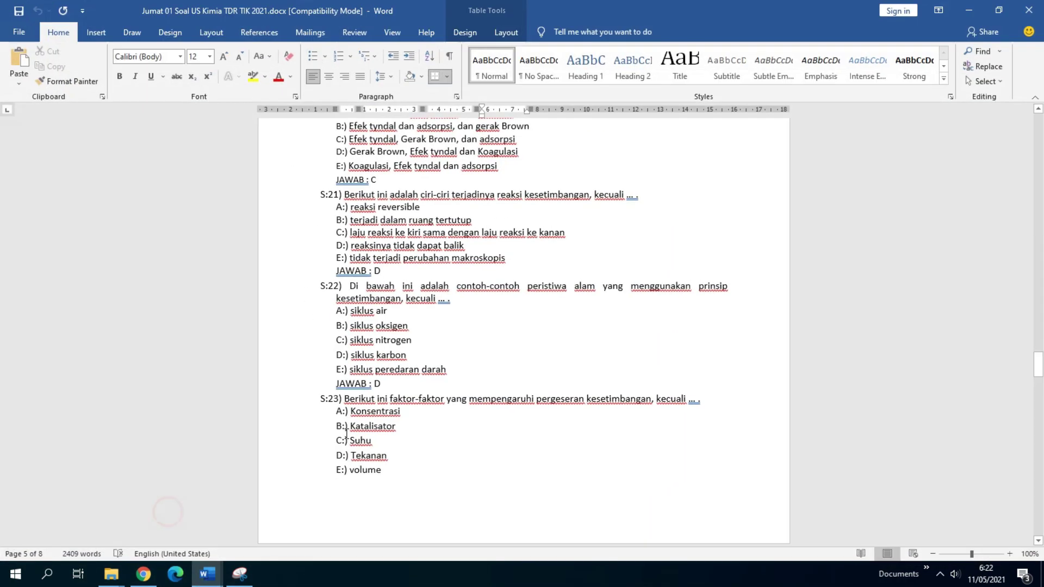
left_click_drag(1039, 364, 1039, 124)
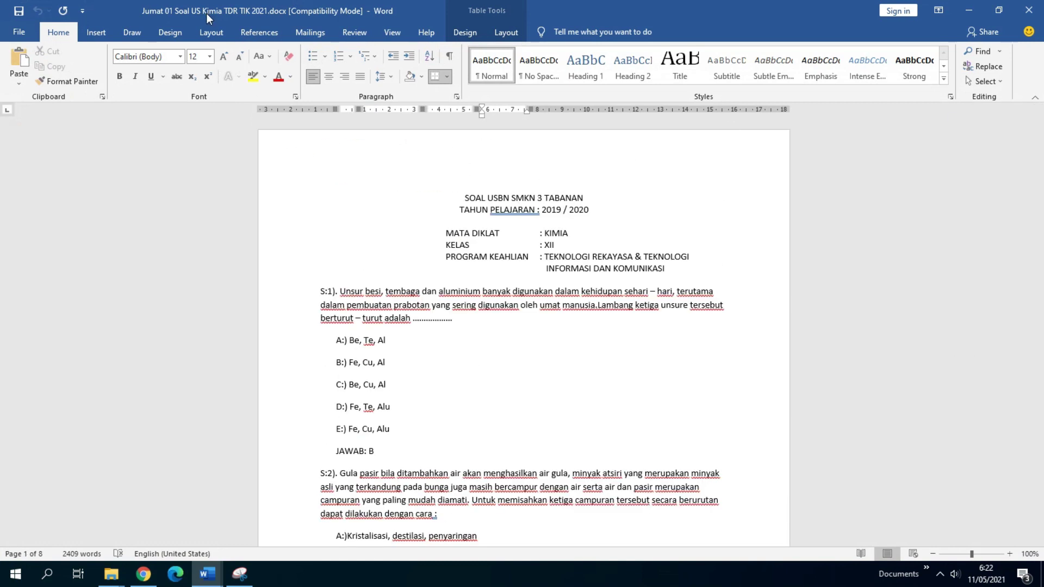
Step: Zoom in on question 1 and mark its label "S:1)." in red
scroll(436, 242, "down", 3)
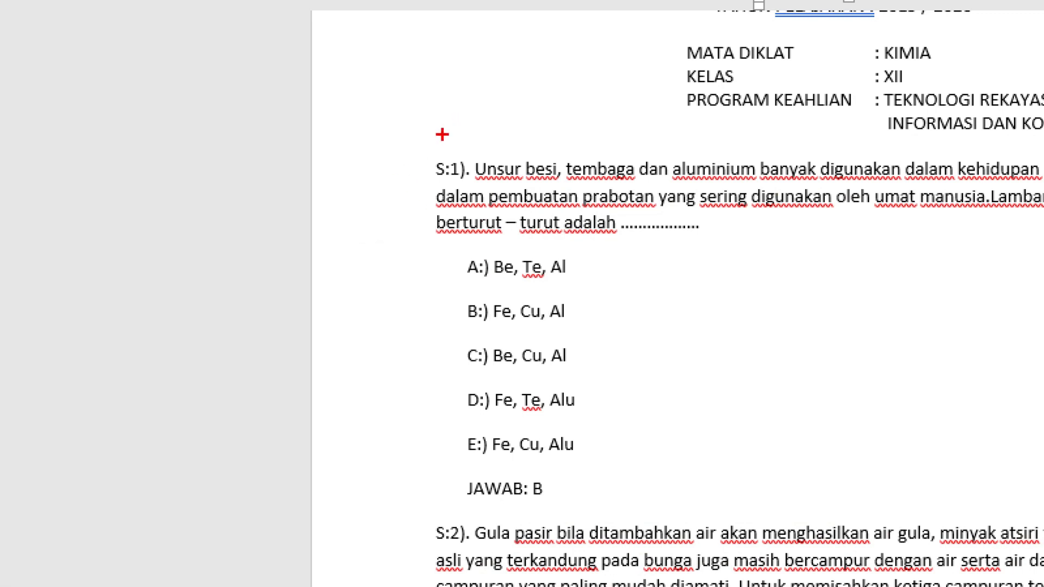
left_click_drag(488, 145, 575, 71)
mouse_move(446, 147)
left_mouse_down()
mouse_move(429, 152)
mouse_move(424, 178)
mouse_move(484, 188)
mouse_move(458, 149)
mouse_move(431, 143)
left_mouse_up()
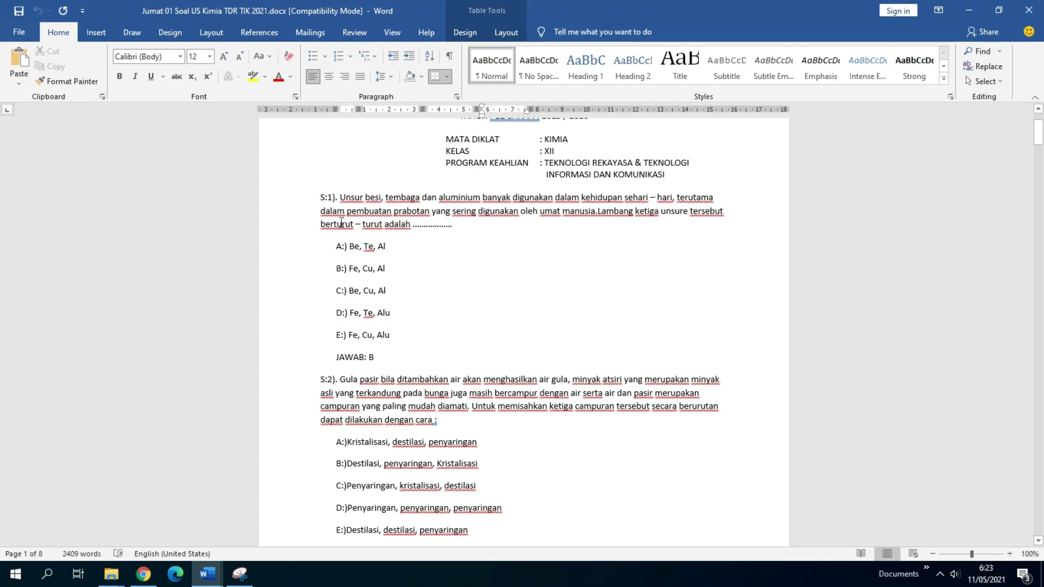
Step: Delete the period after question 1's label "S:1)"
left_click(339, 202)
key("BackSpace")
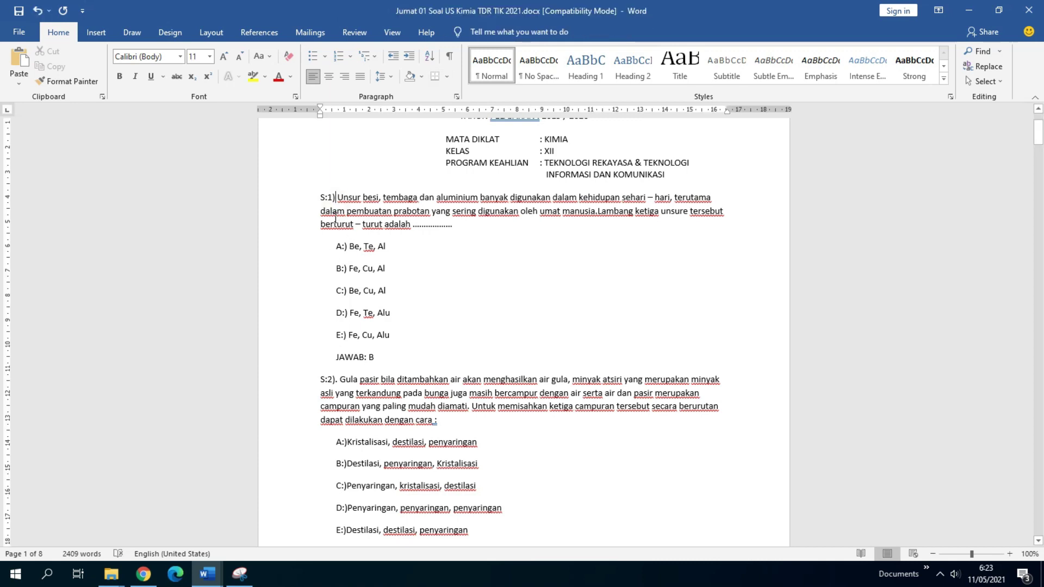
type("1")
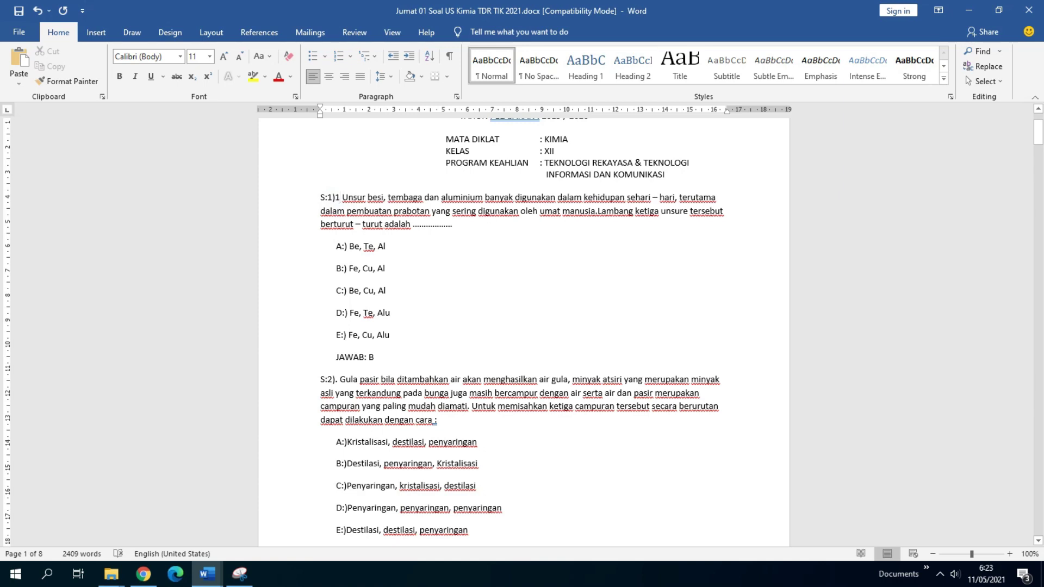
key("BackSpace")
key("BackSpace")
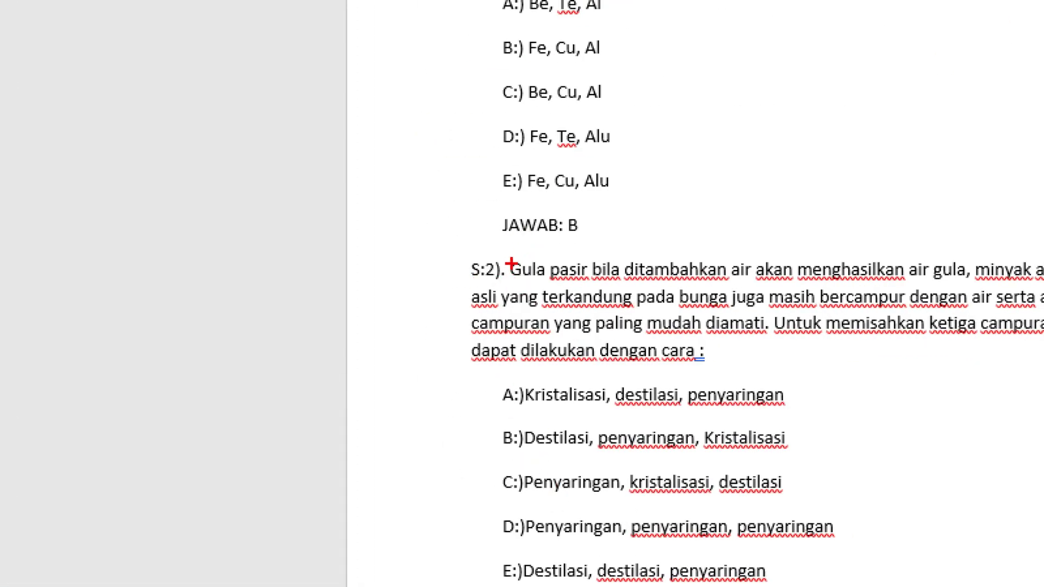
Step: Zoom in on question 2 and mark the period after its label "S:2)" in red
mouse_move(504, 256)
left_mouse_down()
mouse_move(457, 266)
mouse_move(520, 273)
left_mouse_up()
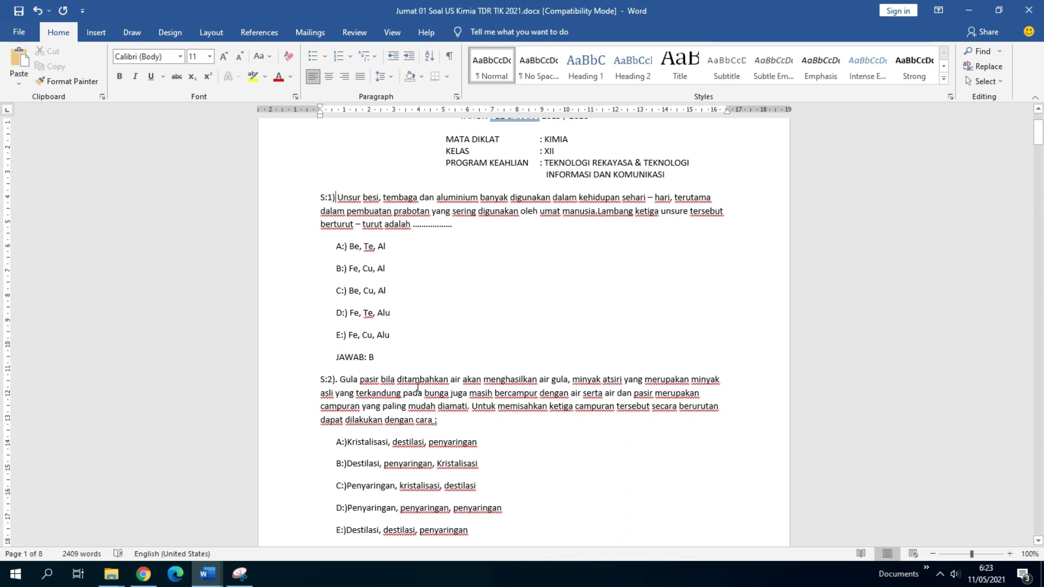
scroll(401, 388, "down", 5)
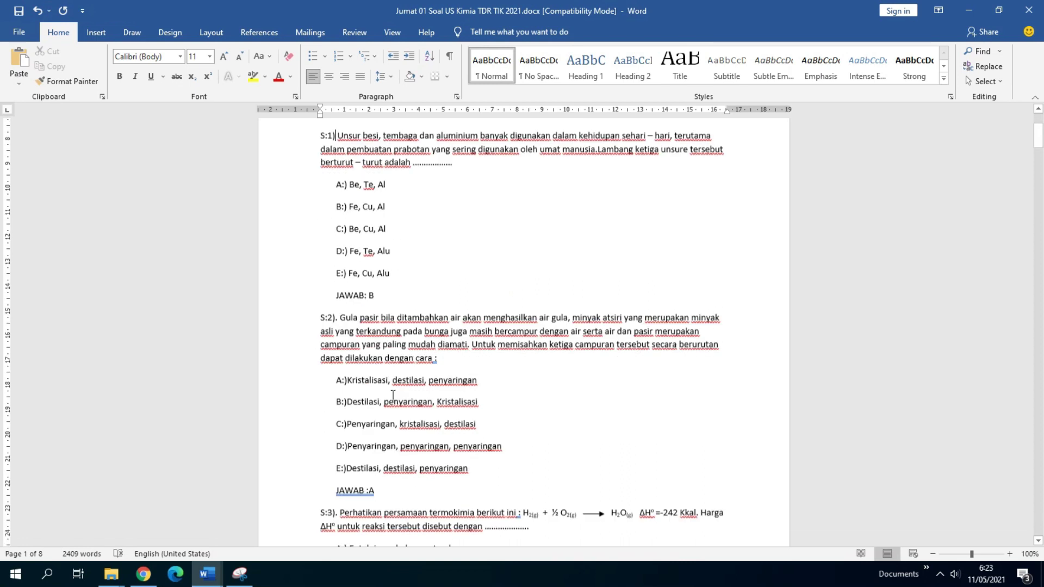
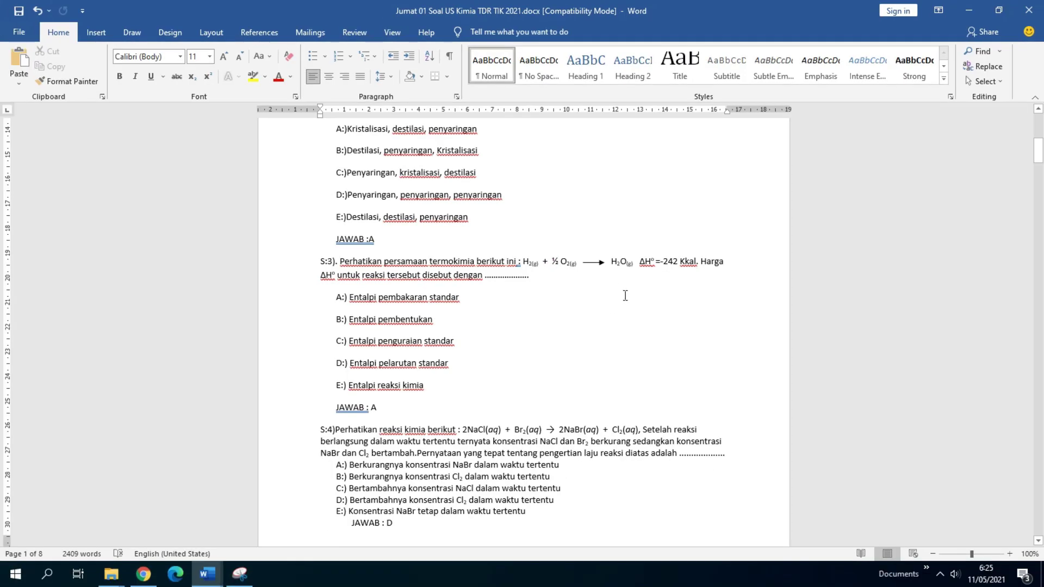
Step: Try deleting the ½ in front of O₂ in question 3's equation, and undo the deletion
left_click_drag(577, 263, 604, 265)
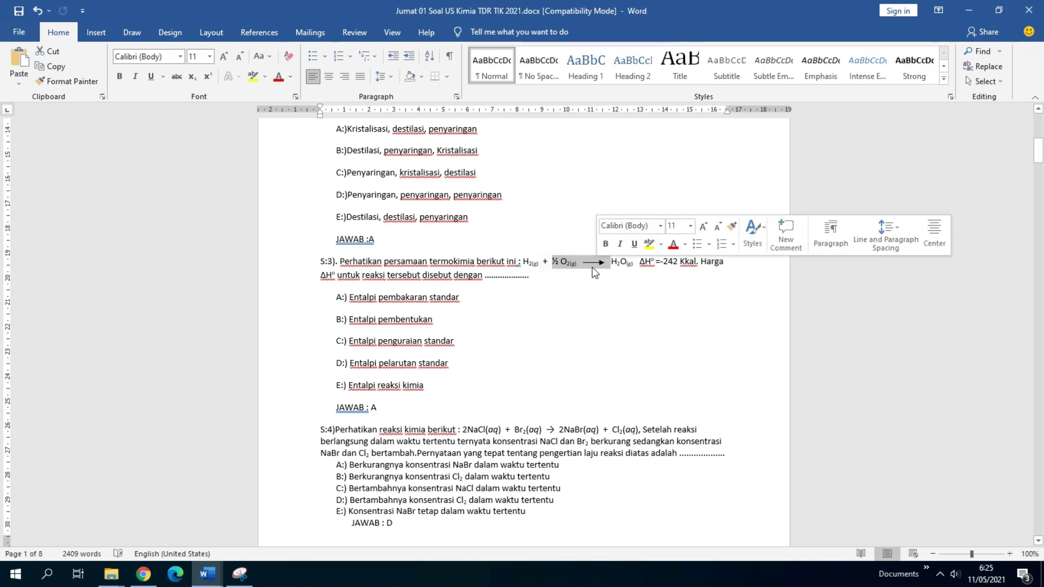
left_click(544, 267)
left_click(540, 266)
left_click(561, 262)
key("BackSpace")
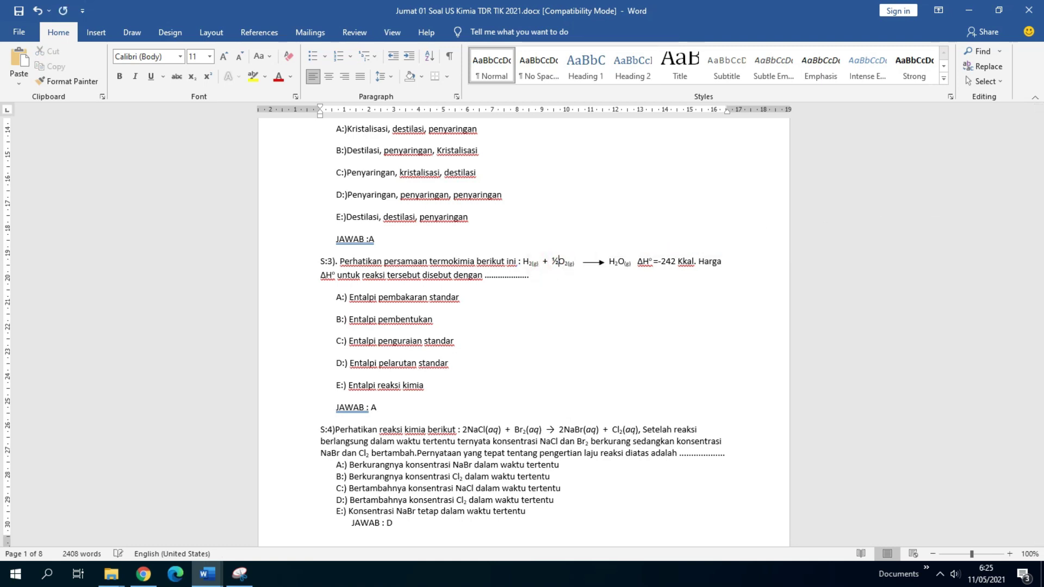
key("BackSpace")
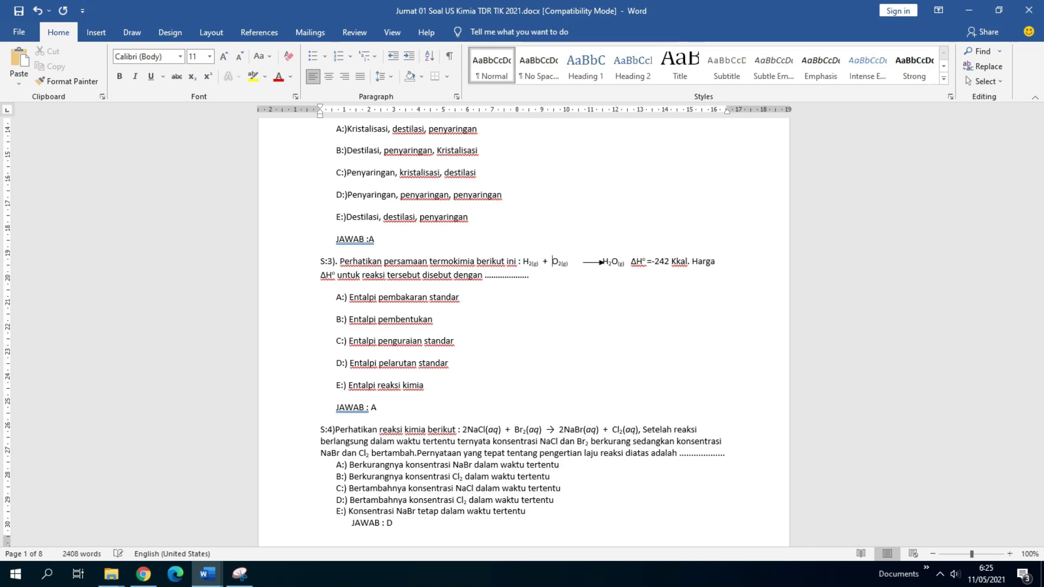
key("ctrl+z")
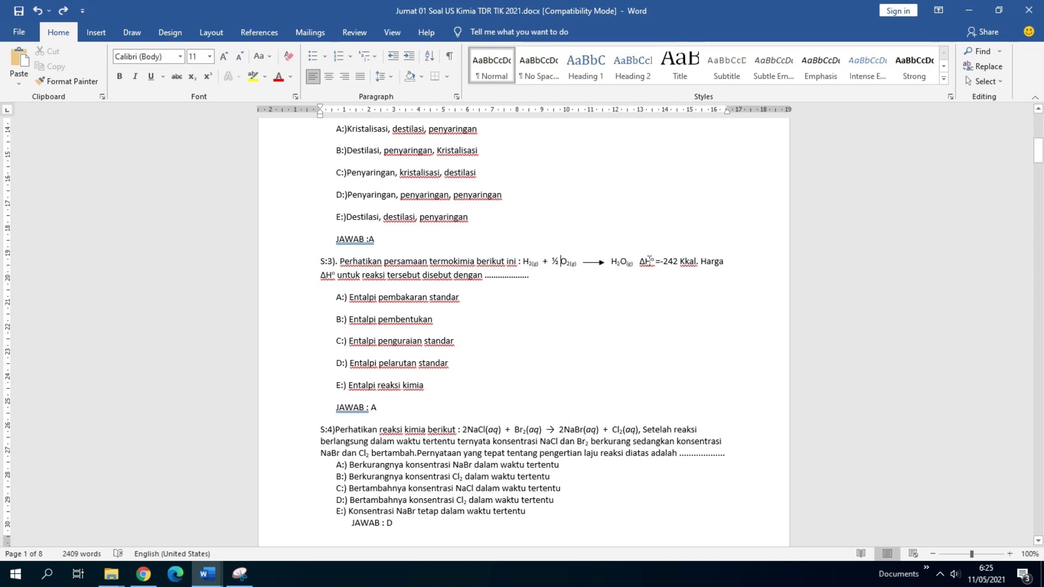
left_click(640, 305)
left_click(535, 382)
Step: Discard the old temple capture, reopen Snipping Tool and capture question 3's equation from H₂(g) through -242 Kkal
left_click(240, 574)
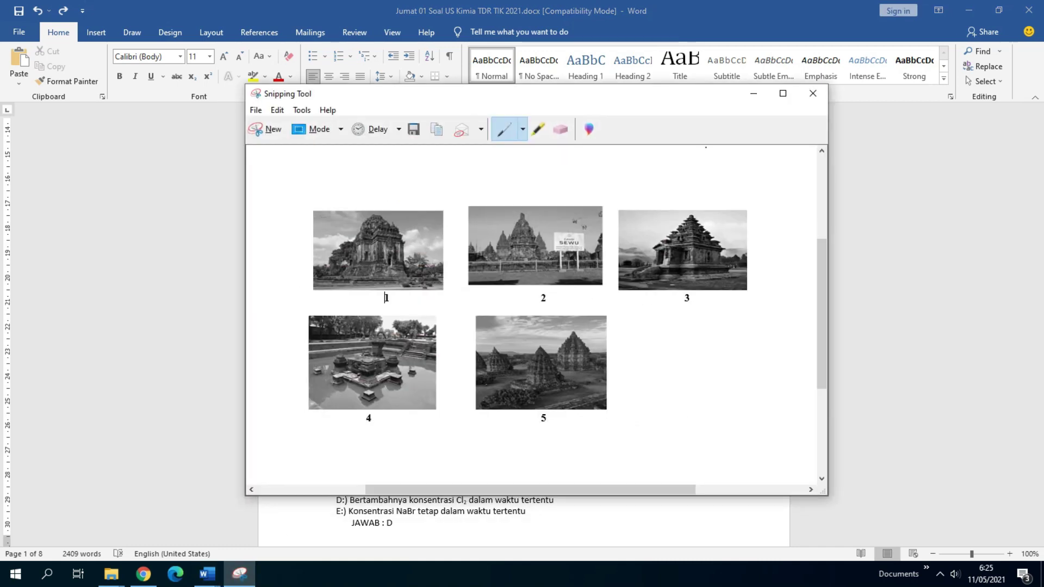
left_click(813, 93)
left_click(48, 574)
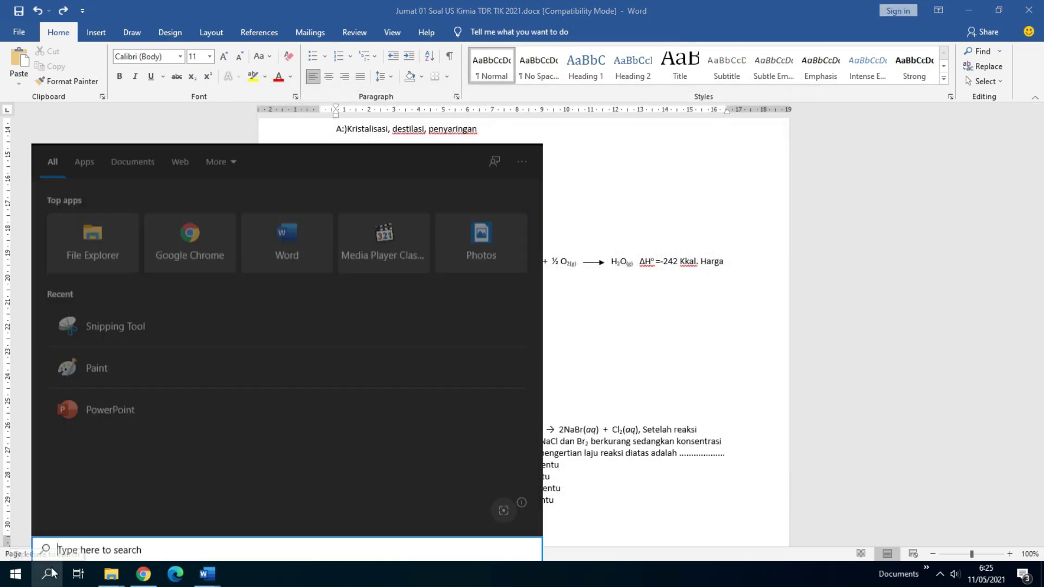
type("SNIP")
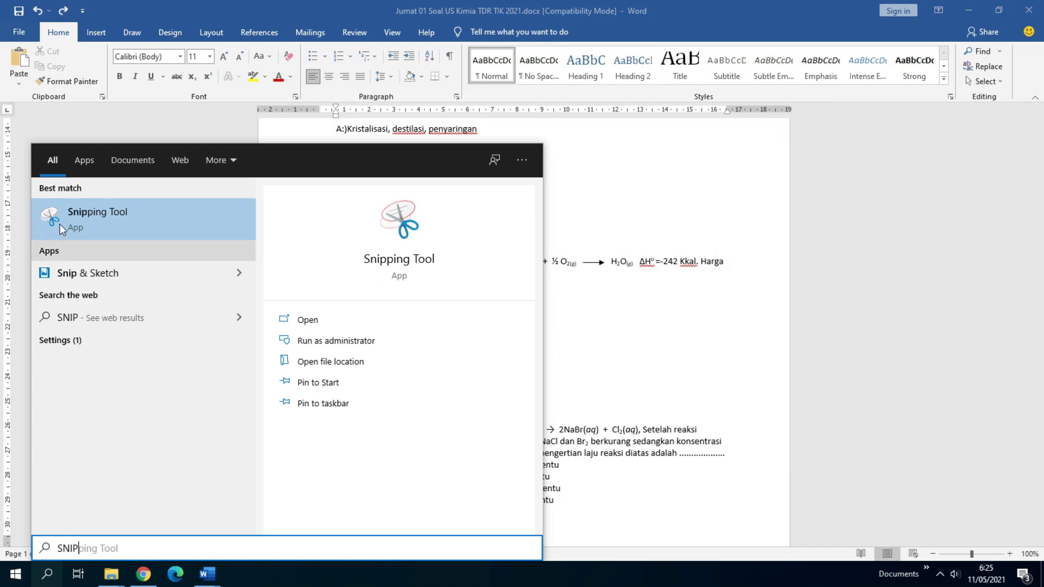
left_click(88, 223)
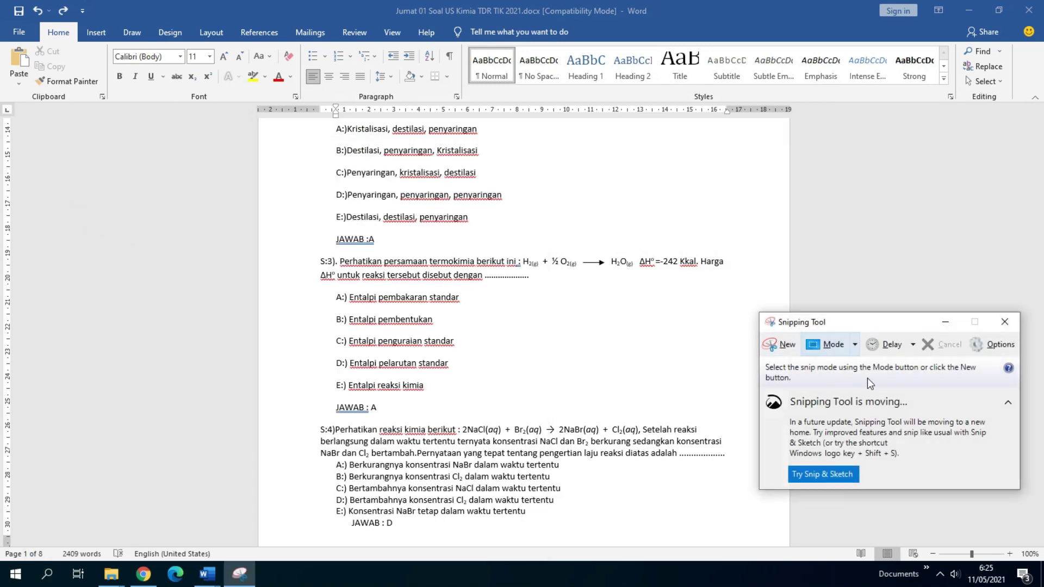
left_click(777, 346)
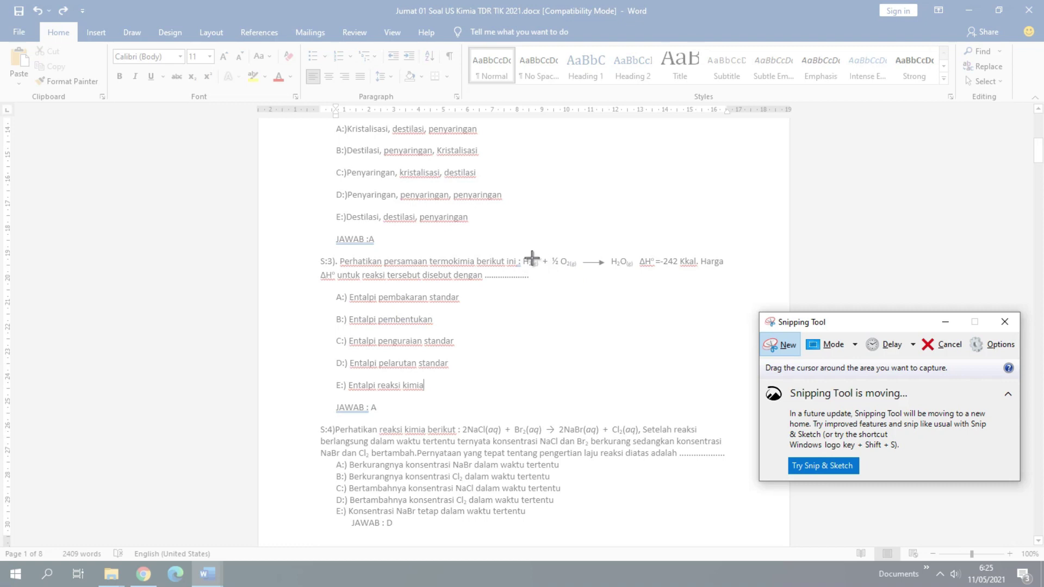
left_click_drag(522, 252, 698, 274)
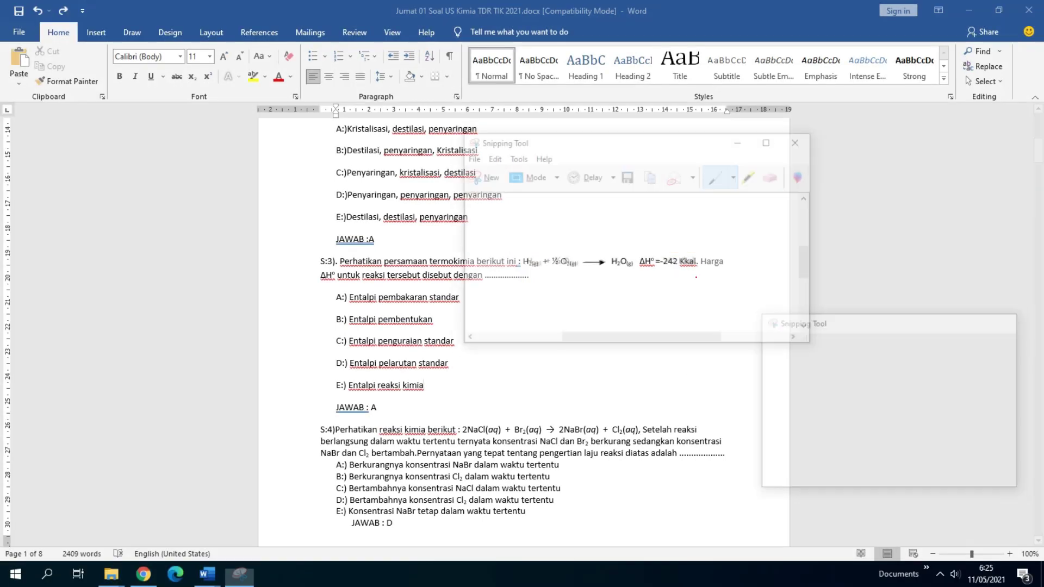
Step: Save the equation capture as a JPEG named SOAL KIMIA in the gambar folder and minimize Snipping Tool
left_click(628, 175)
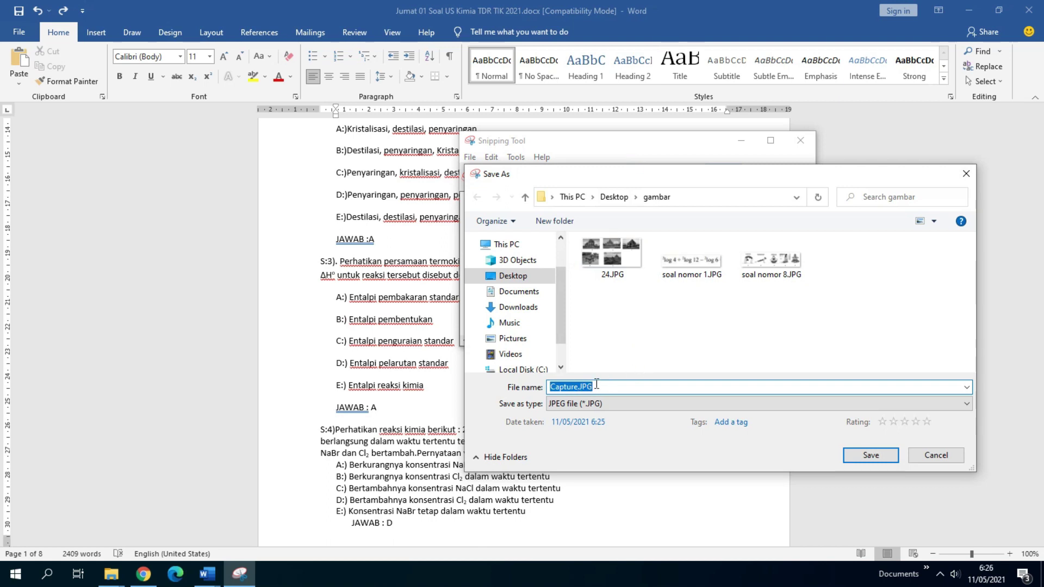
type("SOAL KIMIA")
left_click(864, 460)
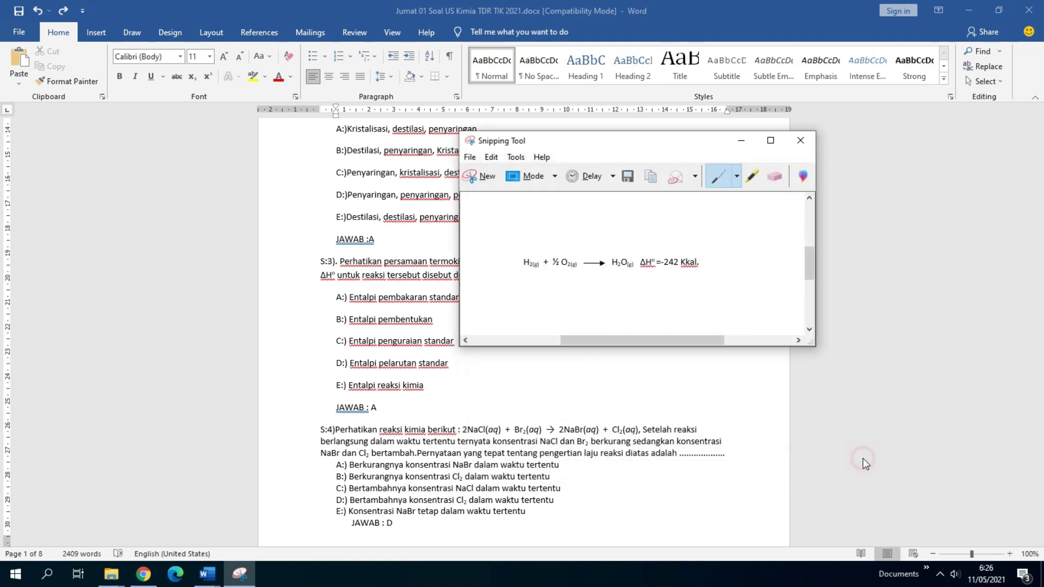
left_click(742, 140)
Step: Delete the typed equation from H₂(g) through -242 Kkal in question 3's text
left_click(578, 266)
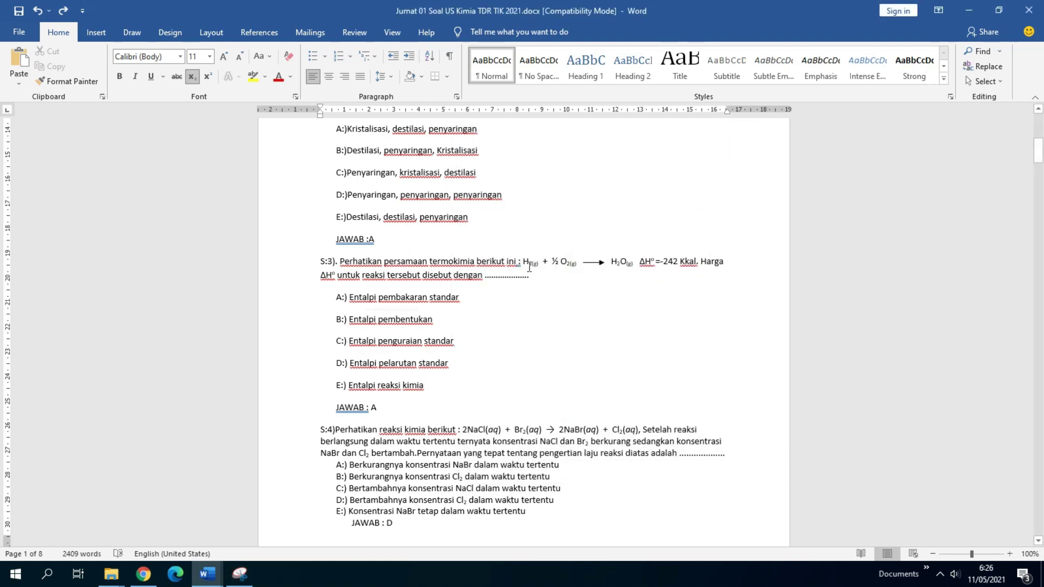
left_click_drag(524, 261, 693, 257)
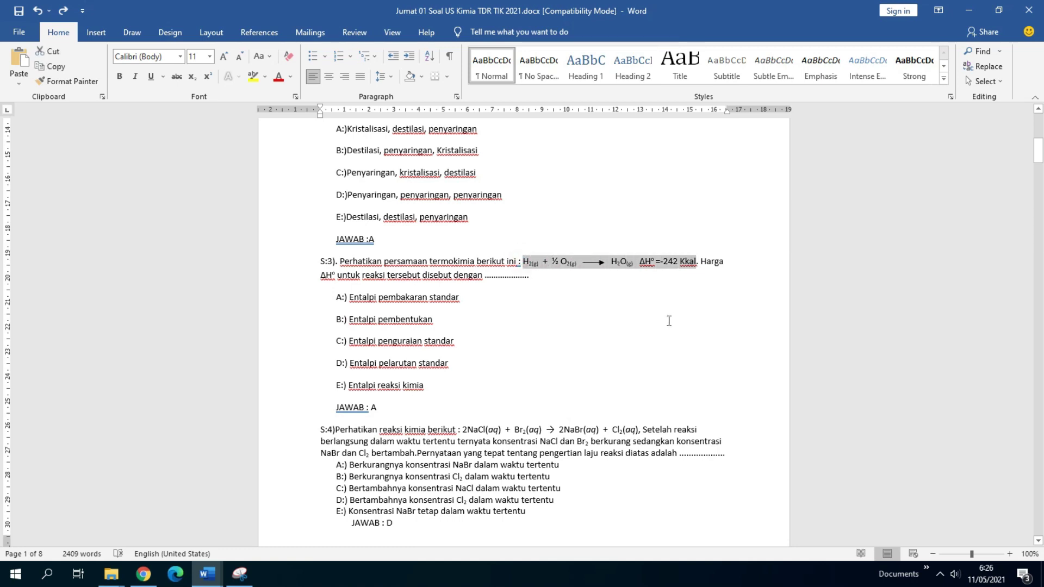
key("BackSpace")
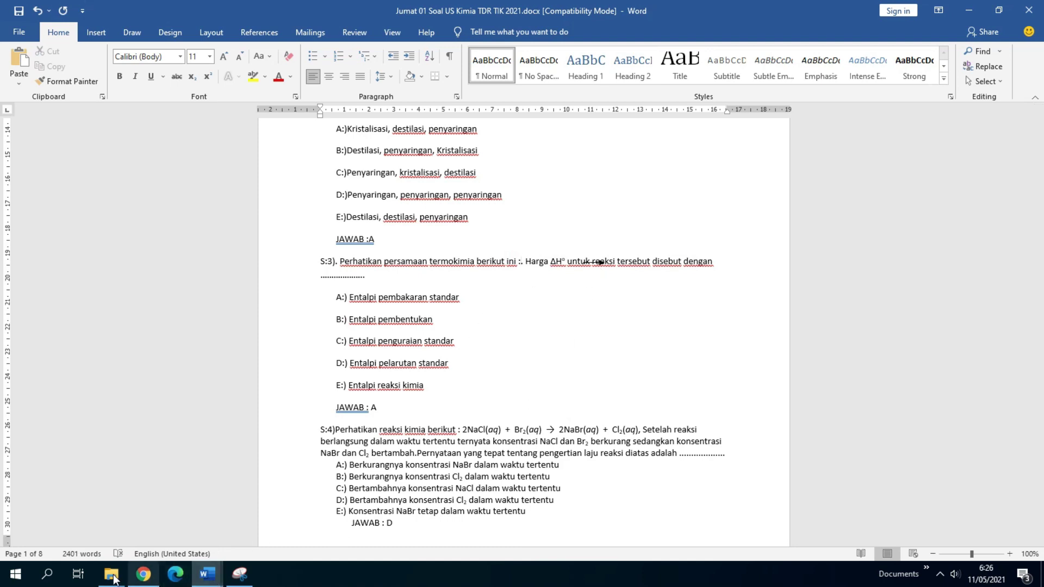
Step: Switch to the gambar folder in File Explorer and copy the SOAL KIMIA 3.JPG picture
mouse_move(114, 574)
left_click(365, 499)
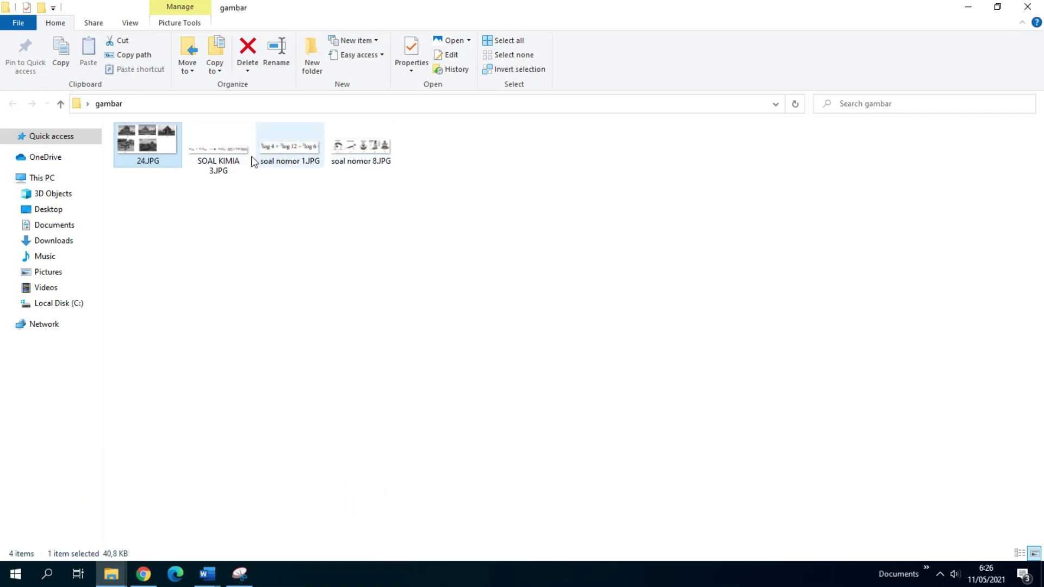
left_click(216, 156)
right_click(216, 156)
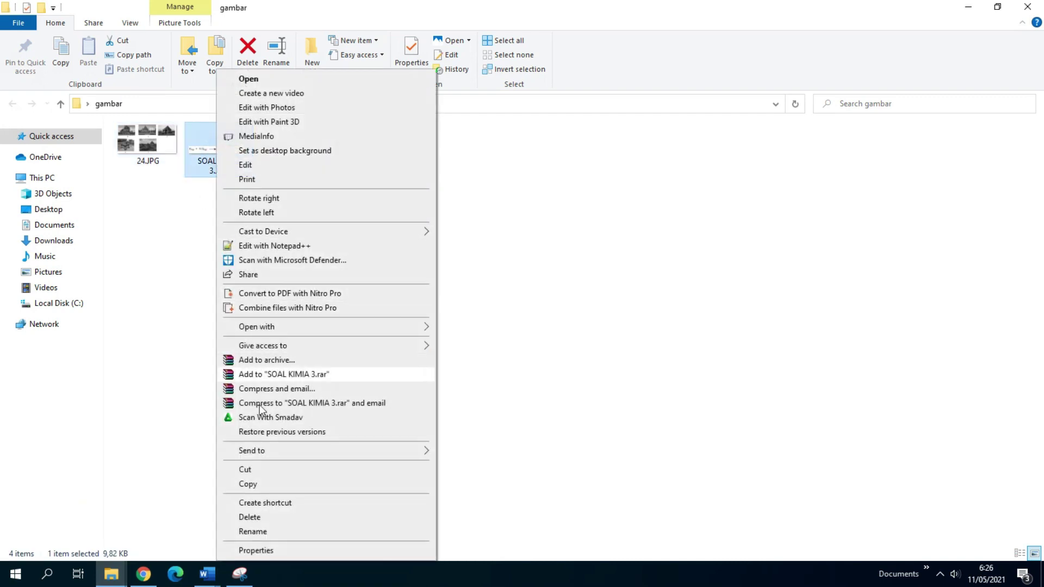
left_click(259, 483)
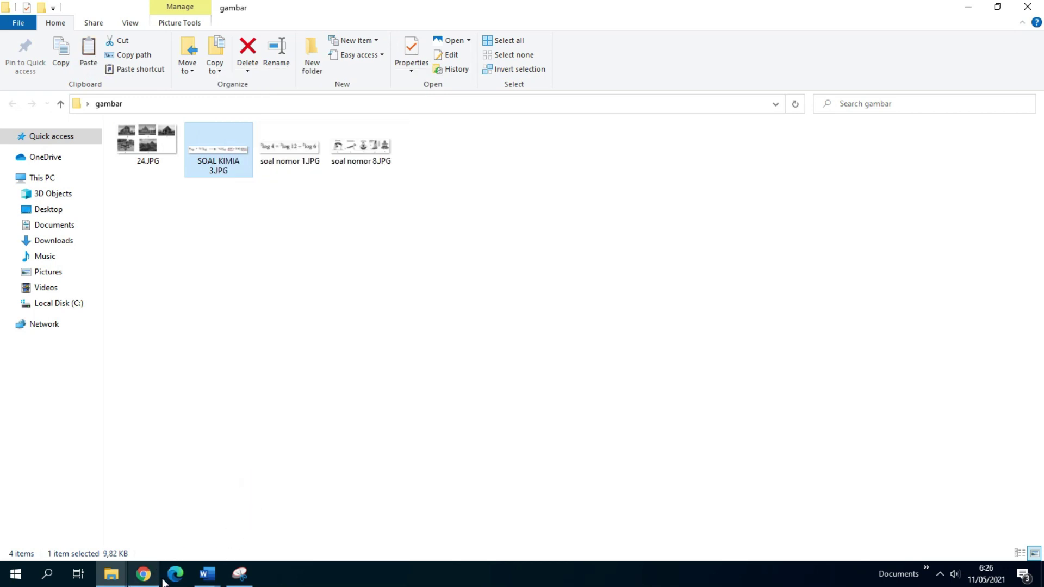
Step: Return to the Jumat 01 Soal US Kimia document and paste the equation picture after "berikut ini :" in question 3
mouse_move(208, 582)
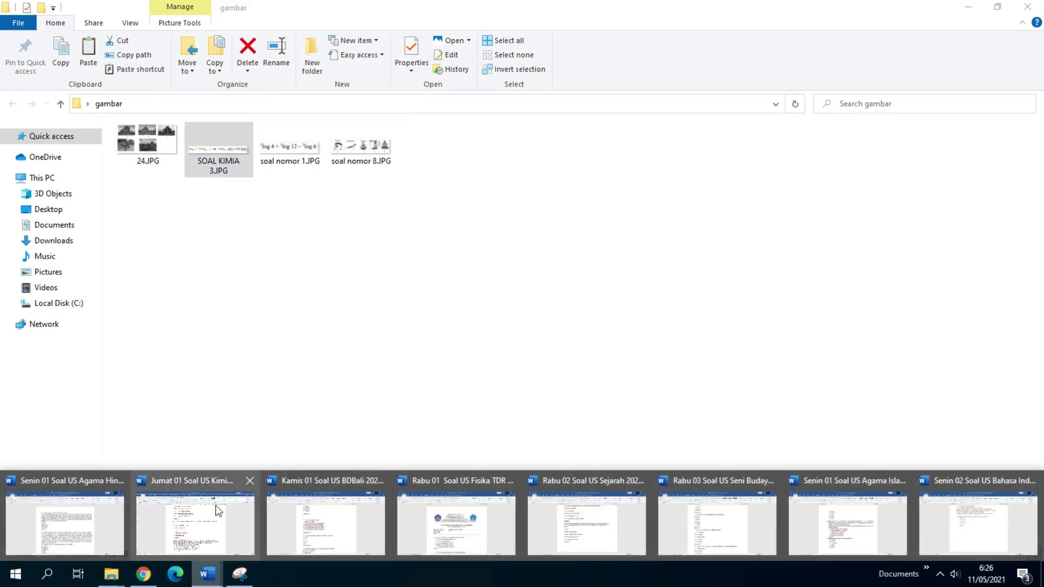
left_click(217, 509)
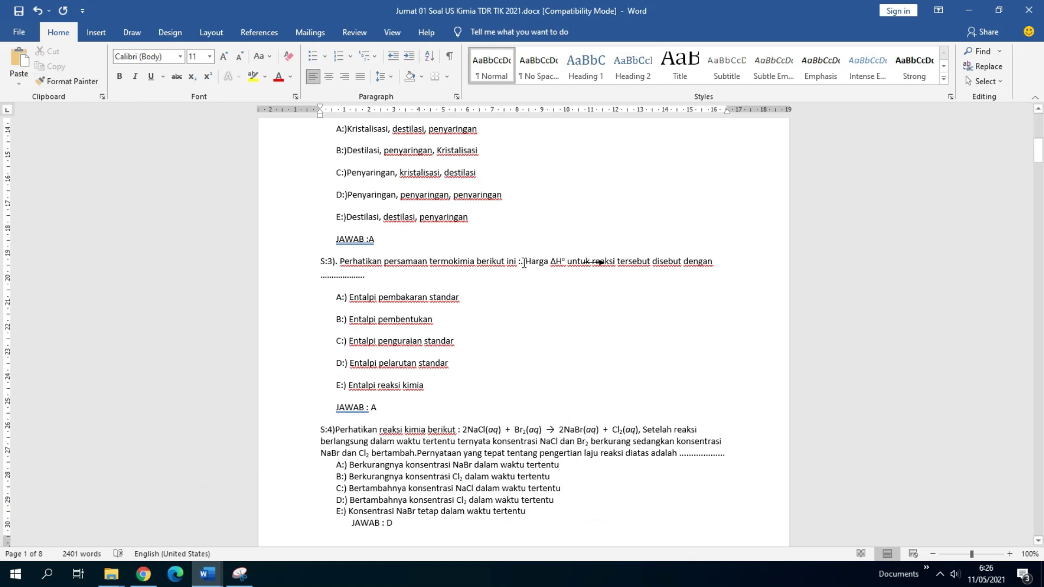
right_click(521, 262)
left_click(551, 311)
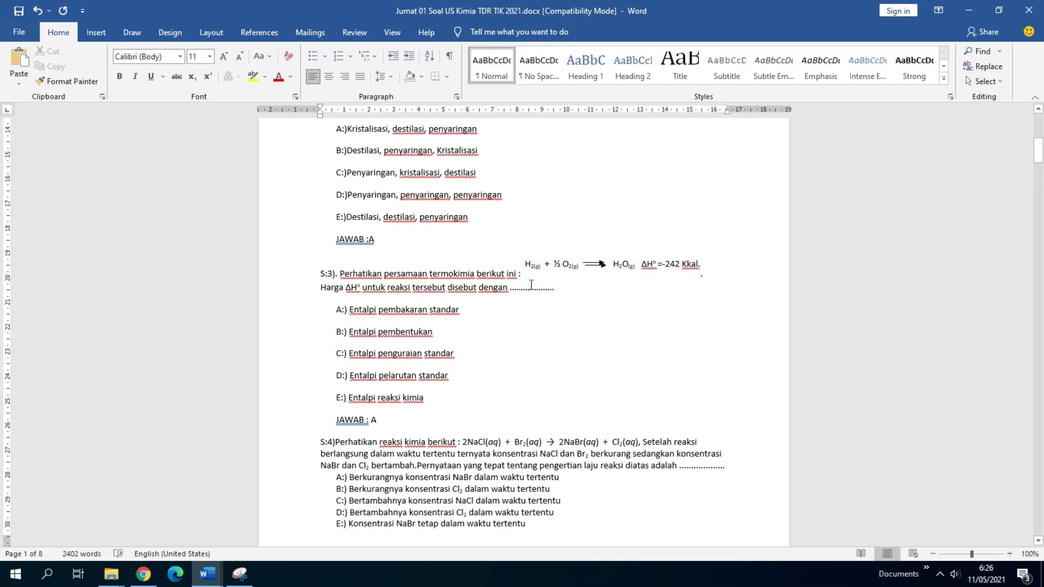
left_click(539, 267)
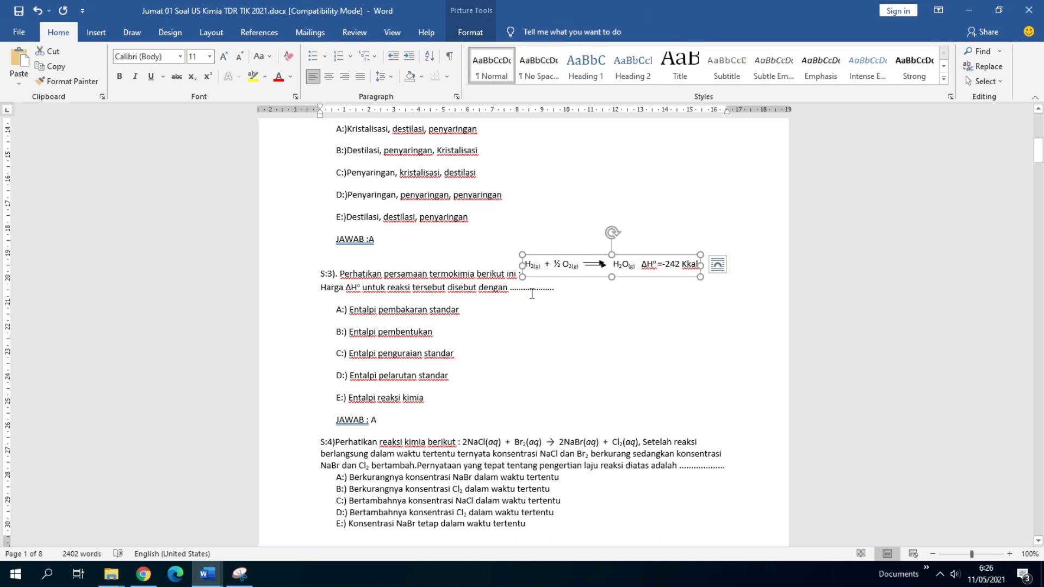
Step: Move the leftover arrow shape off question 3's equation picture and delete it
left_click(596, 266)
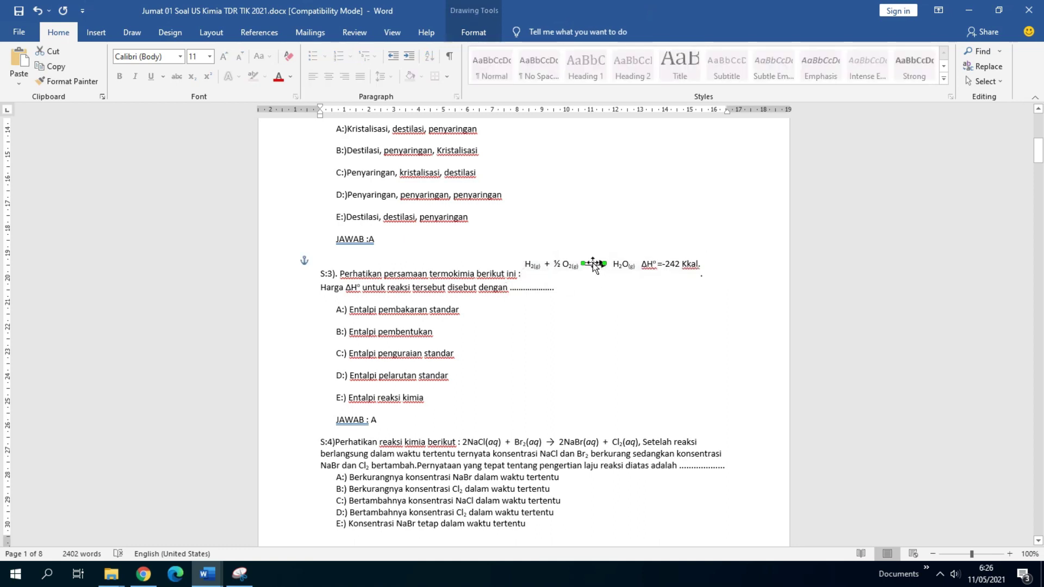
left_click_drag(587, 262, 572, 315)
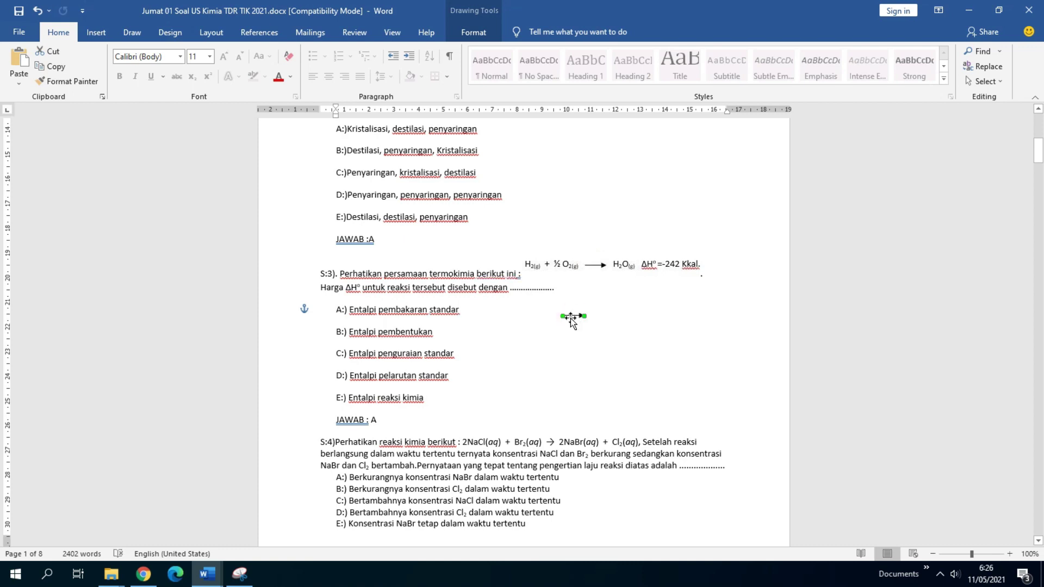
mouse_move(433, 313)
left_mouse_down()
mouse_move(327, 299)
mouse_move(341, 287)
mouse_move(592, 291)
mouse_move(430, 315)
mouse_move(329, 299)
mouse_move(625, 277)
mouse_move(402, 292)
mouse_move(525, 298)
mouse_move(605, 319)
left_mouse_up()
key("Delete")
Step: Join the text starting with "Harga" to the line holding question 3's equation picture
left_click(322, 288)
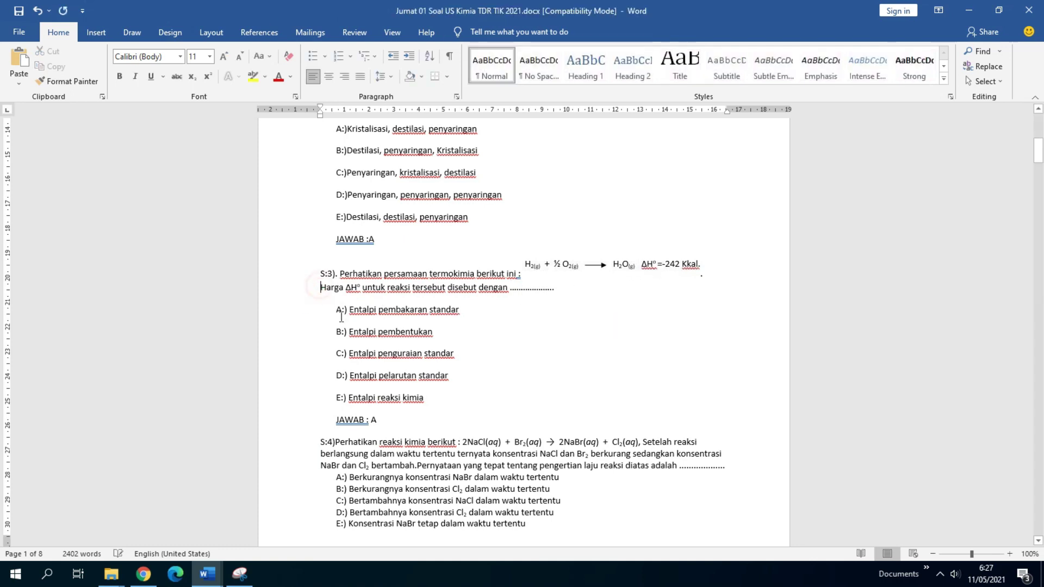
key("BackSpace")
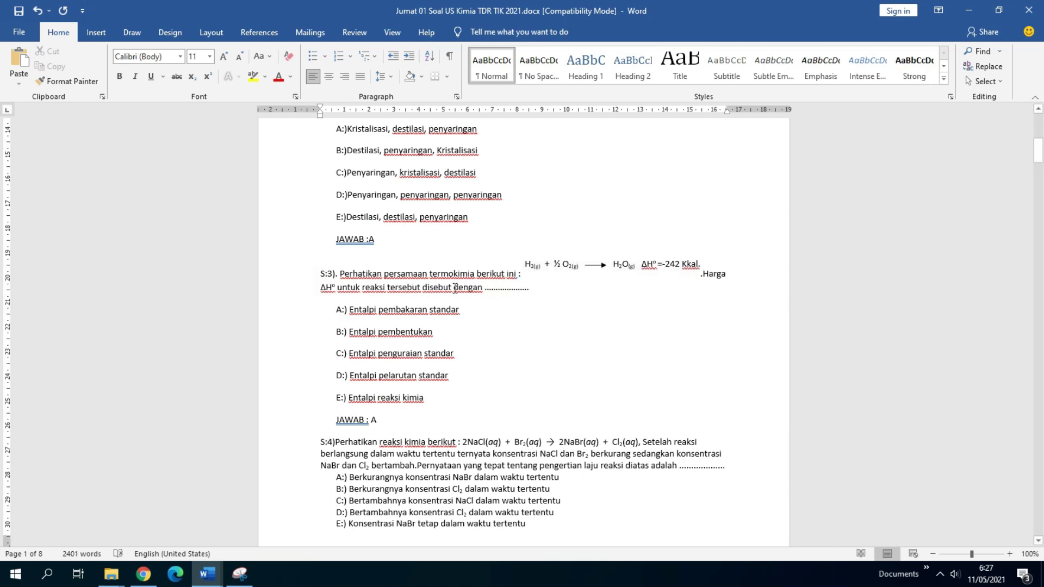
left_click(577, 270)
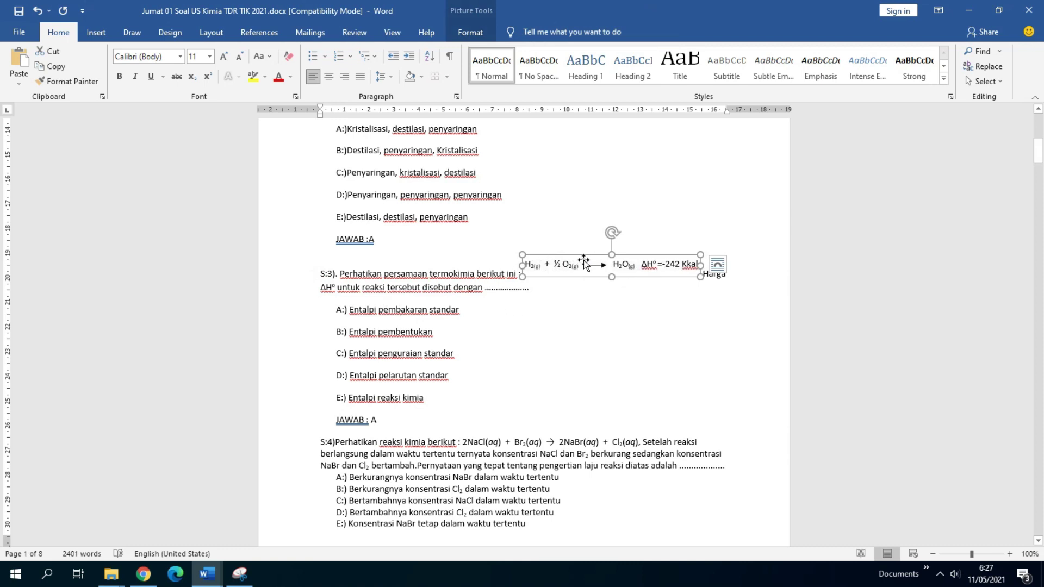
left_click(506, 269)
left_click(533, 265)
left_click(467, 274)
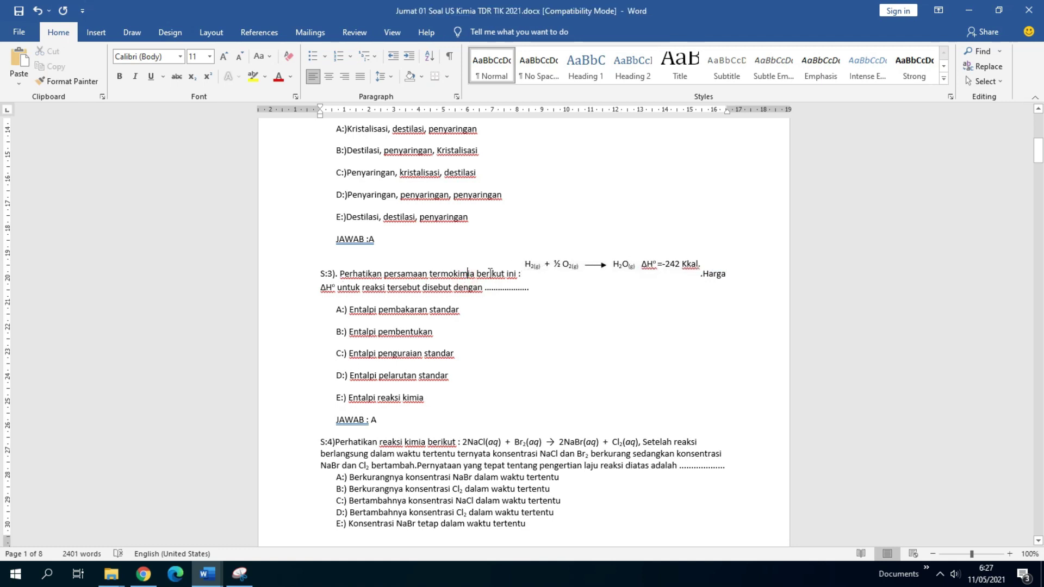
left_click(541, 267)
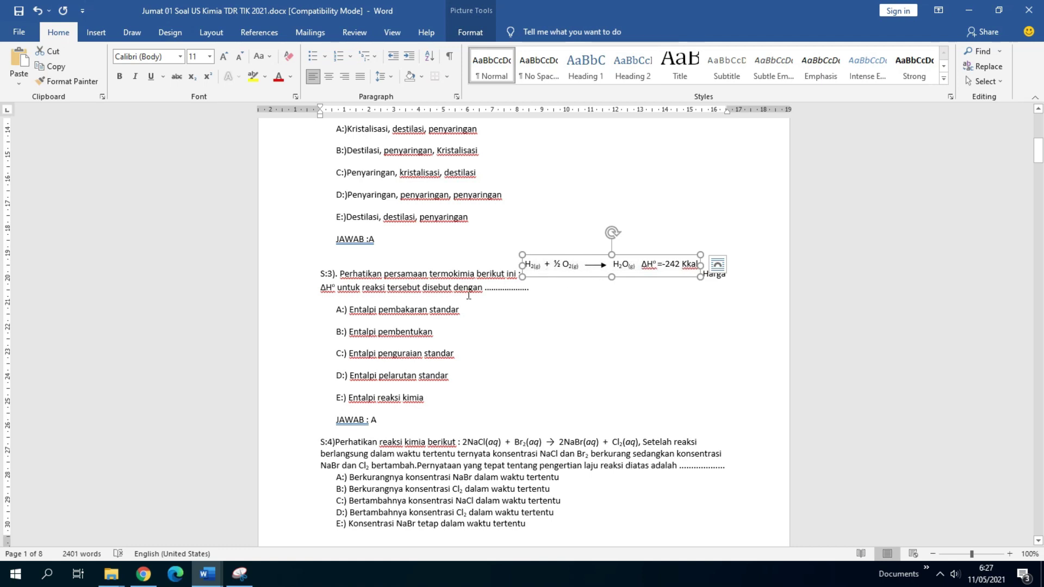
Step: Examine the JAWAB answer lines and the layout from question 3 through the reaction data table of the second S:4 question
scroll(460, 293, "down", 2)
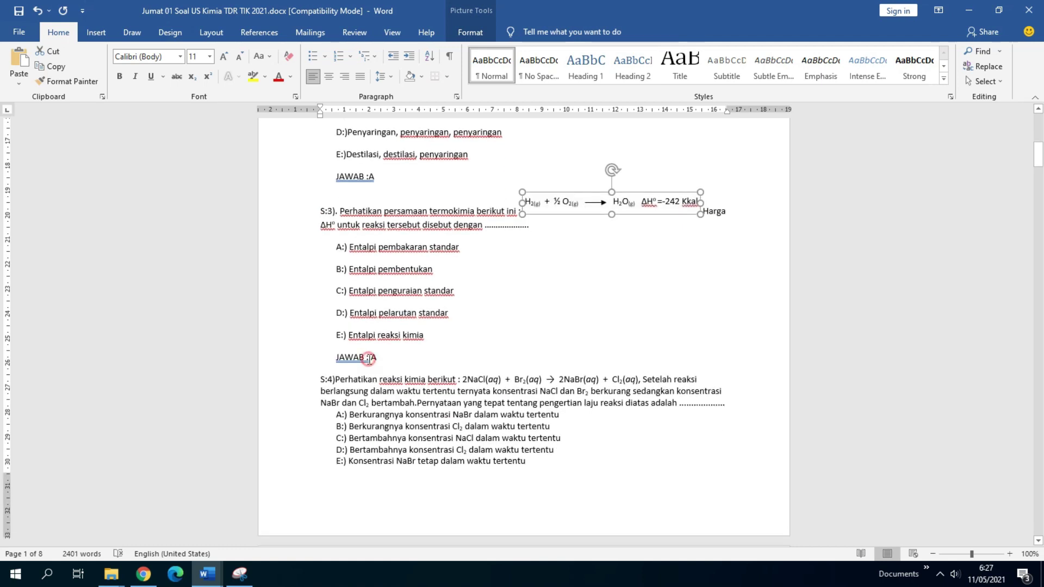
left_click(375, 357)
scroll(376, 357, "down", 2)
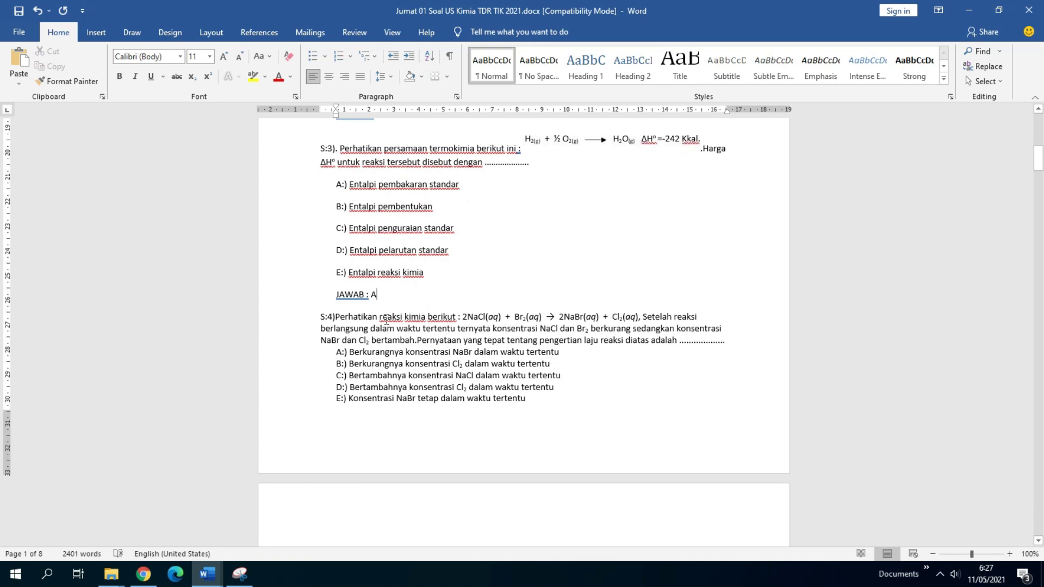
left_click(389, 318)
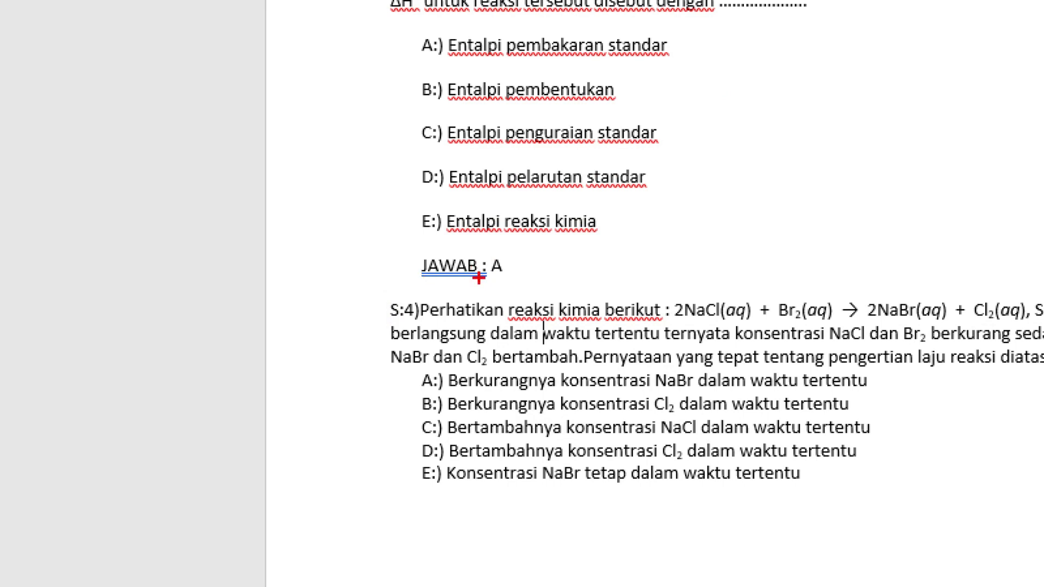
mouse_move(485, 252)
left_mouse_down()
mouse_move(469, 295)
mouse_move(486, 259)
mouse_move(498, 282)
left_mouse_up()
key("ctrl+z")
key("ctrl+z")
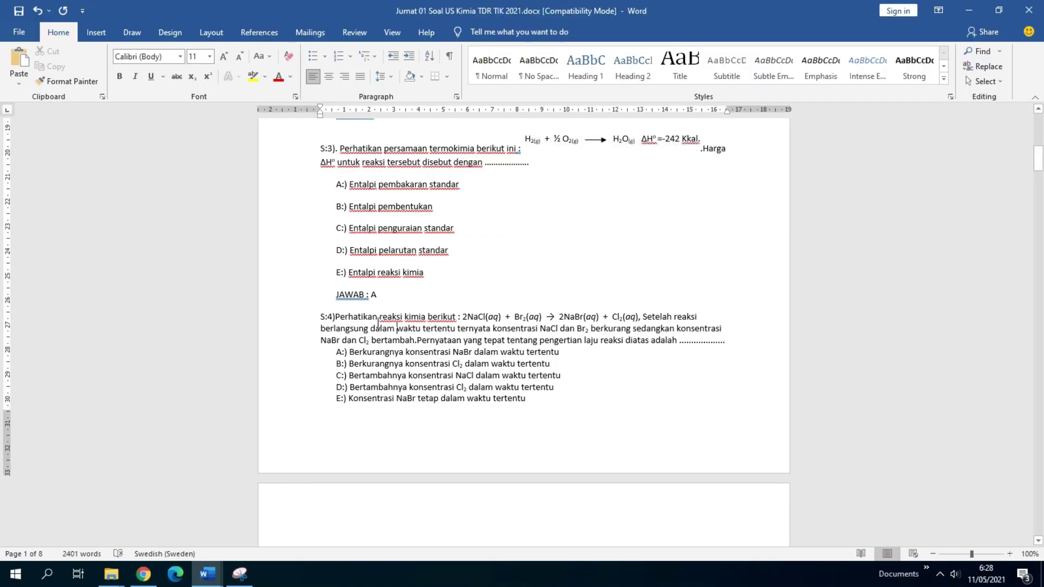
scroll(437, 373, "down", 5)
scroll(391, 396, "down", 3)
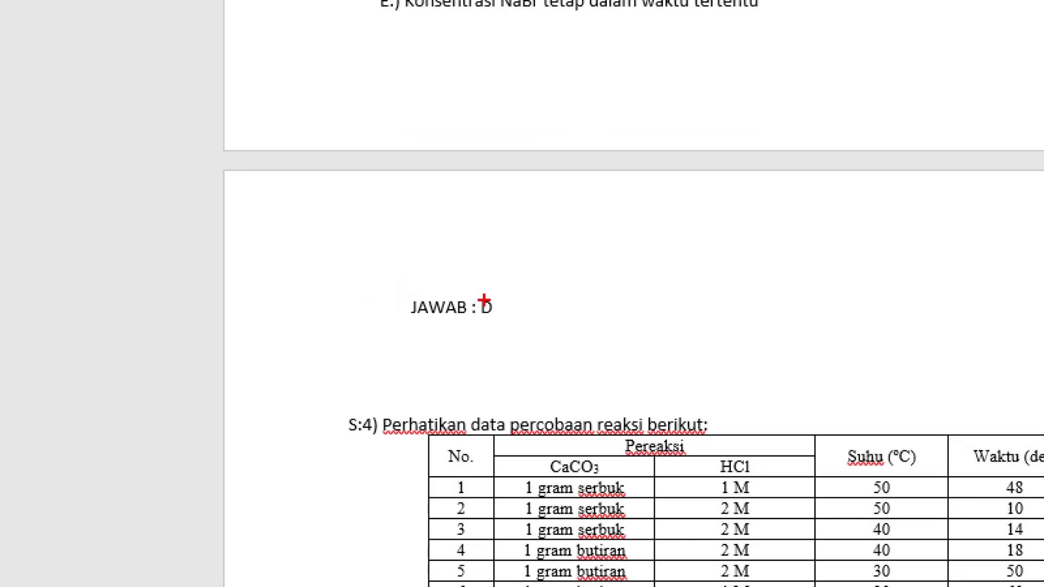
left_click_drag(386, 285, 354, 317)
left_click_drag(415, 339, 490, 276)
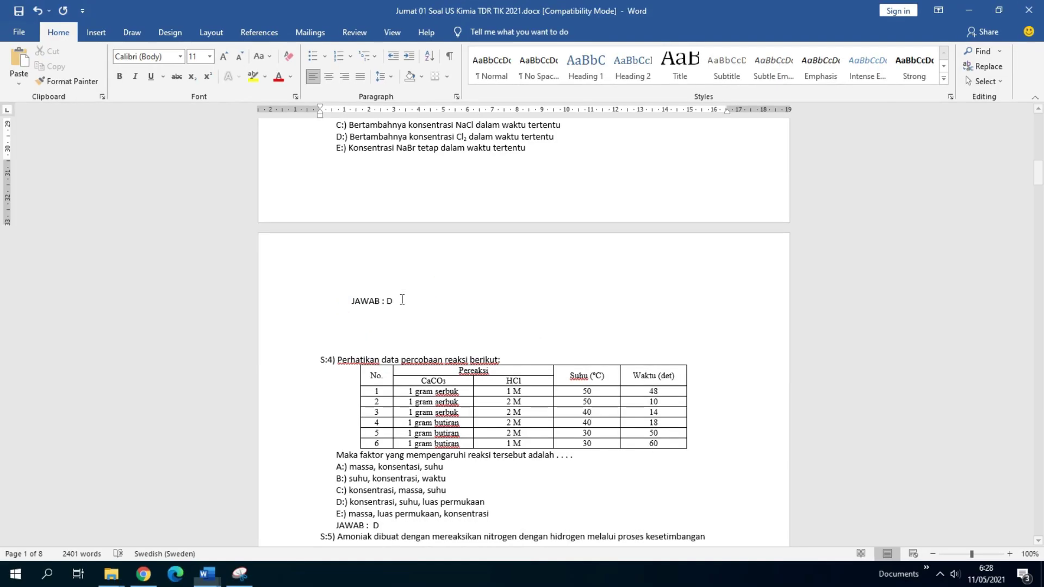
Step: Add a blank line above and below the reaction data table in question S:4
scroll(513, 307, "down", 4)
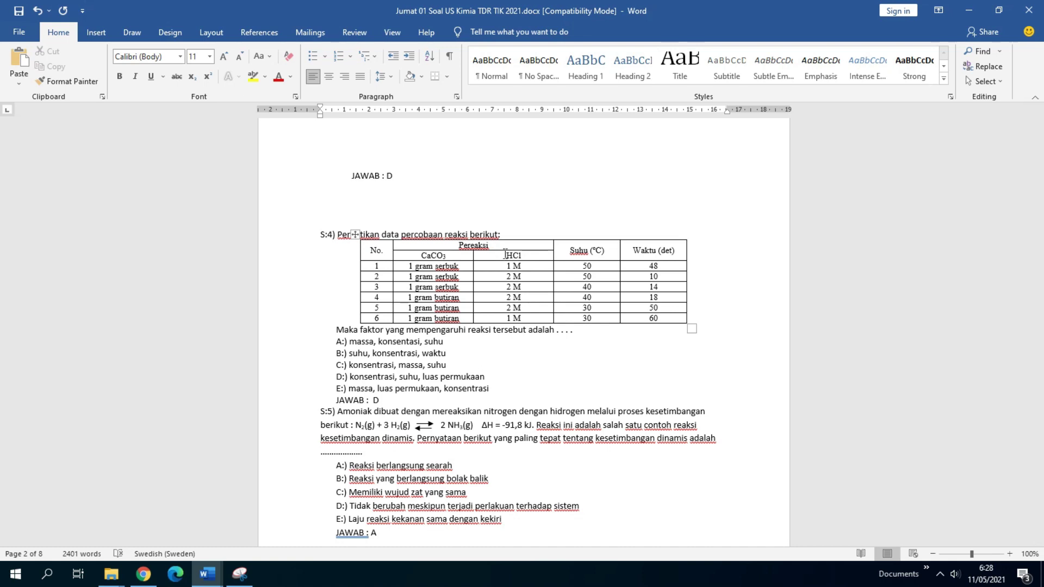
left_click(525, 232)
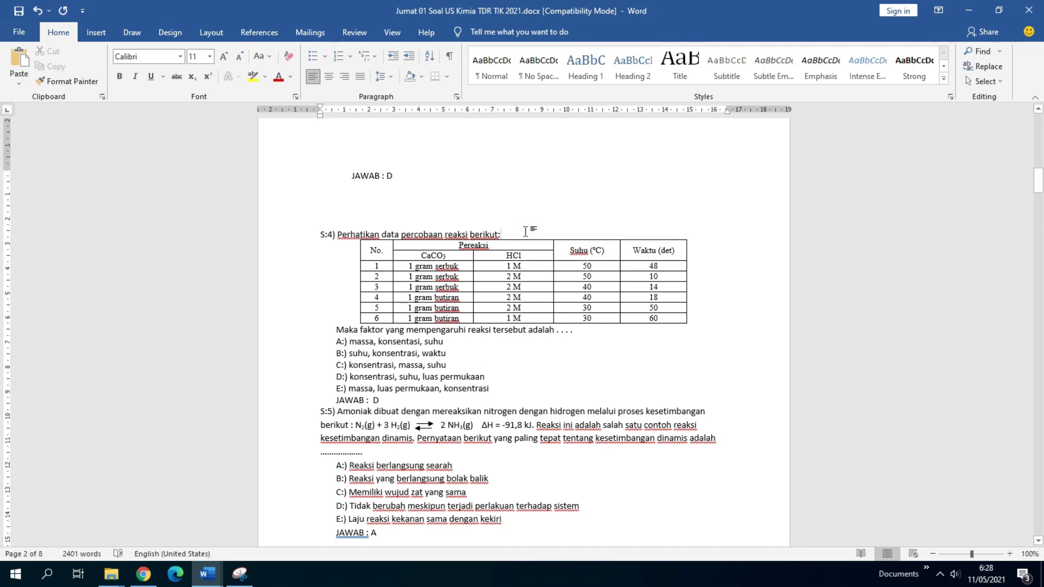
key("Return")
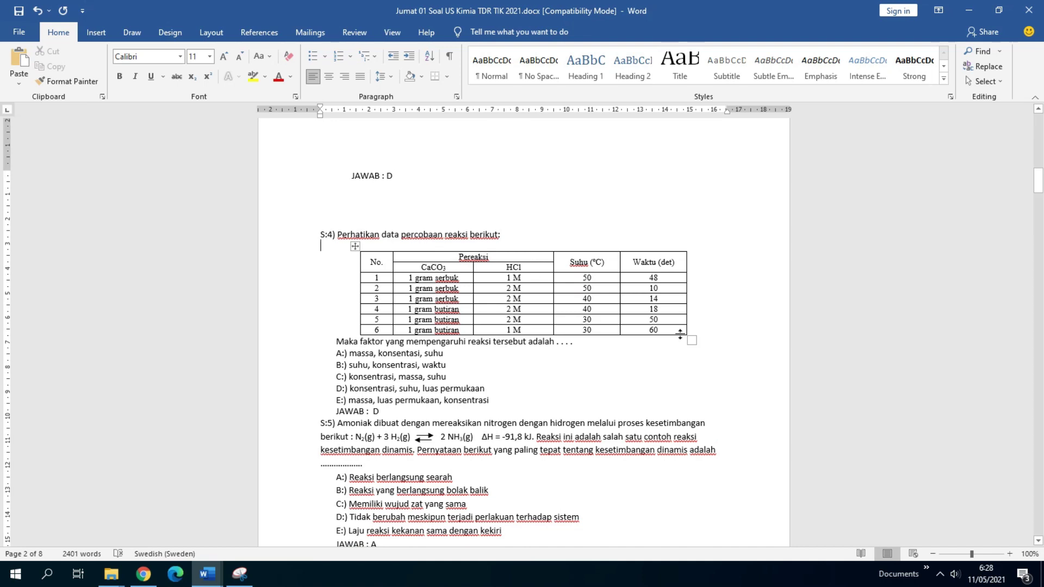
left_click(337, 342)
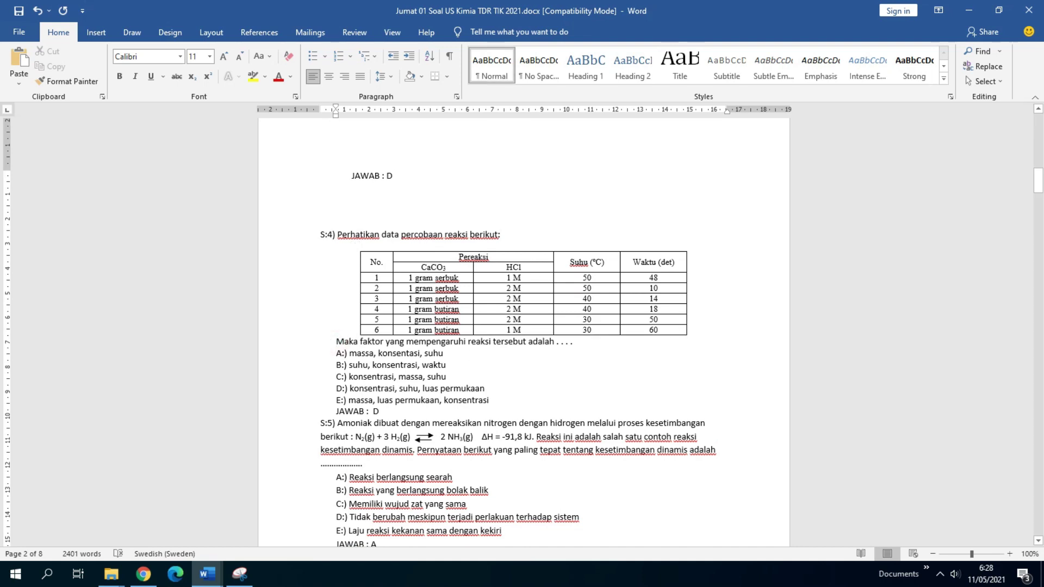
key("Return")
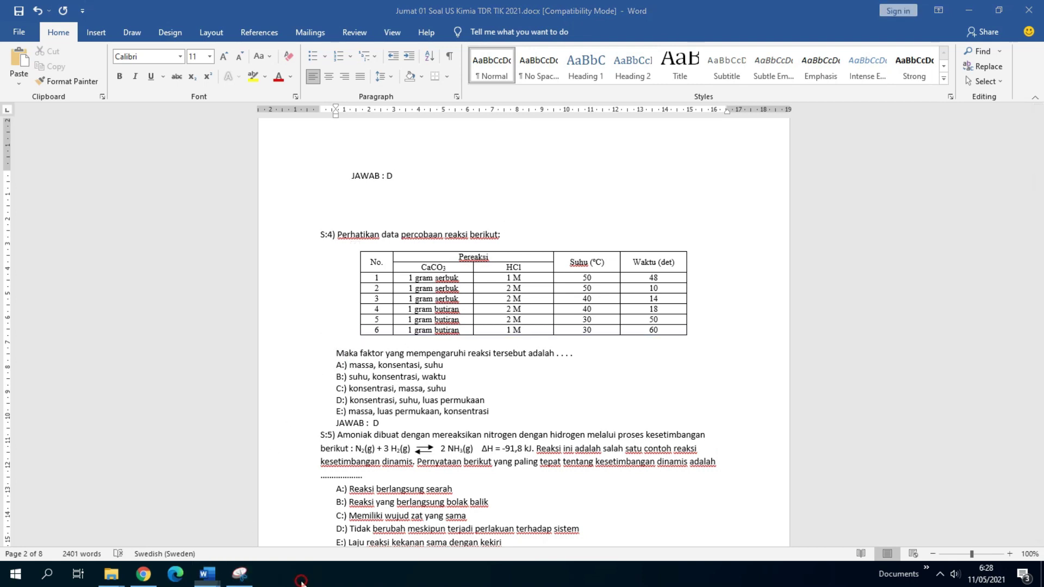
Step: Switch to Snipping Tool, capture the question S:4 table, and save it as the JPEG SOAL TABEL KIMIA in the gambar folder
left_click(245, 579)
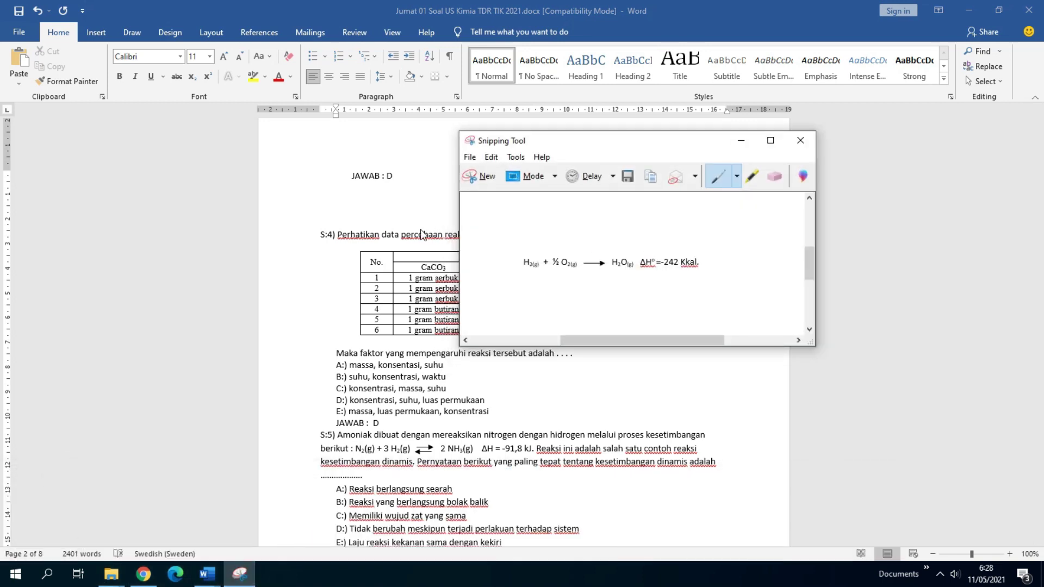
left_click(478, 177)
left_click_drag(354, 248, 689, 340)
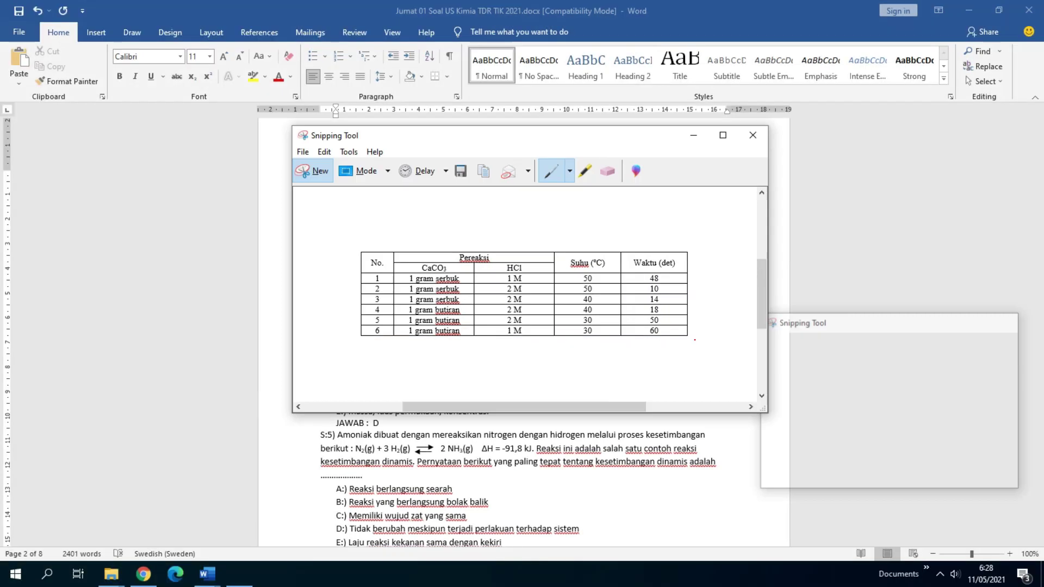
left_click(462, 173)
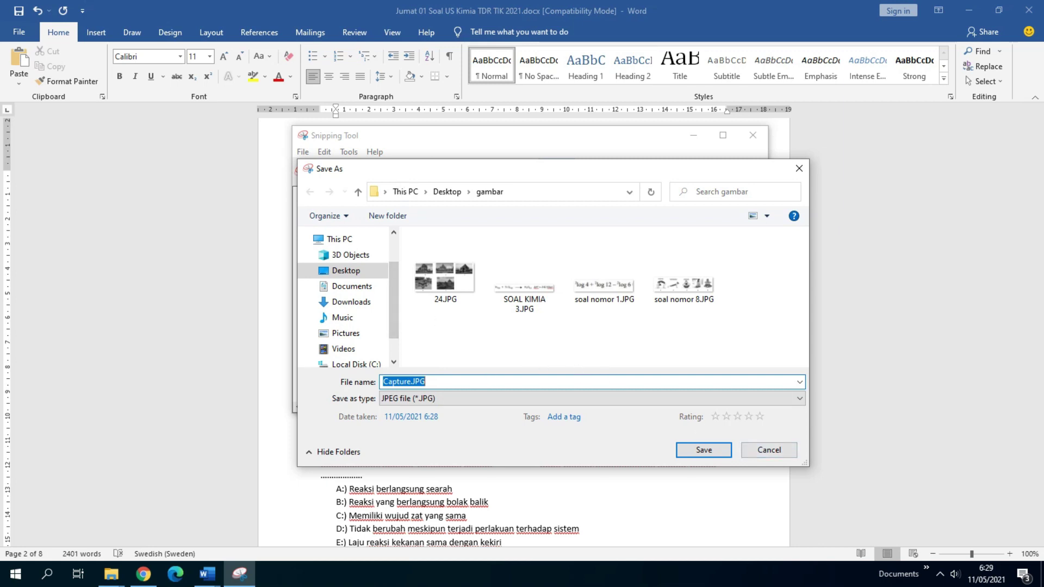
type("SOAL TABEL KIMIA")
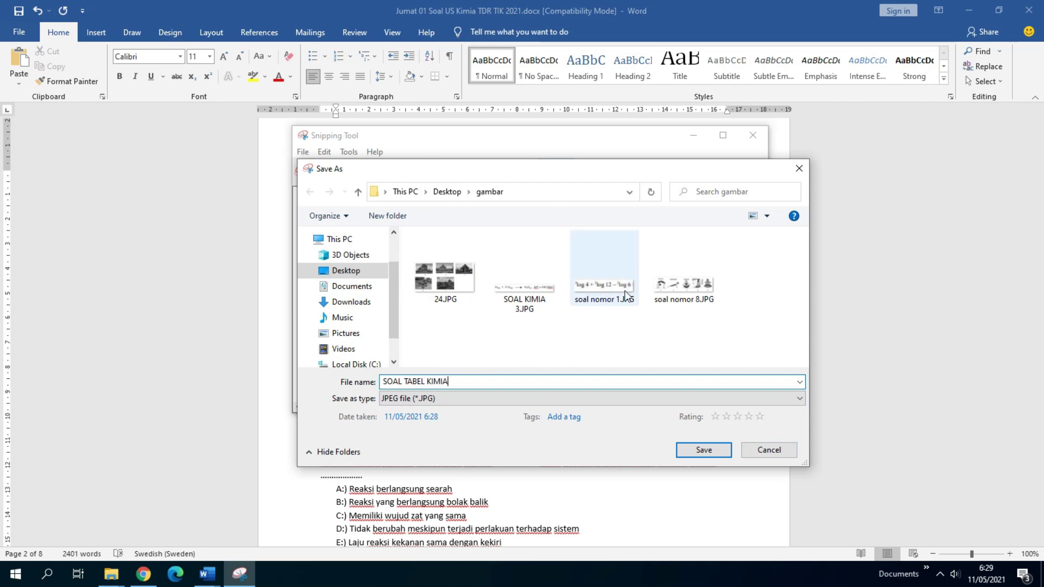
left_click(715, 451)
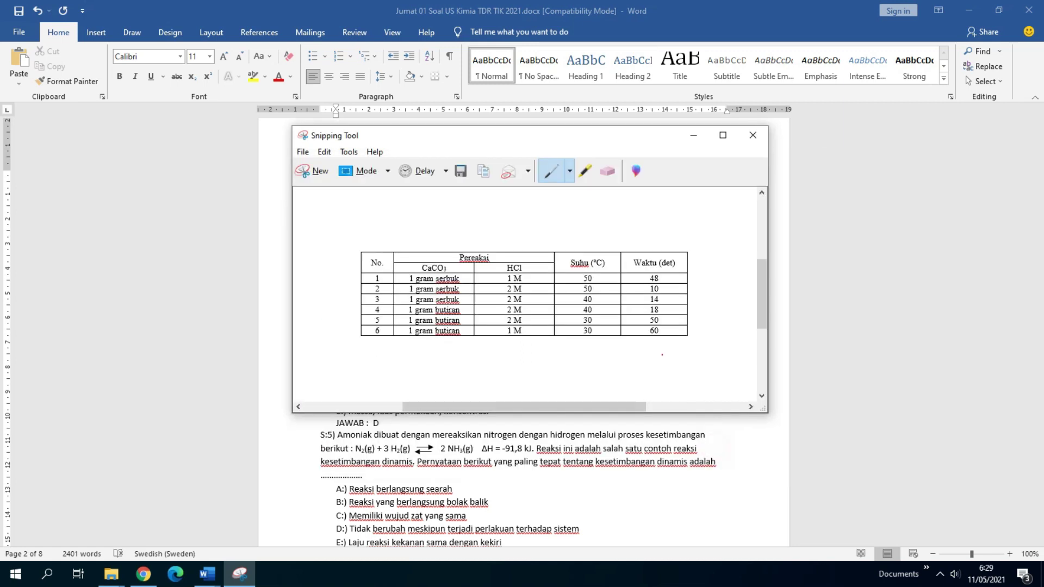
left_click(690, 140)
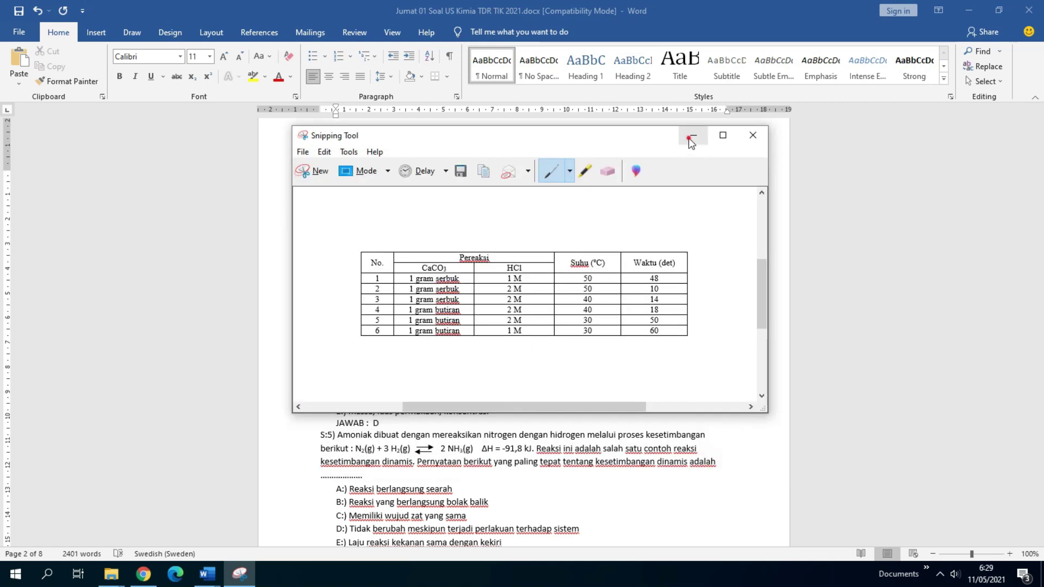
Step: Delete the entire original reaction data table from question S:4
left_click(356, 248)
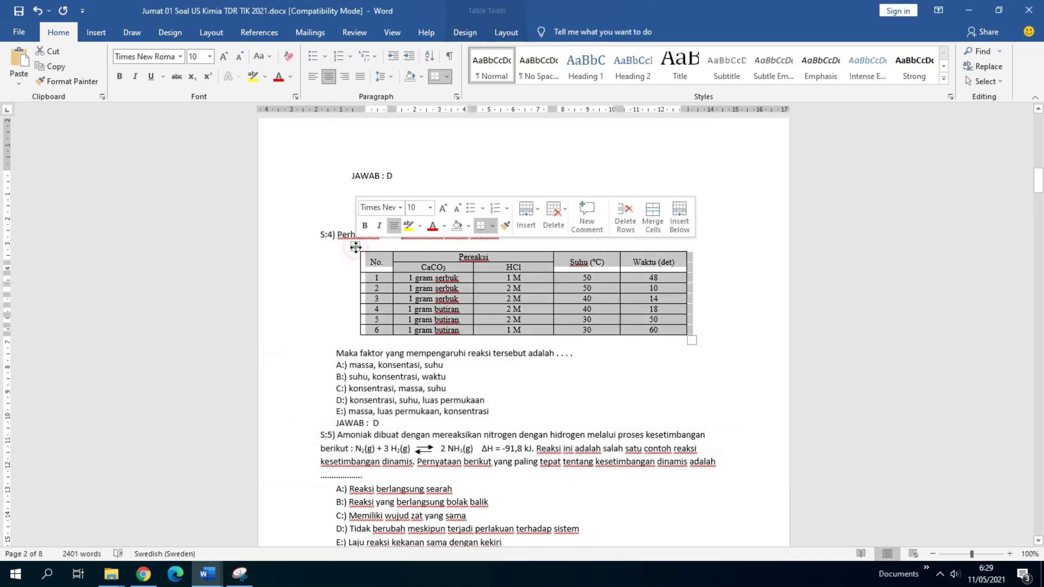
left_click(564, 220)
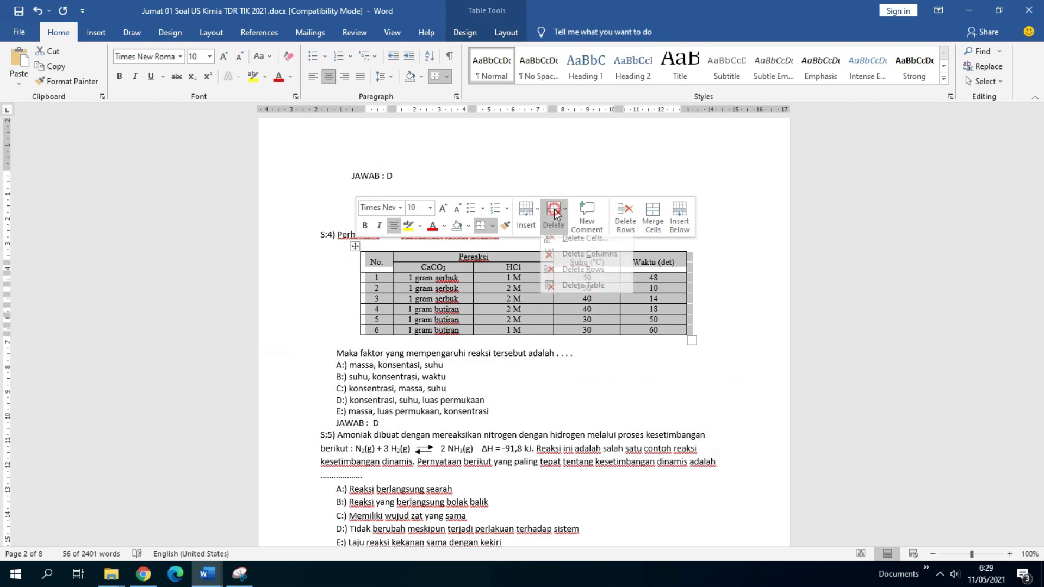
left_click(572, 288)
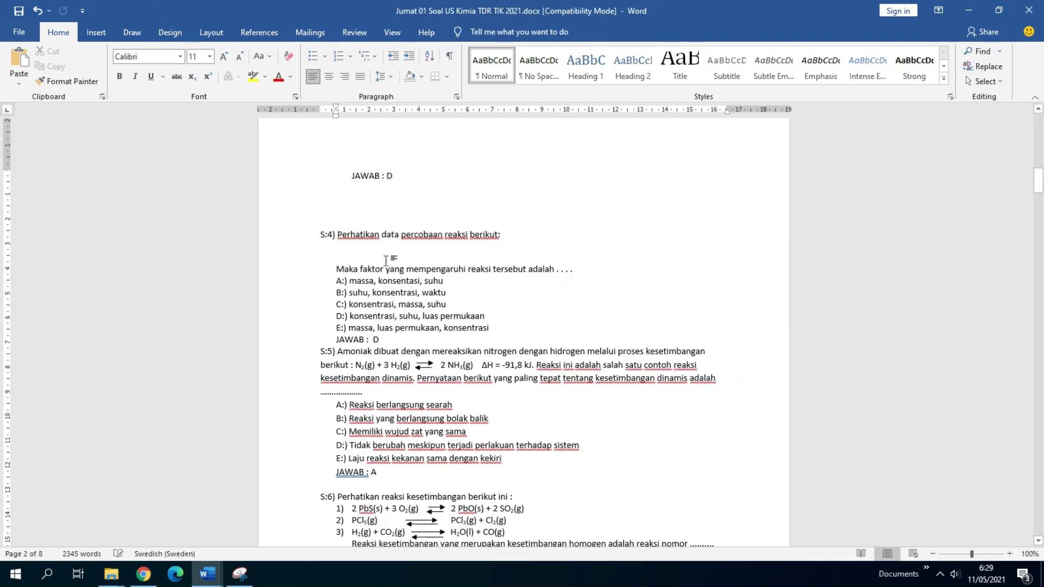
Step: Place the cursor on the empty line under question S:4 and copy SOAL TABEL KIMIA.JPG from the gambar folder in File Explorer
left_click(372, 248)
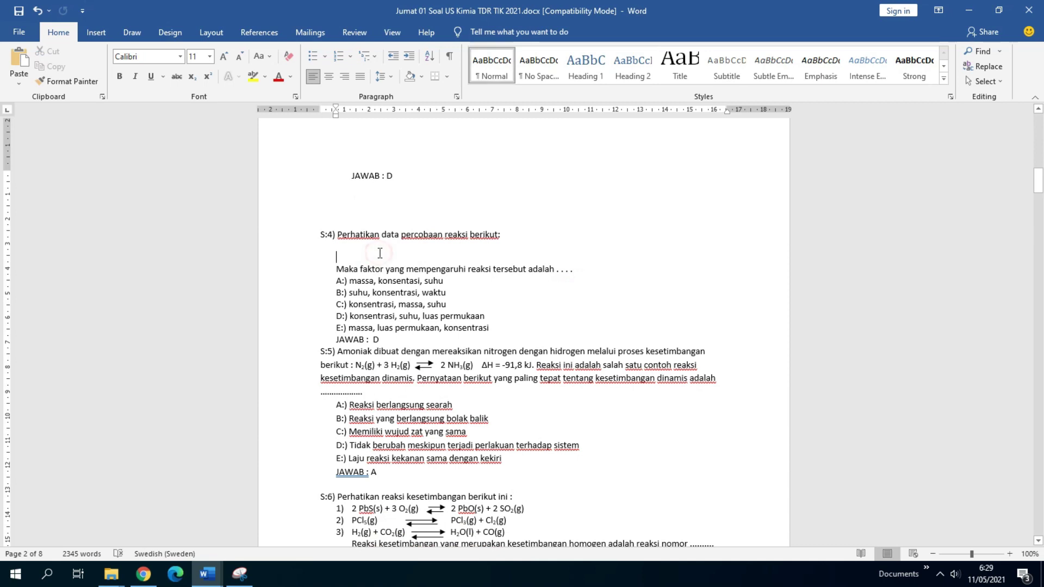
left_click(121, 575)
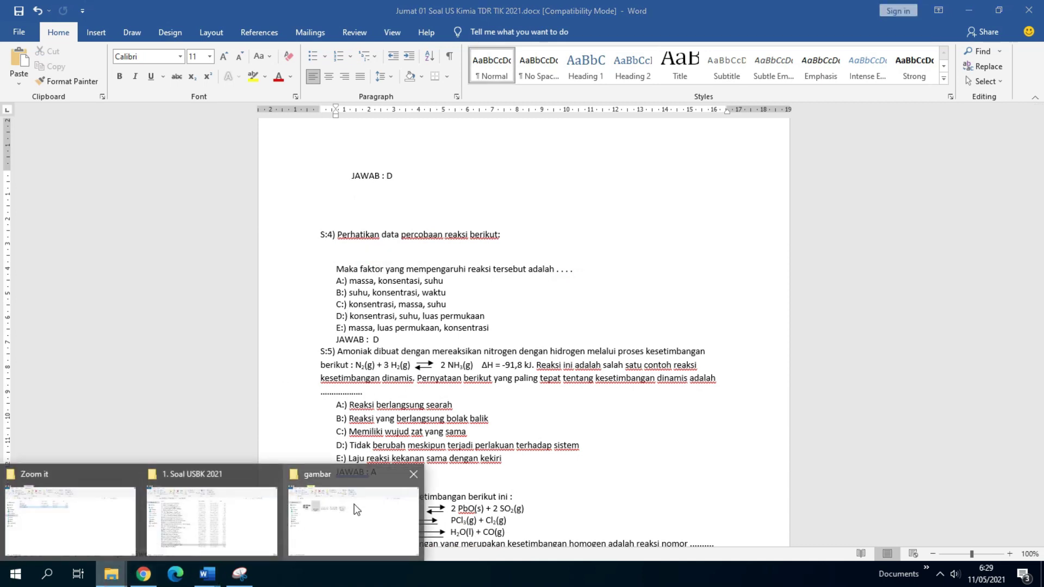
left_click(354, 522)
left_click(424, 182)
right_click(425, 178)
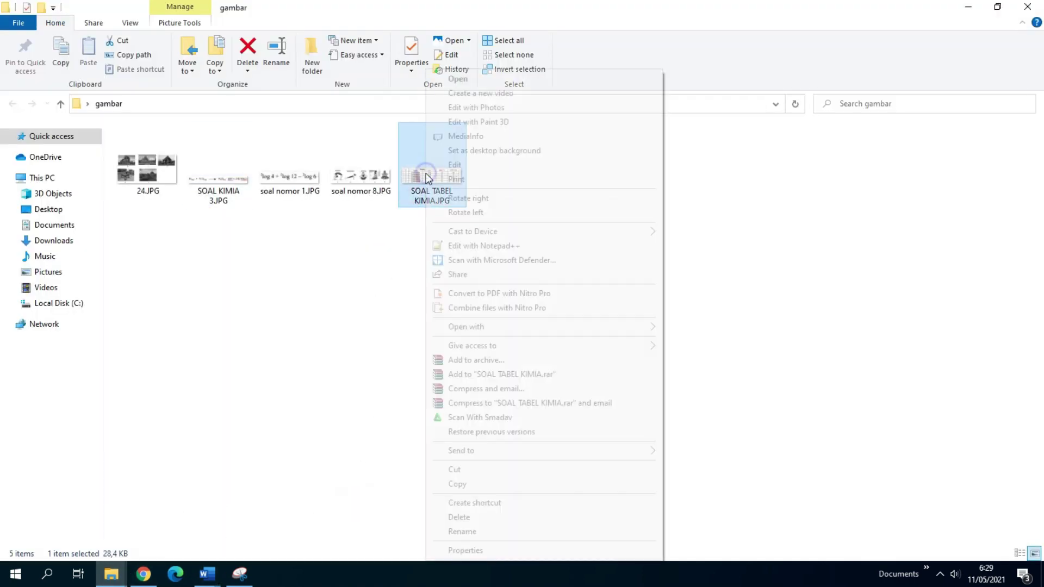
left_click(458, 484)
Step: Switch back to the Jumat 01 Soal US Kimia document in Word and paste the table image where the original table was
mouse_move(208, 574)
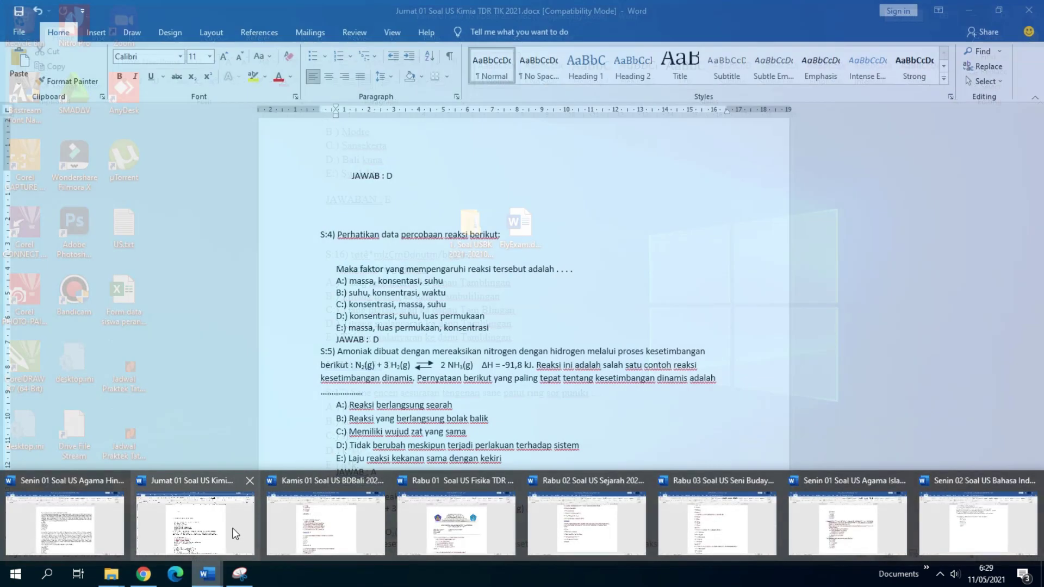
left_click(228, 527)
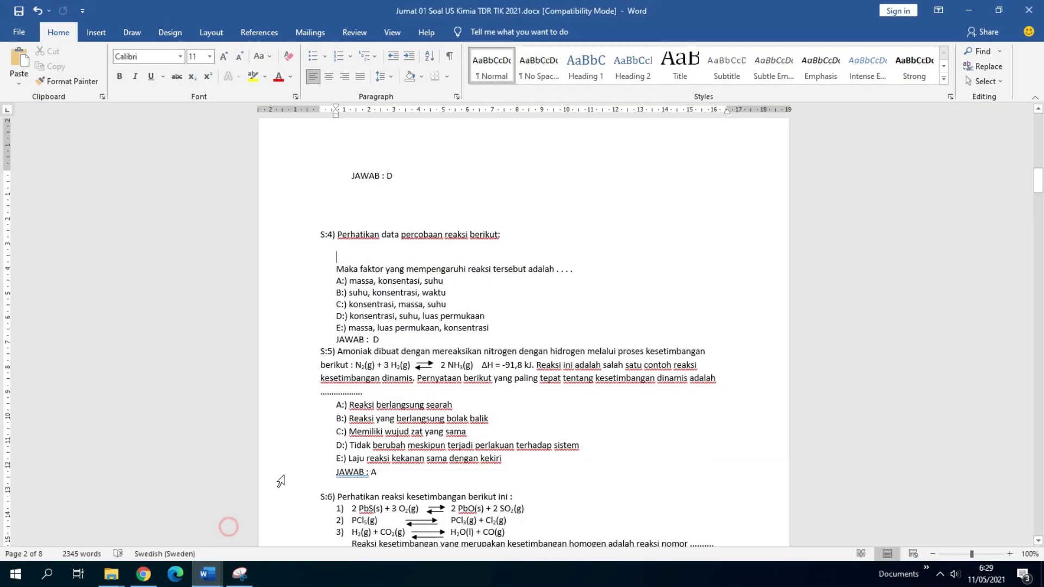
right_click(346, 251)
left_click(374, 304)
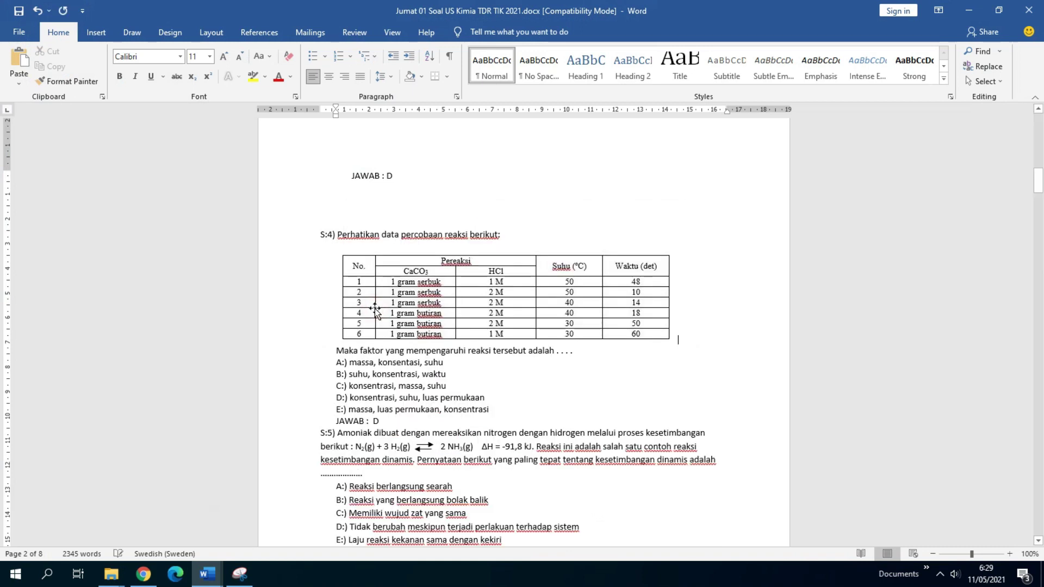
left_click(473, 285)
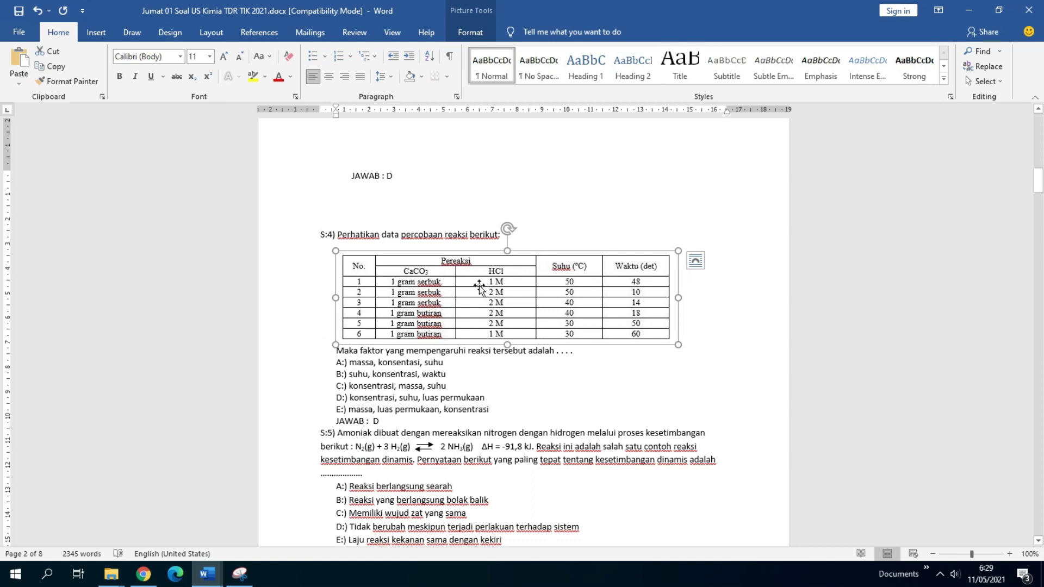
Step: Review questions S:5 to S:9 for tables, equations and layouts that need reformatting
scroll(466, 322, "down", 6)
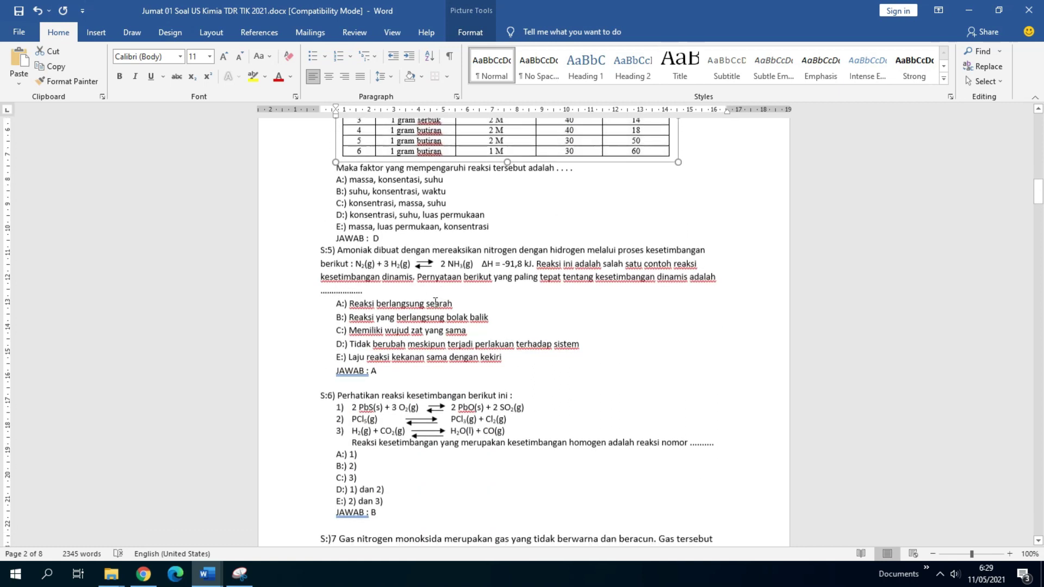
scroll(445, 372, "down", 2)
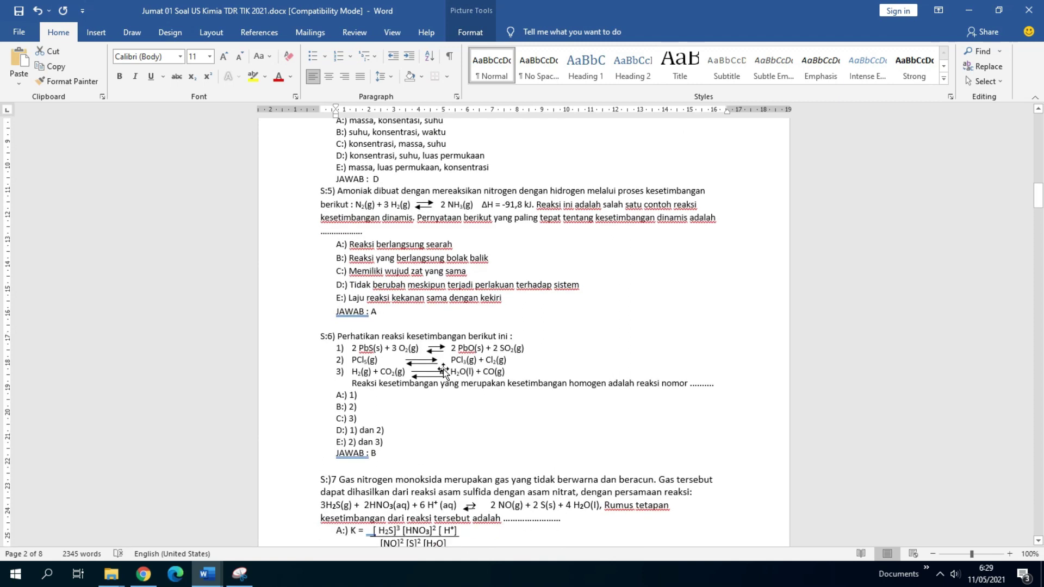
scroll(445, 372, "down", 6)
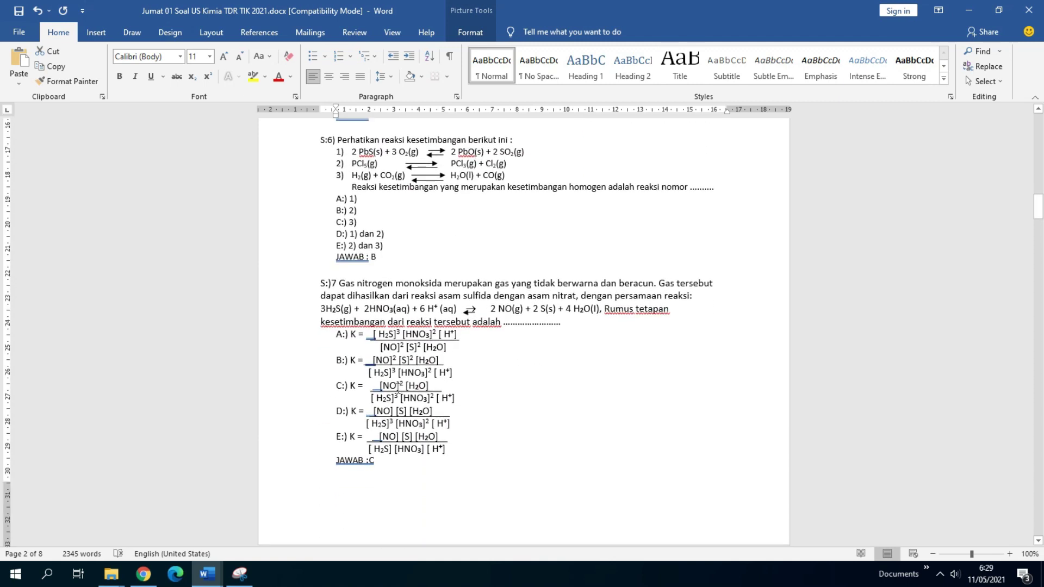
scroll(425, 416, "down", 4)
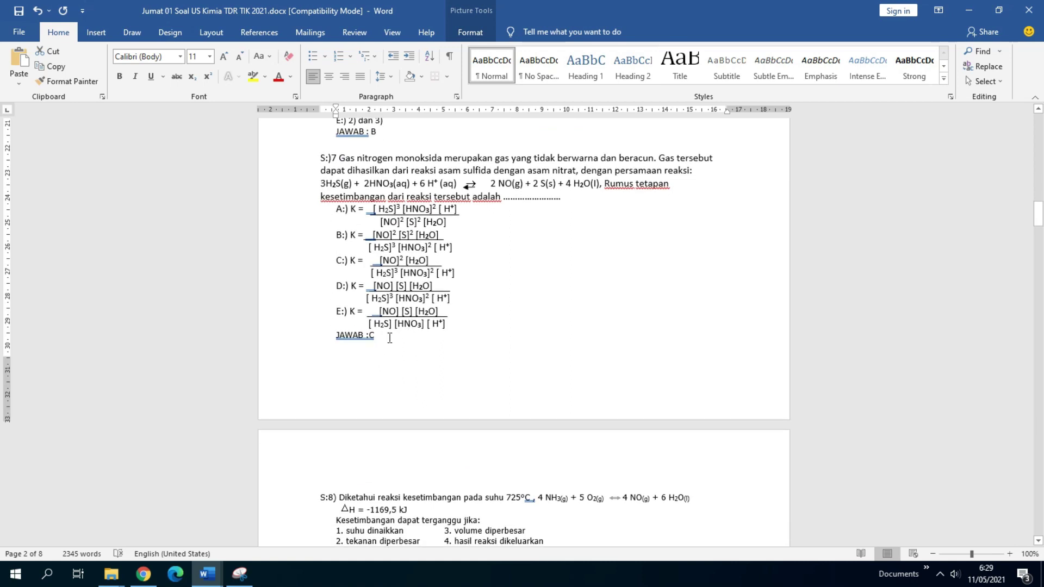
scroll(390, 338, "down", 4)
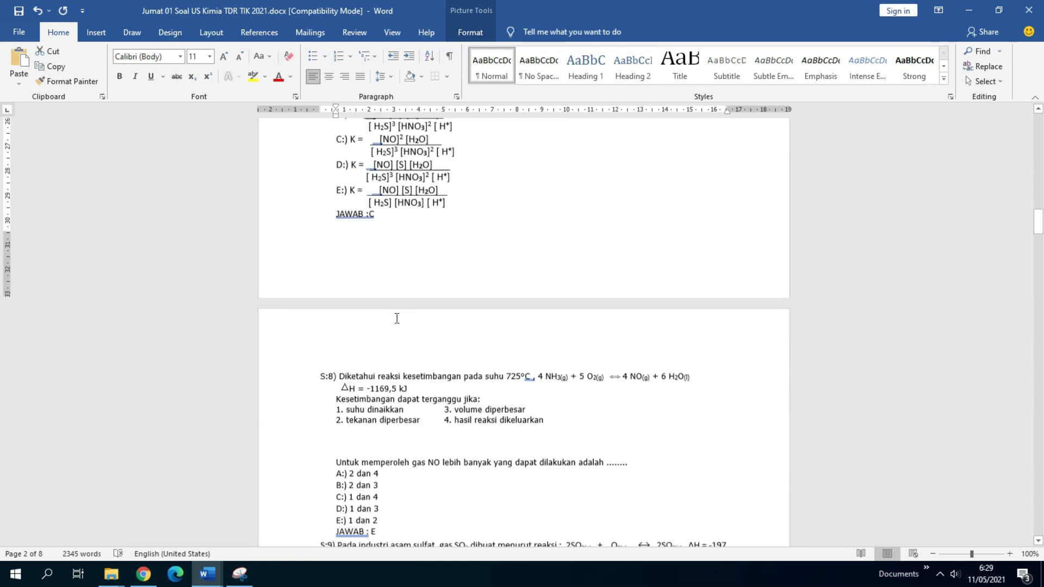
left_click(366, 211)
triple_click(378, 210)
scroll(381, 354, "down", 3)
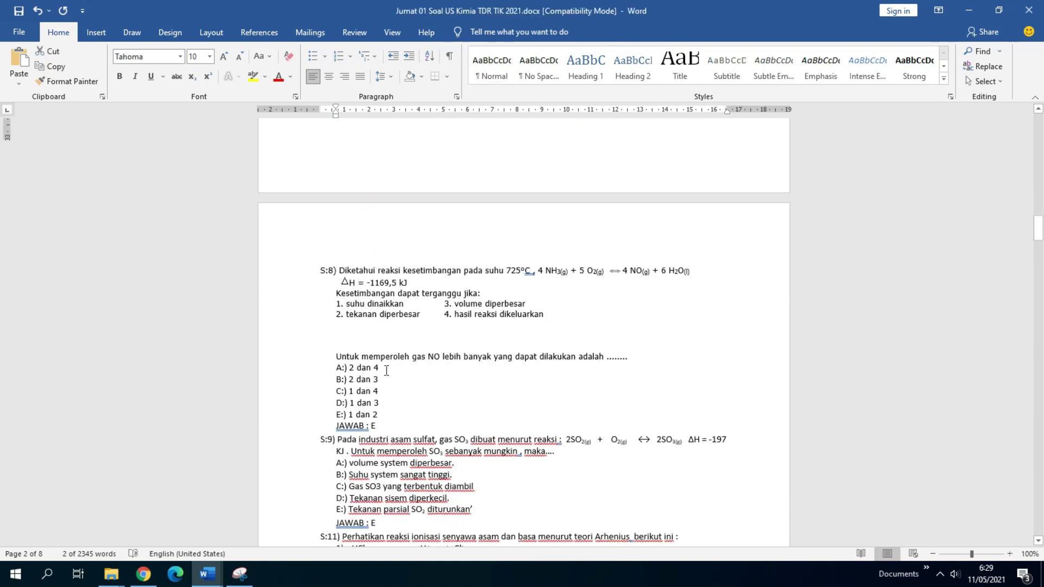
scroll(386, 371, "down", 2)
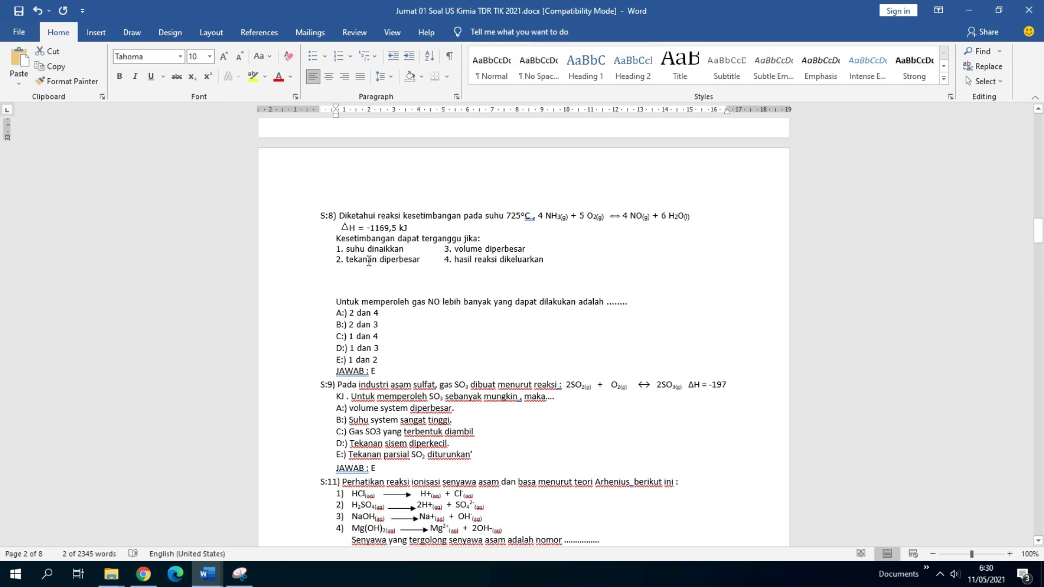
Step: Move "3. volume diperbesar" in question S:8 onto its own line below "2. tekanan diperbesar"
left_click(344, 249)
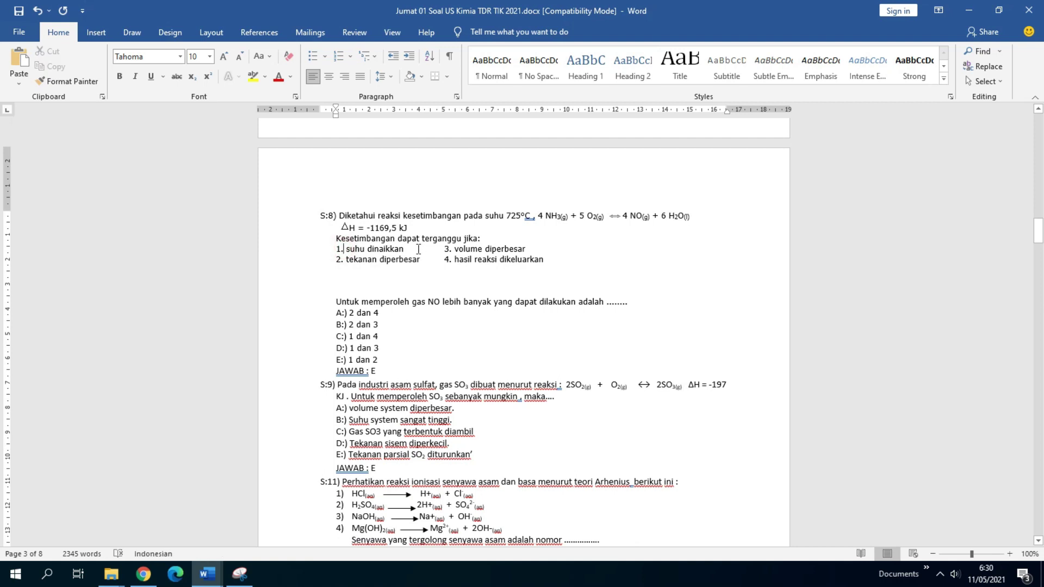
left_click(440, 249)
left_click_drag(526, 249, 447, 248)
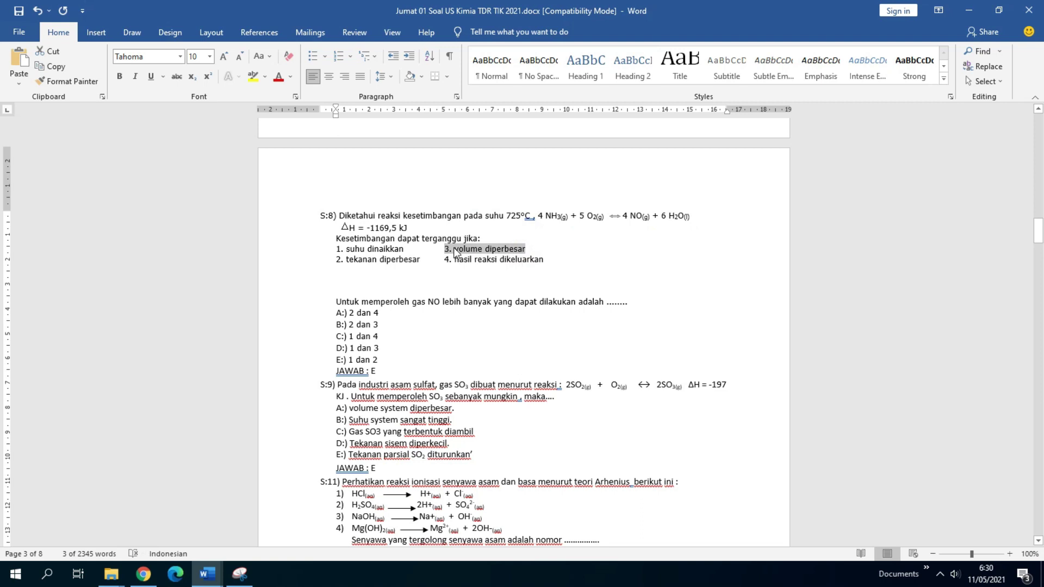
key("Delete")
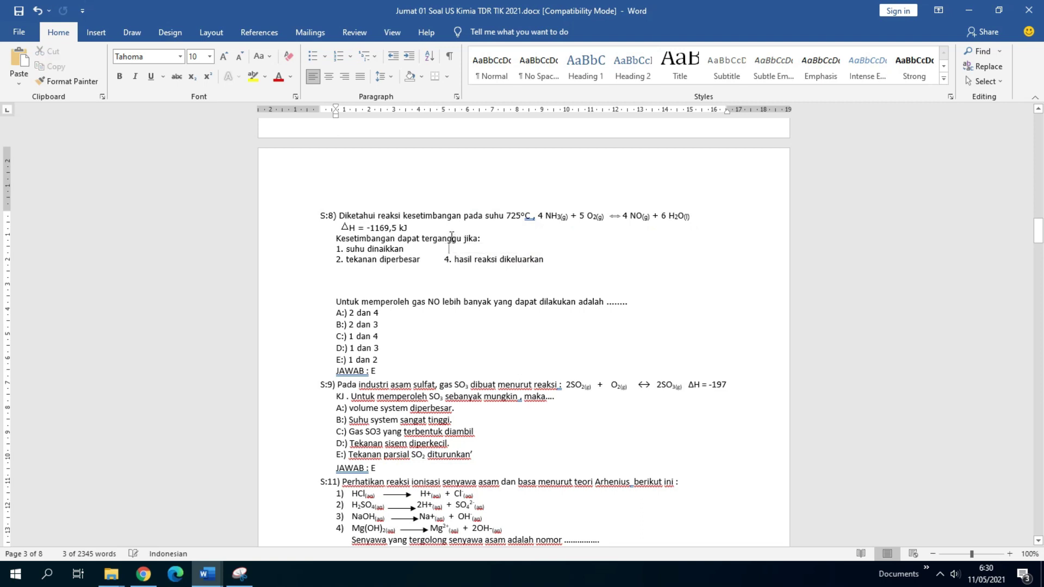
left_click(428, 261)
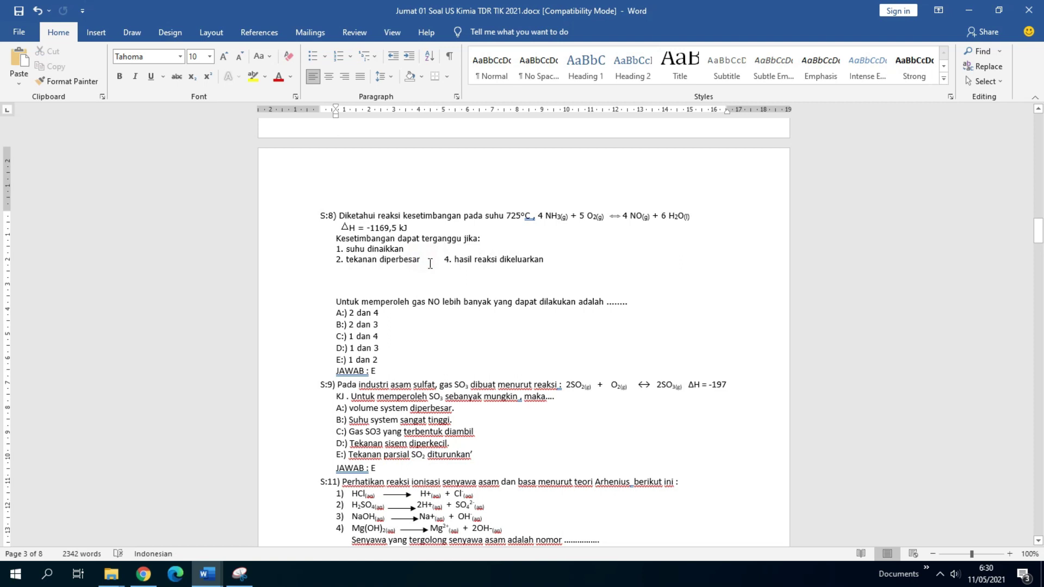
key("Return")
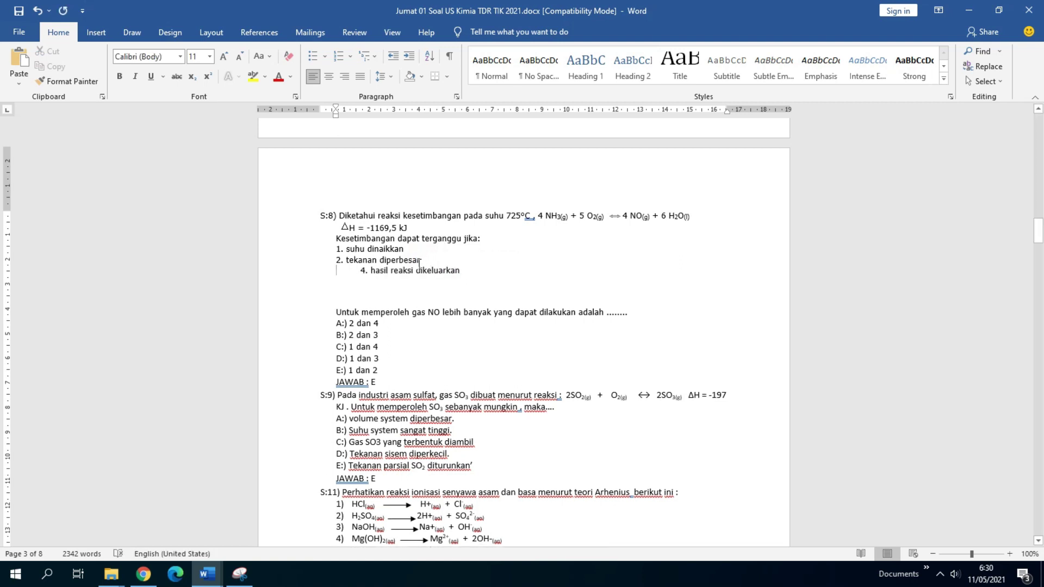
key("ctrl+v")
Step: Move "4. hasil reaksi dikeluarkan" in question S:8 onto its own line directly below "3. volume diperbesar"
left_click_drag(537, 269, 440, 270)
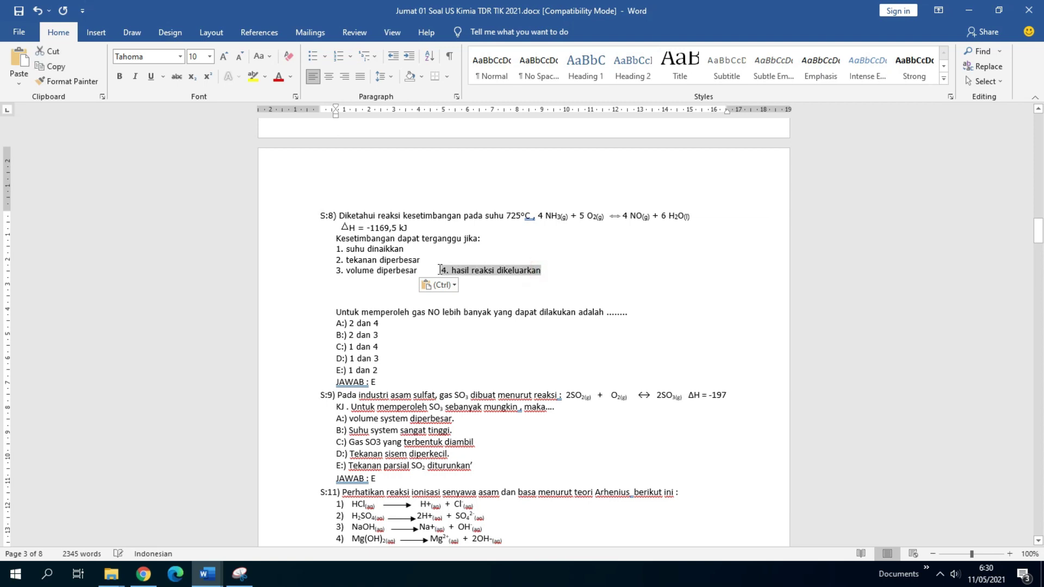
key("ctrl+x")
key("BackSpace")
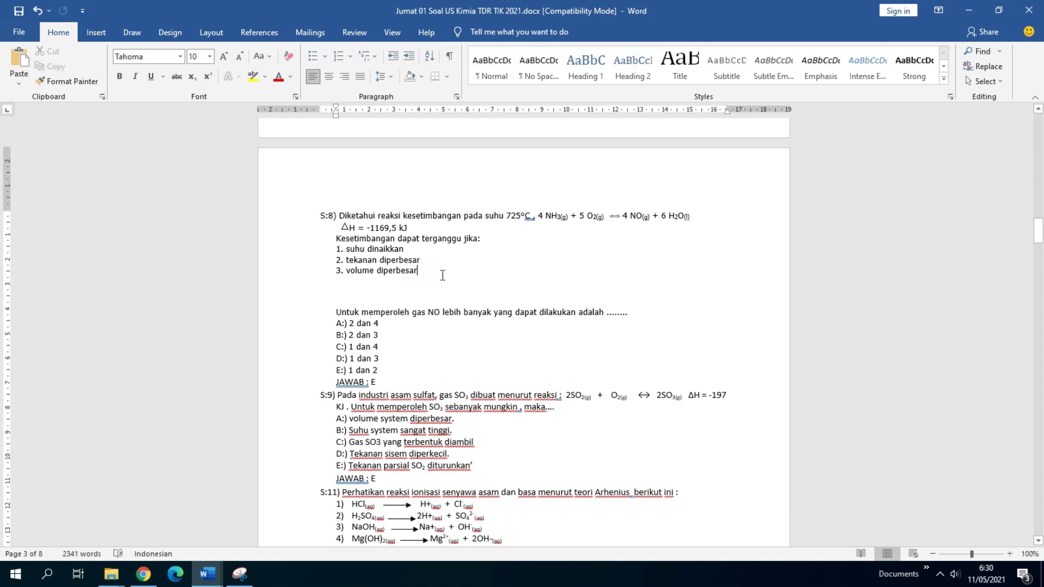
key("Return")
key("ctrl+v")
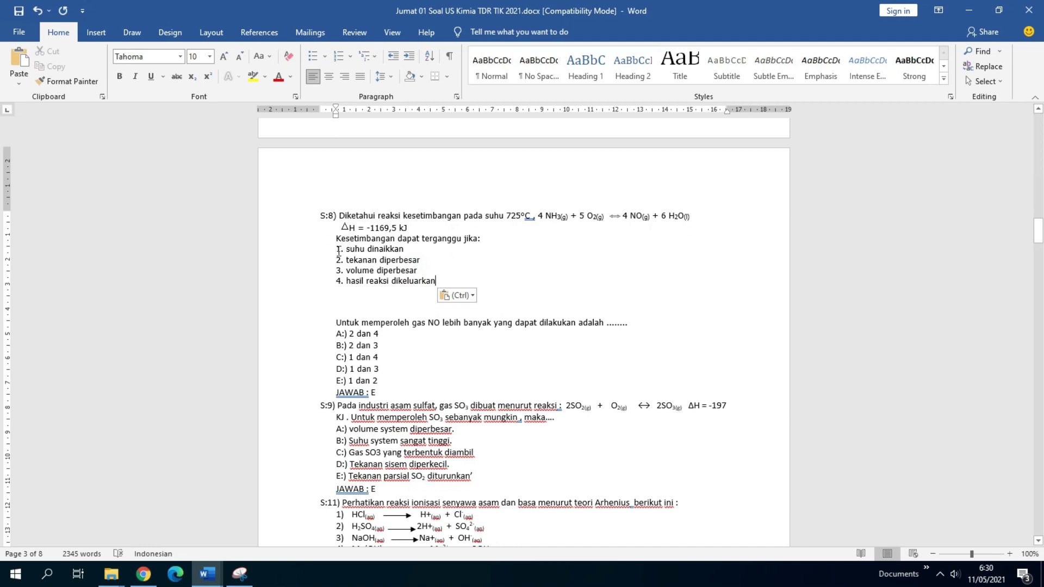
left_click_drag(334, 250, 367, 282)
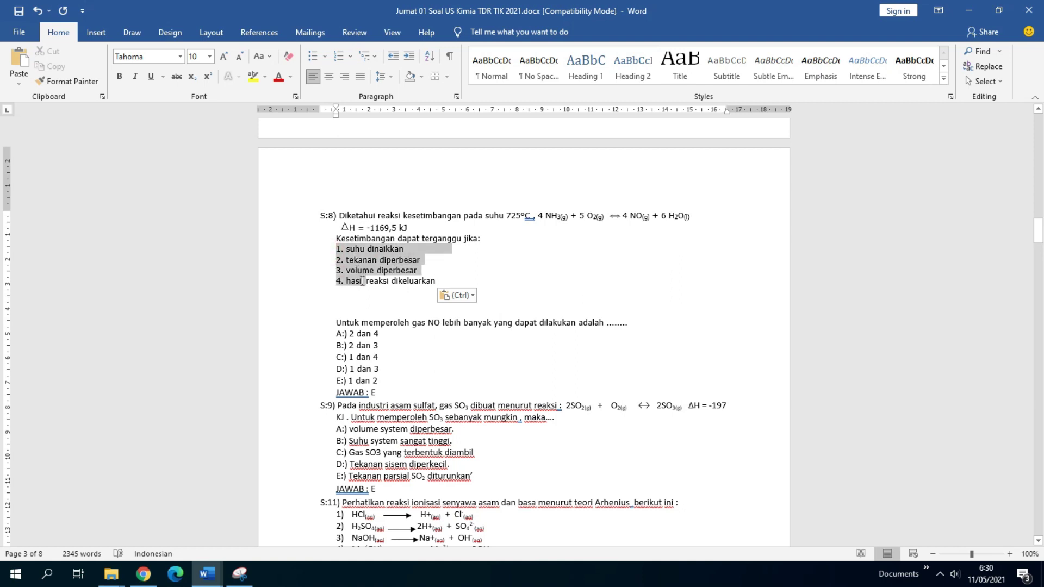
left_click(394, 291)
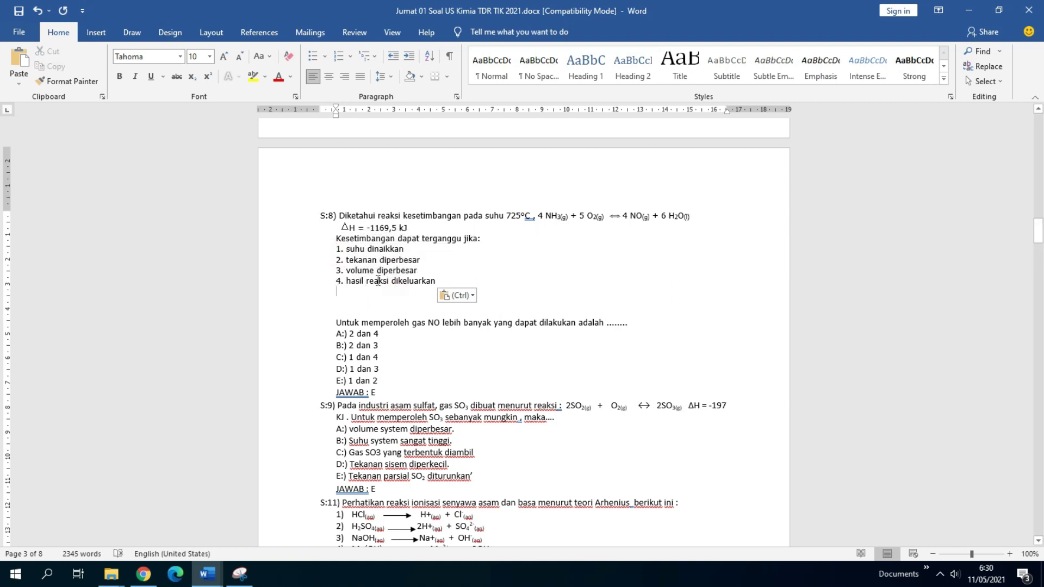
left_click(419, 251)
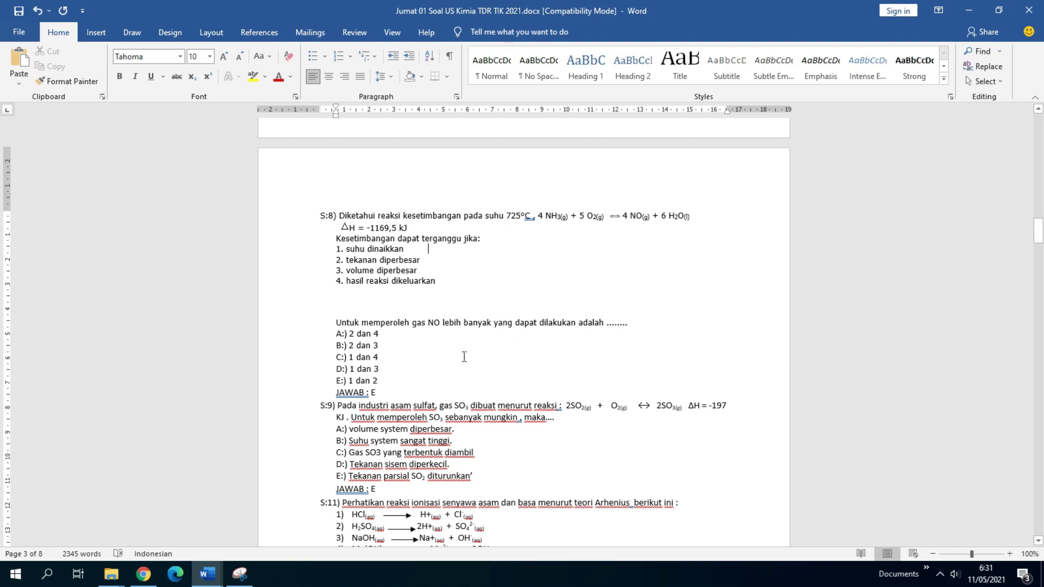
Step: Look over questions S:11 to S:13, and switch to the Kamis 01 Soal US BDBali 2021 document in Word
scroll(453, 356, "down", 5)
scroll(425, 359, "down", 4)
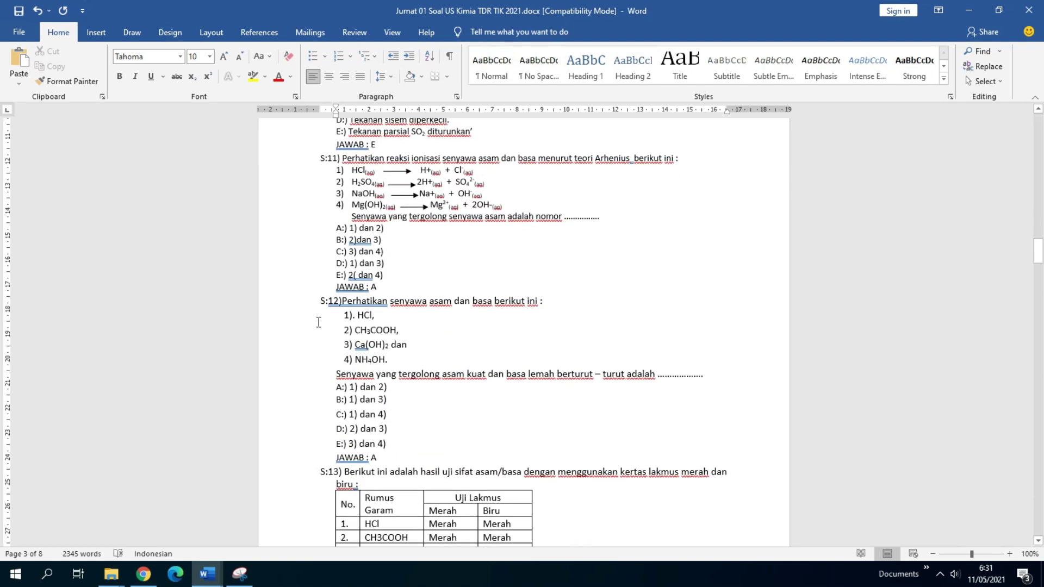
scroll(362, 313, "down", 3)
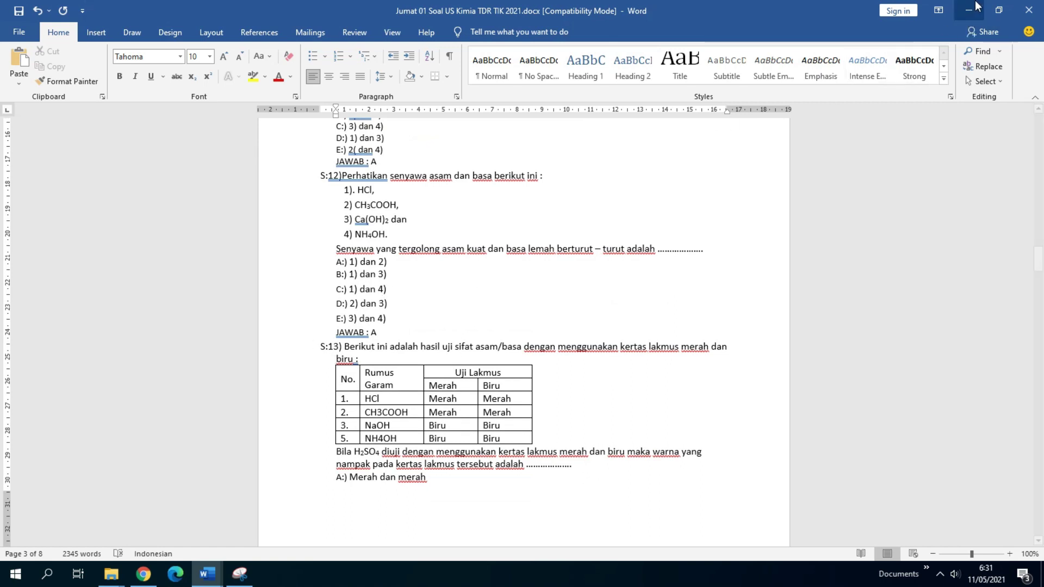
left_click(970, 21)
left_click(207, 574)
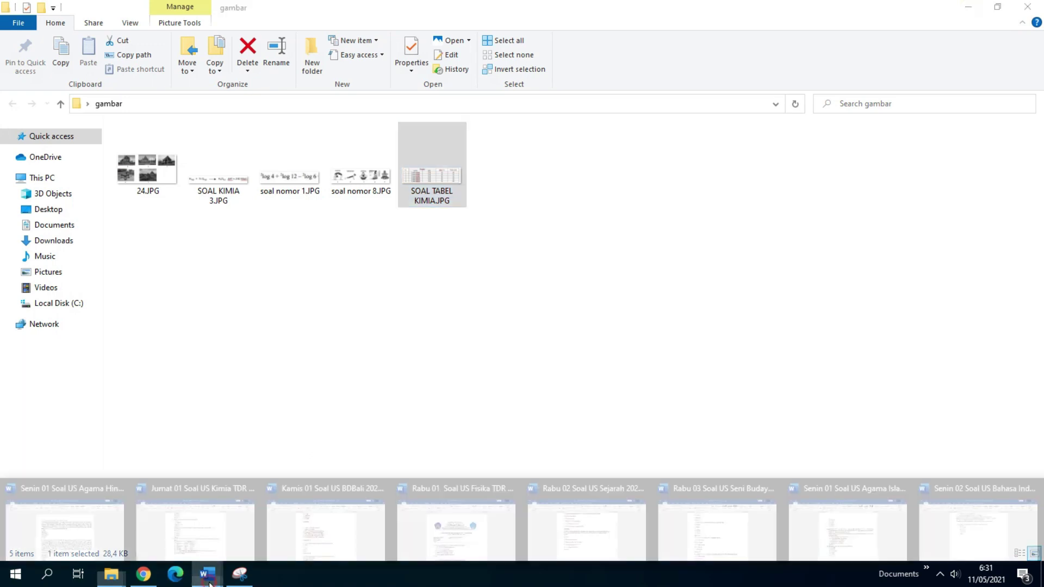
left_click(228, 528)
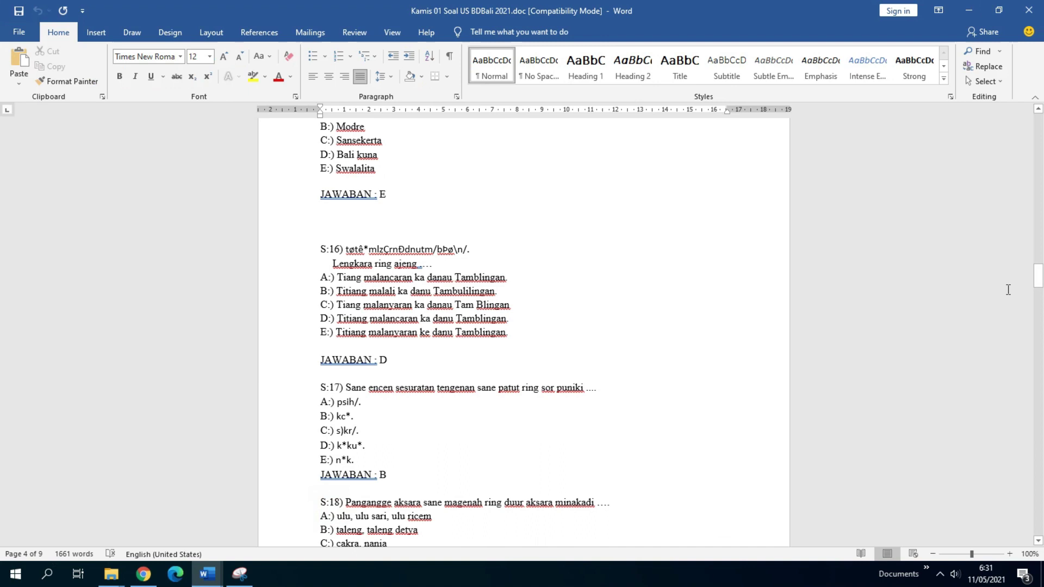
Step: Examine how question S:1 at the start of the document formats its number, answer option labels and JAWABAN line
left_click_drag(1039, 275, 1039, 130)
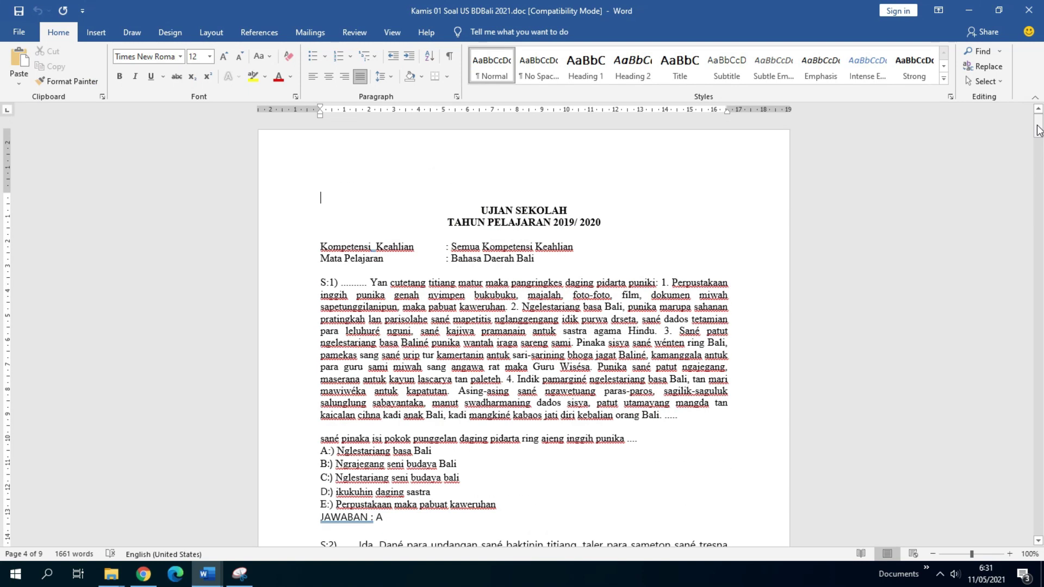
scroll(470, 245, "down", 2)
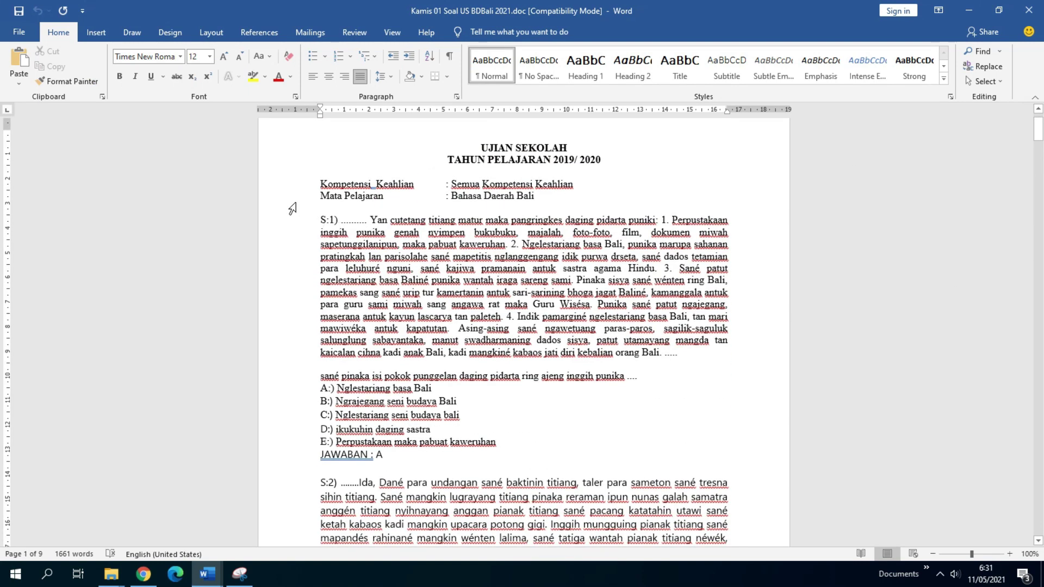
left_click_drag(320, 220, 338, 223)
scroll(397, 330, "down", 3)
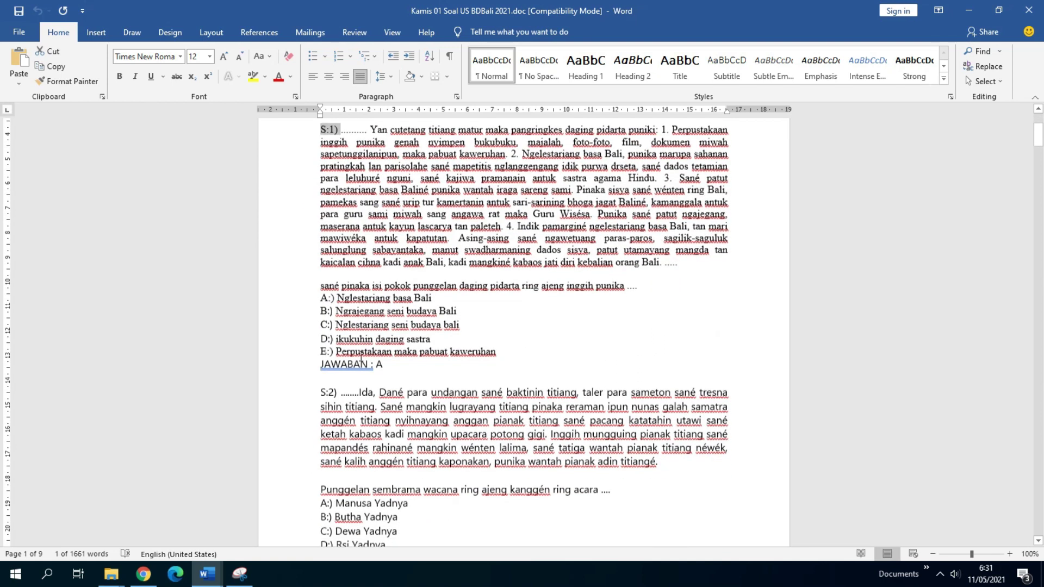
scroll(334, 307, "up", 1)
left_click_drag(320, 325, 332, 366)
left_click(328, 353)
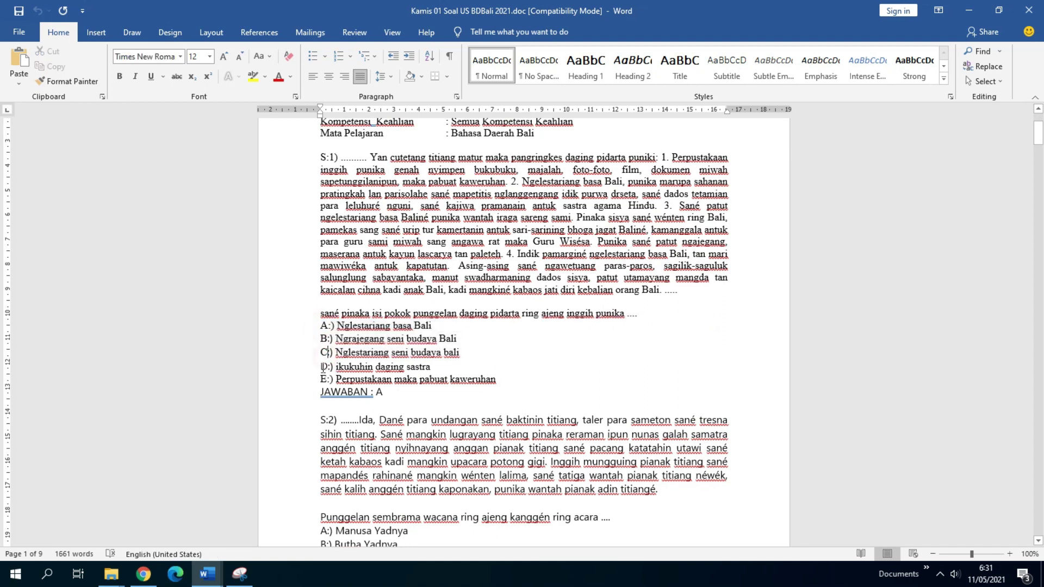
left_click_drag(321, 397, 381, 384)
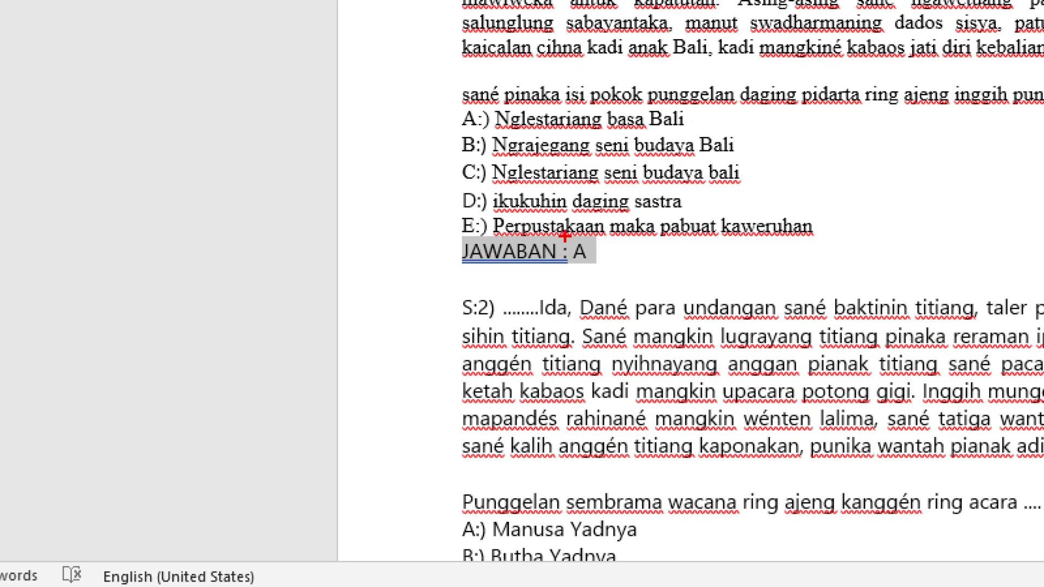
left_click_drag(533, 234, 532, 257)
key("e")
left_click_drag(569, 317, 563, 256)
left_click_drag(541, 245, 481, 283)
left_click_drag(482, 213, 535, 294)
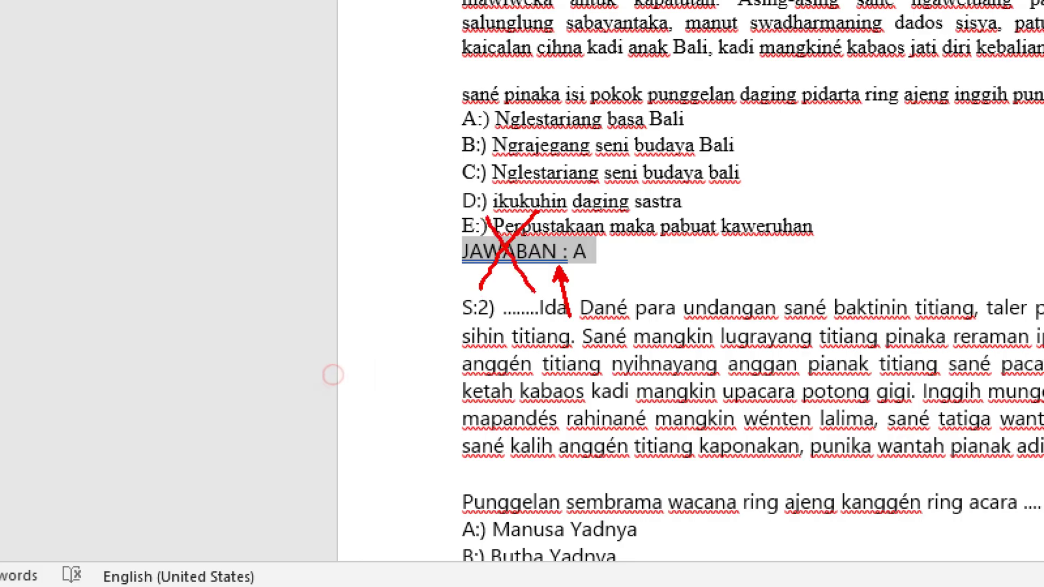
key("Escape")
Step: Review the questions from S:2 onward and examine the Balinese script text in question S:16
scroll(402, 373, "down", 3)
left_click(408, 367)
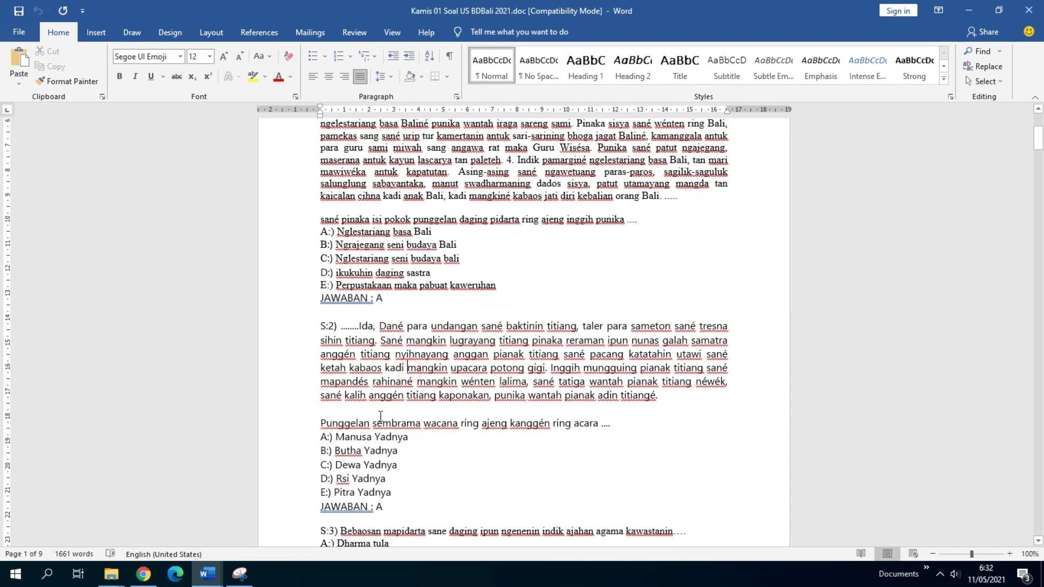
scroll(384, 417, "down", 3)
left_click_drag(1038, 144, 1030, 121)
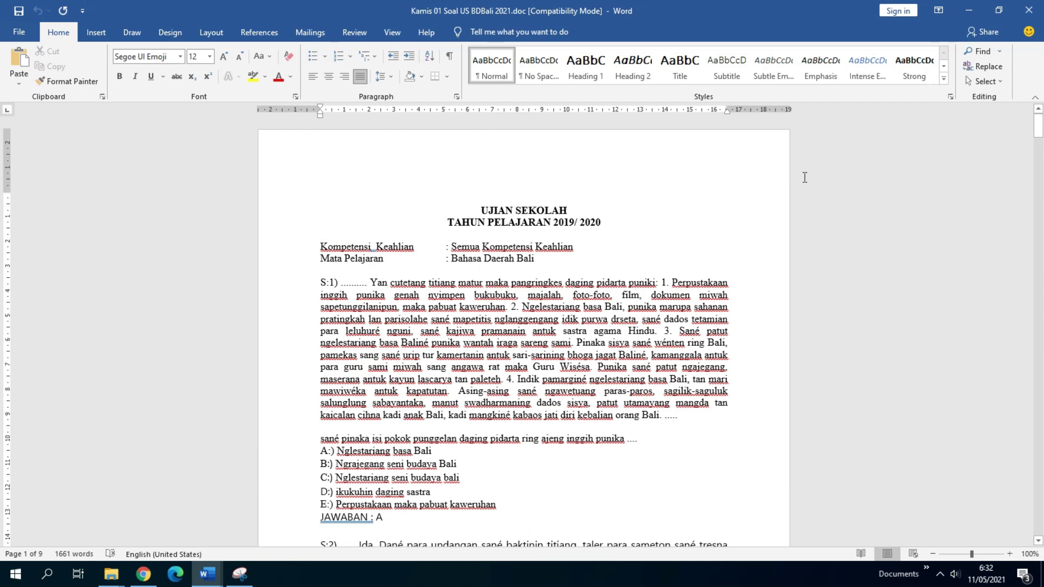
scroll(447, 288, "down", 6)
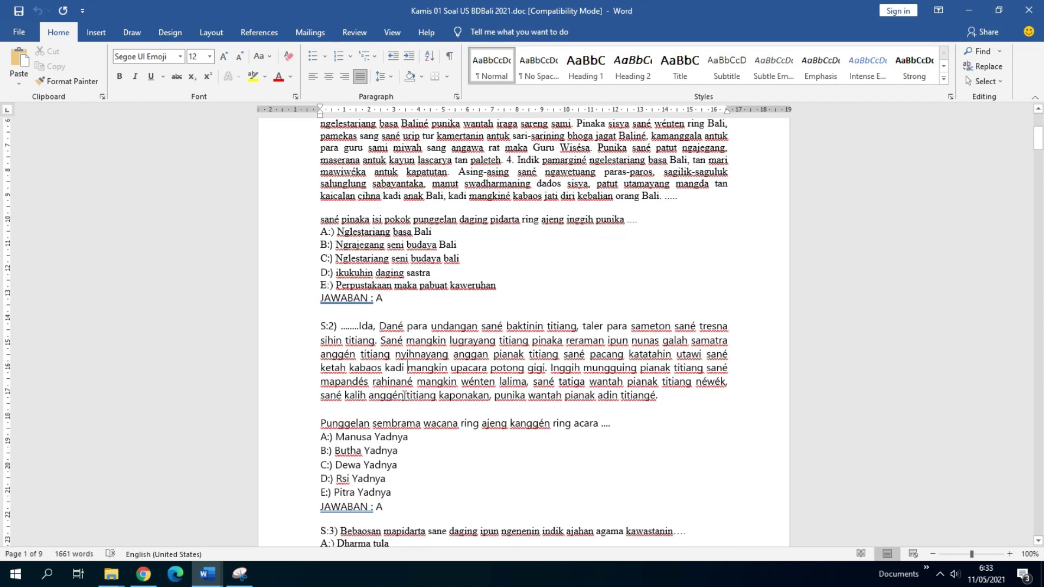
scroll(395, 389, "down", 15)
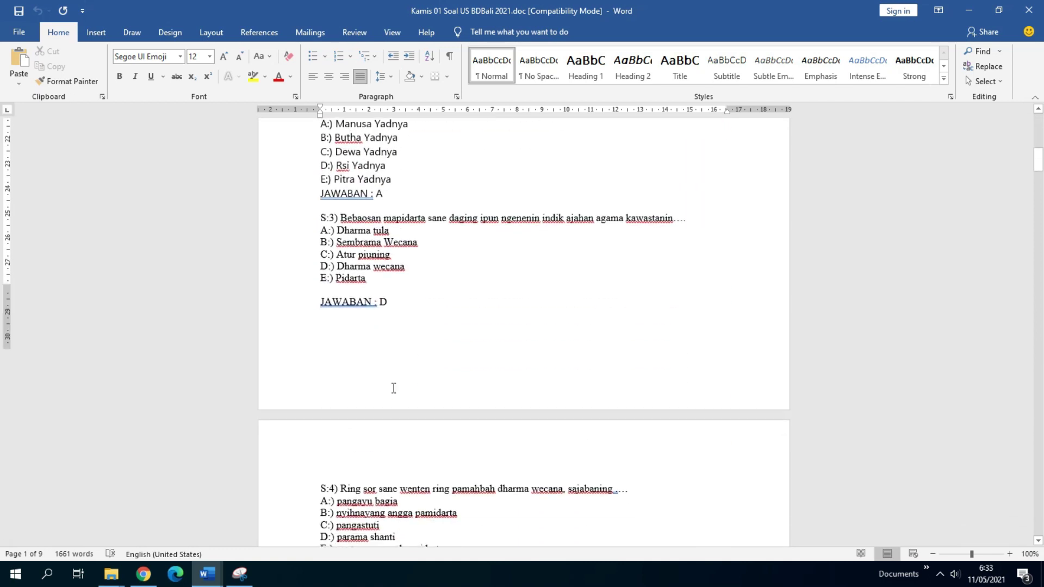
scroll(394, 387, "down", 3)
left_click_drag(1040, 175, 1041, 274)
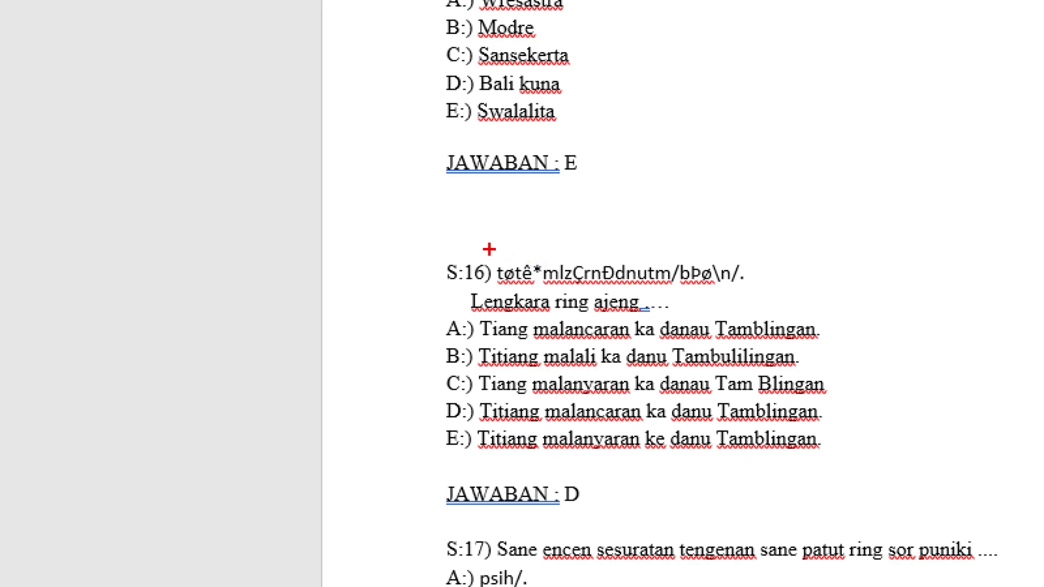
mouse_move(471, 258)
left_mouse_down()
mouse_move(765, 272)
mouse_move(694, 297)
mouse_move(472, 297)
mouse_move(451, 272)
mouse_move(468, 256)
left_mouse_up()
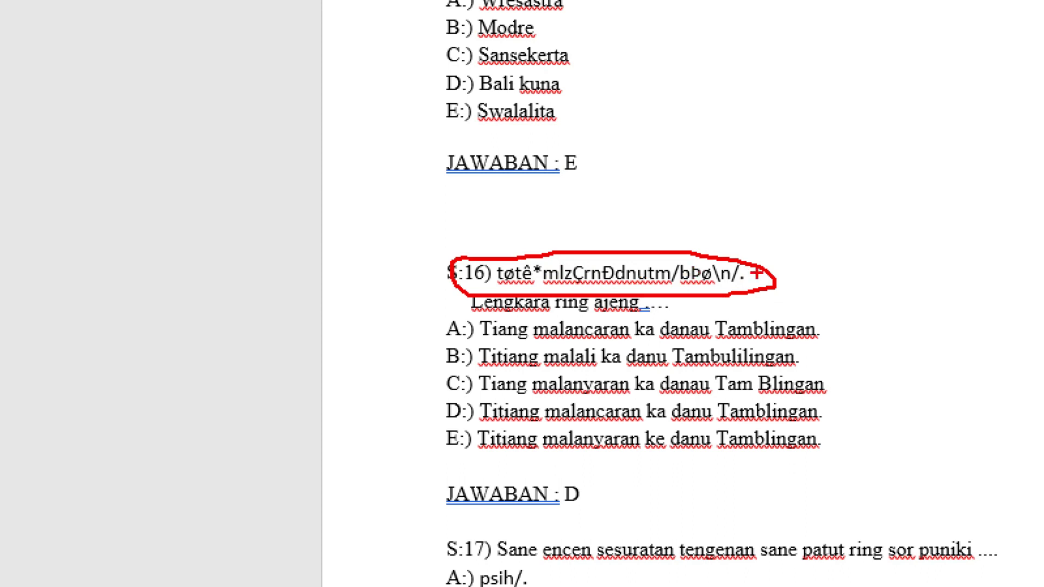
key("Escape")
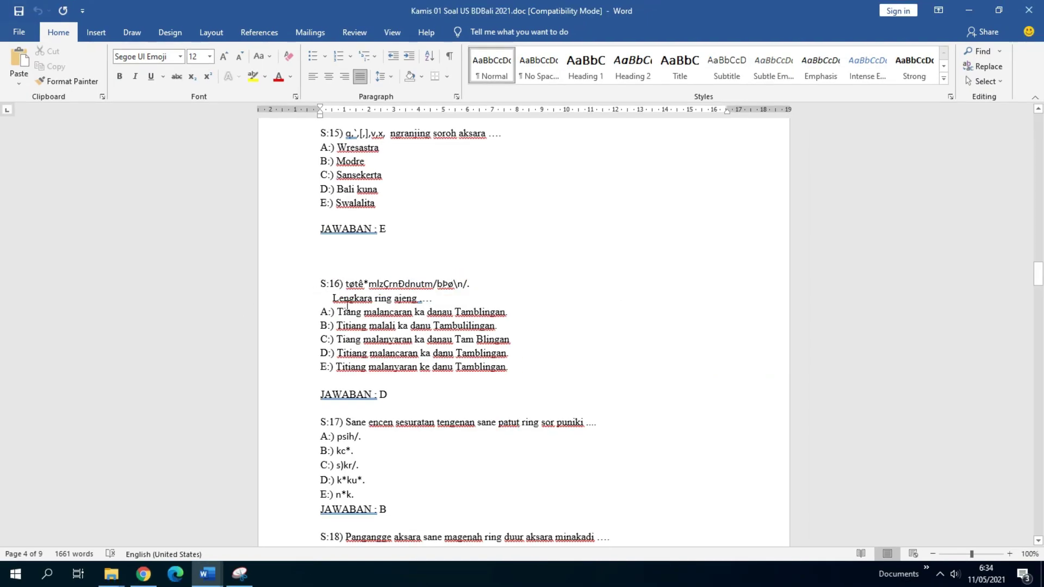
Step: Examine answer options A to E of question S:17, which are written in the Bali Simbar DJ font
scroll(364, 283, "down", 3)
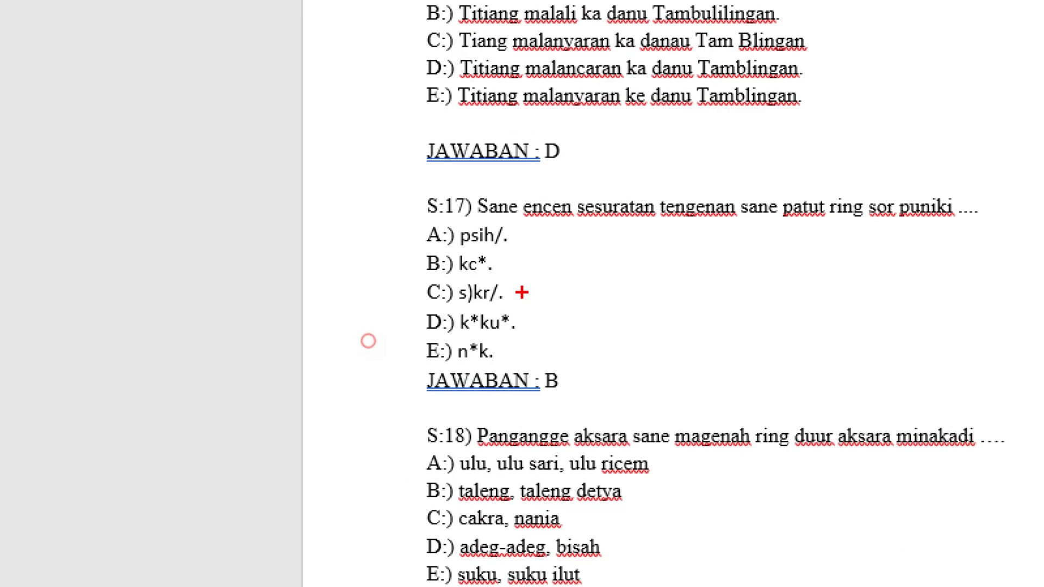
left_click_drag(371, 308, 377, 318)
mouse_move(540, 250)
left_mouse_down()
mouse_move(547, 359)
mouse_move(535, 371)
left_mouse_up()
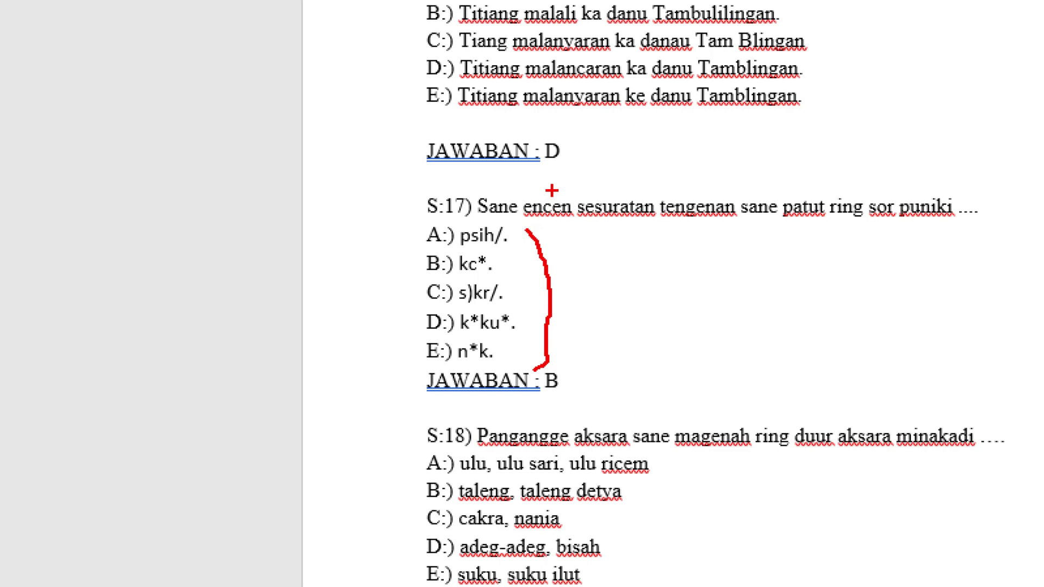
key("Escape")
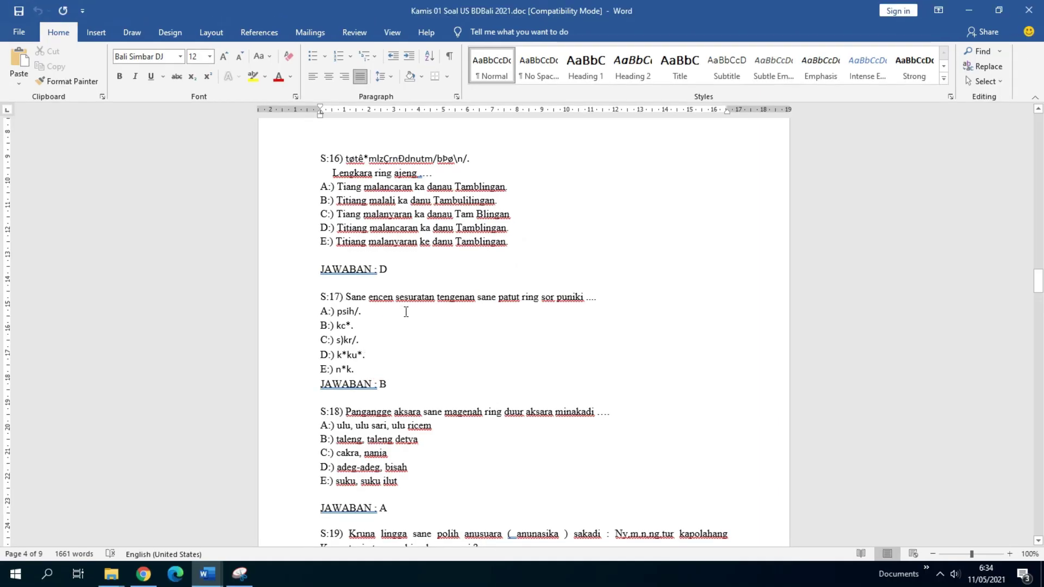
left_click_drag(374, 313, 350, 315)
left_click(361, 333)
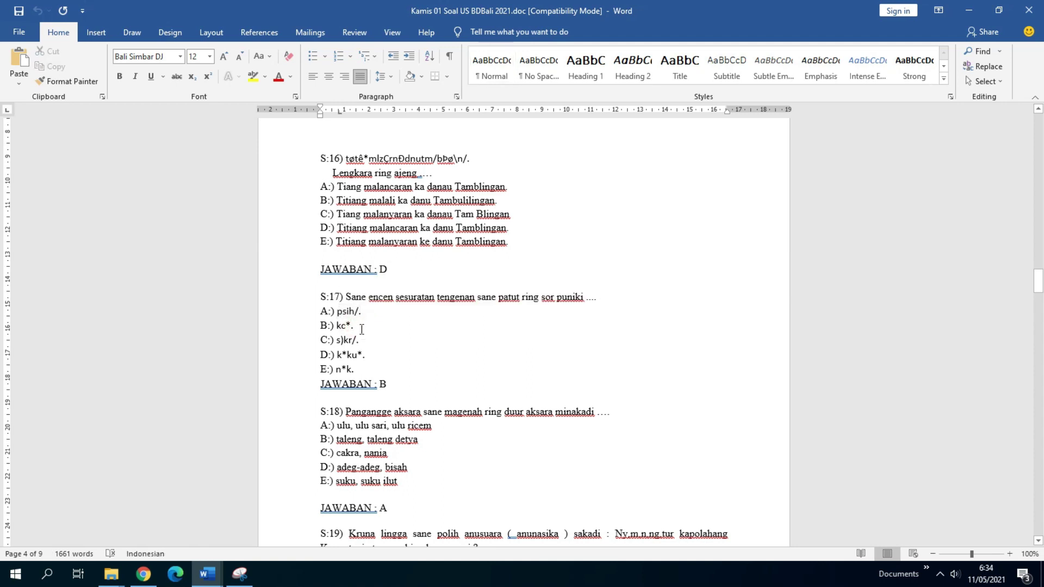
scroll(359, 326, "down", 1)
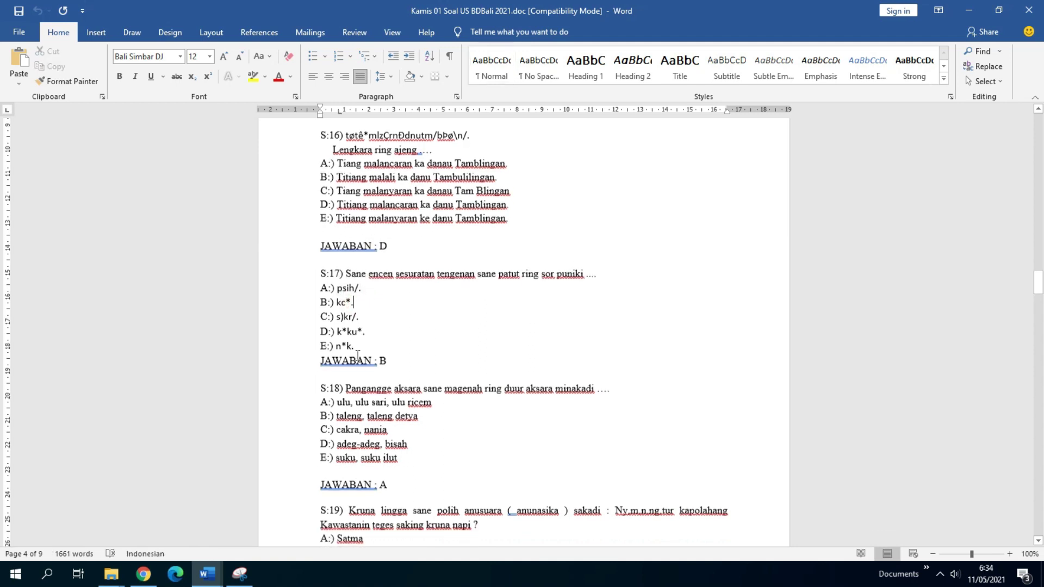
left_click_drag(369, 327, 335, 327)
left_click(407, 333)
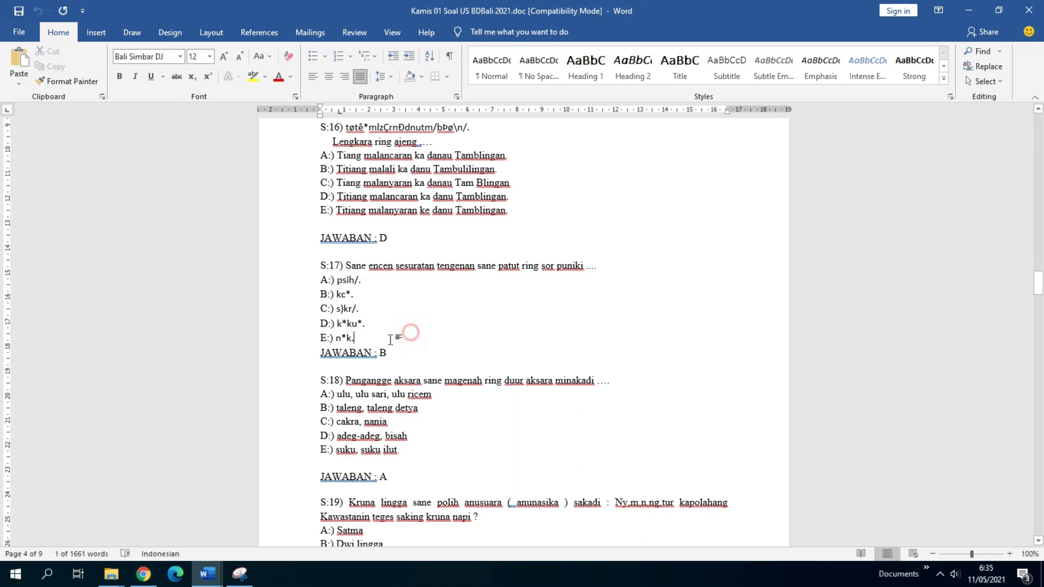
left_click(361, 280)
double_click(338, 280)
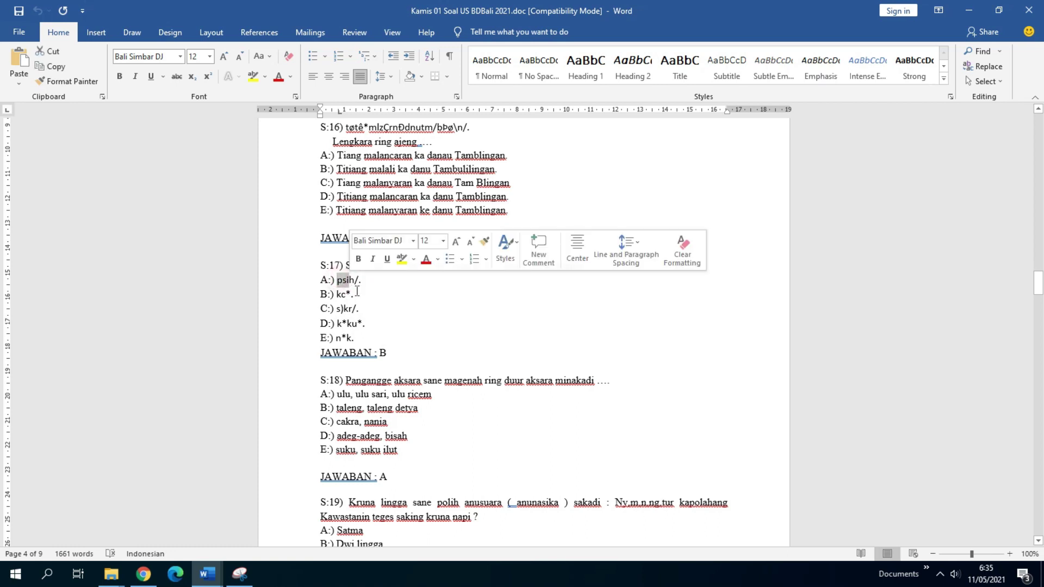
left_click(308, 308)
left_click(409, 334)
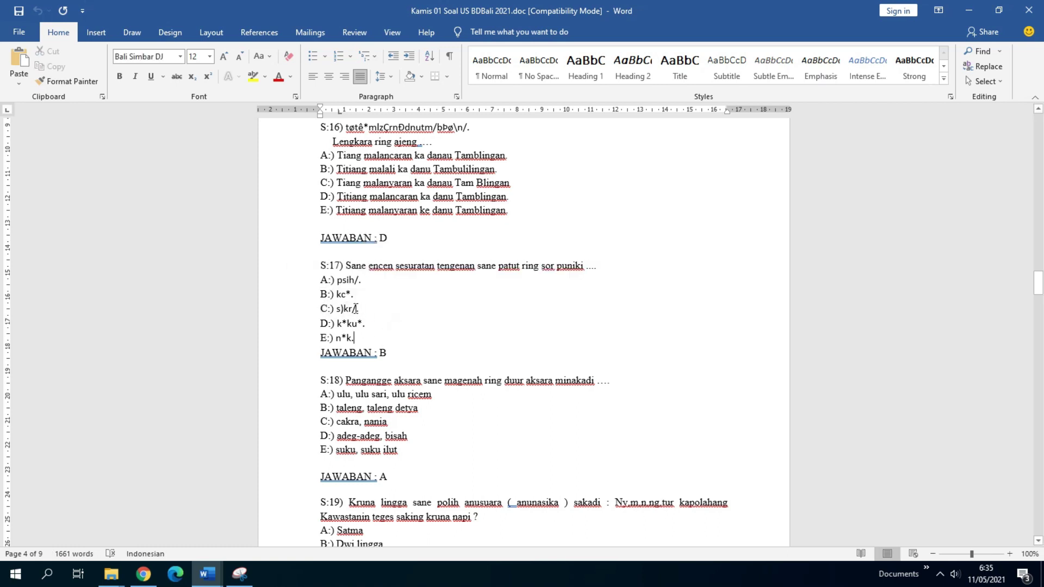
left_click_drag(316, 276, 328, 280)
left_click(389, 309)
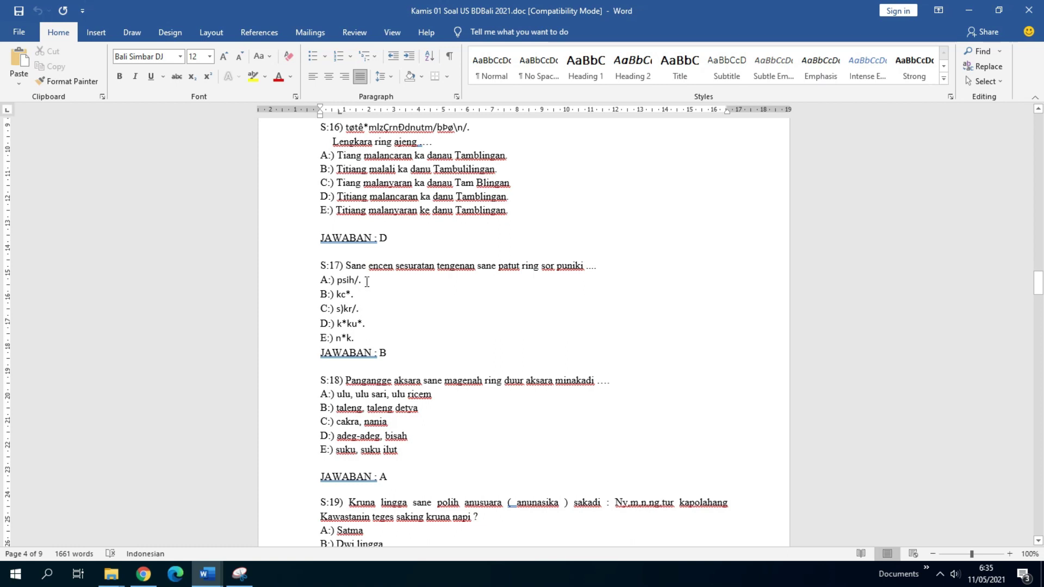
Step: Switch to Snipping Tool and capture the option A text "psih/." of question S:17 as a new snip
left_click(240, 574)
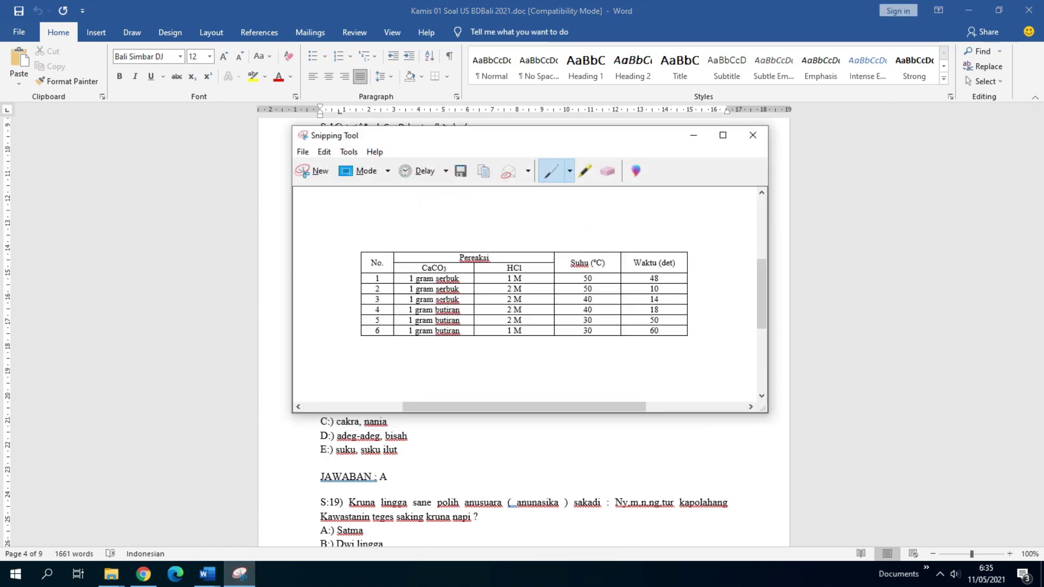
left_click(320, 178)
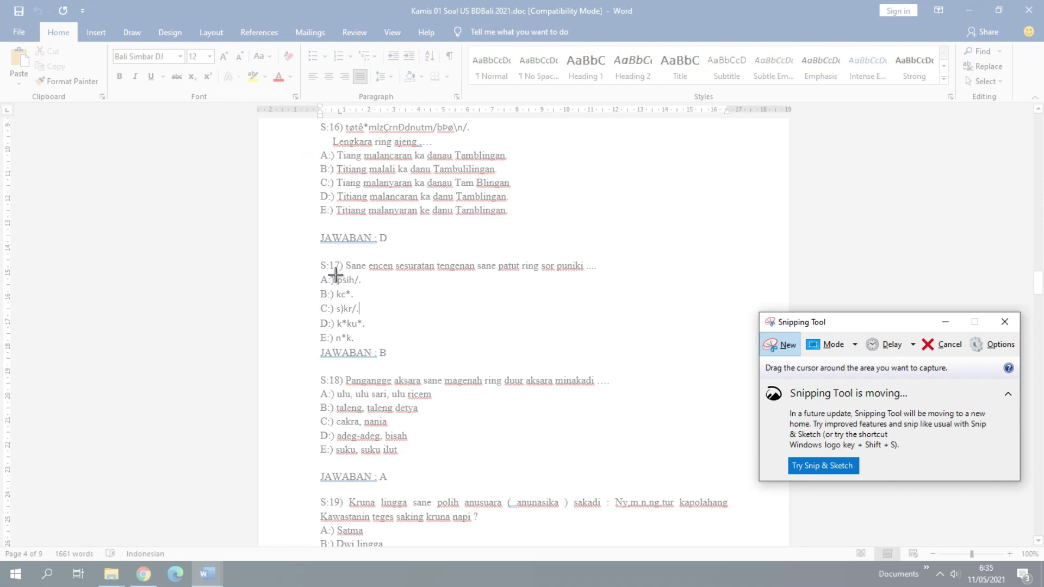
left_click_drag(330, 270, 375, 296)
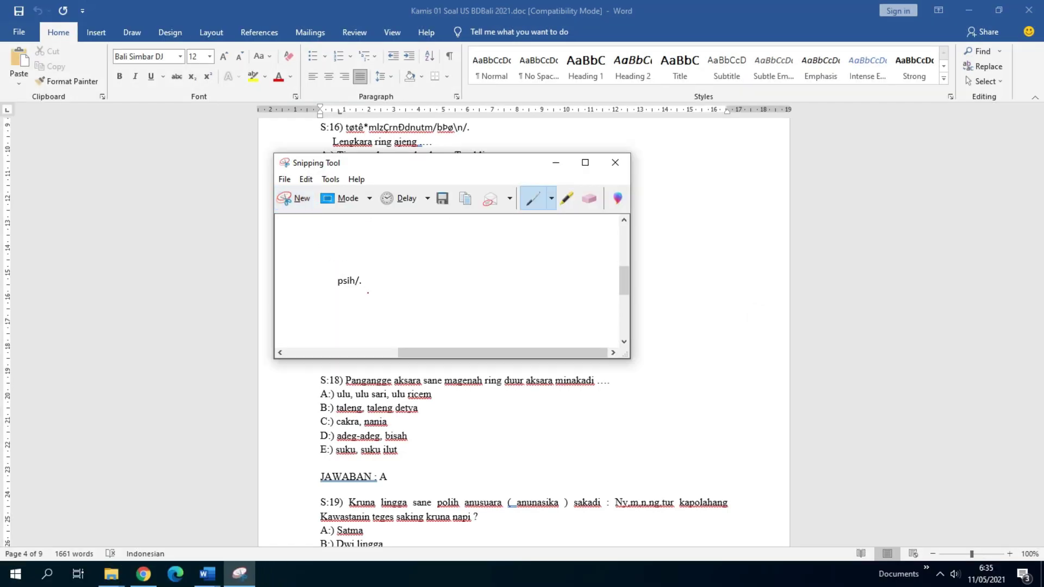
Step: Capture answer options A to E and the JAWABAN line of question S:17 as one snip, and cross it out in red
left_click(612, 165)
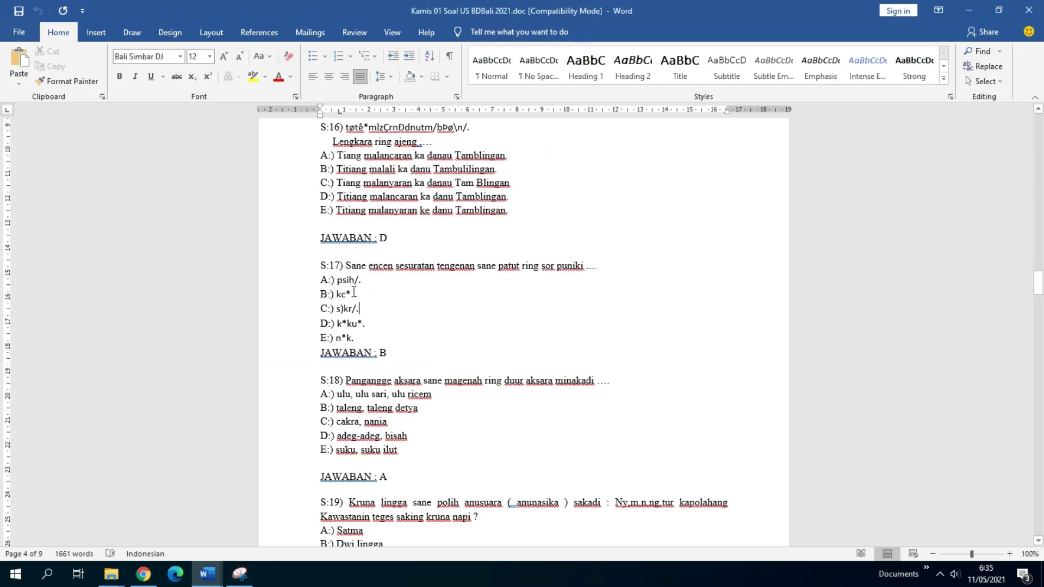
left_click(249, 575)
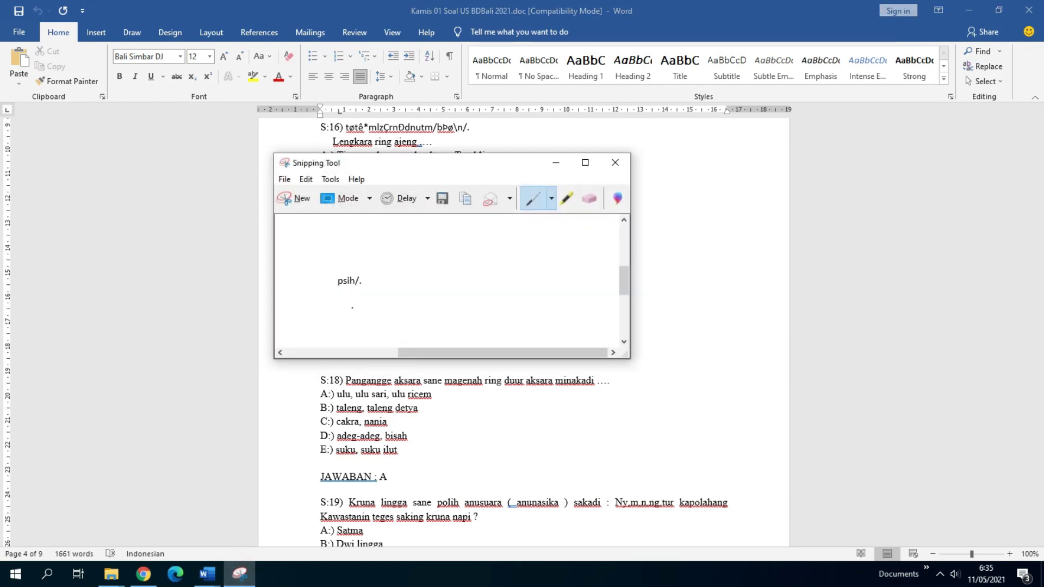
left_click(294, 198)
left_click_drag(318, 271, 397, 365)
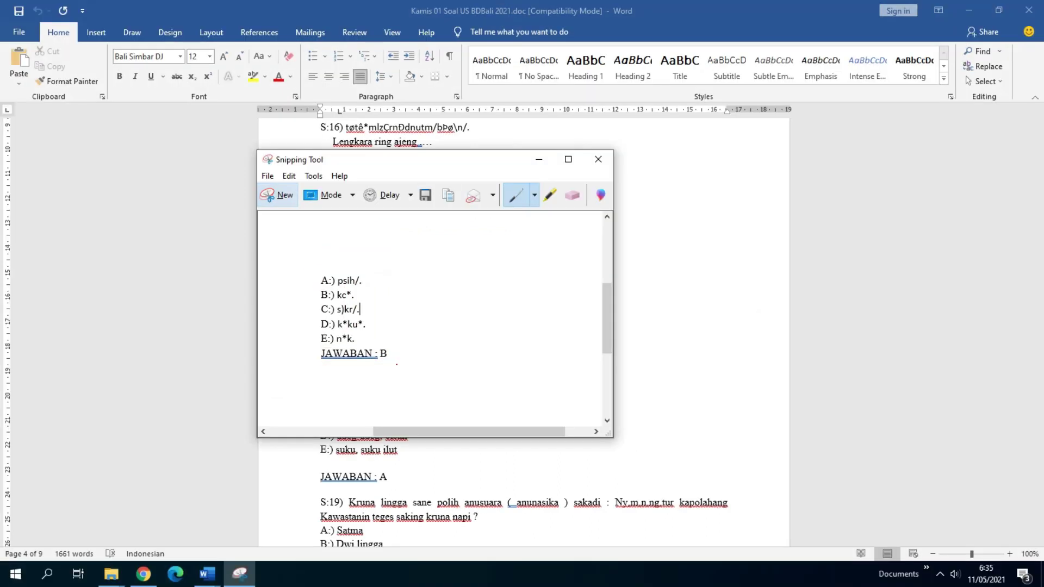
left_click_drag(321, 269, 375, 336)
left_click_drag(378, 276, 332, 369)
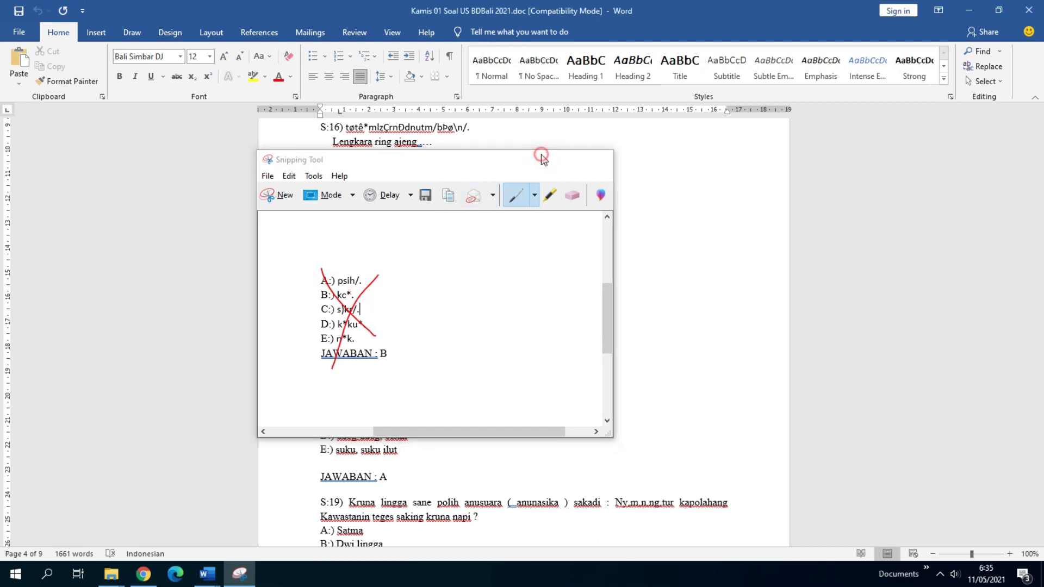
left_click(539, 159)
Step: Review the Balinese exam from question S:18 through question S:35, checking for content that needs an image
scroll(419, 278, "down", 2)
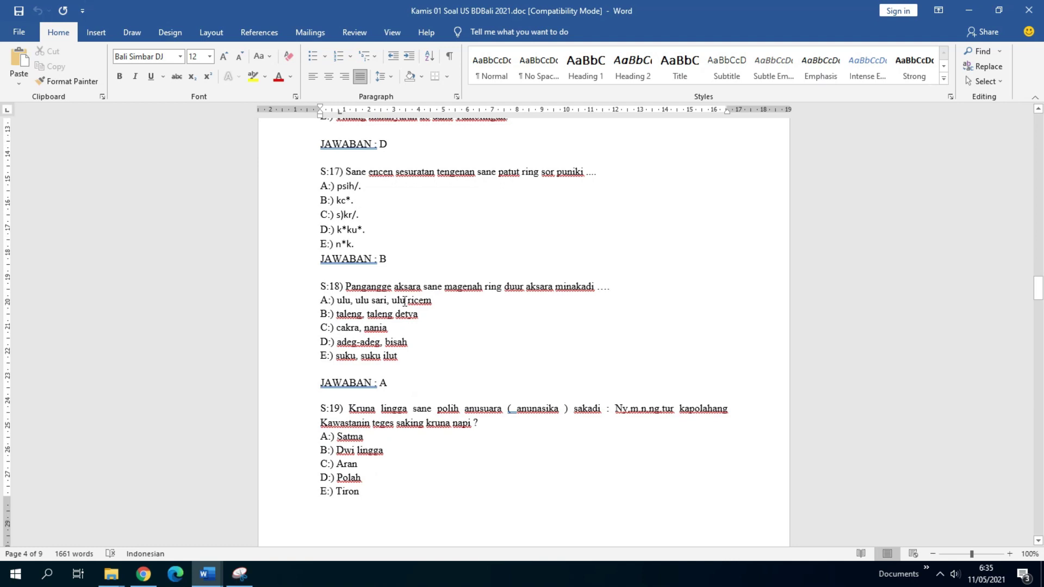
scroll(405, 298, "down", 2)
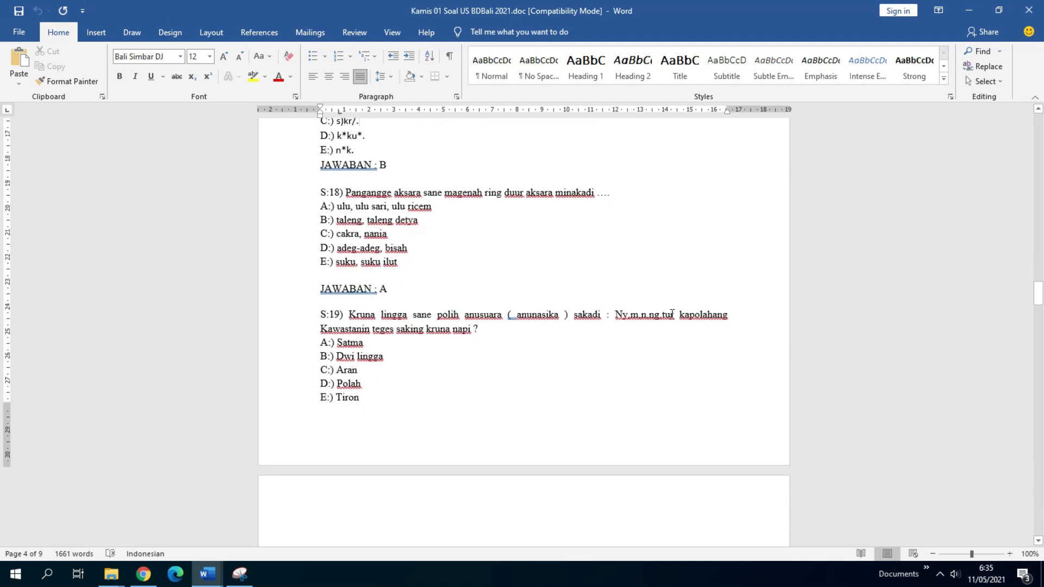
scroll(673, 314, "down", 8)
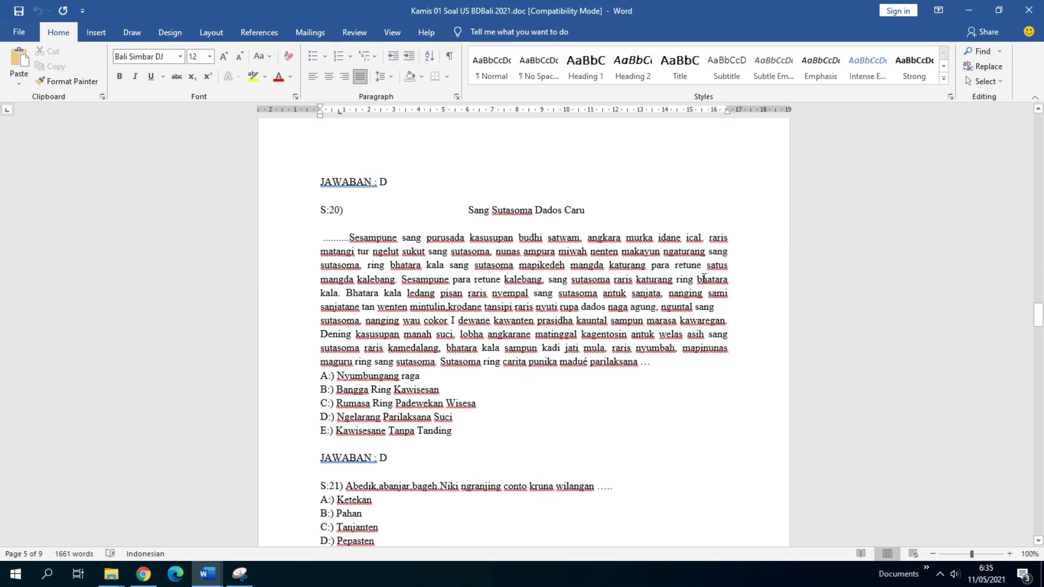
left_click_drag(1041, 310, 1039, 435)
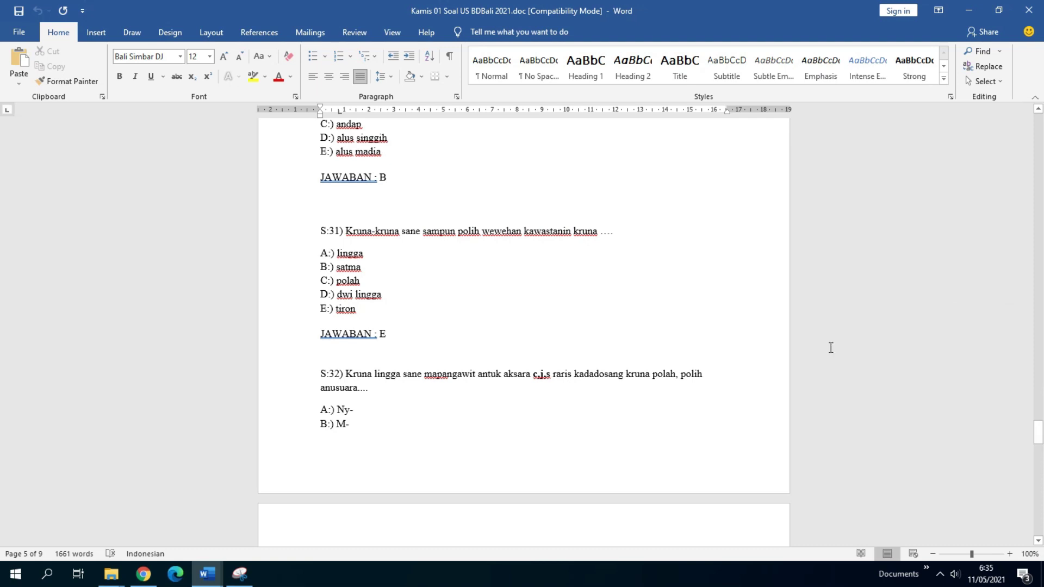
scroll(538, 326, "down", 15)
scroll(327, 265, "down", 1)
triple_click(348, 232)
left_click(383, 399)
scroll(383, 400, "down", 3)
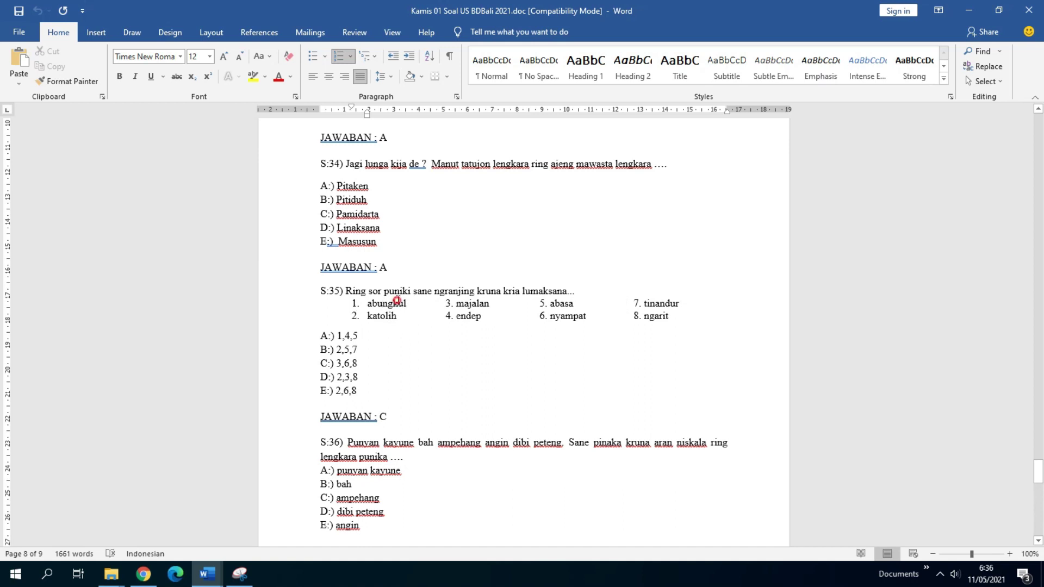
Step: Capture the eight-item word list under question S:35 as a new snip in Snipping Tool
left_click(451, 320)
left_click(240, 574)
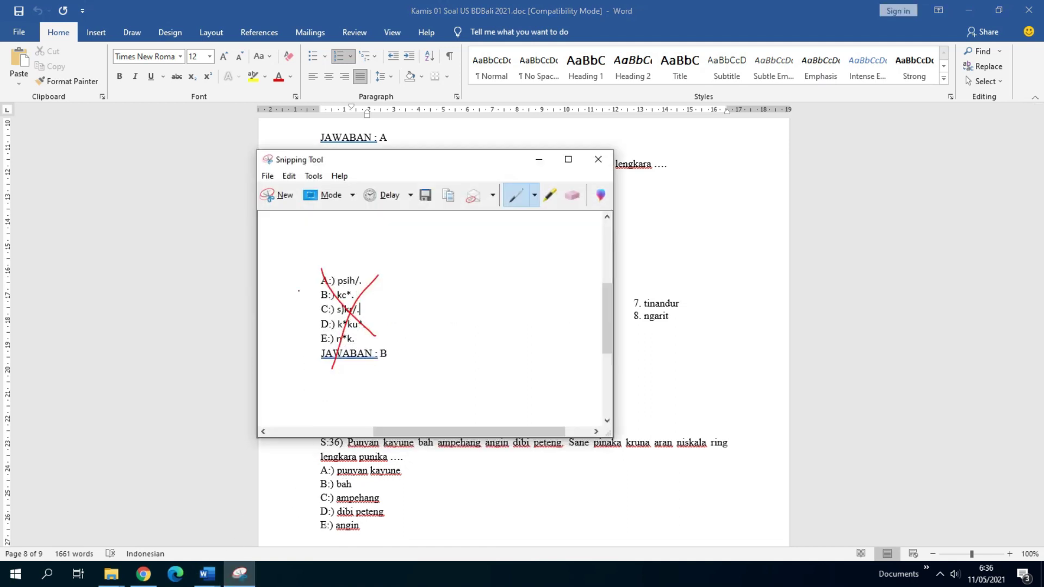
left_click(276, 196)
left_click_drag(348, 297, 688, 325)
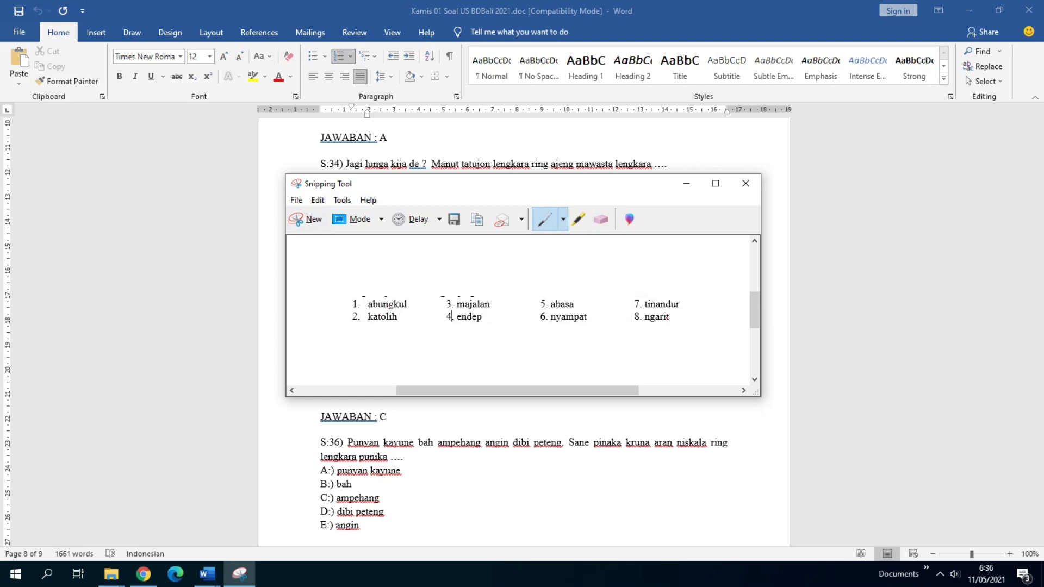
left_click(691, 186)
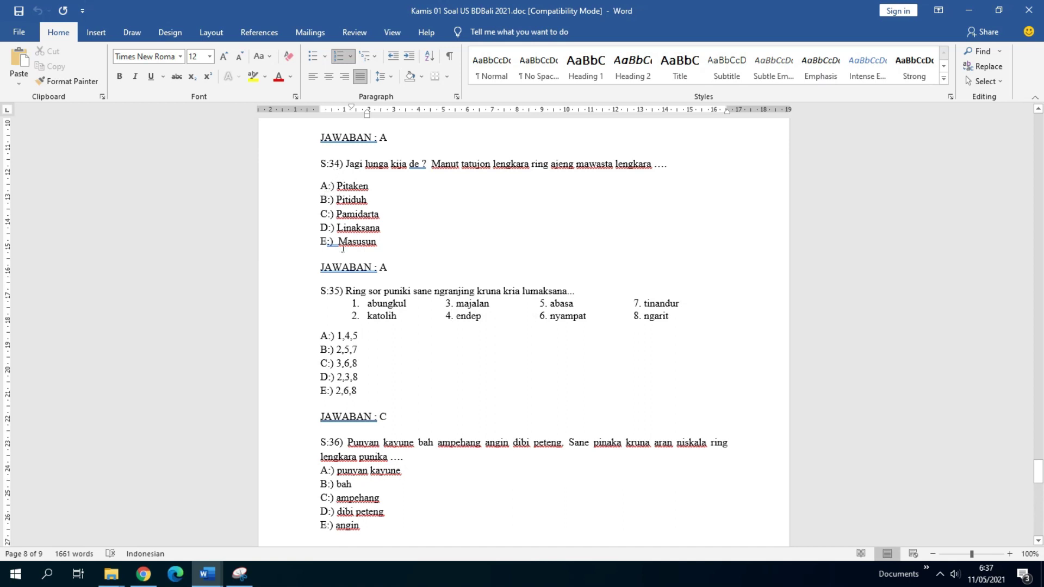
Step: Look over questions S:35 and S:36, and switch to the Word document "Rabu 01 Soal US Fisika TDR 2021.docx"
scroll(358, 239, "down", 2)
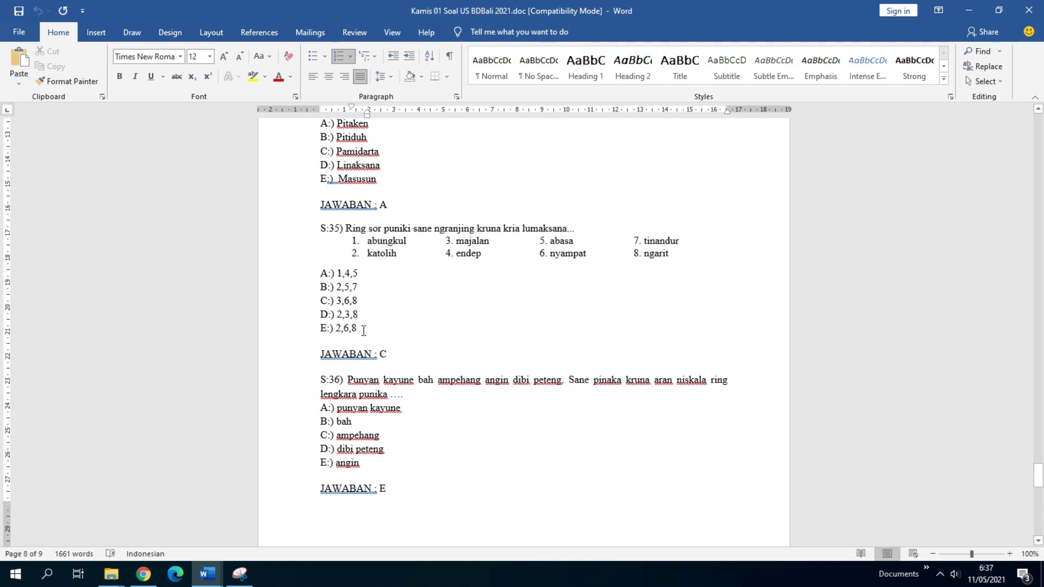
scroll(344, 351, "down", 3)
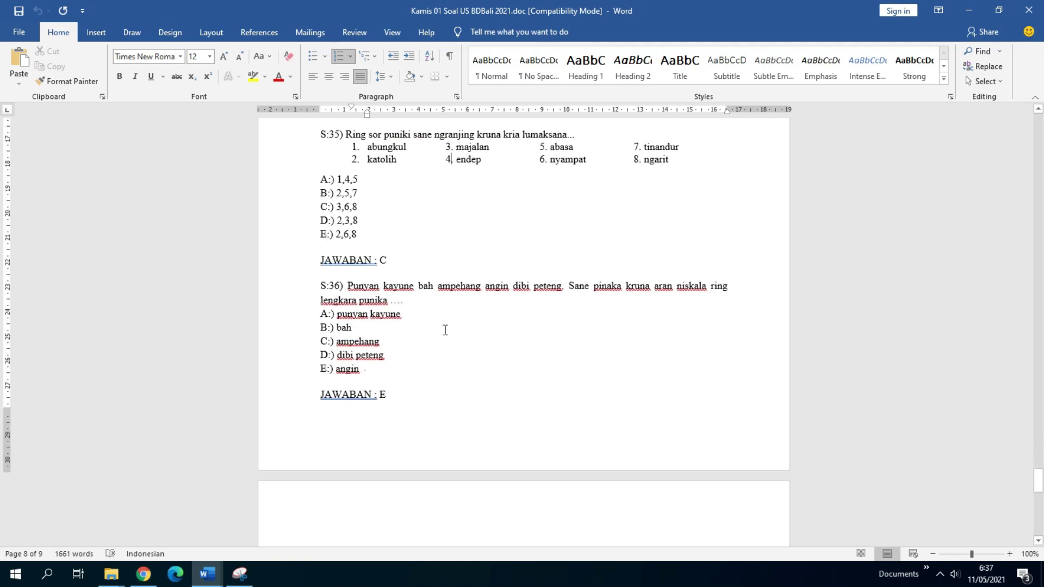
left_click(969, 11)
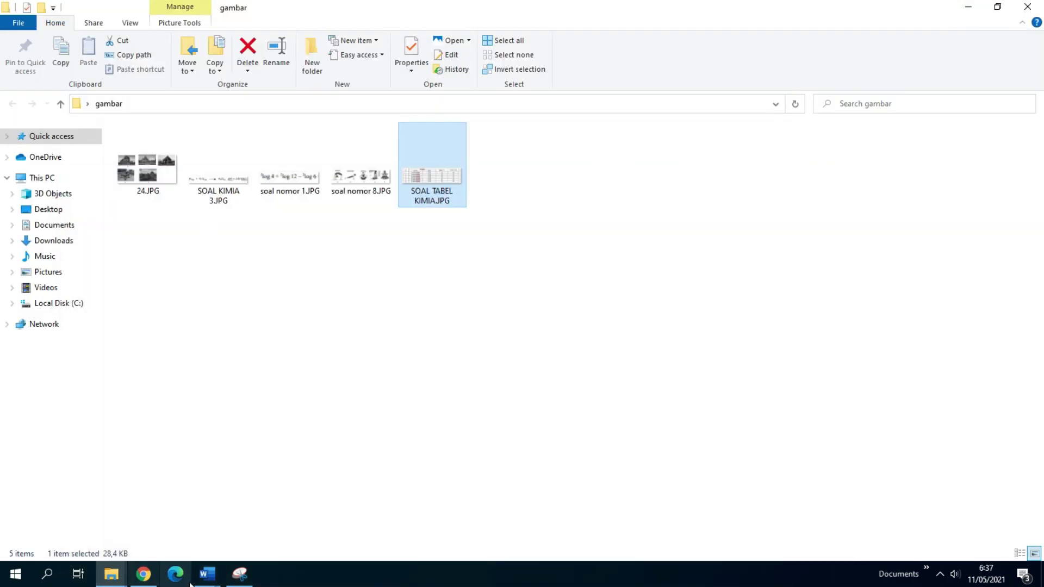
mouse_move(207, 574)
mouse_move(335, 513)
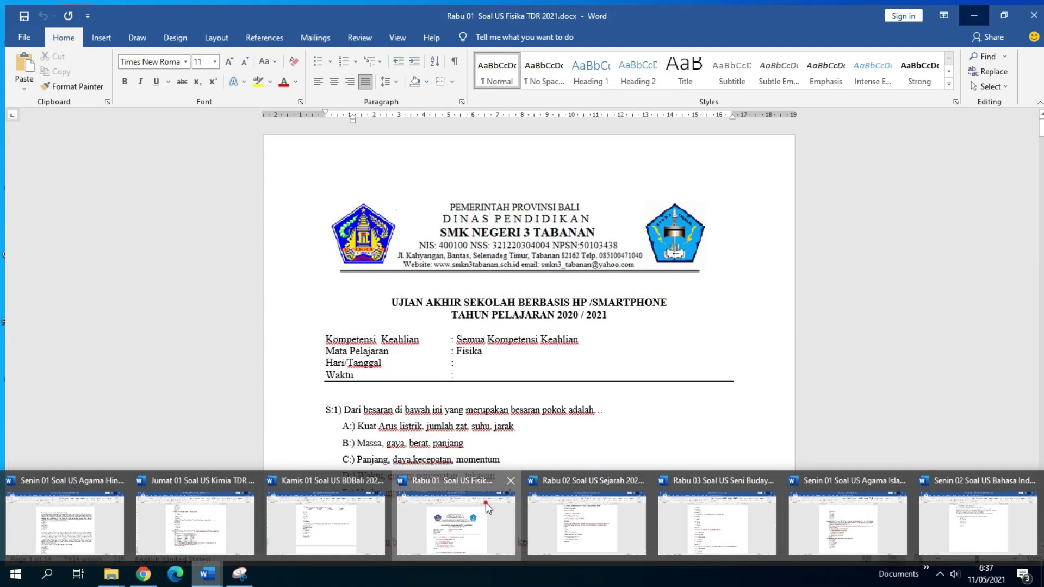
left_click(486, 503)
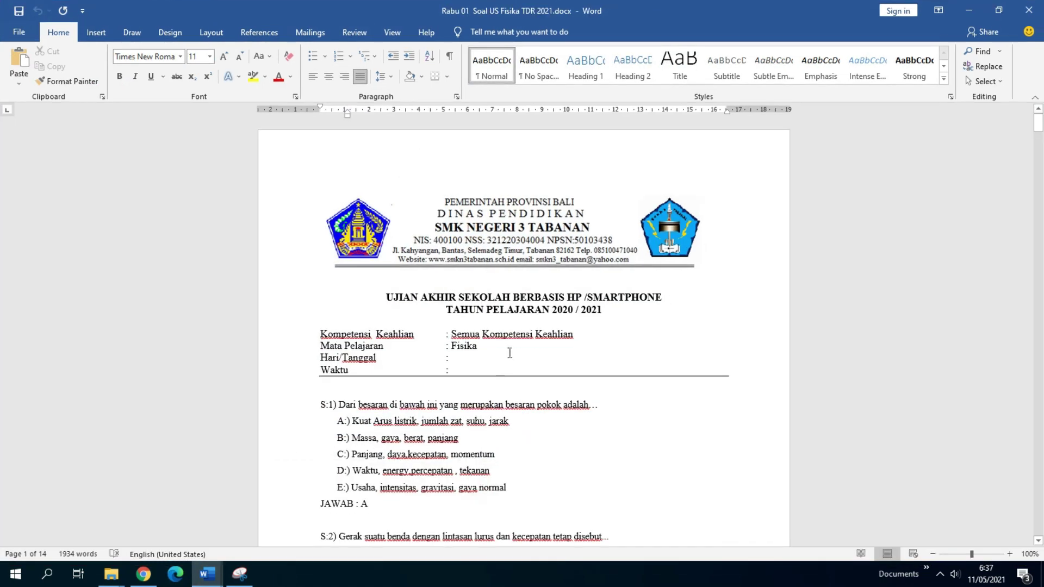
Step: Examine how question S:1 of the Fisika exam formats its number, option labels and JAWAB line, marking each part in red
scroll(510, 353, "down", 2)
scroll(501, 326, "down", 4)
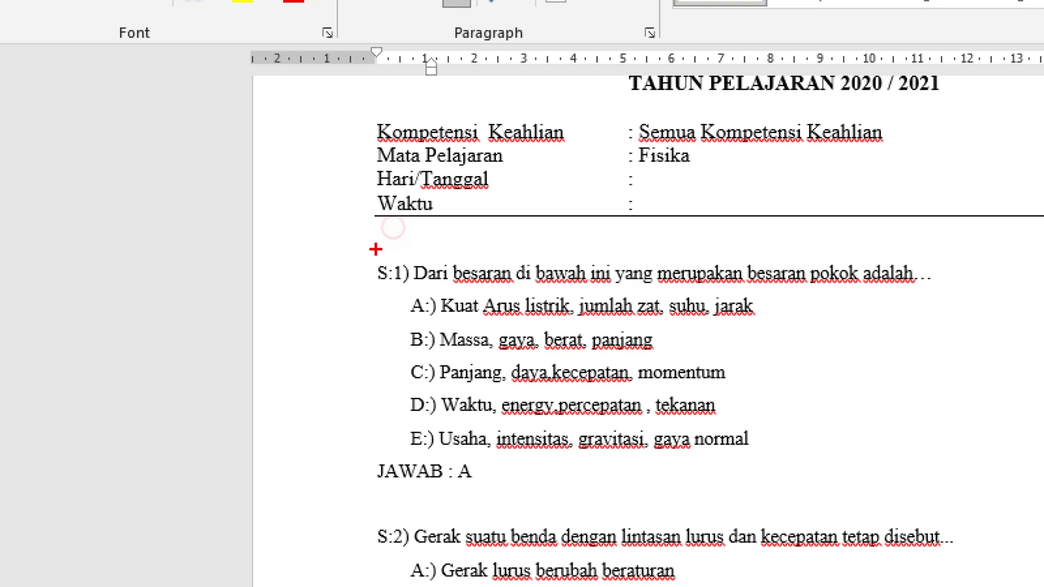
mouse_move(415, 242)
left_mouse_down()
mouse_move(370, 255)
mouse_move(422, 289)
mouse_move(417, 249)
mouse_move(397, 242)
left_mouse_up()
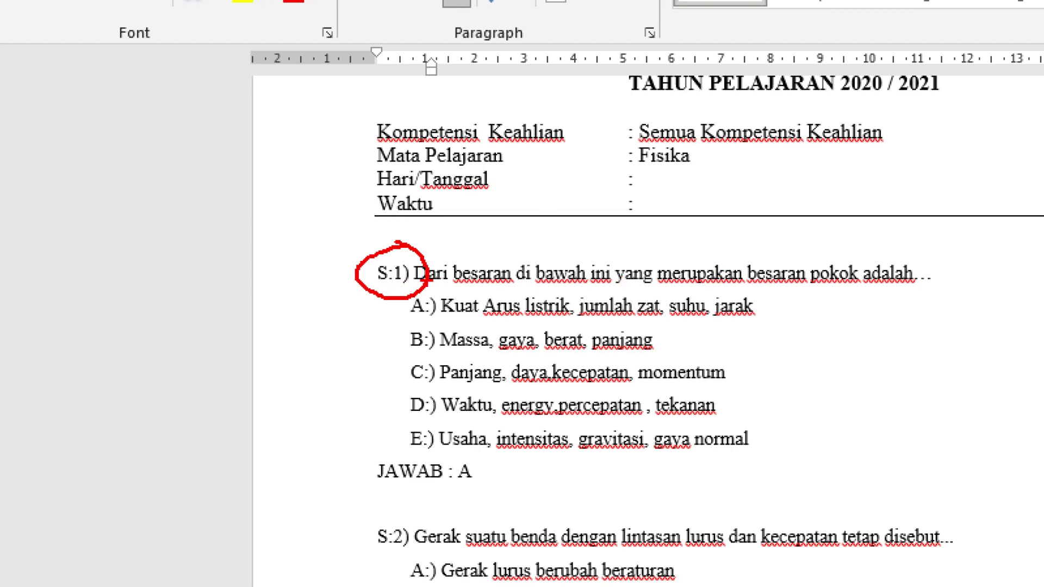
key("e")
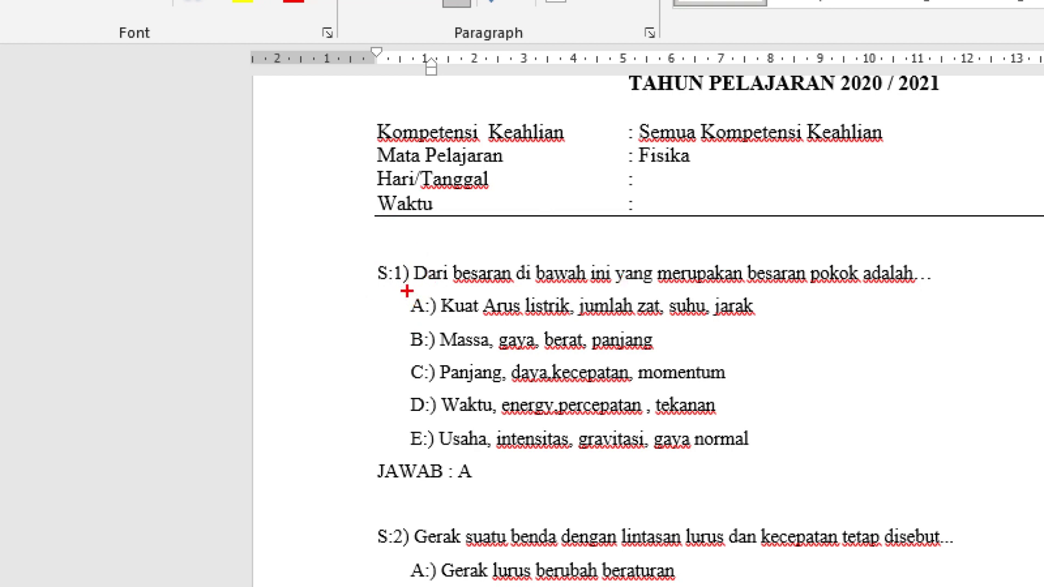
left_click_drag(407, 292, 440, 454)
key("e")
left_click_drag(370, 481, 437, 488)
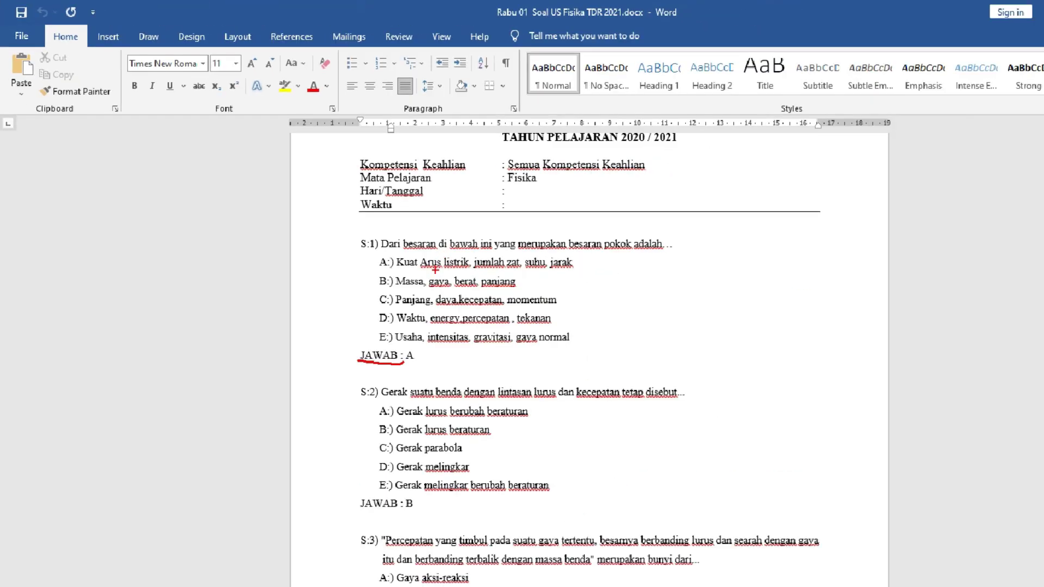
key("Escape")
Step: Review the numbering, answer options and JAWAB lines of Fisika questions S:2 through S:5
scroll(330, 348, "down", 4)
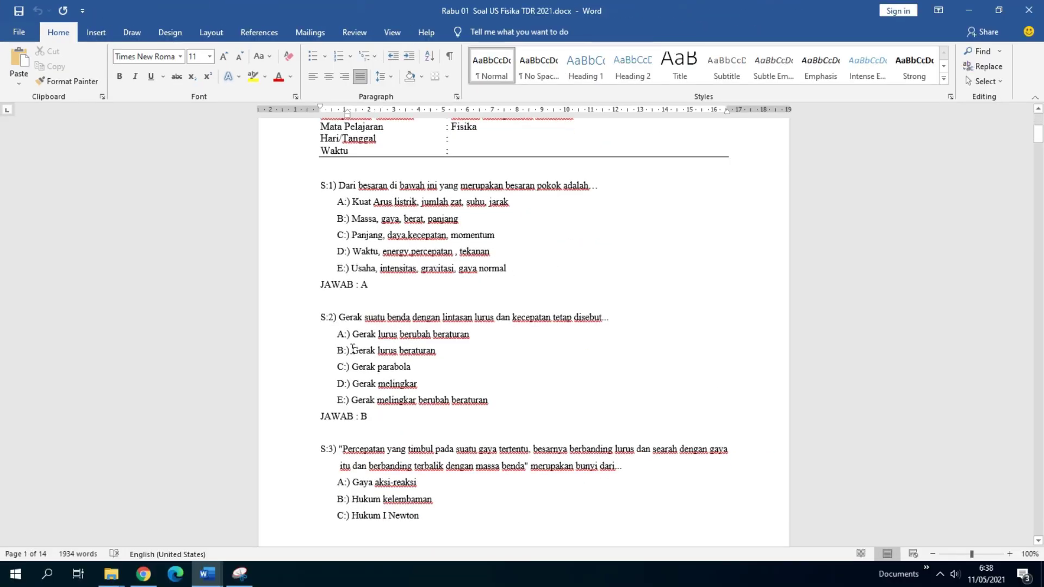
left_click_drag(377, 322, 320, 323)
left_click(404, 368)
scroll(403, 368, "down", 3)
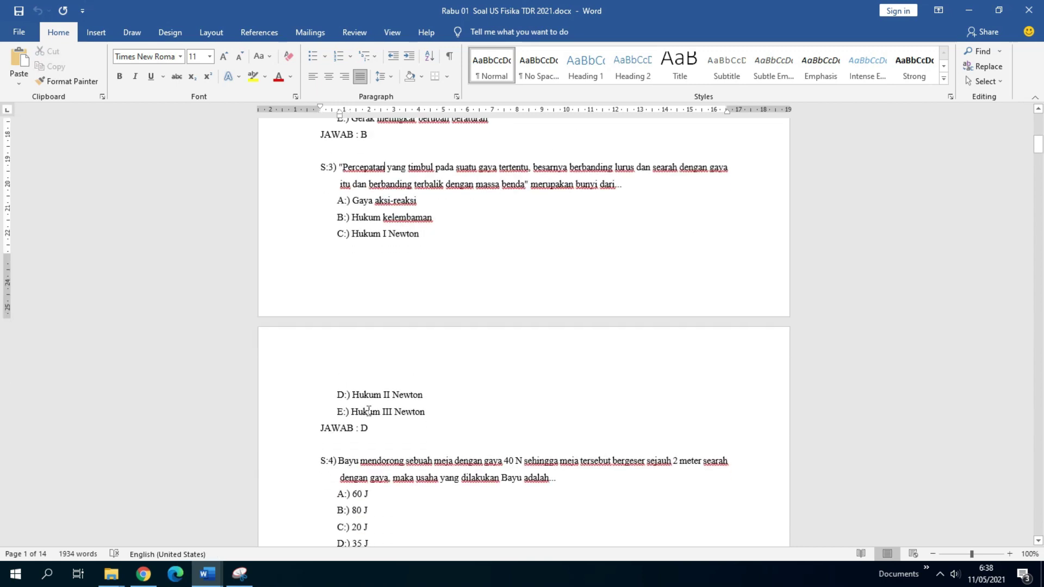
scroll(374, 392, "down", 3)
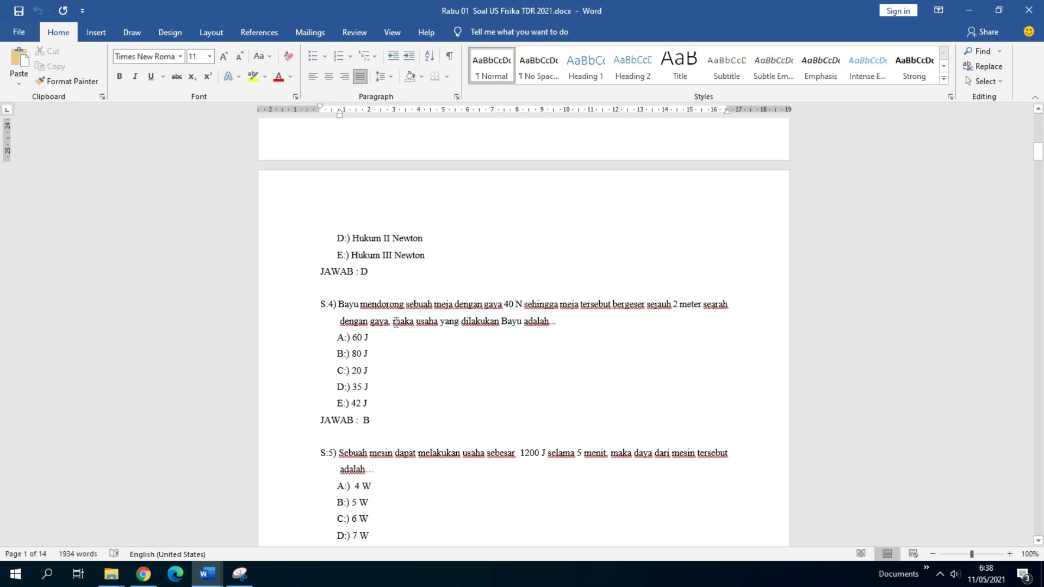
Step: Examine the spring diagram image in Fisika question S:11 and review the questions through S:25
left_click_drag(1038, 152, 1038, 212)
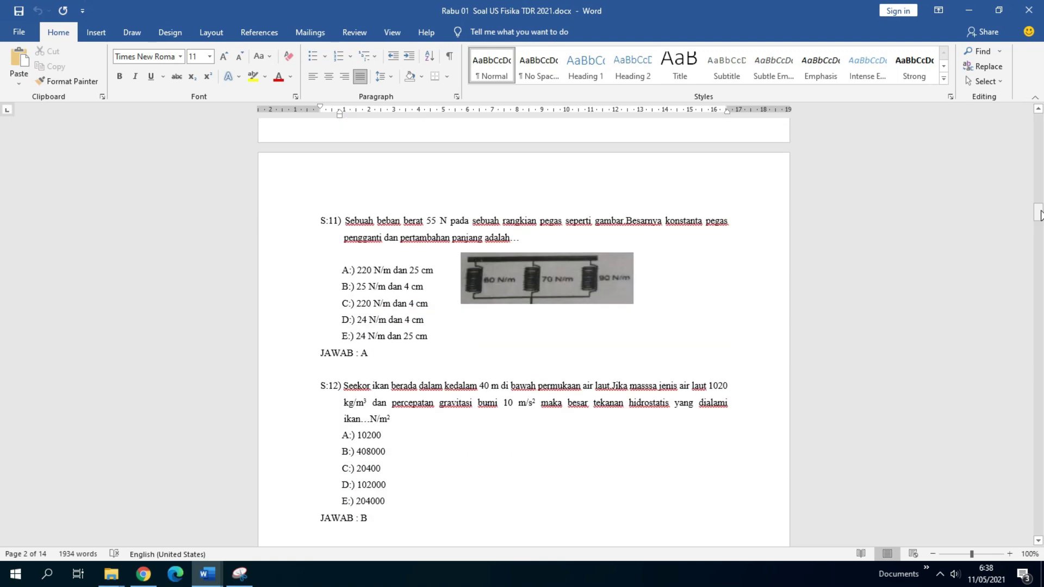
left_click(555, 266)
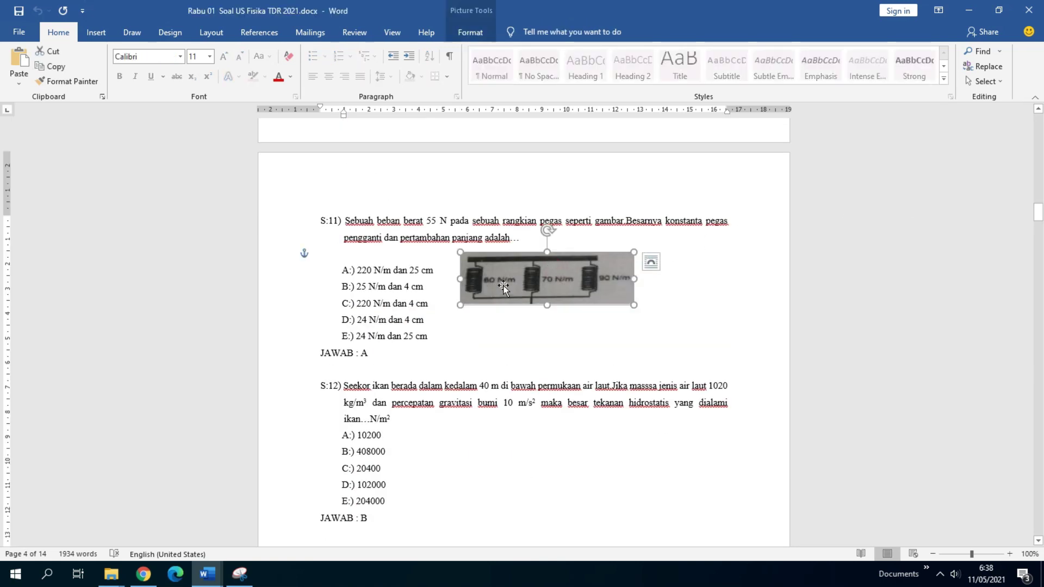
scroll(707, 278, "down", 3)
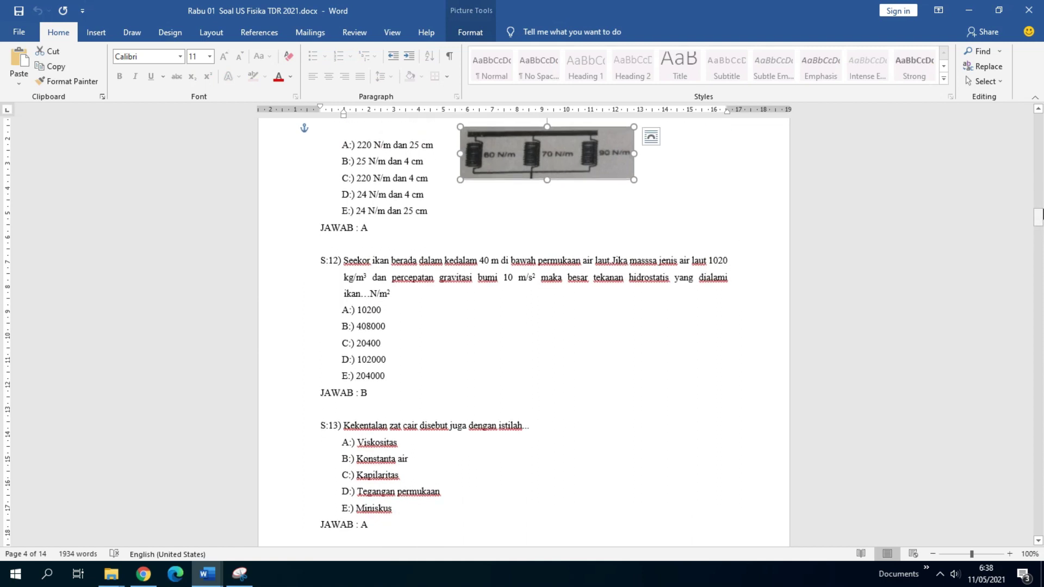
left_click_drag(1039, 218, 1037, 249)
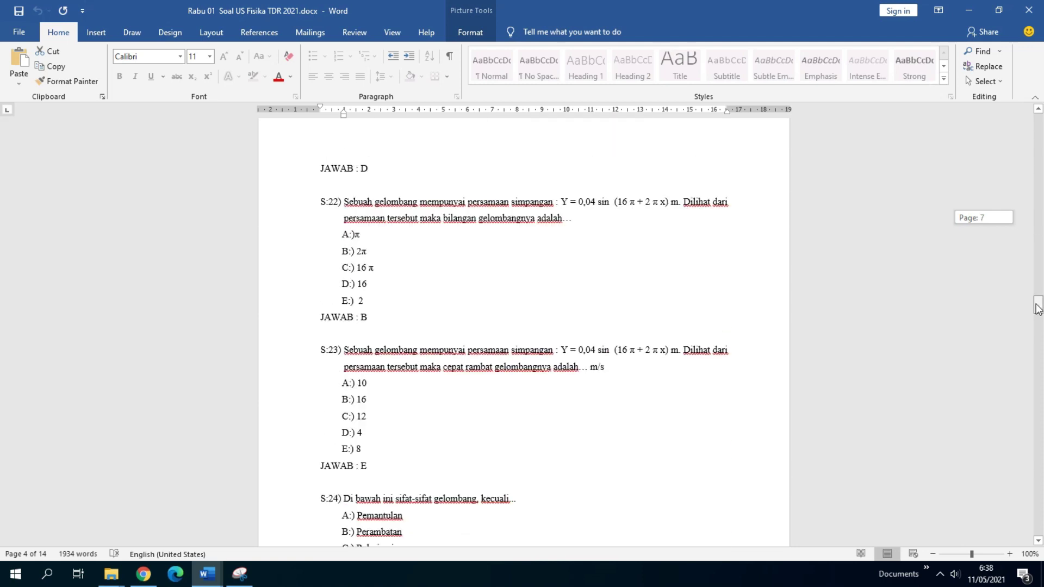
left_click_drag(1039, 309, 1039, 319)
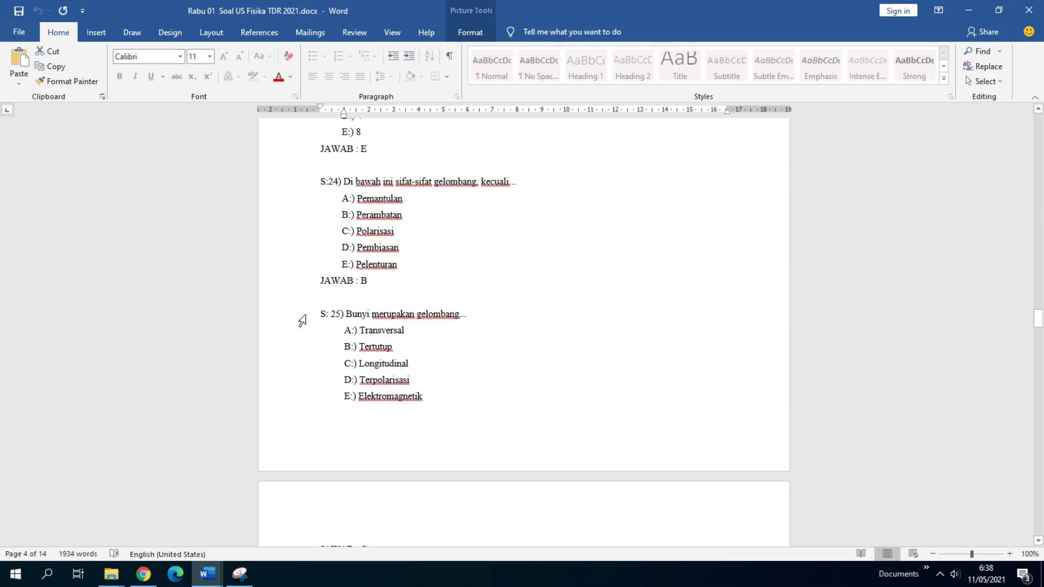
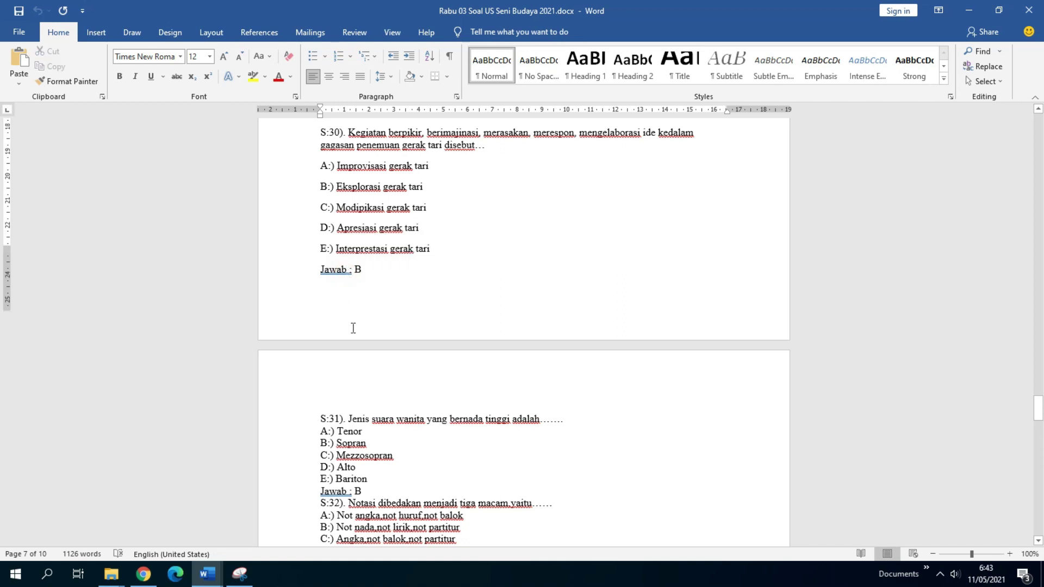
Step: Circle the "JAWAB: C" line of question S:33 in the Seni Budaya exam in red and add a check mark beside it
scroll(352, 326, "down", 10)
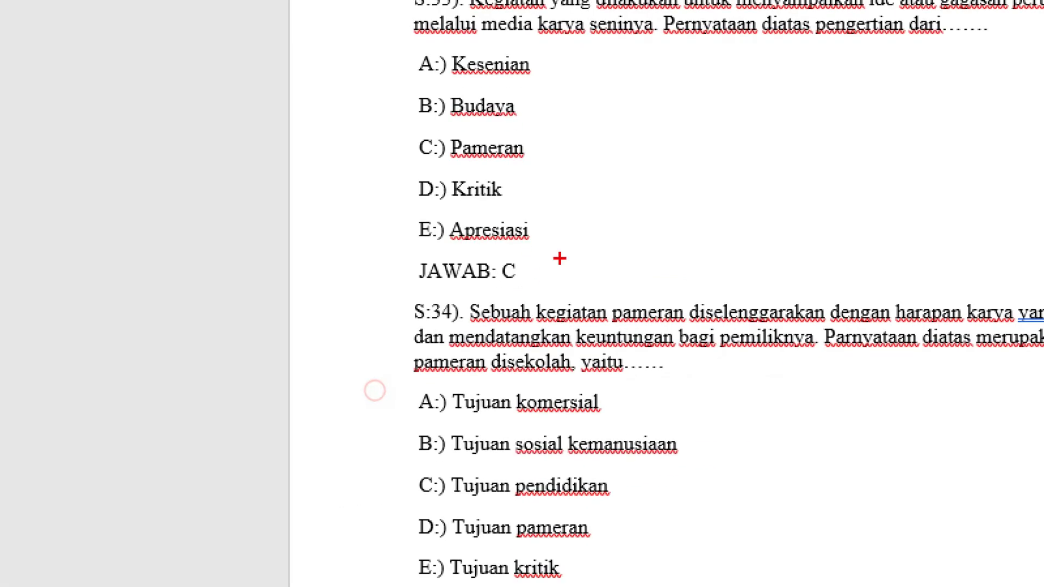
left_click_drag(383, 372, 346, 365)
mouse_move(466, 245)
left_mouse_down()
mouse_move(413, 257)
mouse_move(412, 288)
mouse_move(511, 300)
mouse_move(532, 261)
mouse_move(578, 301)
mouse_move(673, 161)
left_mouse_up()
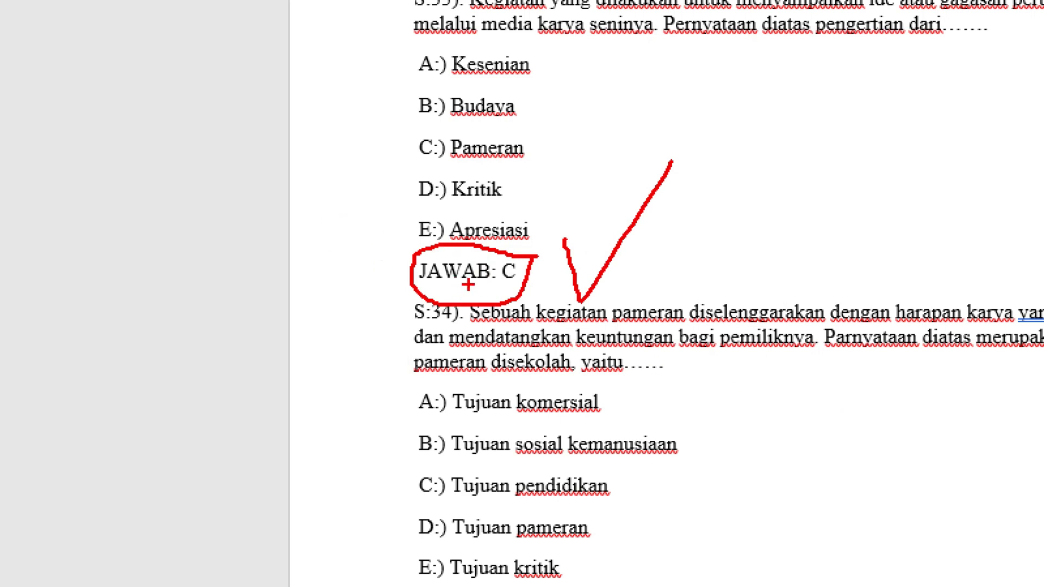
key("Escape")
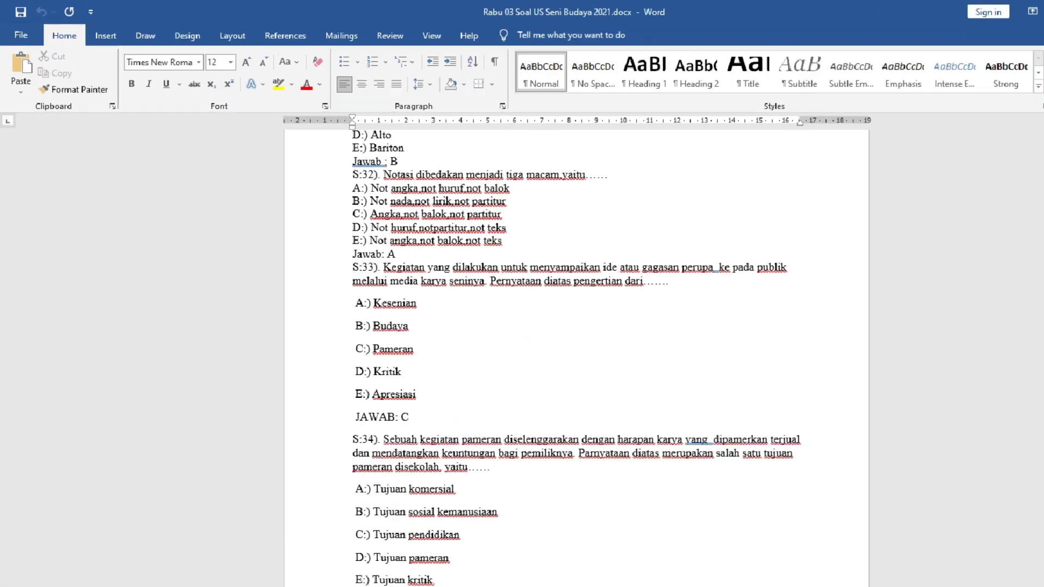
Step: Draw a red arrow pointing to the period after the question number S:33)
key("ctrl+1")
left_click(368, 234)
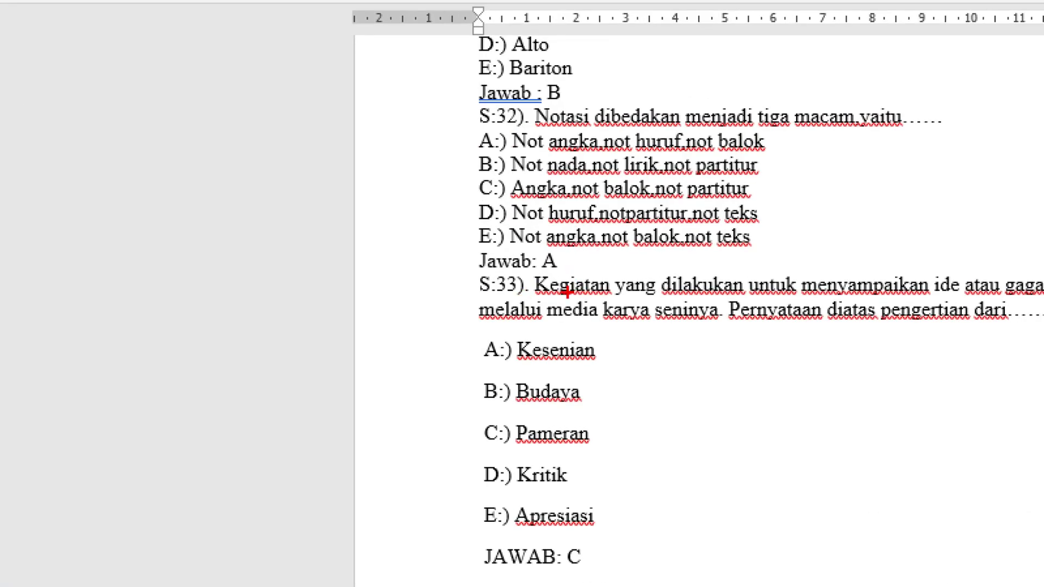
left_click_drag(536, 282, 614, 233)
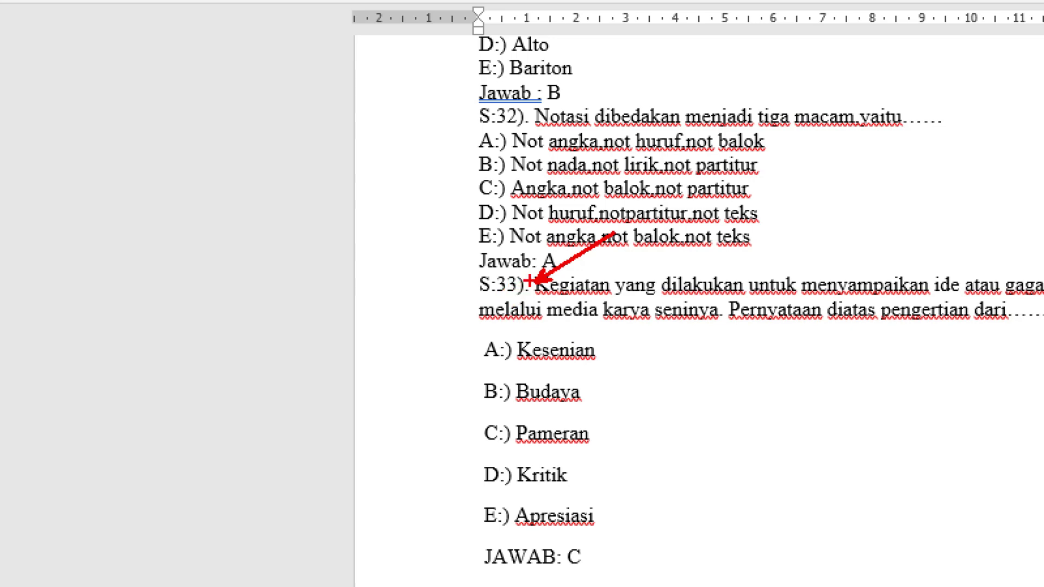
Step: Leave the zoomed annotation view and review Seni Budaya questions S:34 to S:36
key("Escape")
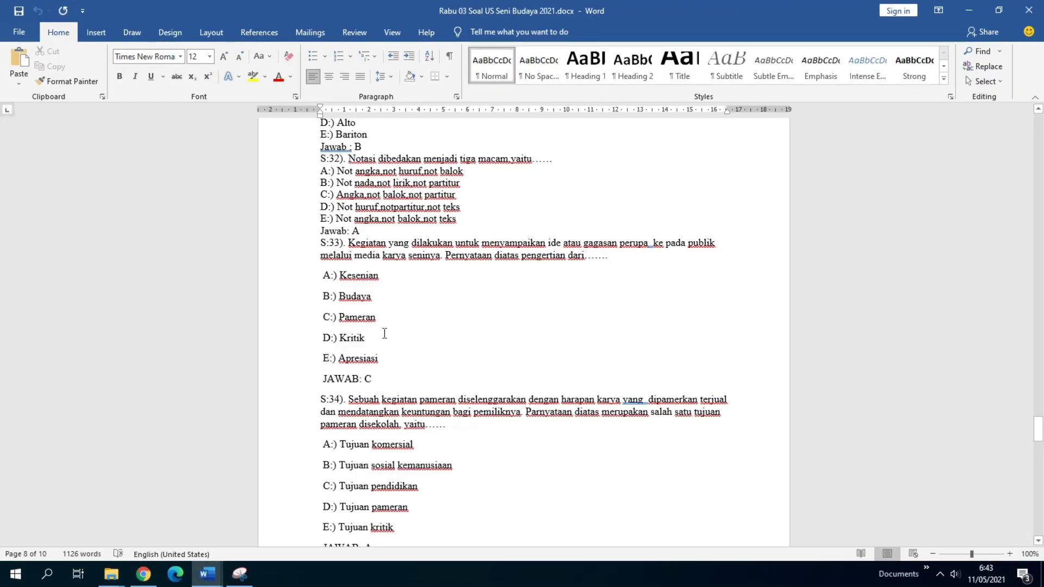
scroll(384, 333, "down", 9)
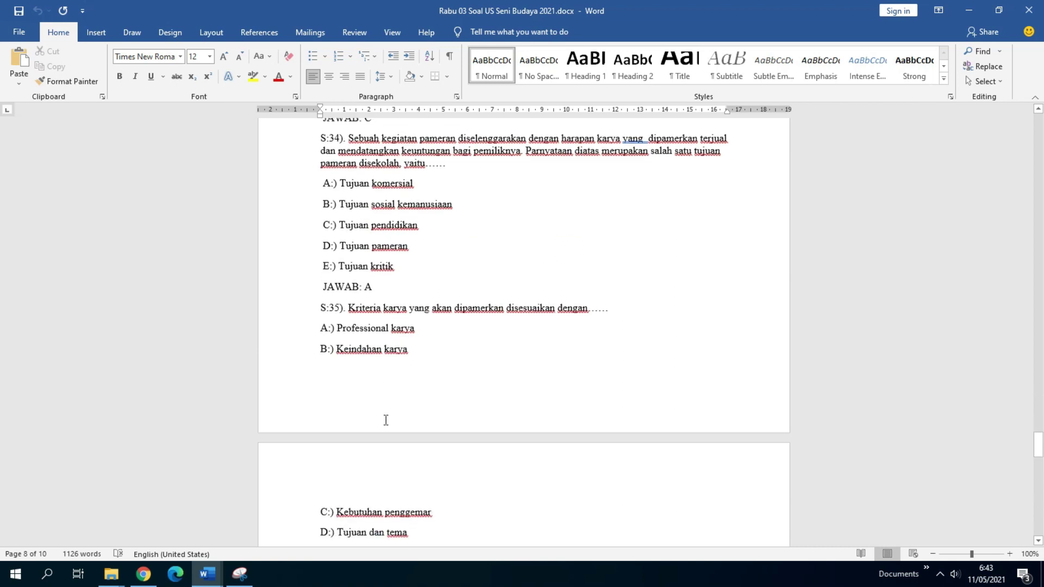
scroll(387, 420, "down", 6)
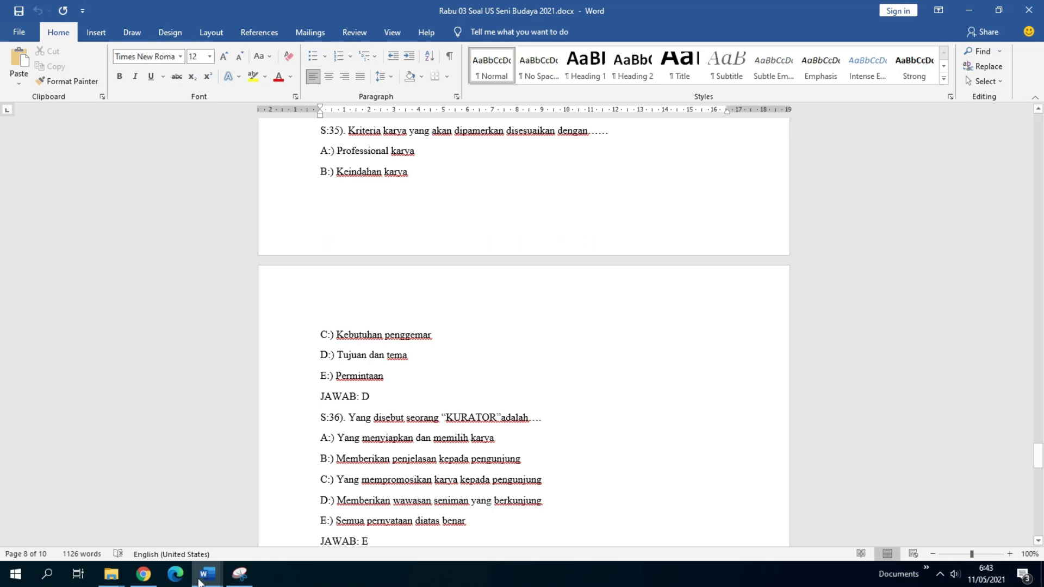
Step: Switch to the Senin 01 Soal US Agama Islam 2021 document and go to question S:1 at its beginning
mouse_move(207, 574)
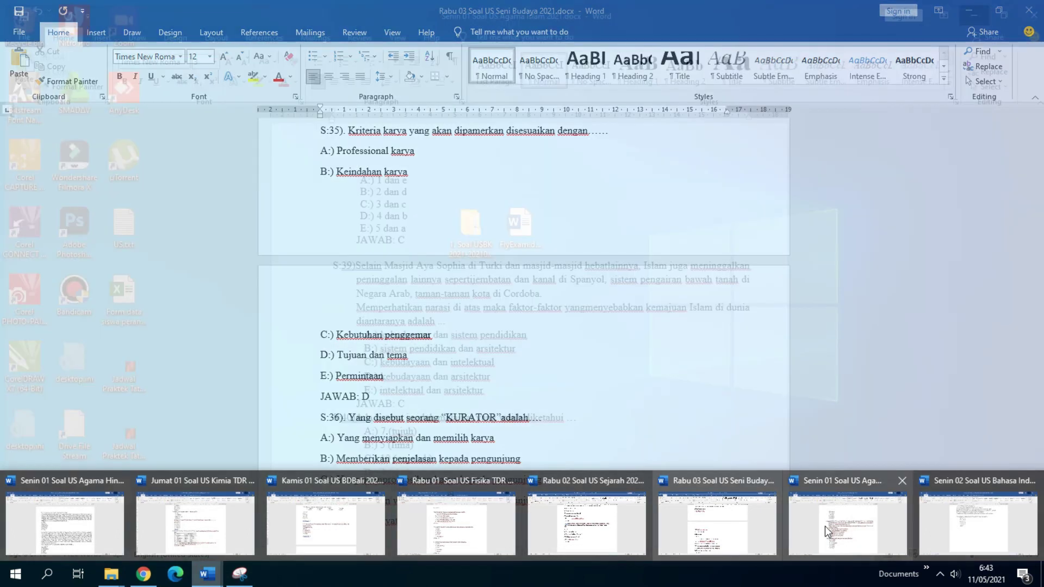
left_click(825, 527)
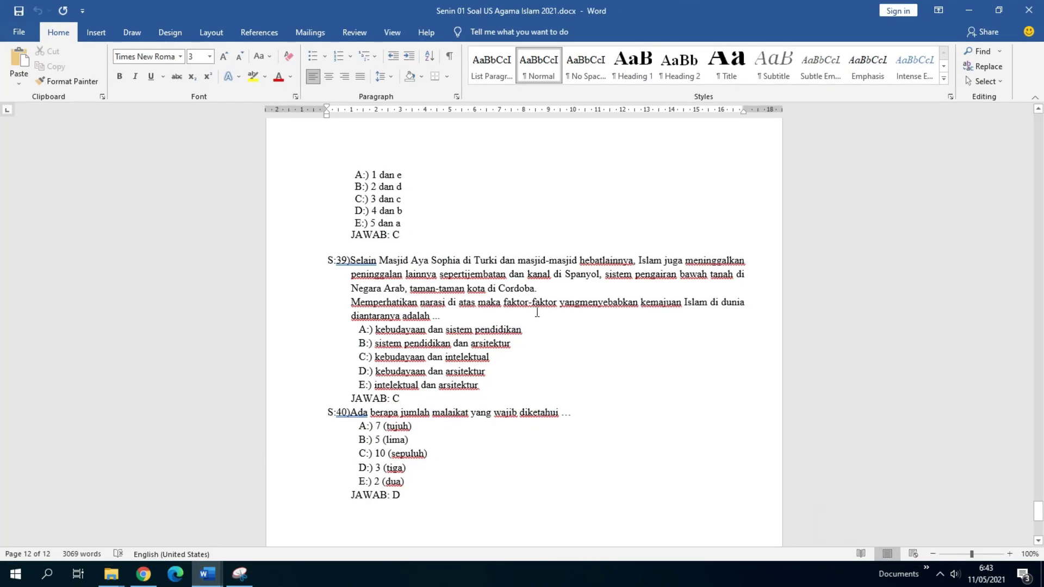
left_click_drag(1037, 512, 1039, 117)
left_click(485, 277)
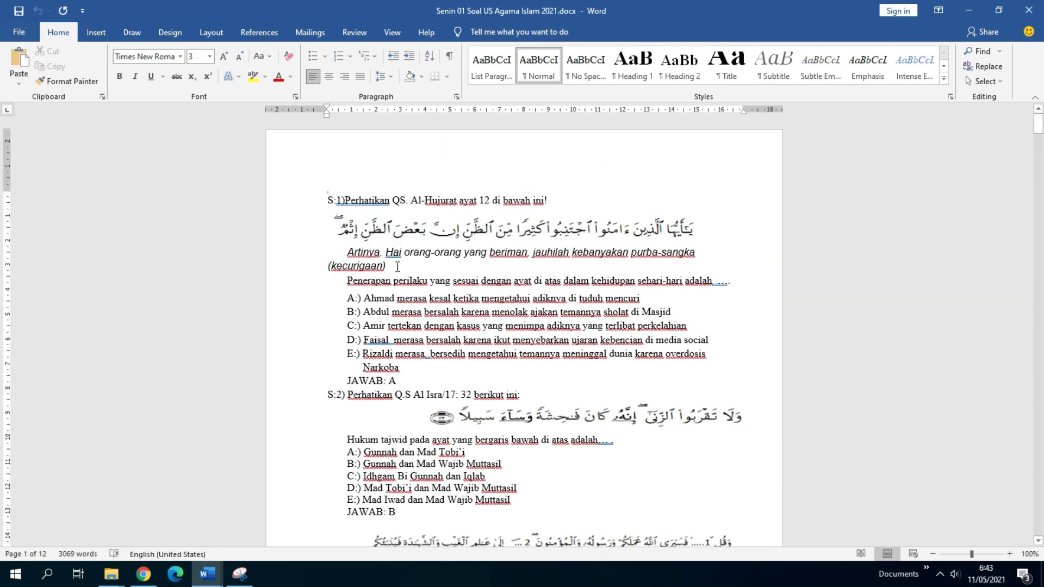
scroll(347, 182, "down", 1)
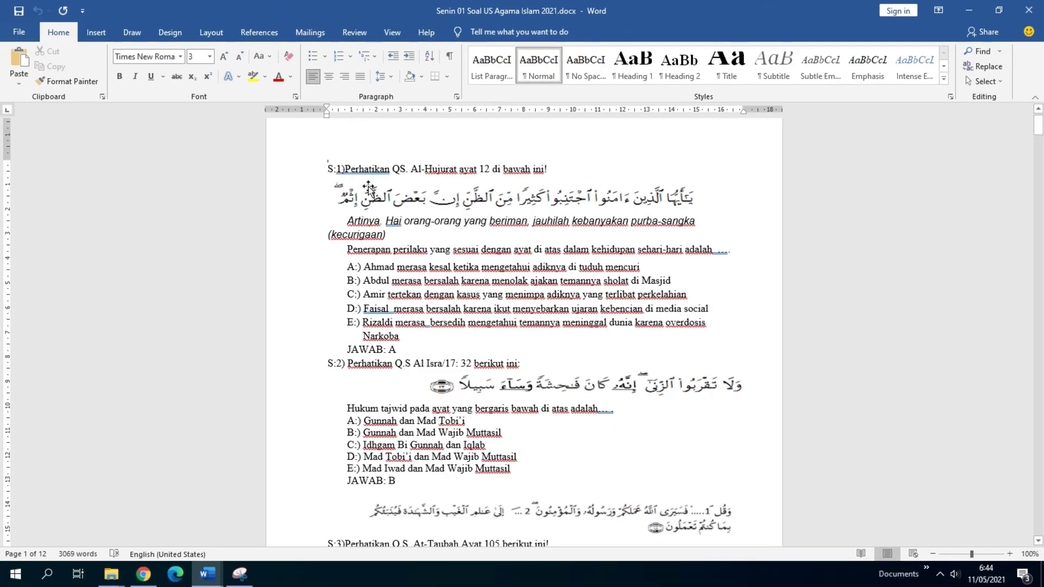
Step: Select the Arabic verse picture in question S:1 and show its picture formatting options
left_click(426, 203)
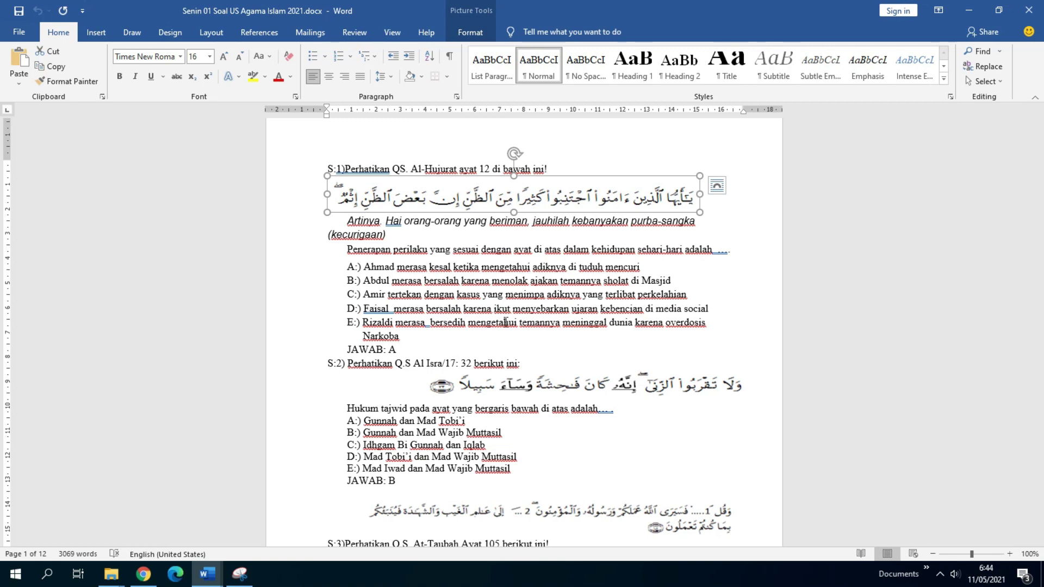
left_click(240, 574)
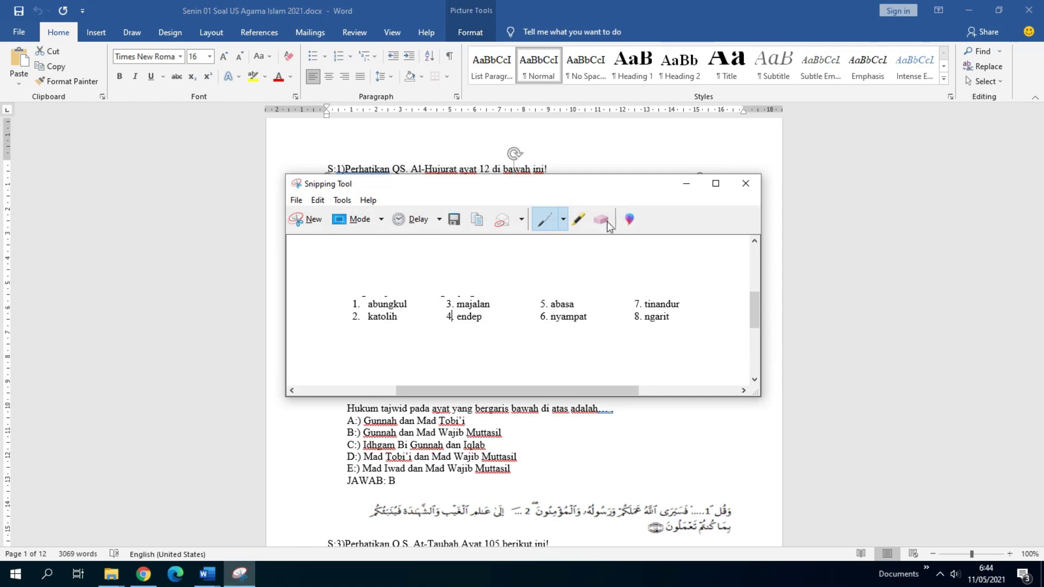
left_click(689, 183)
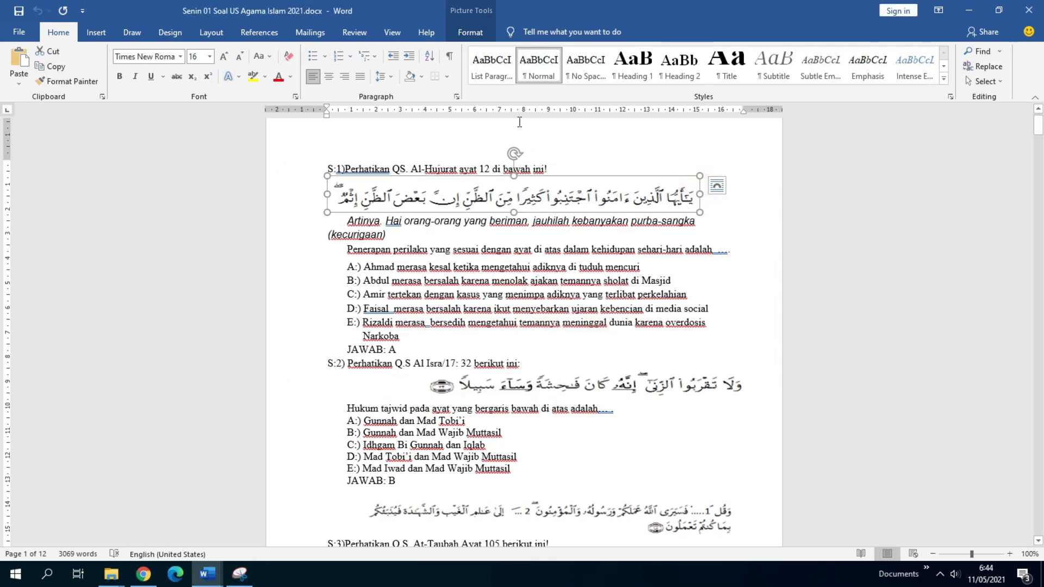
left_click(471, 32)
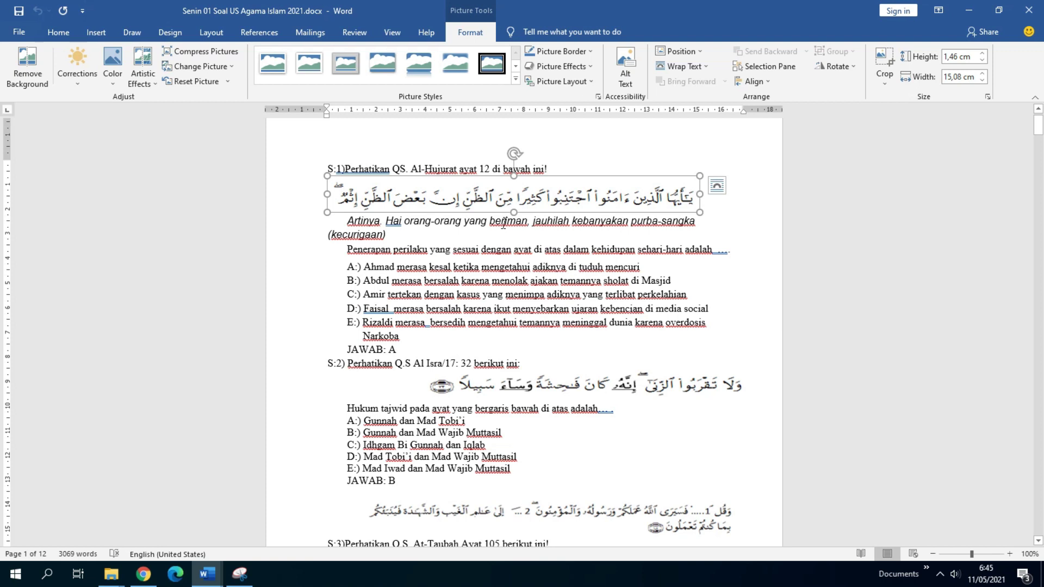
Step: Save the Arabic verse picture of question S:2 as the PNG file "SOAL 2 AGAMA ISLAM" in the gambar folder on the Desktop
scroll(571, 245, "down", 3)
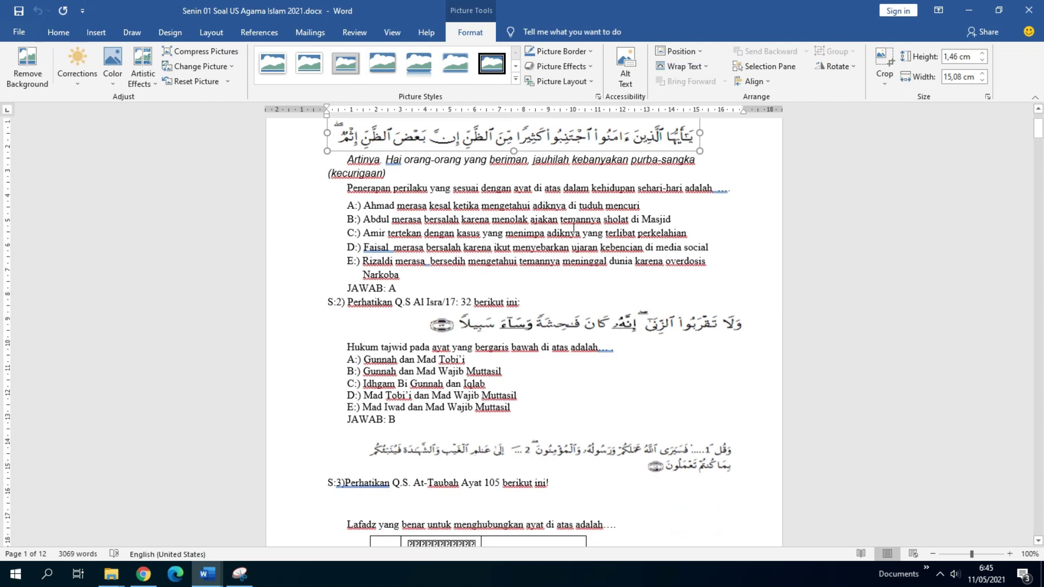
left_click(570, 263)
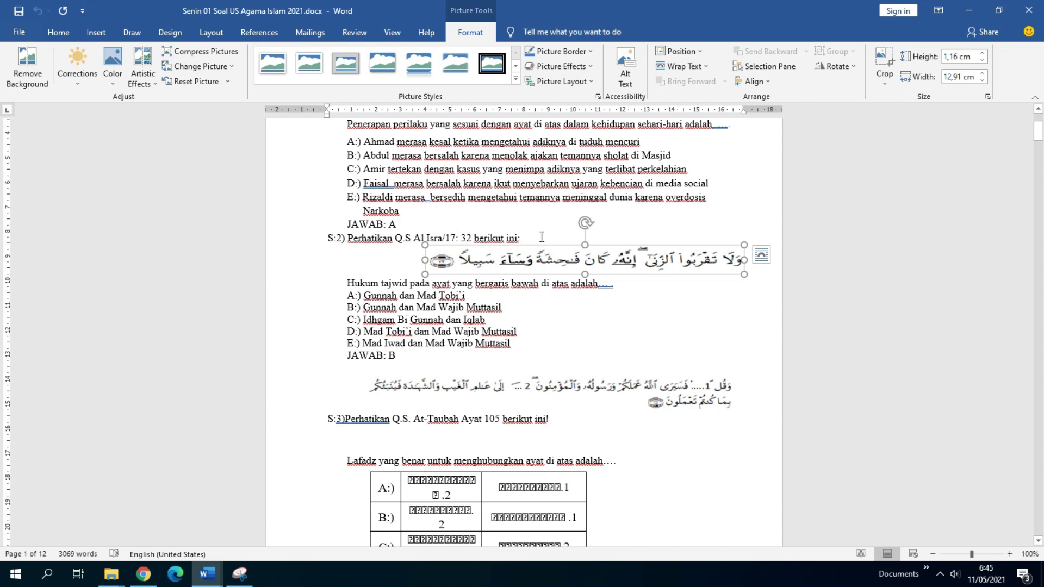
right_click(508, 260)
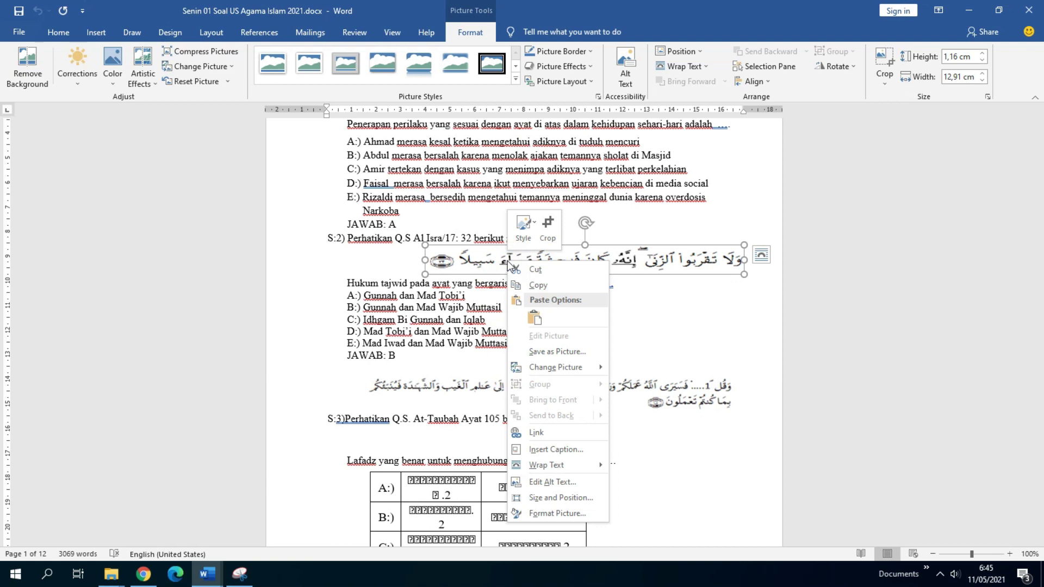
left_click(551, 350)
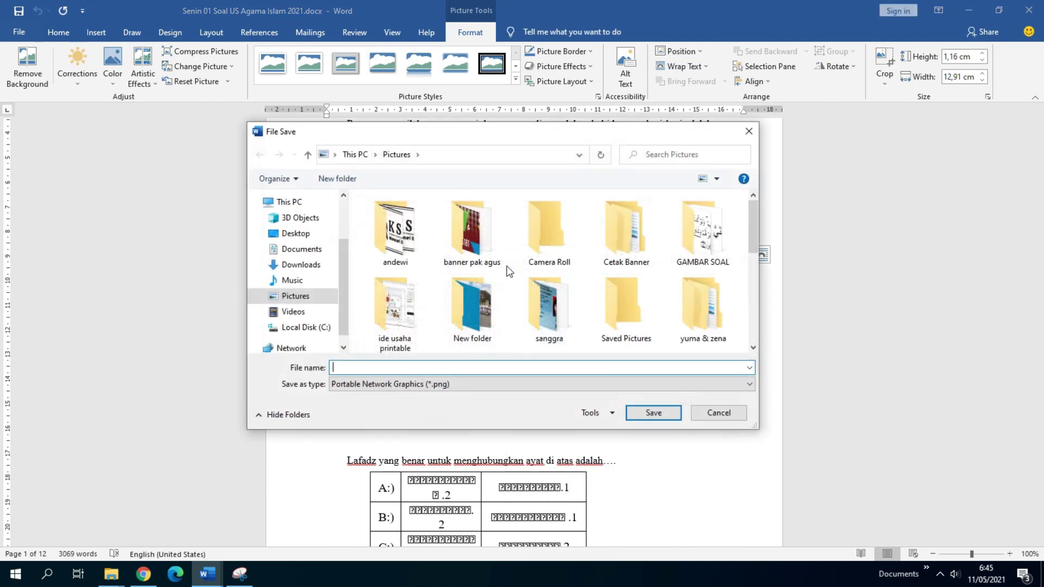
left_click(295, 234)
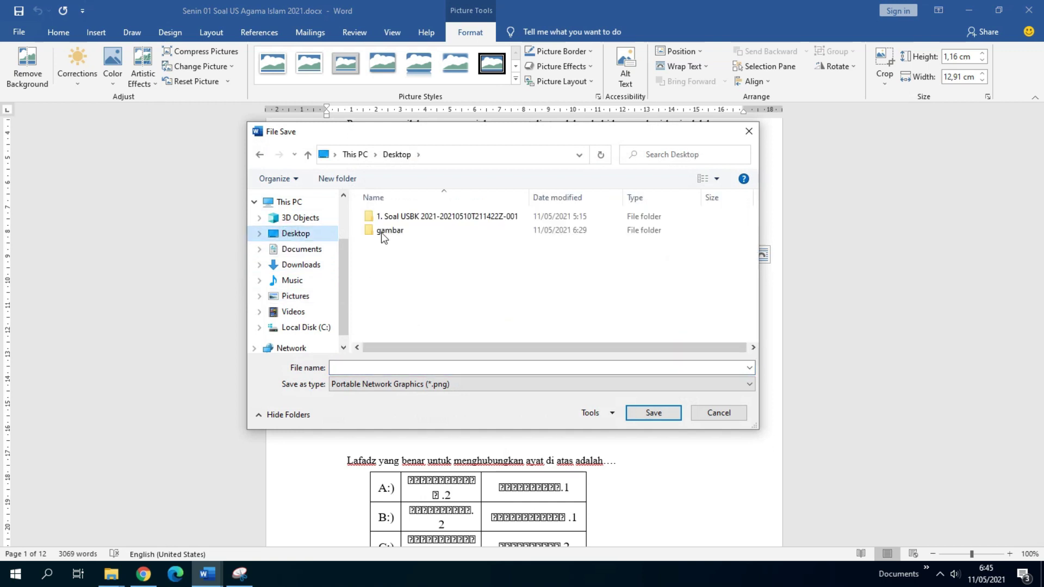
double_click(400, 233)
left_click(338, 367)
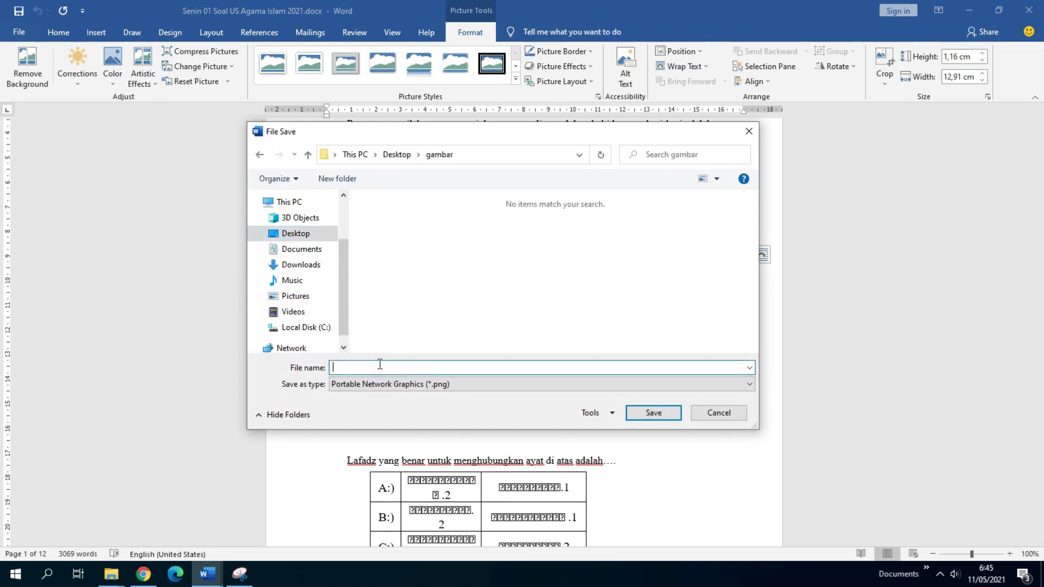
type("SOAL ")
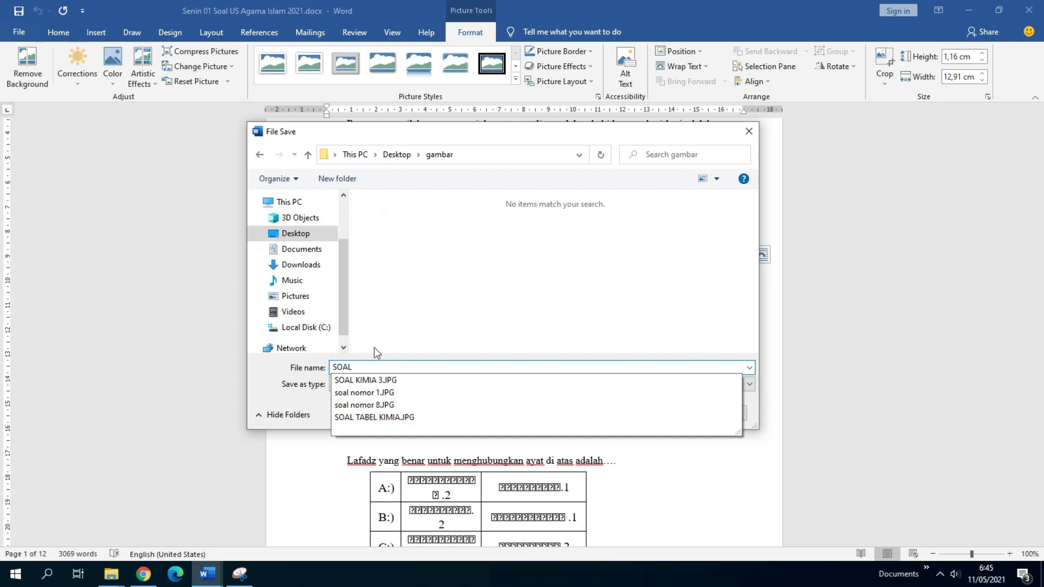
type("2 AGAM")
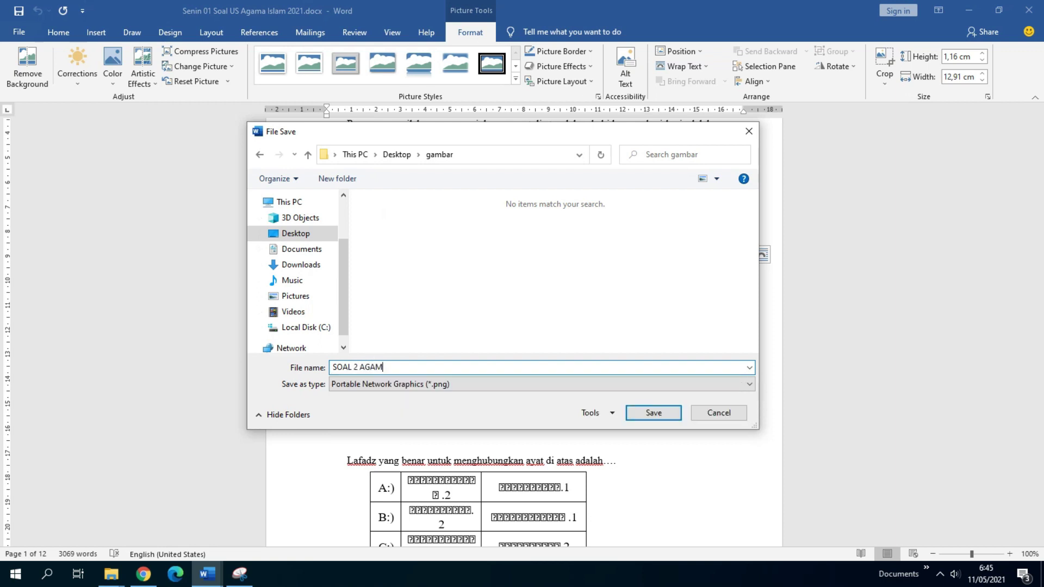
type("A ISLAM")
left_click(651, 414)
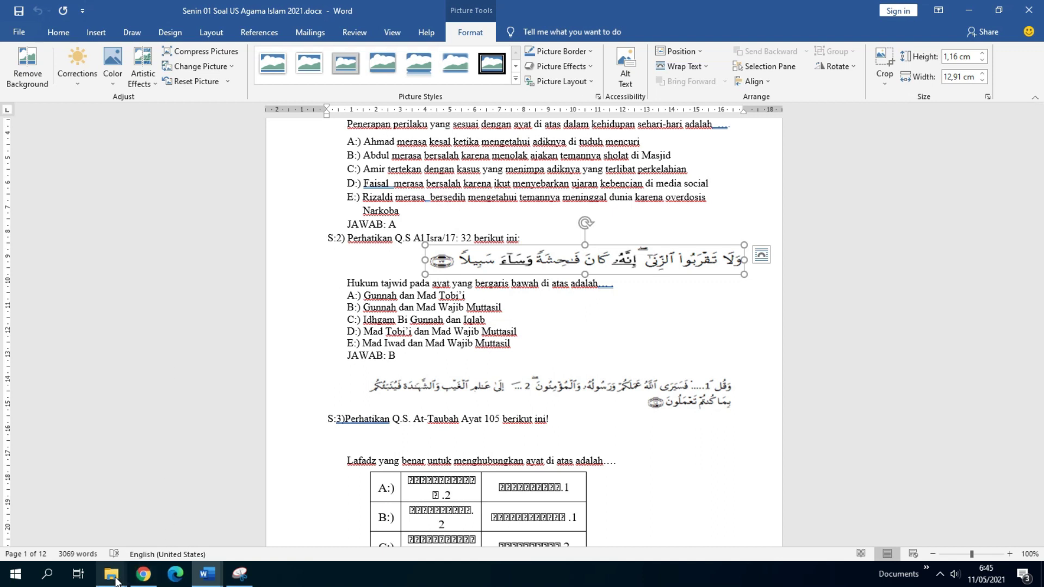
Step: Open SOAL 2 AGAMA ISLAM.png from the gambar folder to check what was saved, and close the viewer
mouse_move(116, 580)
left_click(354, 521)
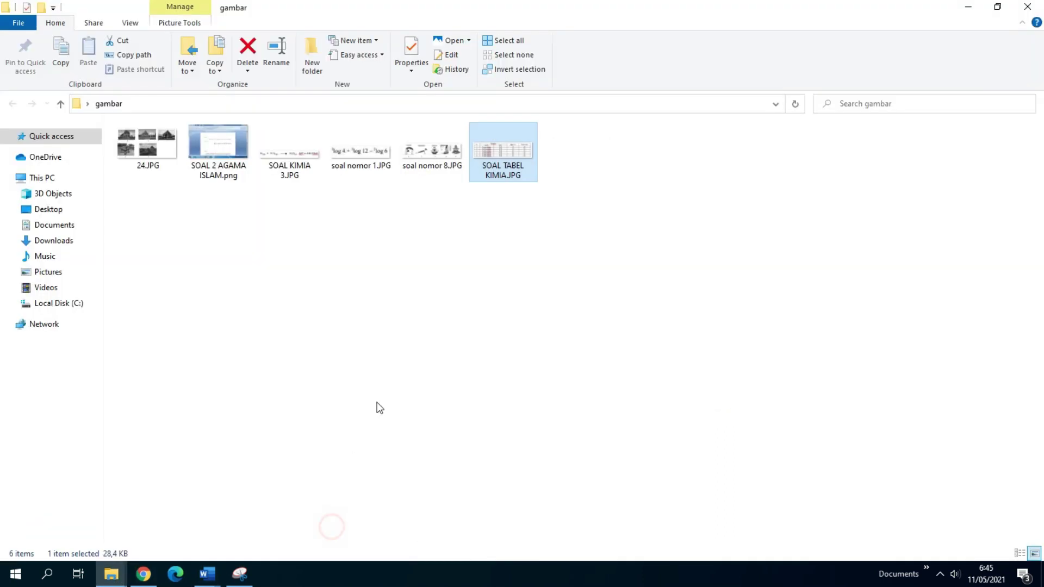
left_click(262, 239)
double_click(215, 140)
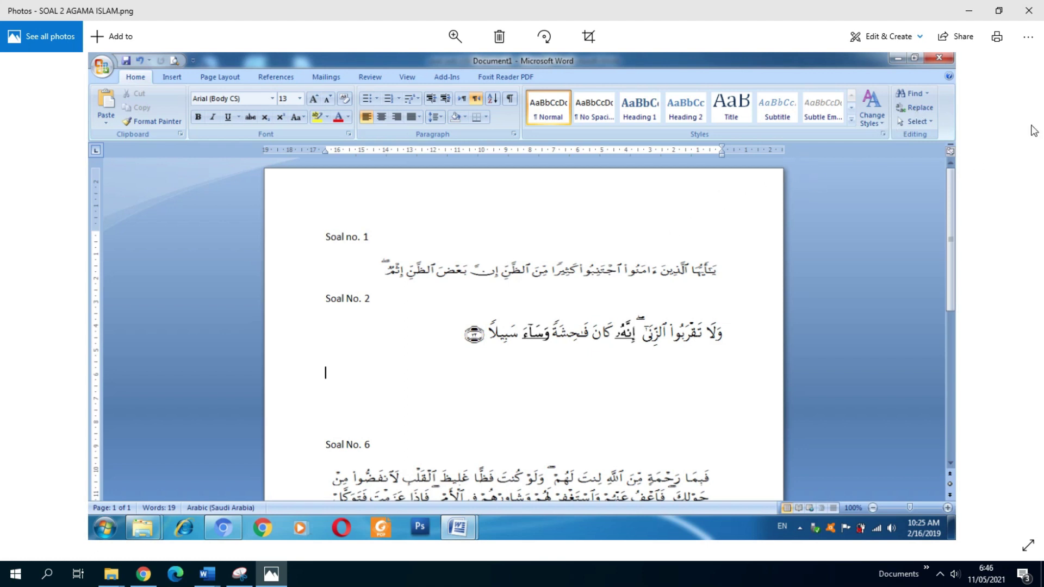
left_click(1029, 13)
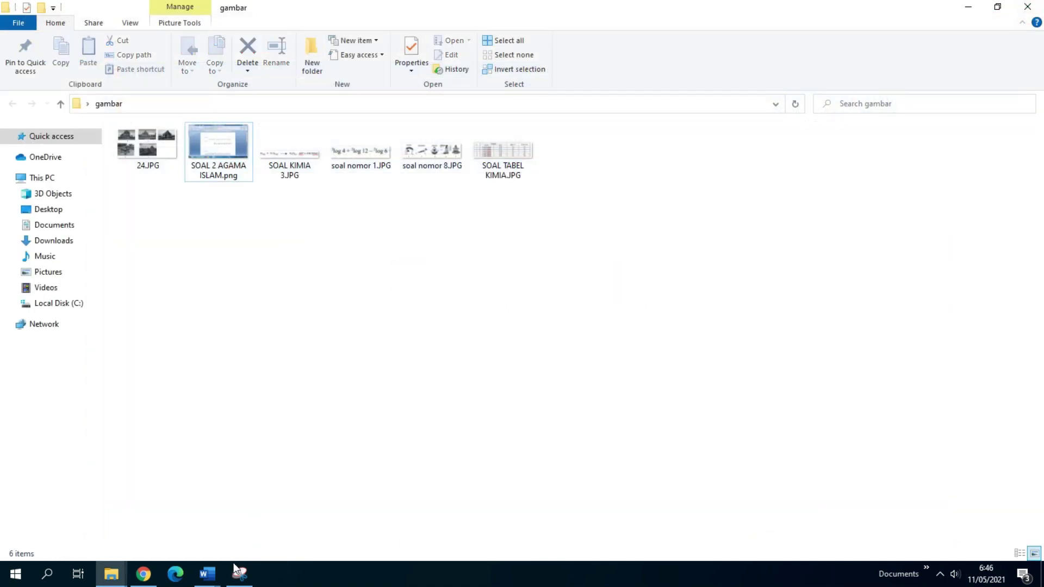
Step: Return to the Agama Islam document and capture a snip of only the Arabic verse below question S:2
left_click(208, 574)
left_click(792, 512)
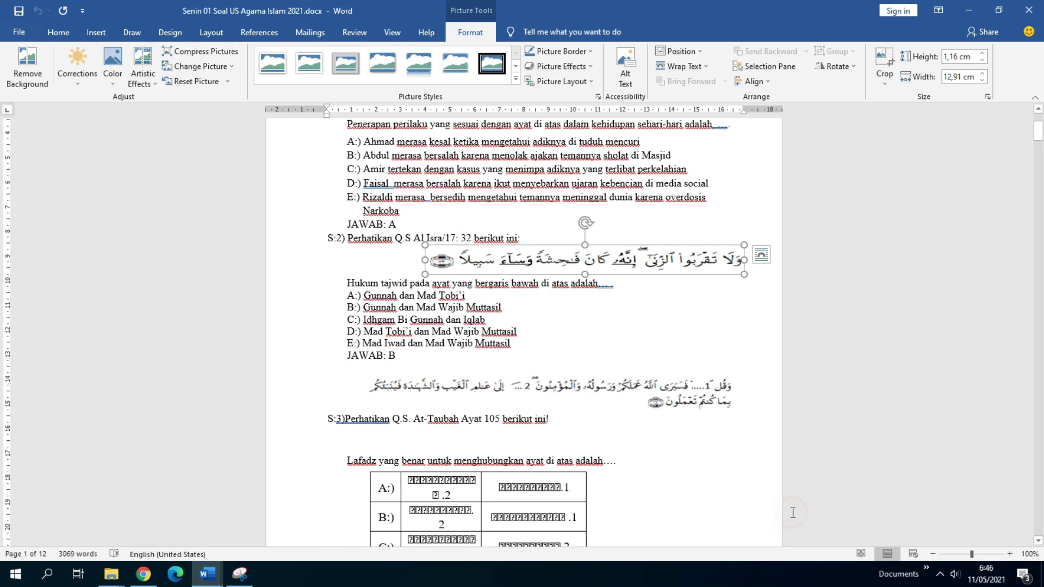
left_click(618, 341)
scroll(599, 390, "up", 4)
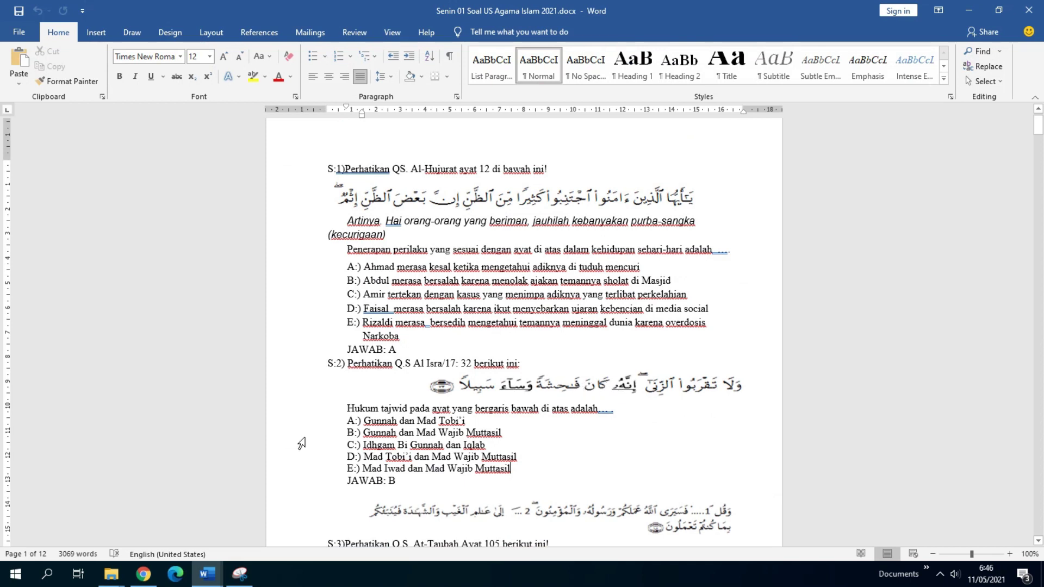
mouse_move(248, 580)
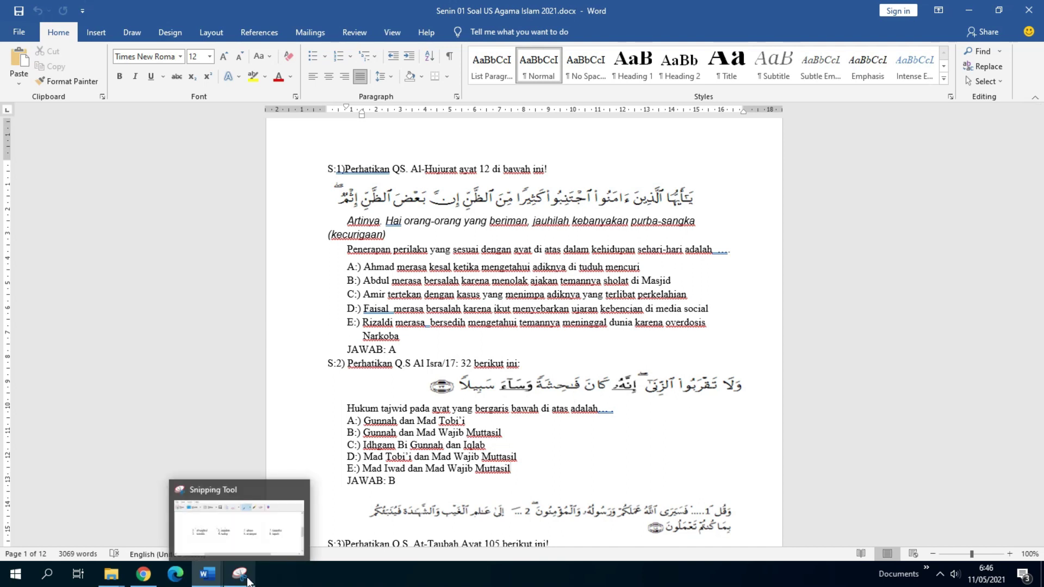
left_click(241, 533)
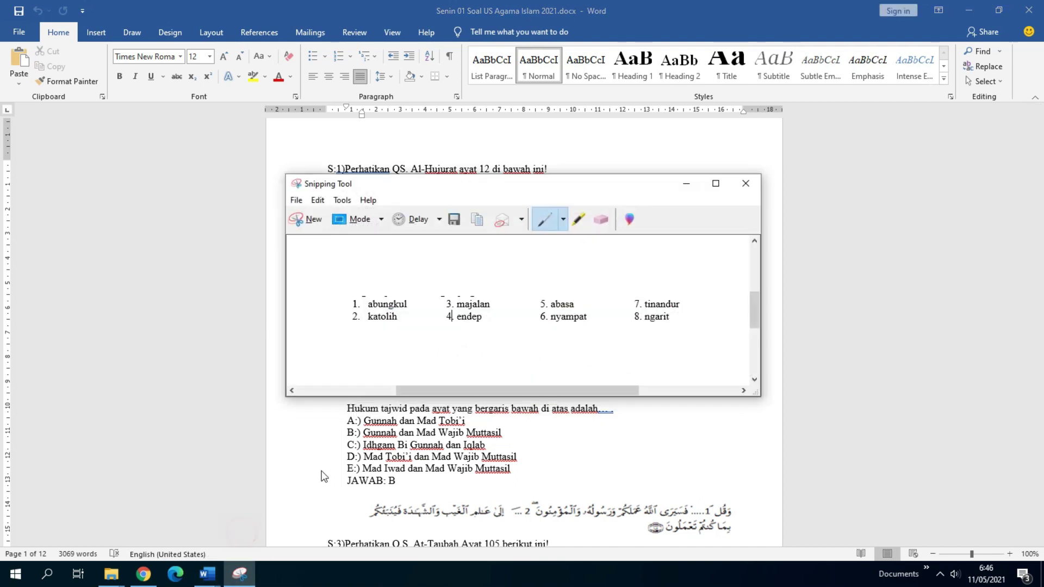
left_click(309, 219)
left_click_drag(417, 375, 747, 401)
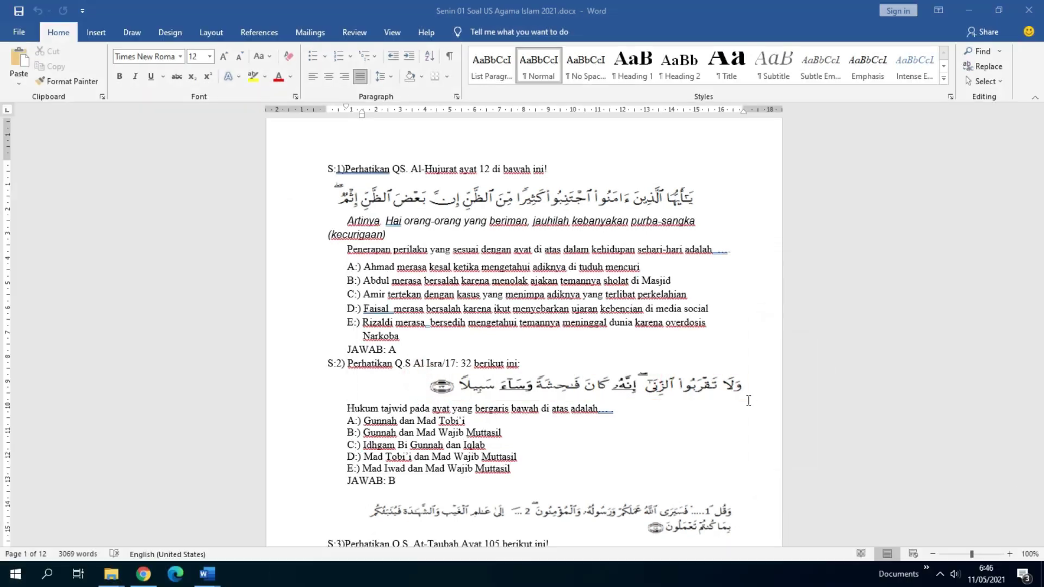
Step: Save the verse snip as the JPEG file "soal no 2" in the gambar folder and minimize the Snipping Tool
left_click(522, 298)
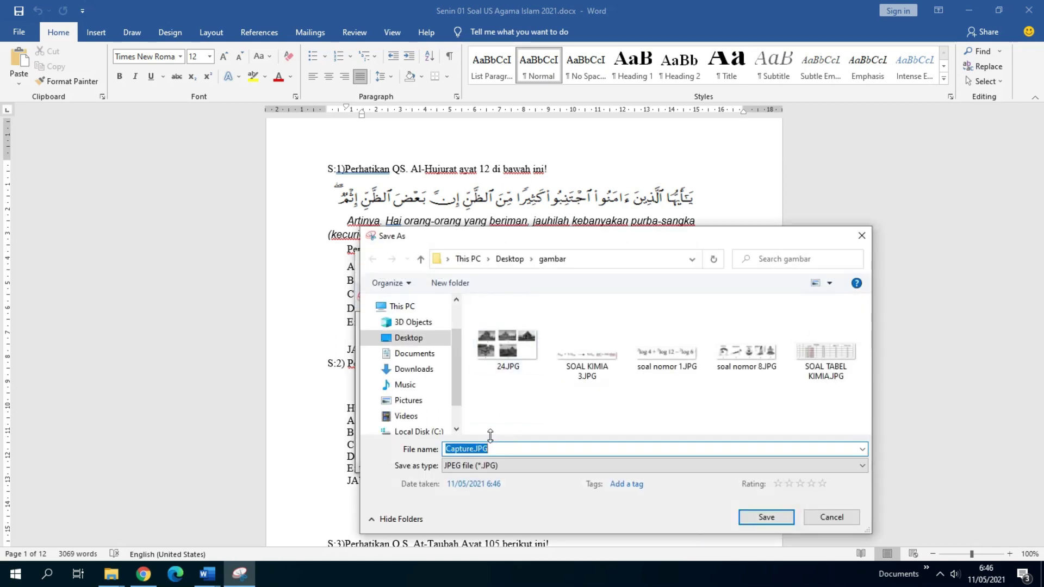
type("soal")
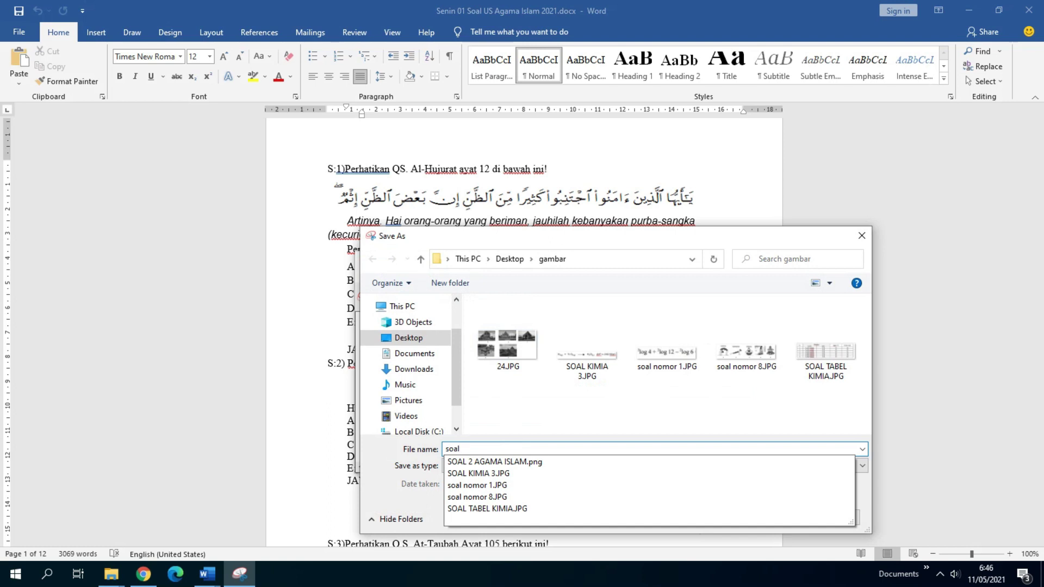
type(" no 2")
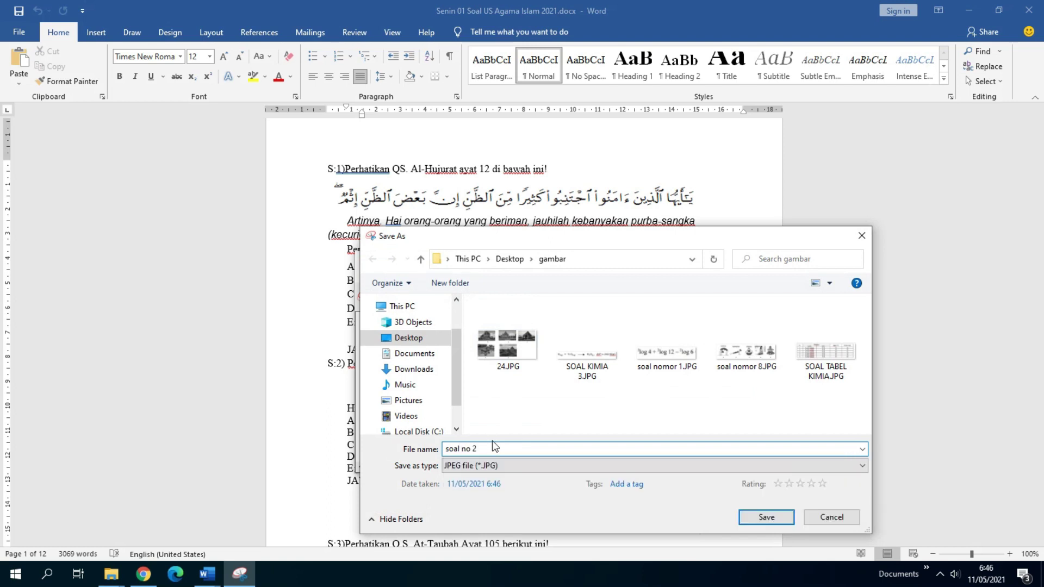
left_click(766, 517)
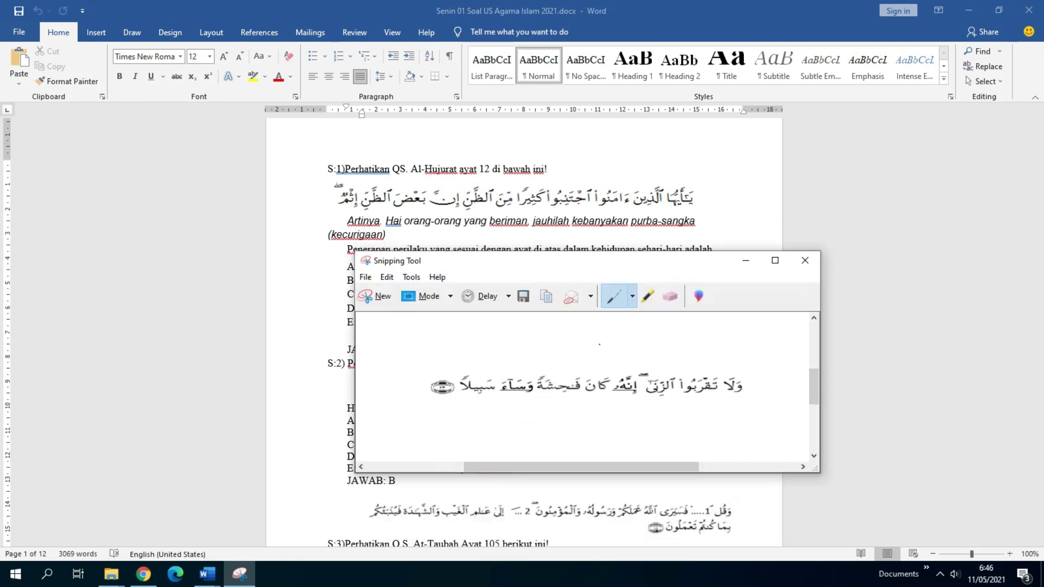
left_click(745, 265)
Step: Delete the original Arabic verse picture below question S:2 and switch to the gambar folder
left_click(625, 383)
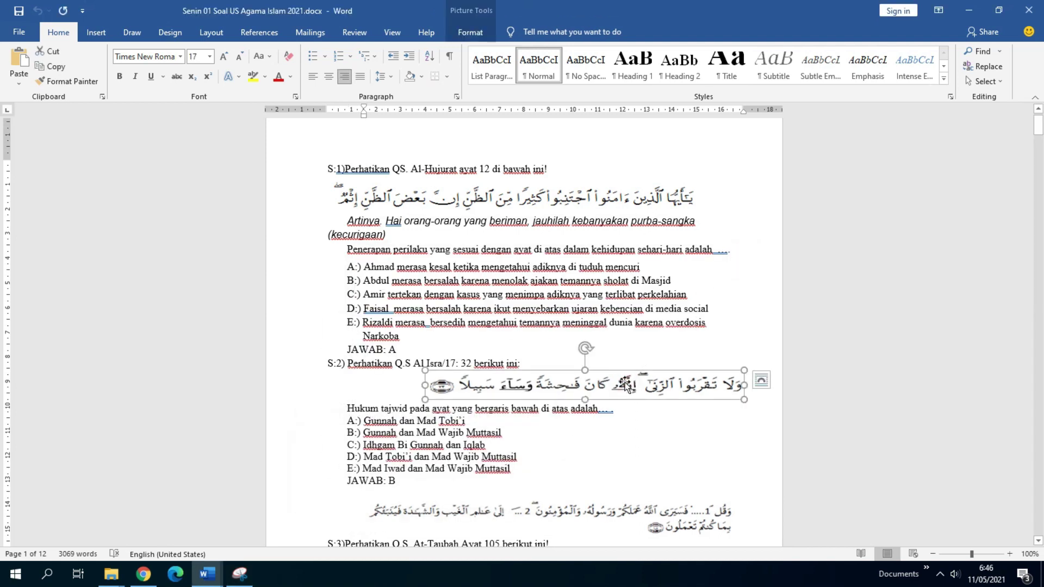
key("Delete")
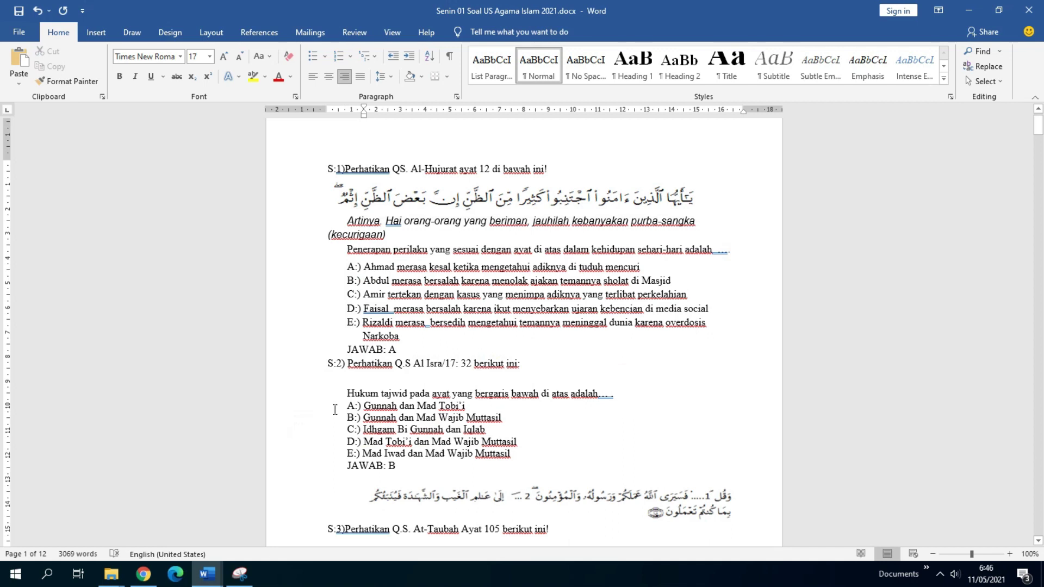
mouse_move(111, 574)
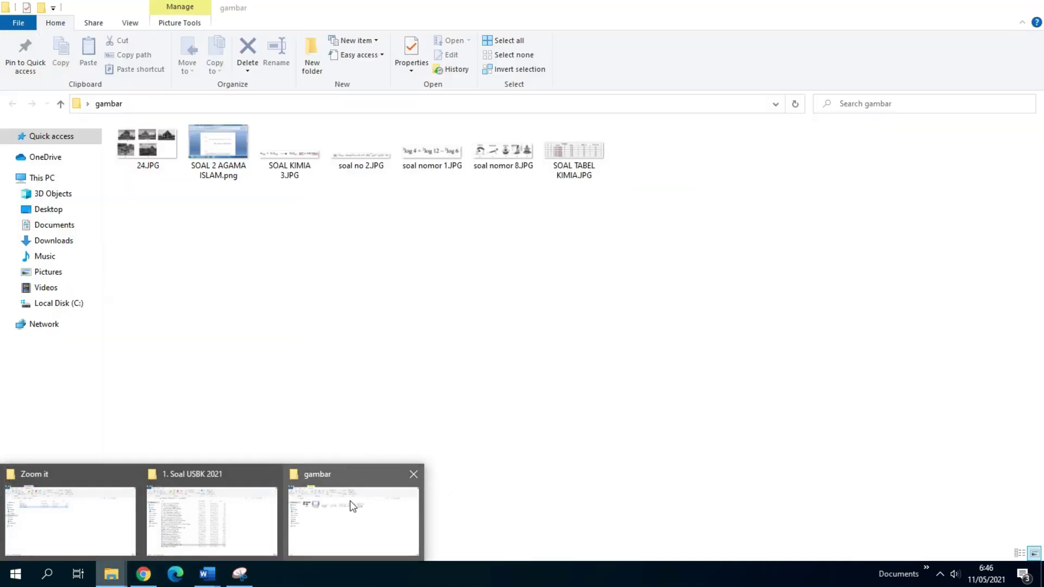
left_click(352, 505)
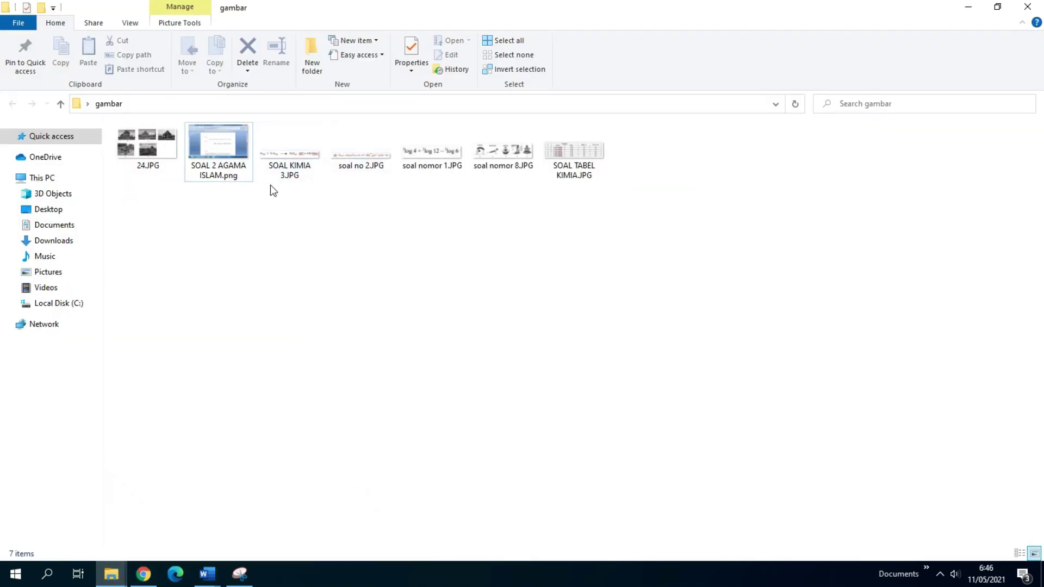
Step: Open SOAL 2 AGAMA ISLAM.png and soal no 2.JPG to compare the saved images, closing the viewer after each
left_click(237, 166)
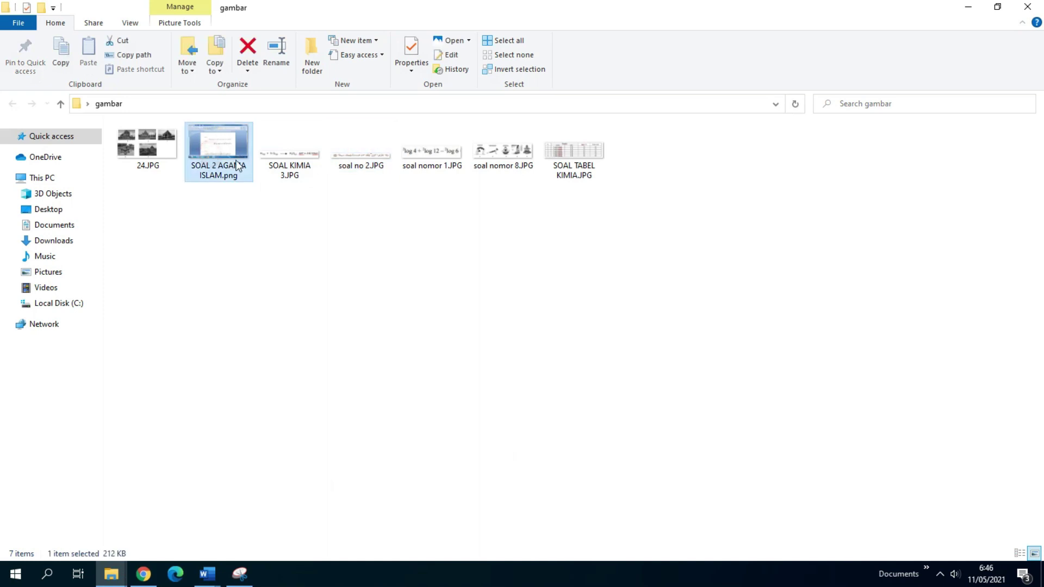
double_click(221, 149)
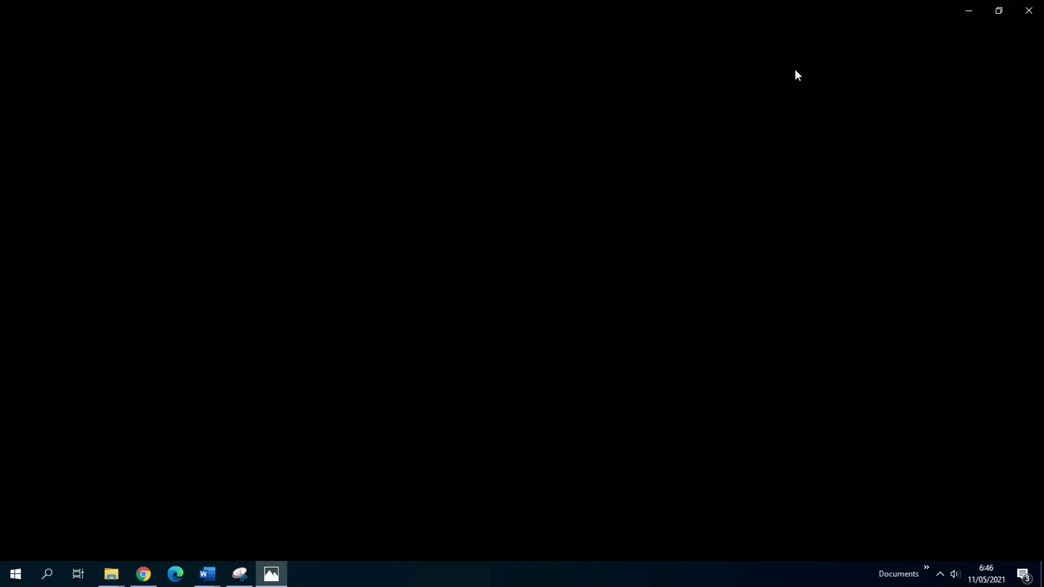
left_click(1020, 18)
left_click(364, 159)
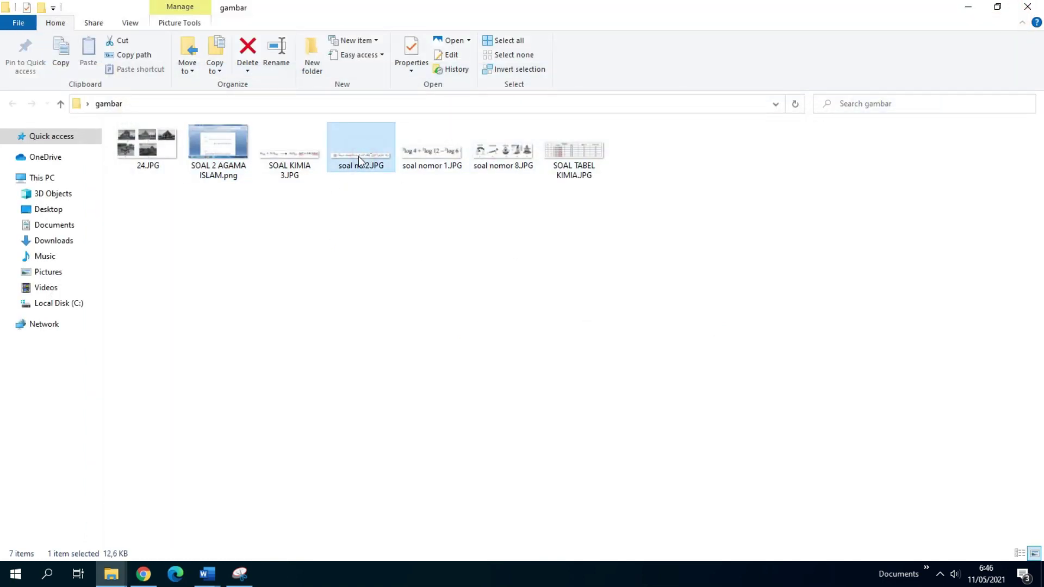
double_click(358, 156)
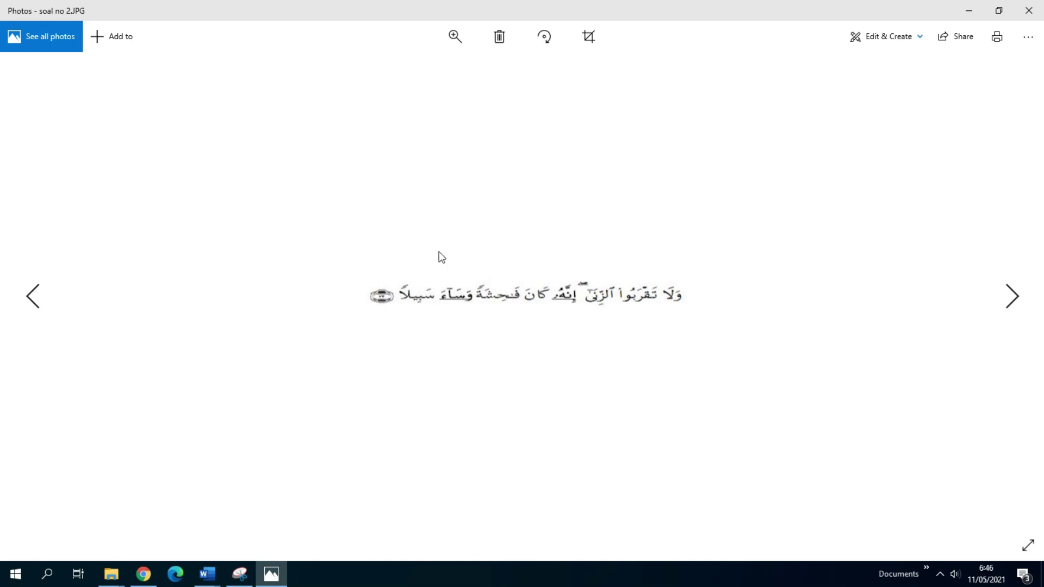
left_click(1029, 11)
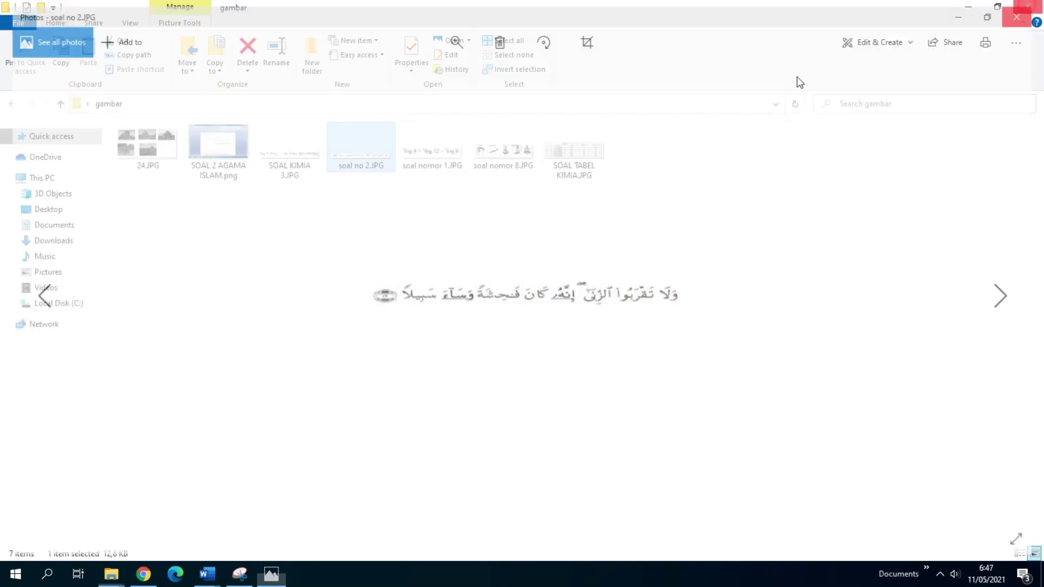
Step: Copy soal no 2.JPG and paste it on the empty line below question S:2 in the Agama Islam document, aligning that line left
right_click(363, 153)
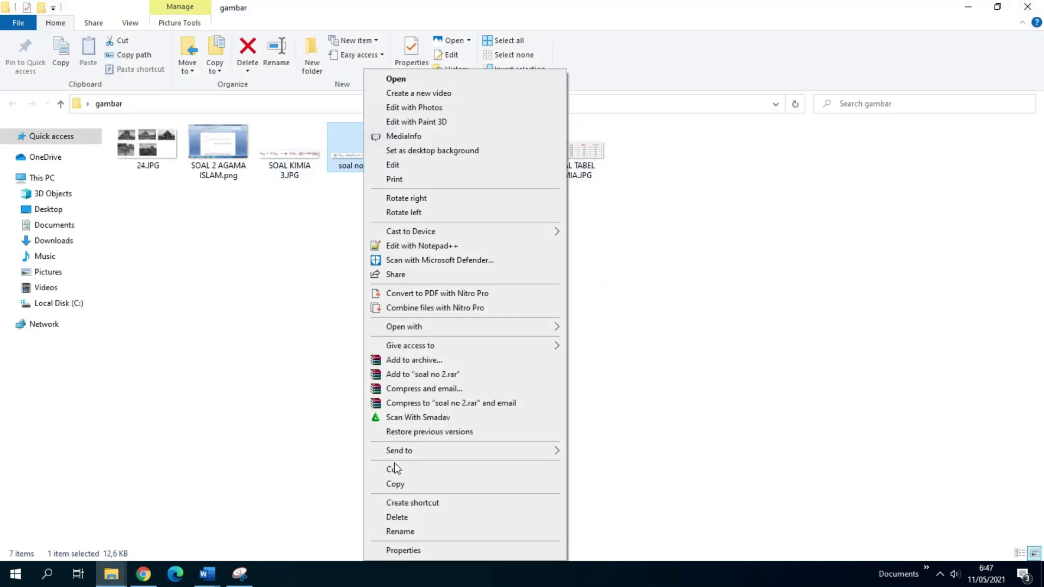
left_click(395, 483)
left_click(207, 573)
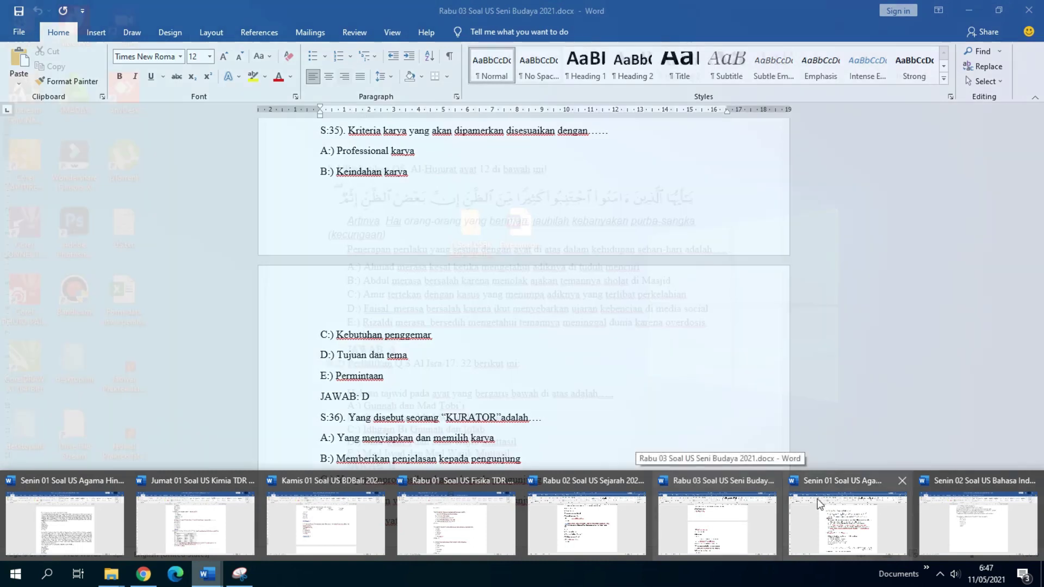
left_click(820, 505)
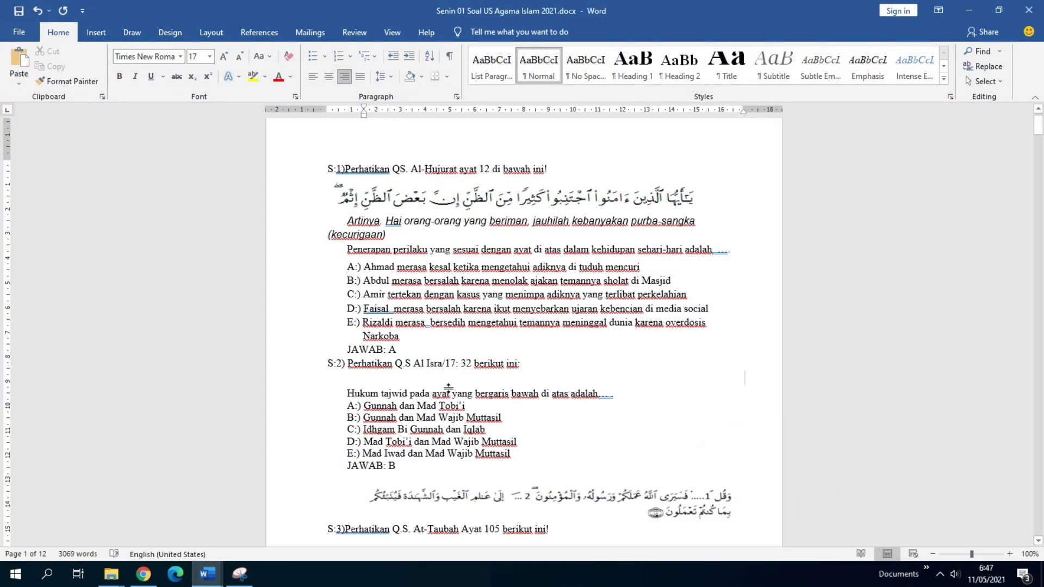
left_click(430, 380)
key("ctrl+l")
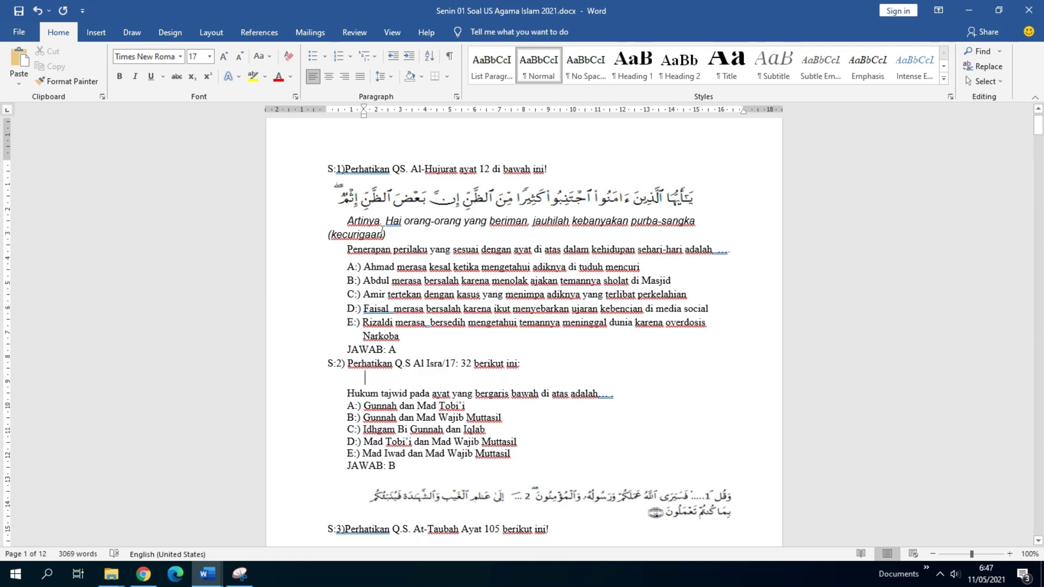
right_click(444, 379)
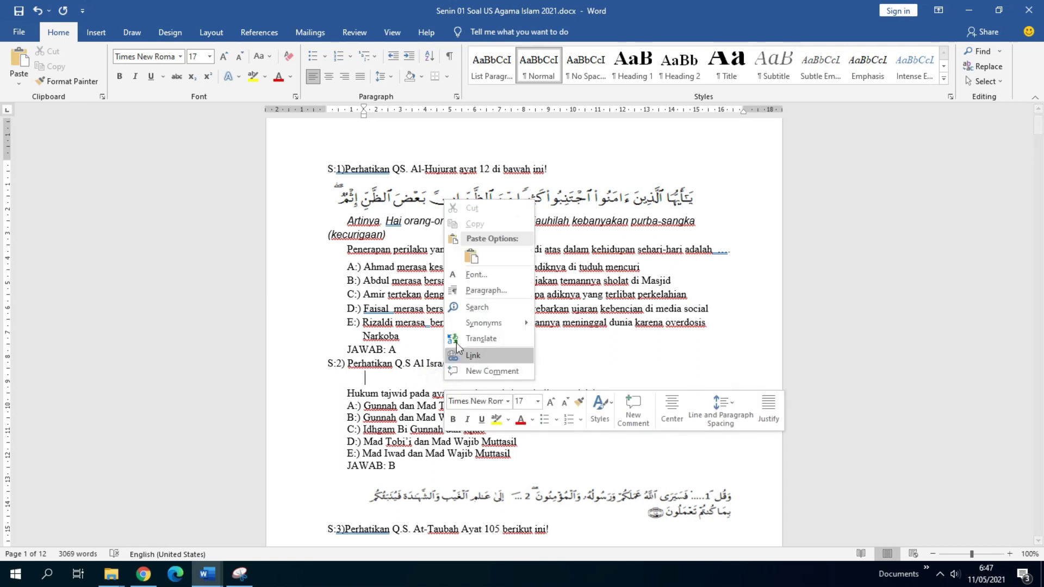
left_click(466, 267)
Step: Use Crop on the pasted S:2 verse picture to check for hidden areas, and leave it uncropped
left_click(519, 384)
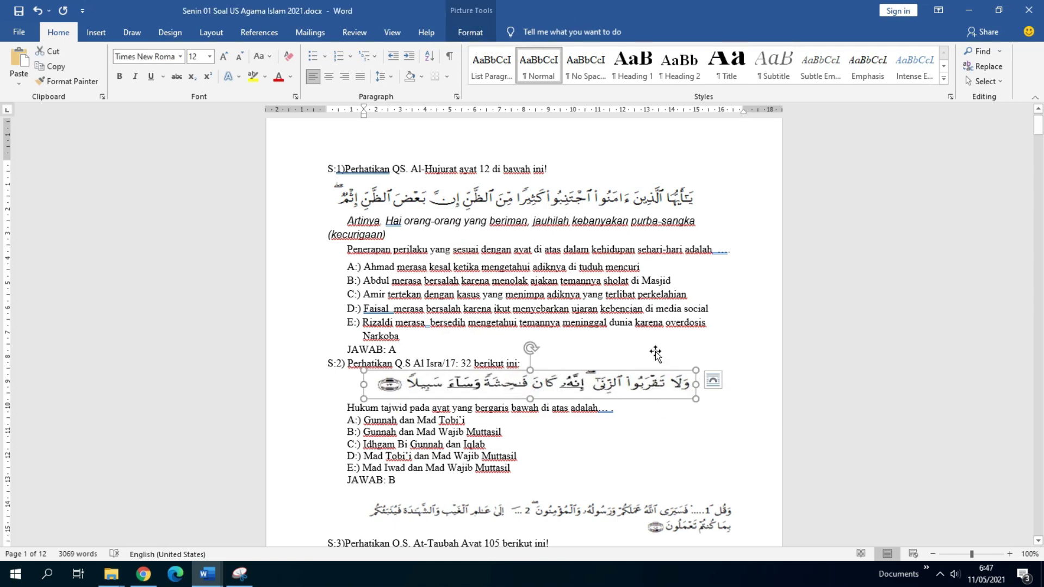
left_click(468, 33)
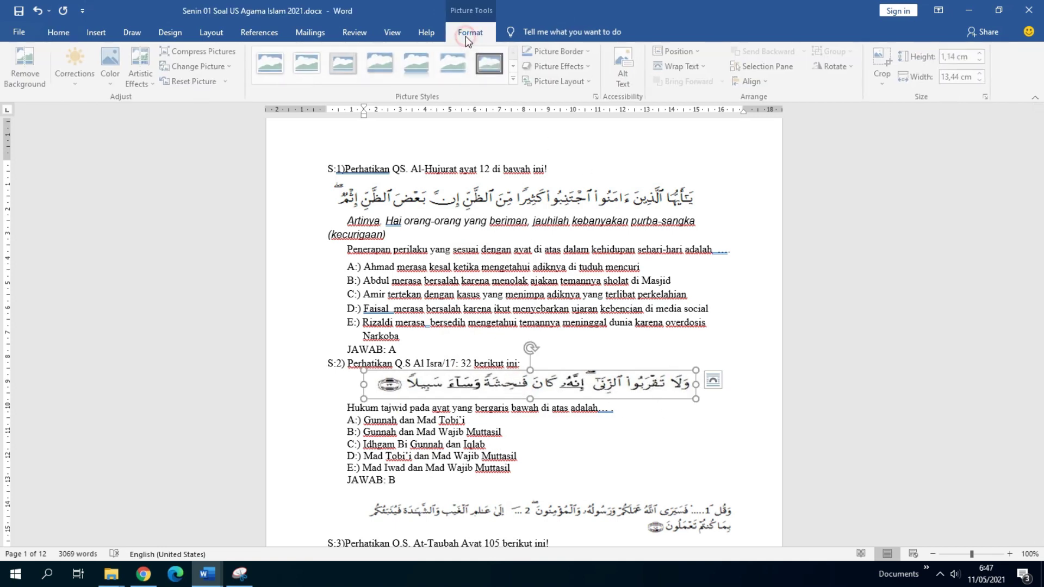
left_click(882, 64)
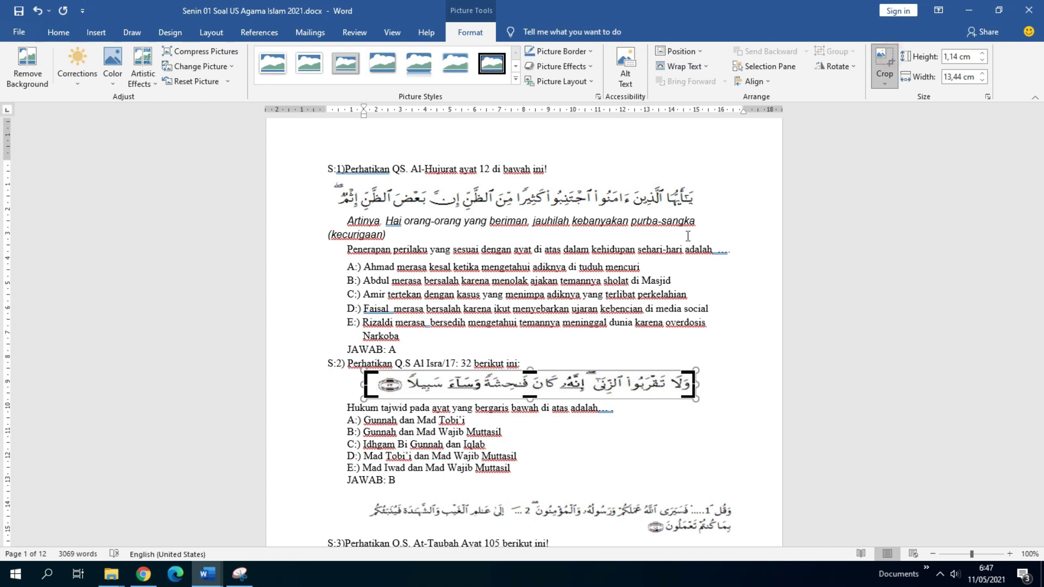
left_click(885, 64)
left_click(580, 430)
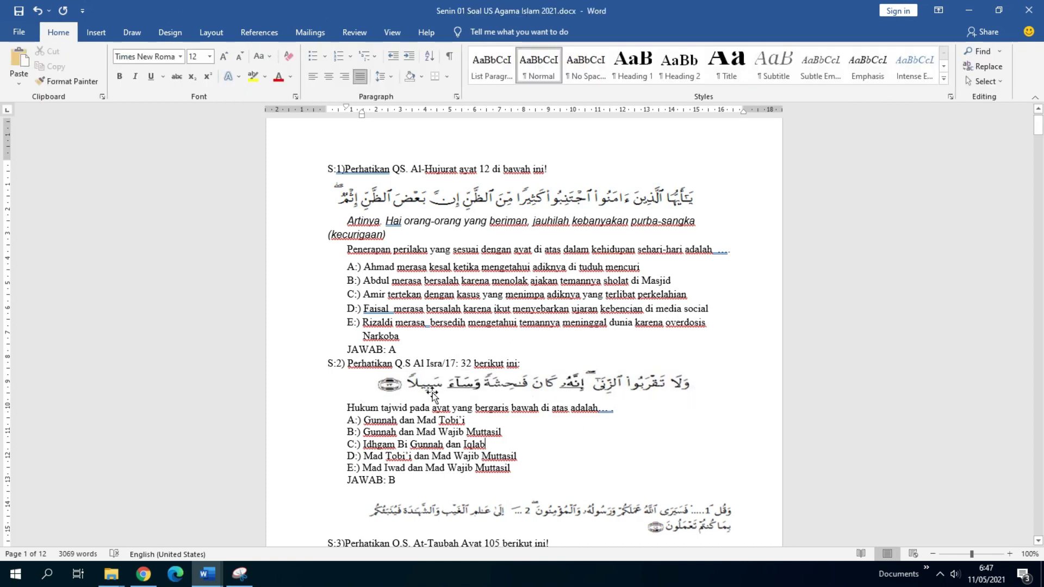
Step: Use Crop on the Arabic verse picture of question S:1 to check for hidden areas, keeping its current crop
left_click(456, 199)
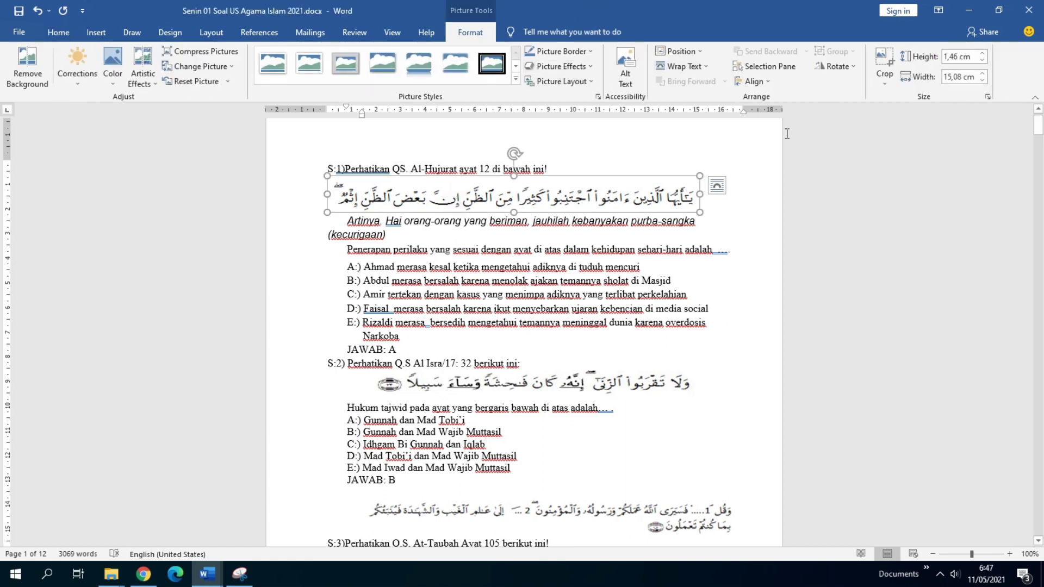
scroll(707, 272, "up", 1)
left_click(887, 56)
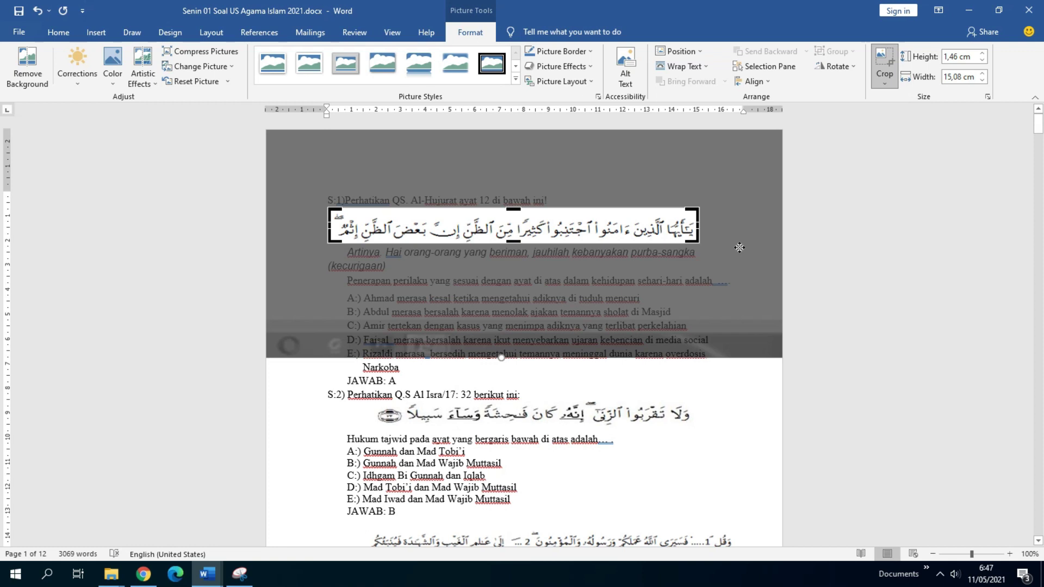
left_click(888, 54)
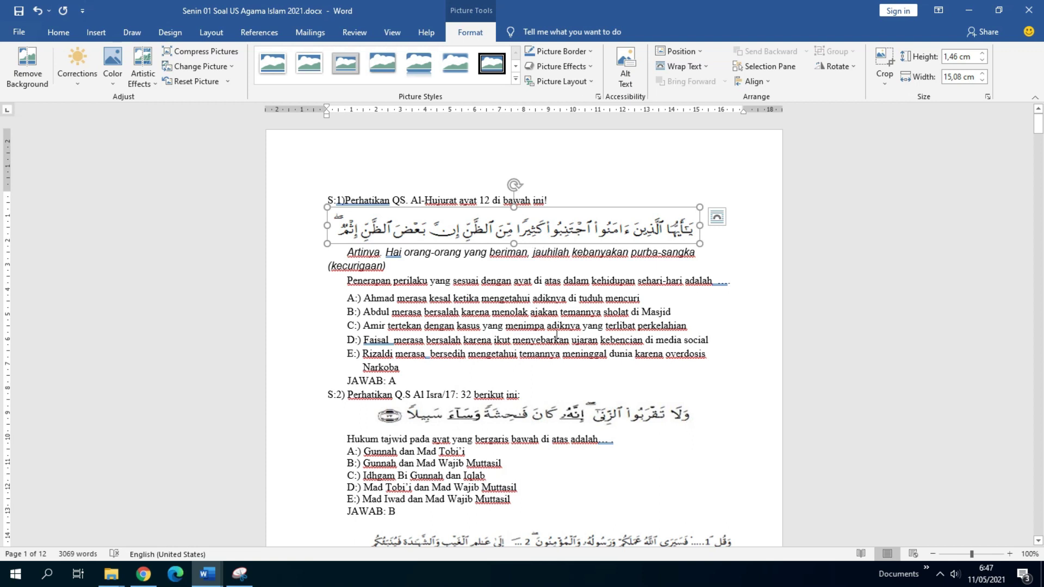
Step: Inspect the Arabic verse picture above question S:3, bring up the Snipping Tool briefly and return to the document
scroll(504, 397, "down", 5)
scroll(504, 396, "down", 1)
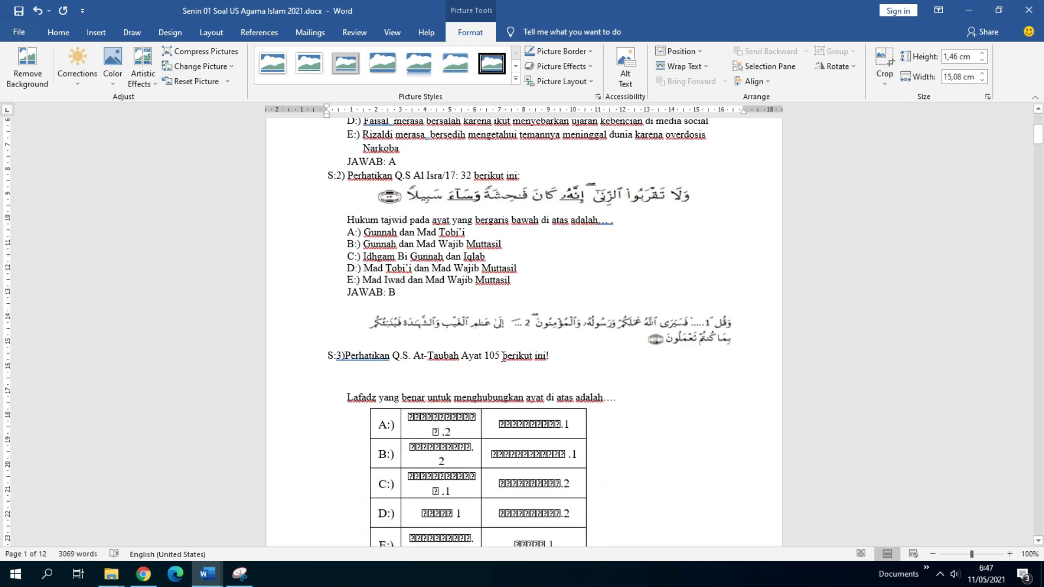
left_click(599, 337)
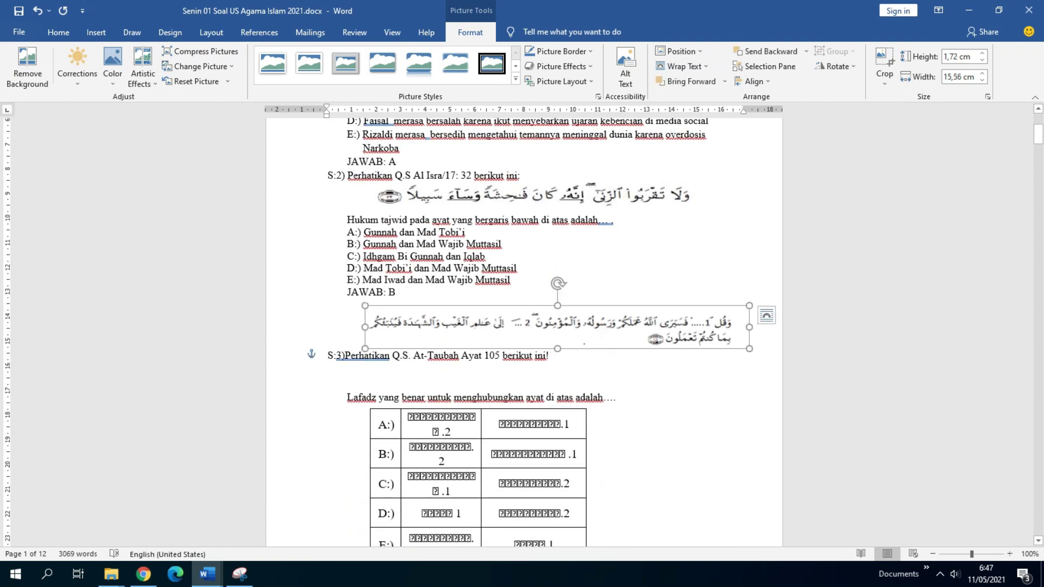
left_click(240, 574)
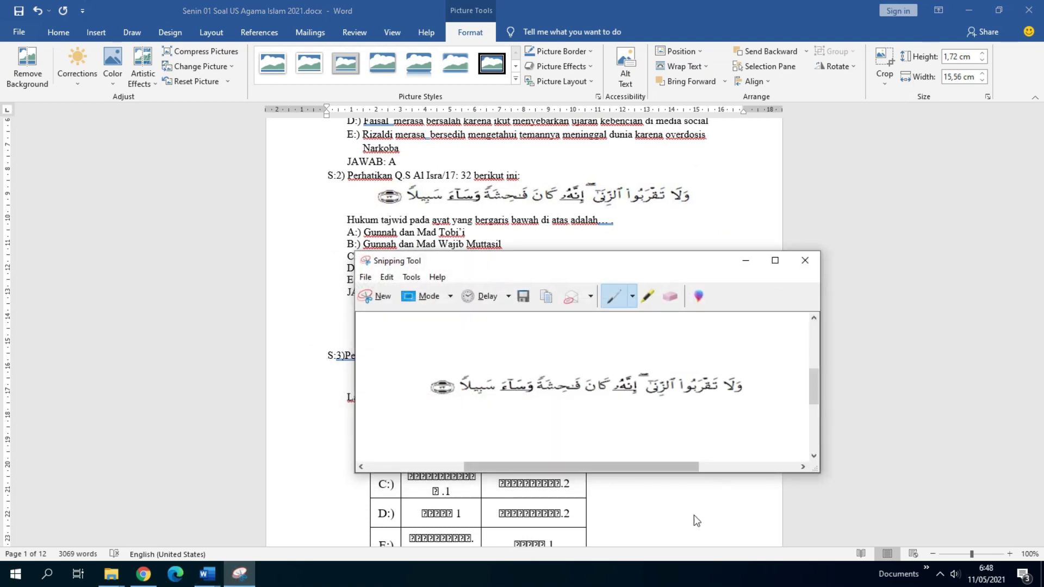
key("alt+Tab")
Step: Examine the answer table of question S:3, checking its A to E labels and the special-font text in its cells
scroll(474, 270, "down", 4)
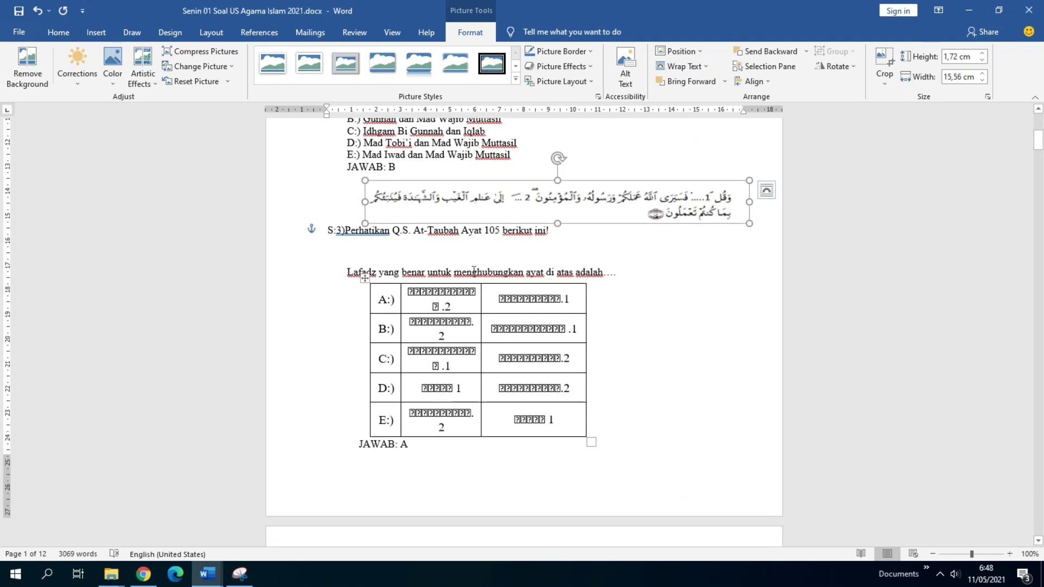
scroll(475, 270, "down", 3)
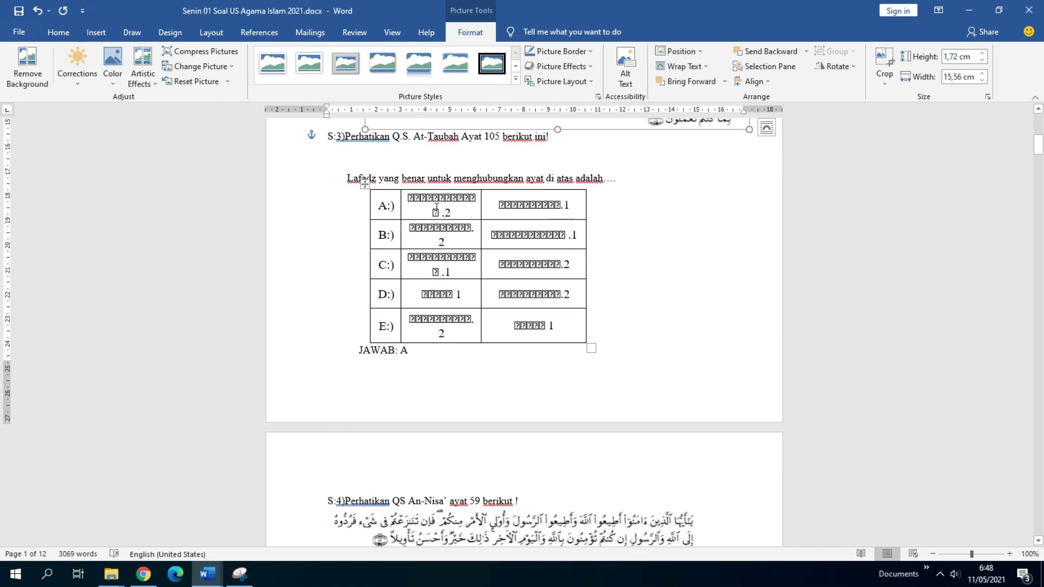
left_click(380, 208)
left_click(613, 337)
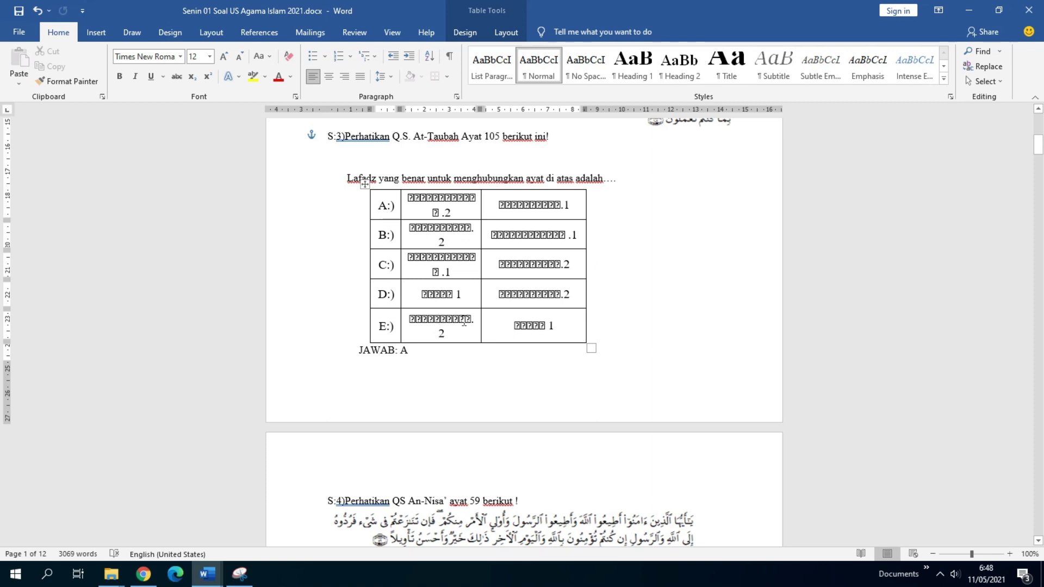
left_click_drag(473, 319, 420, 315)
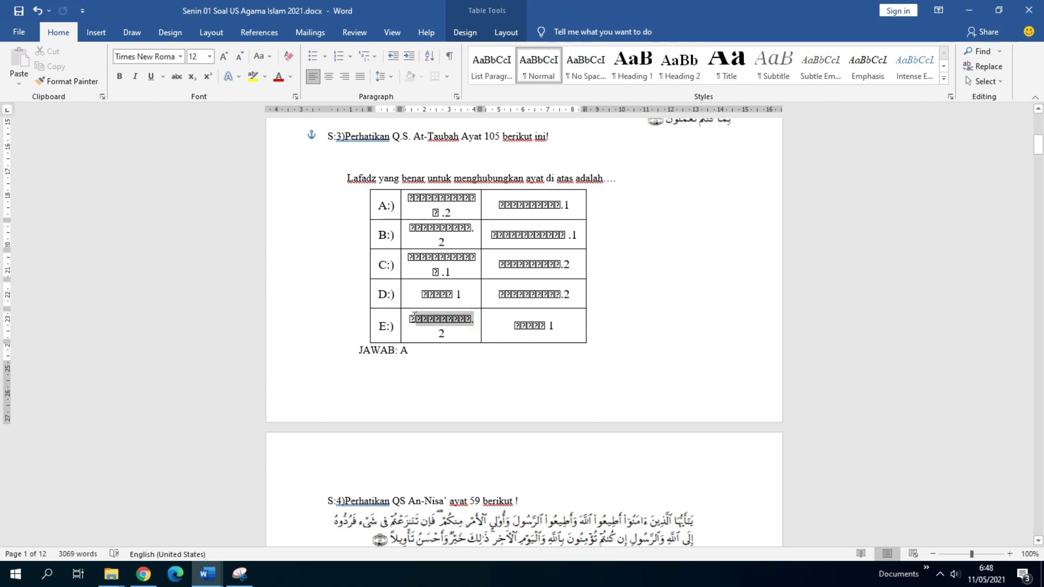
left_click(501, 235)
scroll(499, 297, "up", 2)
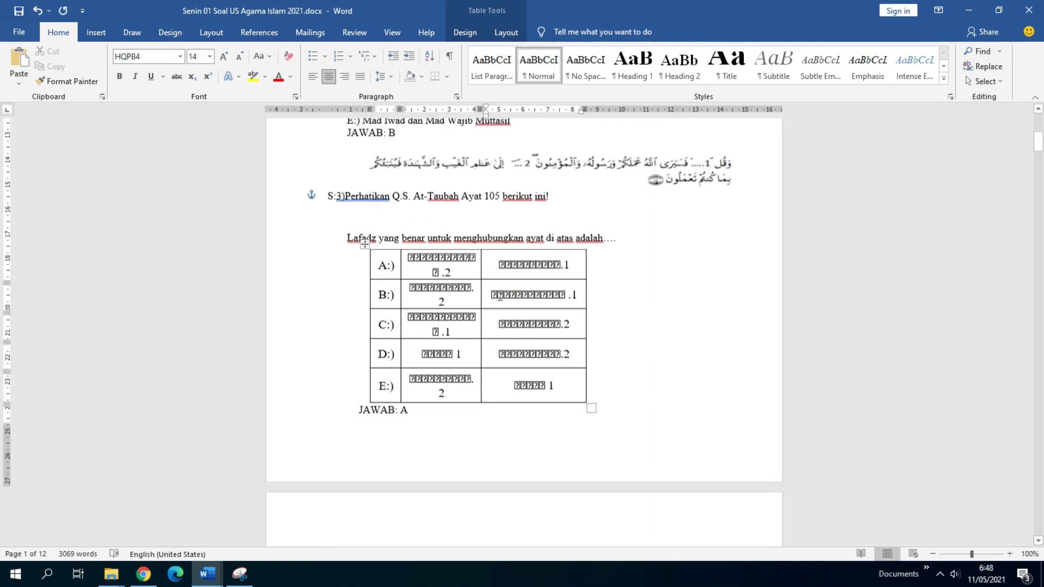
scroll(452, 310, "down", 1)
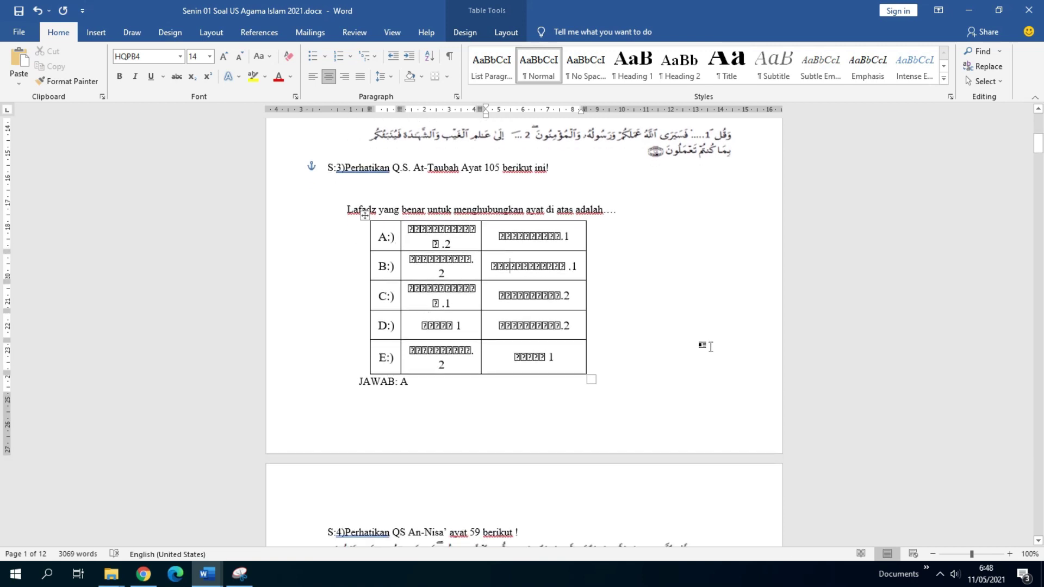
left_click(637, 325)
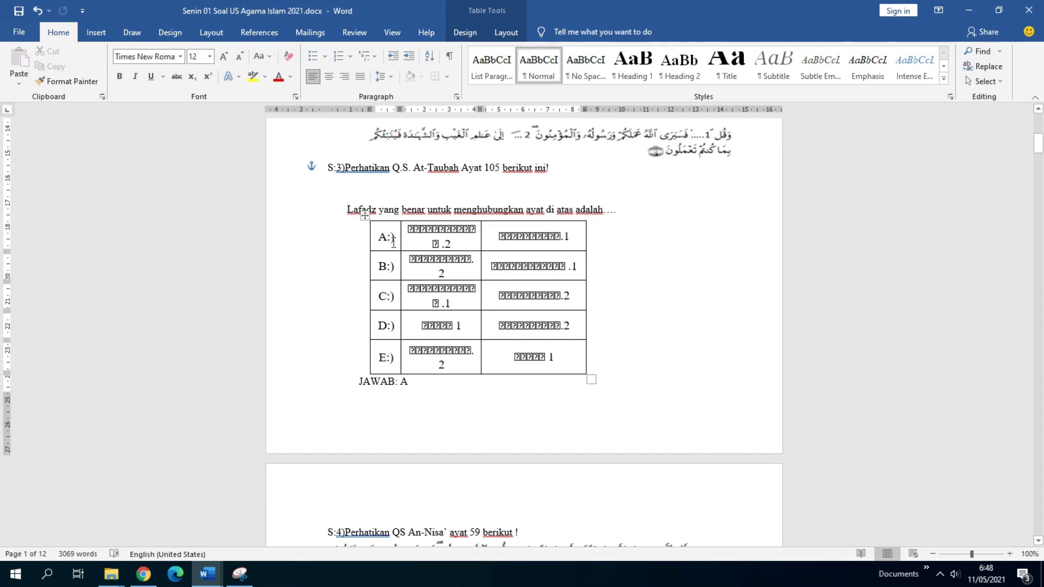
Step: Capture a snip of the whole A to E answer table of question S:3 and minimize the Snipping Tool
left_click(239, 574)
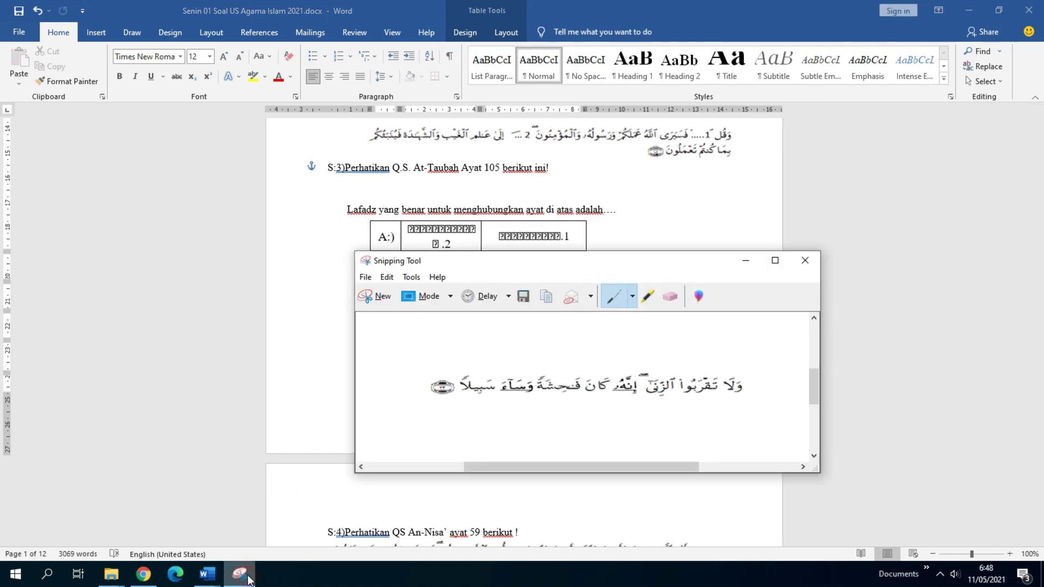
left_click(383, 299)
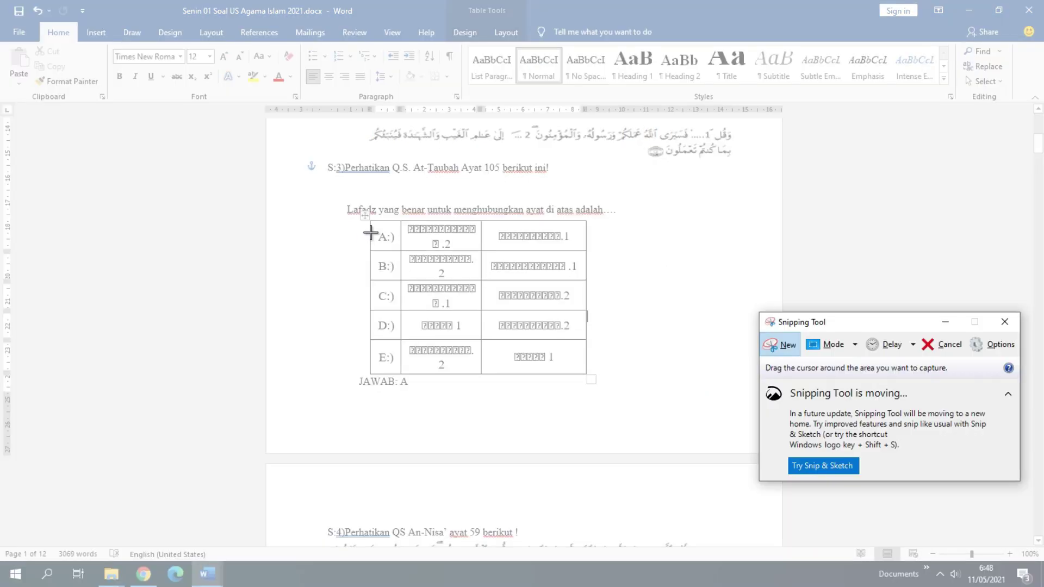
left_click_drag(361, 216, 591, 378)
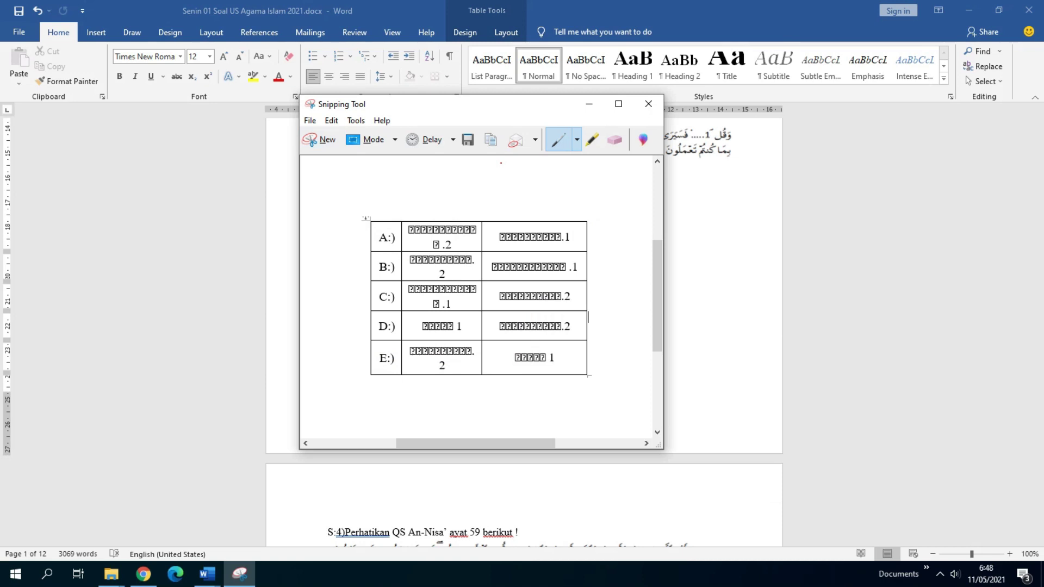
left_click(588, 104)
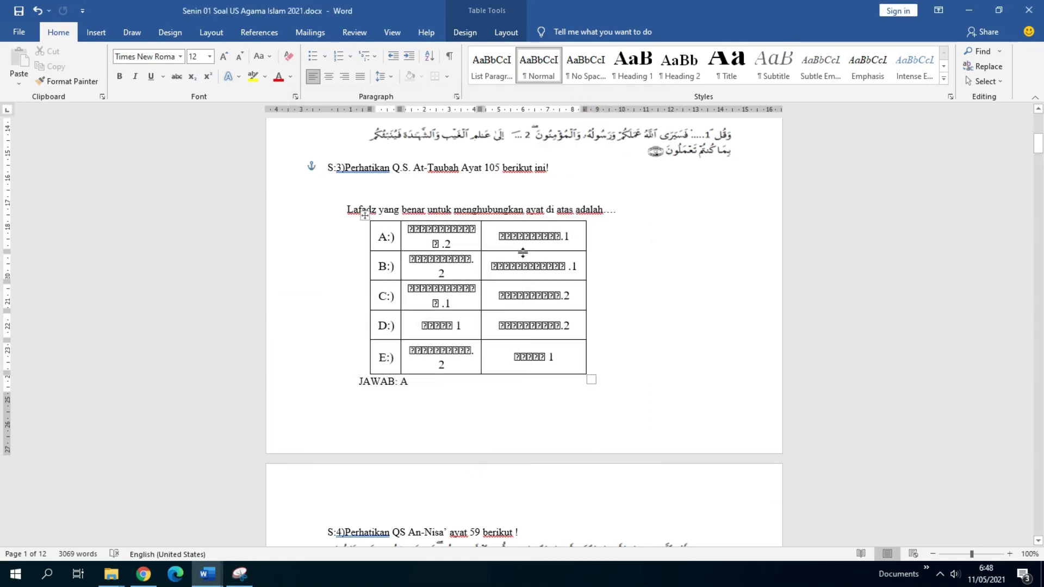
Step: Use Crop on the Arabic verse picture of question S:6 to check for hidden areas, keeping its current crop
scroll(521, 256, "down", 10)
scroll(515, 310, "down", 4)
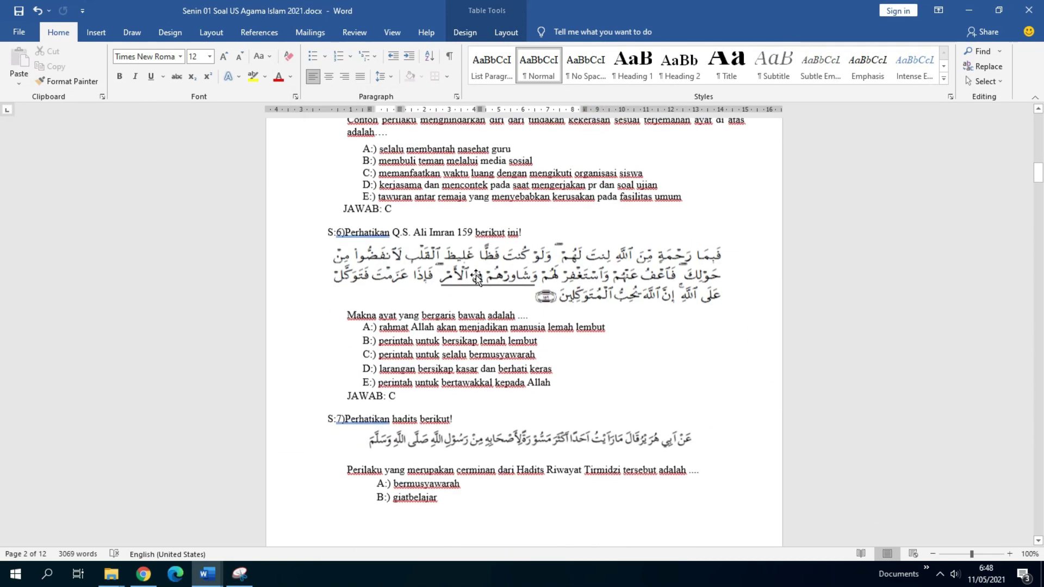
left_click(475, 275)
left_click(486, 38)
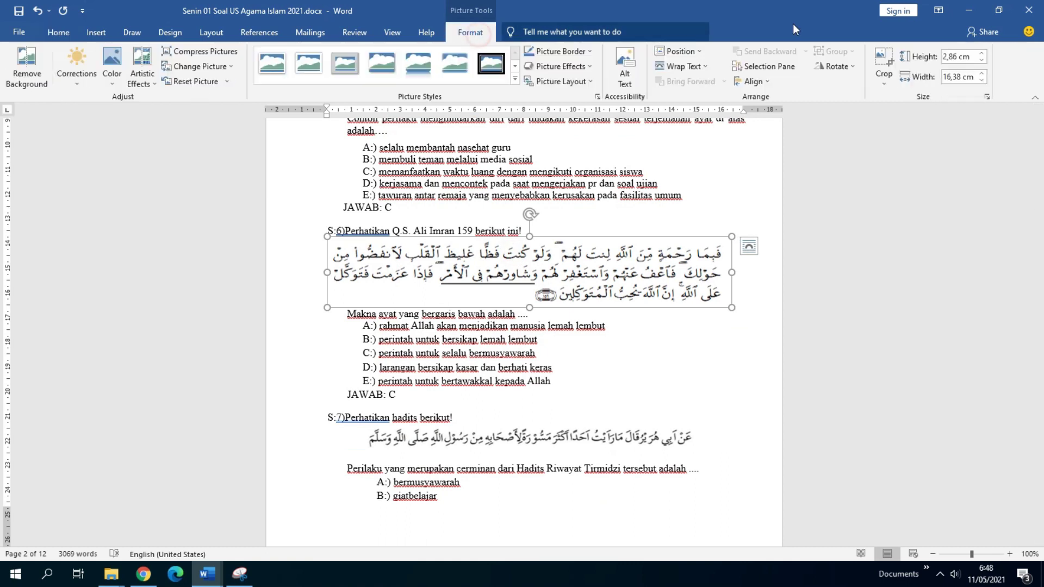
left_click(887, 57)
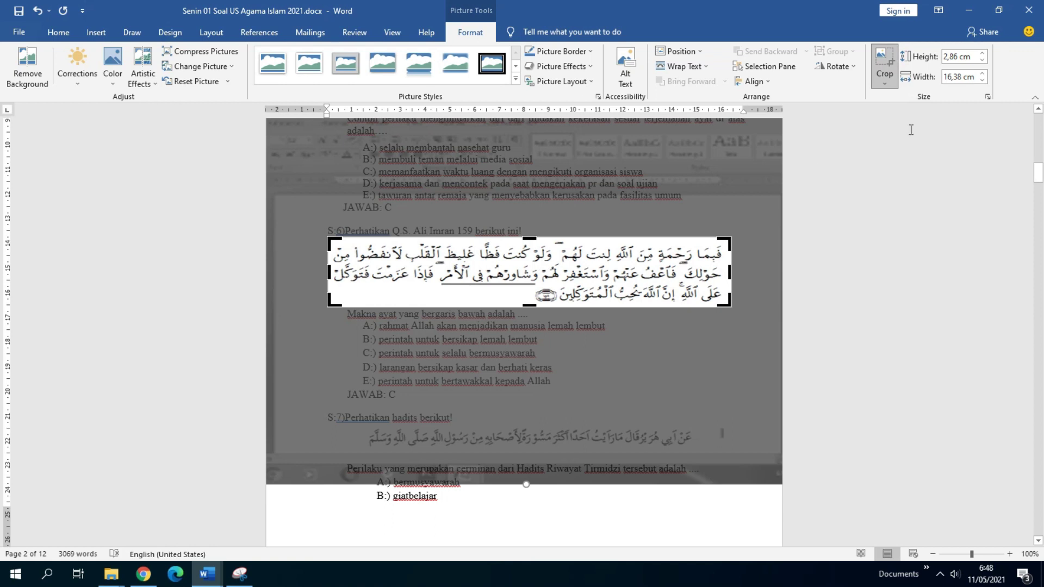
left_click(885, 64)
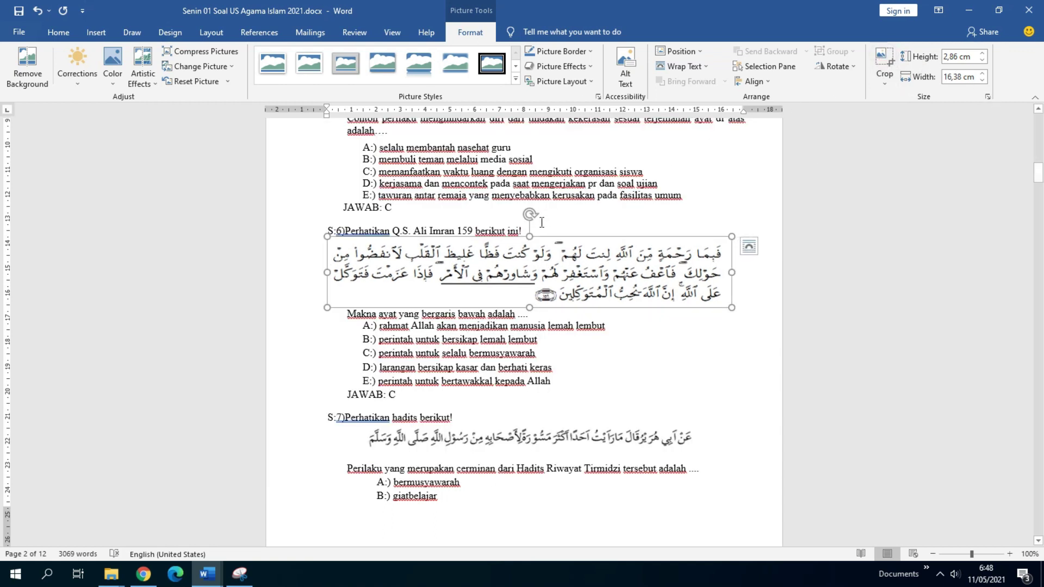
Step: Check the Arabic verse picture of question S:2 for hidden areas with Crop, leaving its crop unchanged
scroll(548, 218, "up", 20)
scroll(548, 217, "up", 2)
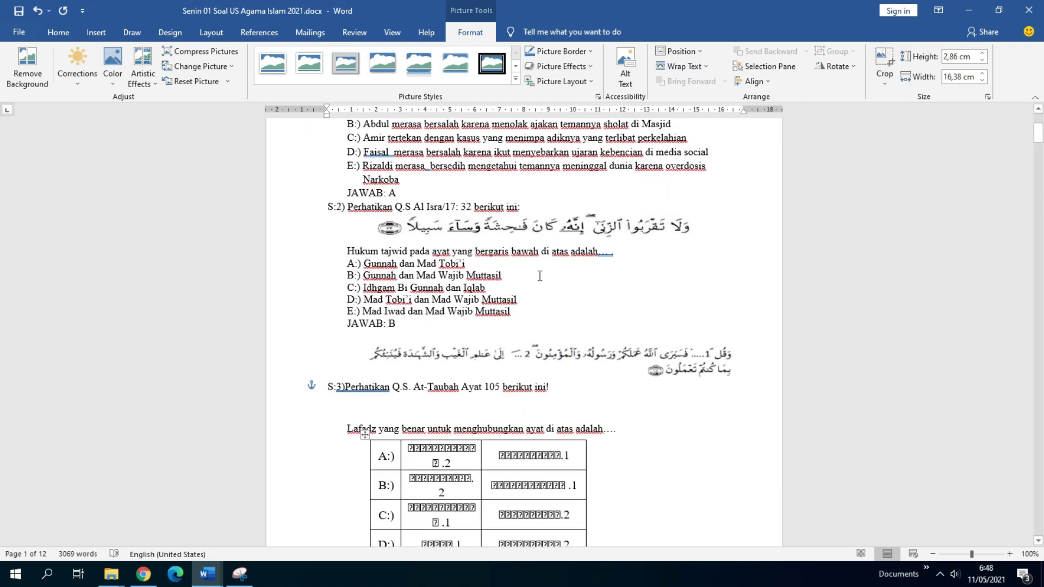
left_click(502, 221)
left_click(883, 60)
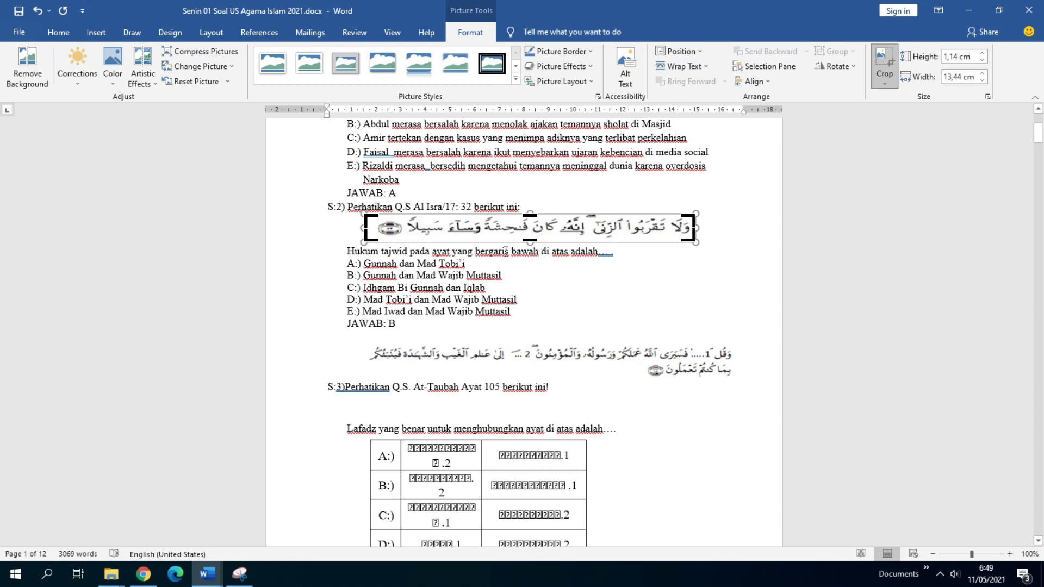
key("Escape")
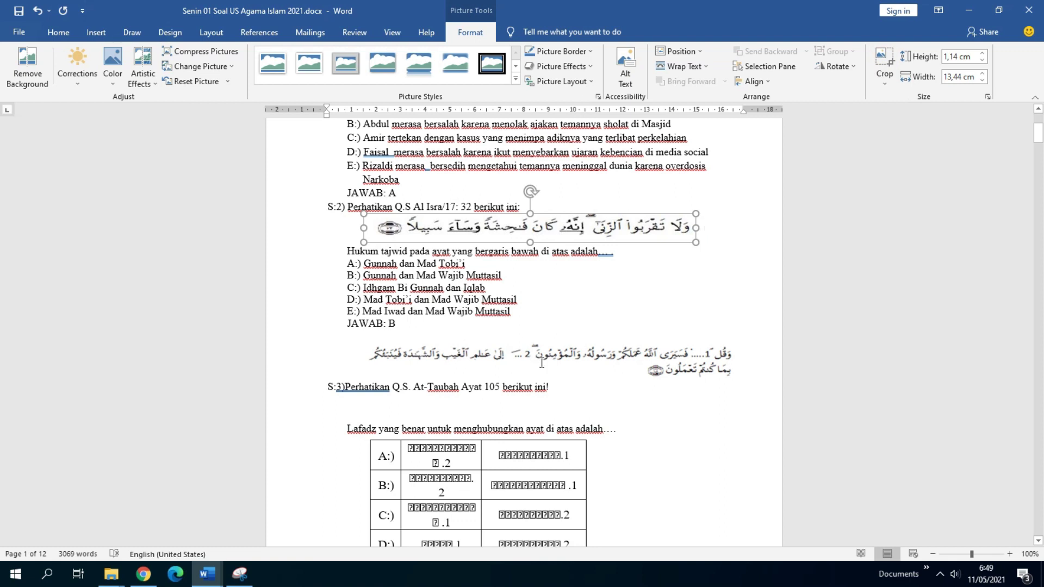
Step: Select the verse picture above question S:3, bring up the Snipping Tool, look it up with the Windows search "snip", and return to the document
scroll(541, 362, "down", 1)
left_click(560, 301)
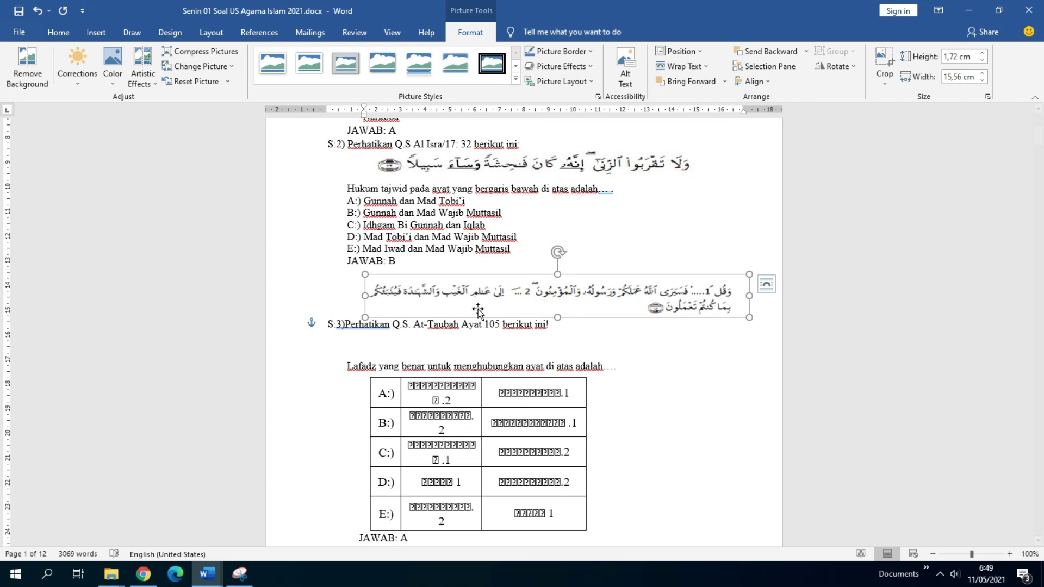
left_click(240, 573)
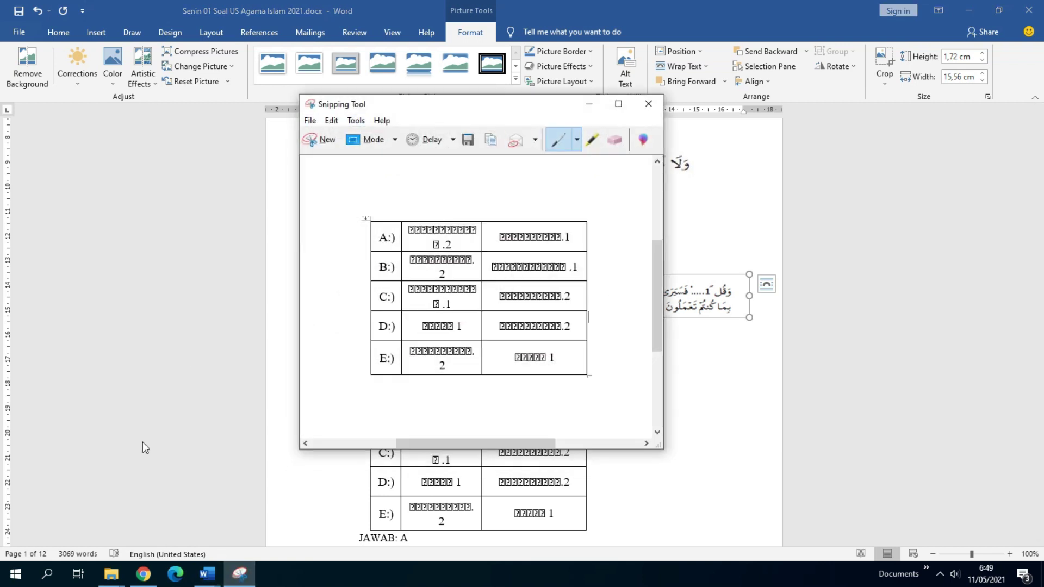
left_click(50, 578)
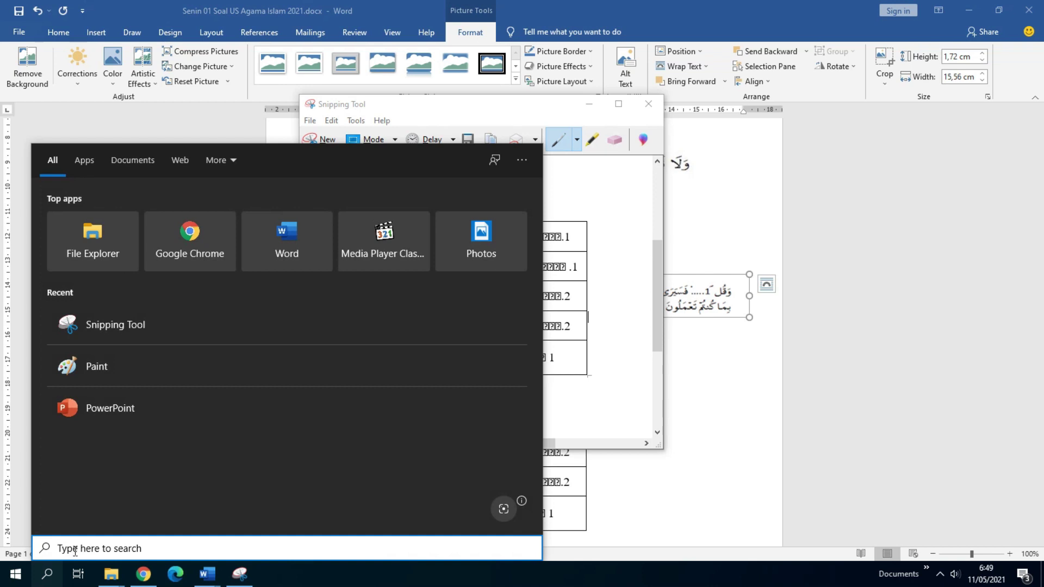
type("snip")
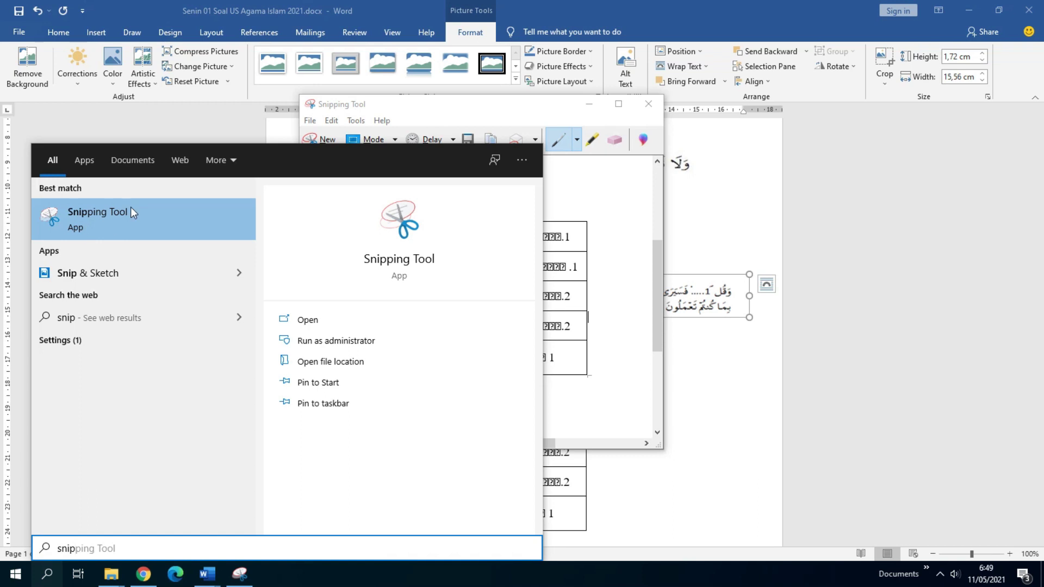
left_click(727, 306)
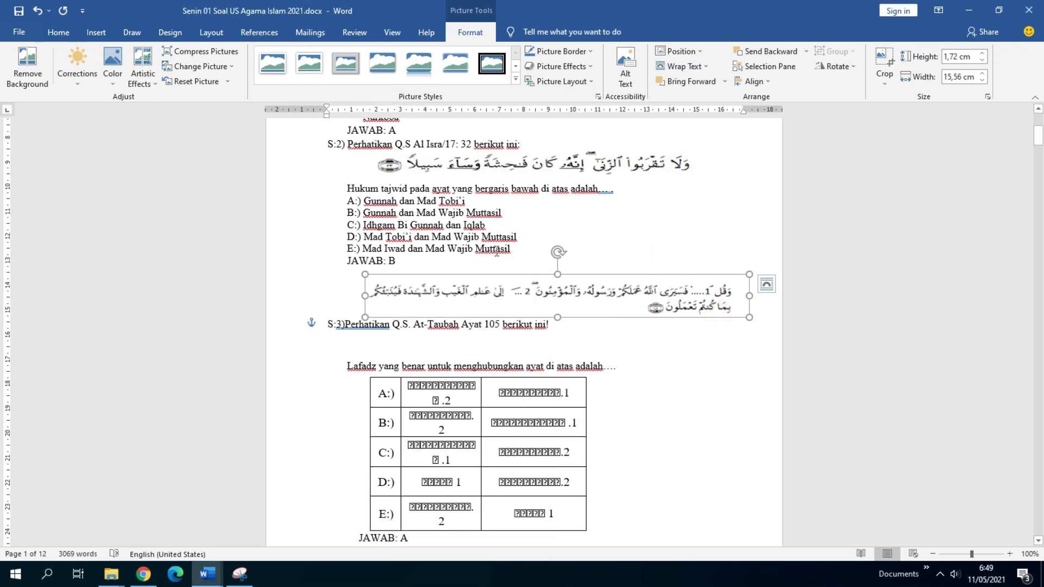
Step: Examine the S:3) numbering, the A:) to E:) table labels and the JAWAB line of question S:3
scroll(439, 295, "down", 2)
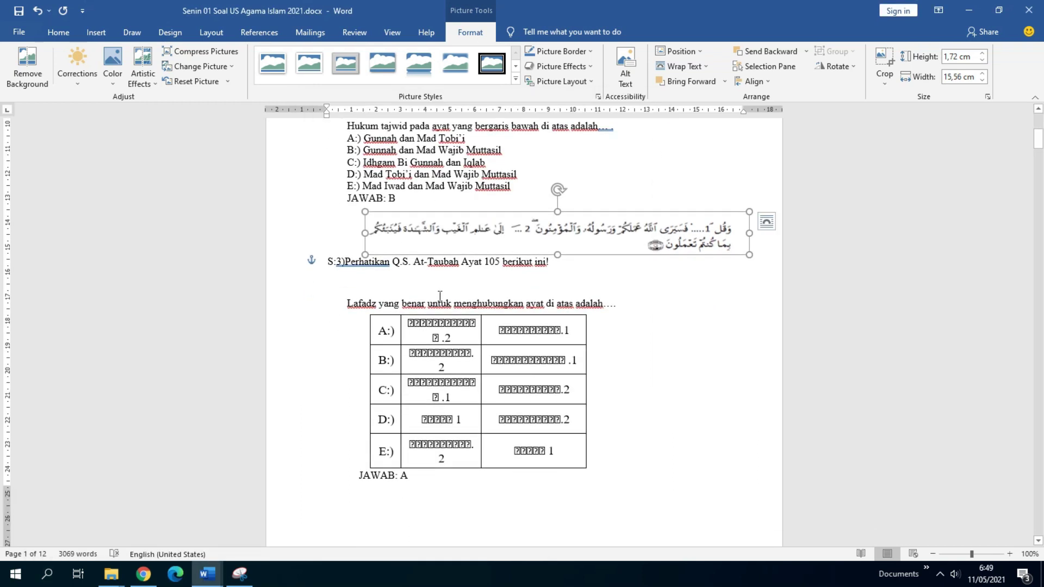
scroll(388, 288, "down", 4)
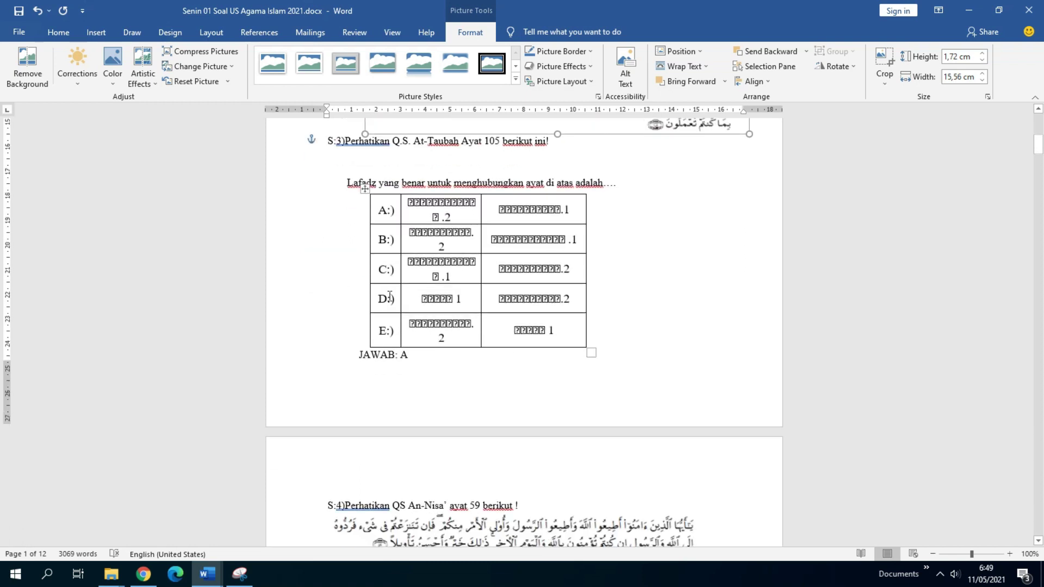
scroll(359, 244, "up", 2)
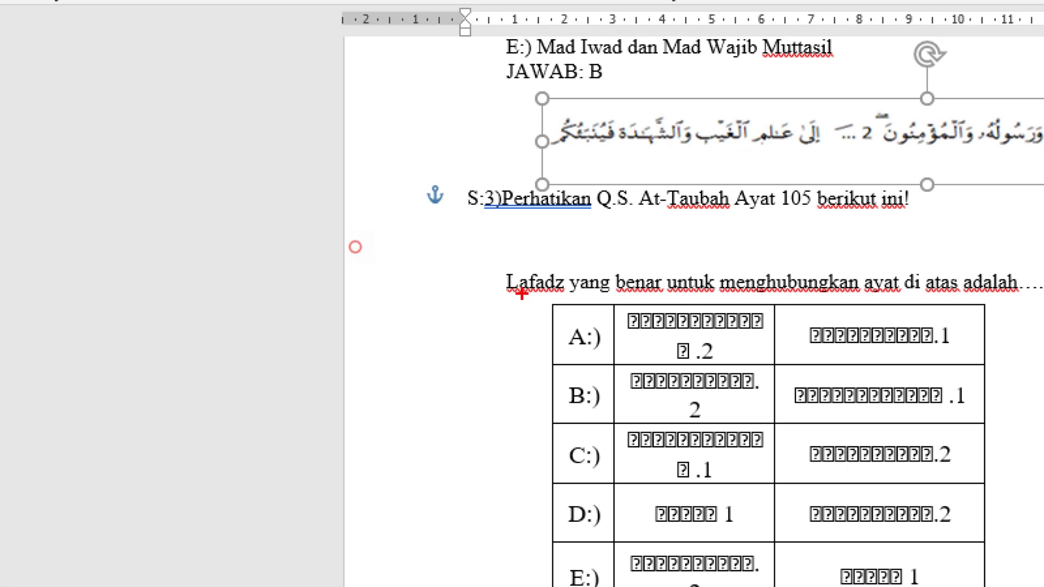
mouse_move(498, 215)
left_mouse_down()
mouse_move(492, 278)
mouse_move(479, 296)
left_mouse_up()
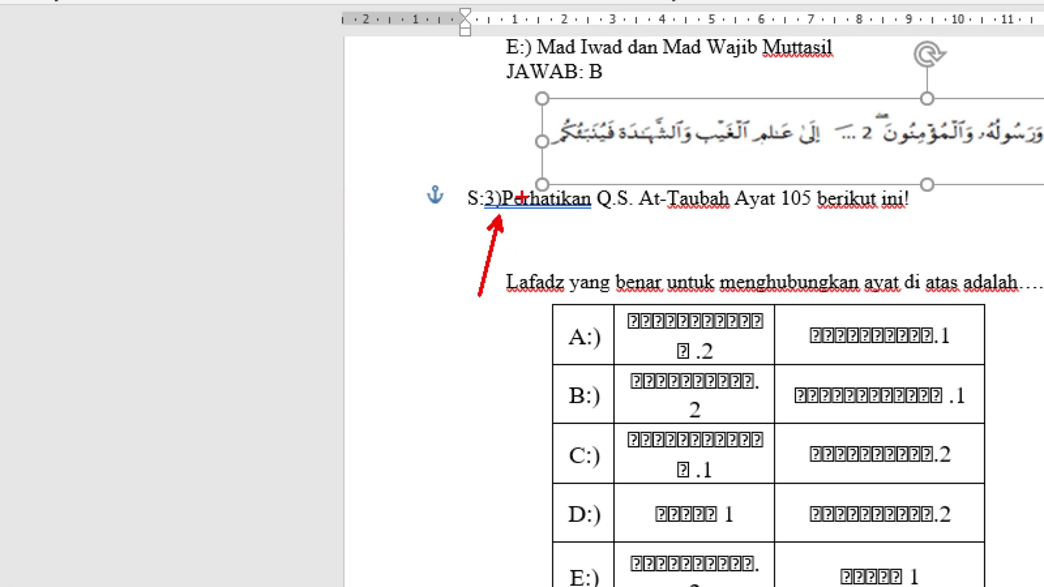
scroll(355, 258, "down", 5)
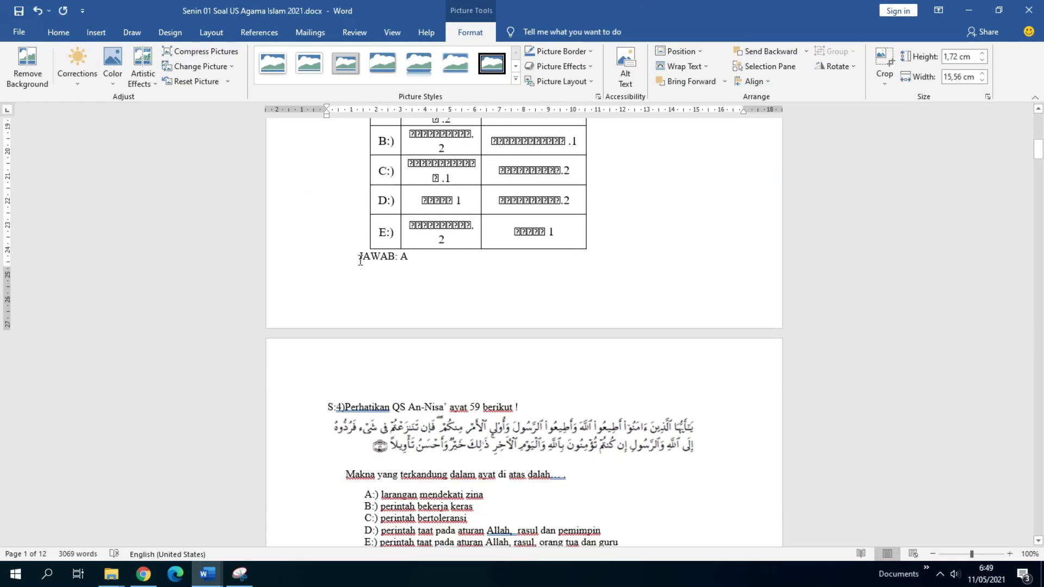
Step: Review the numbering, option labels and answer lines of questions S:4 to S:9, including the Lafal and Hukum Tajwid tables
scroll(388, 265, "down", 5)
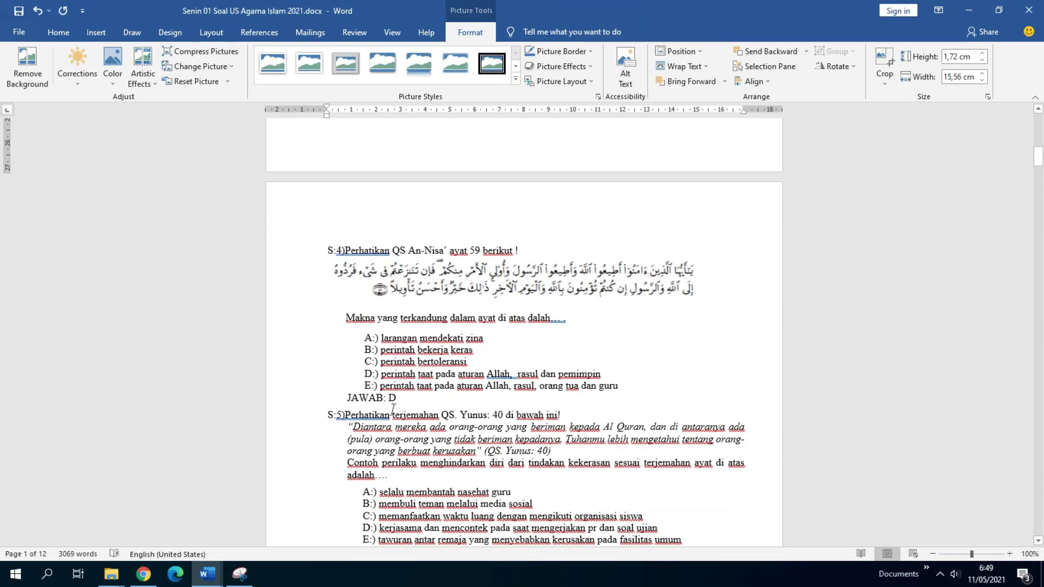
scroll(393, 409, "down", 6)
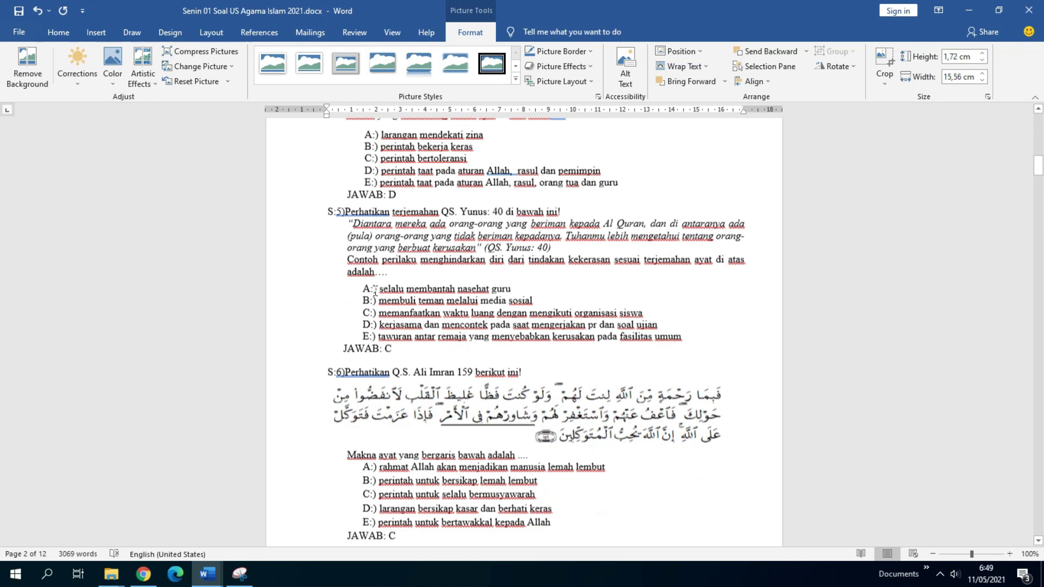
scroll(375, 292, "down", 5)
scroll(387, 333, "down", 9)
scroll(387, 333, "down", 8)
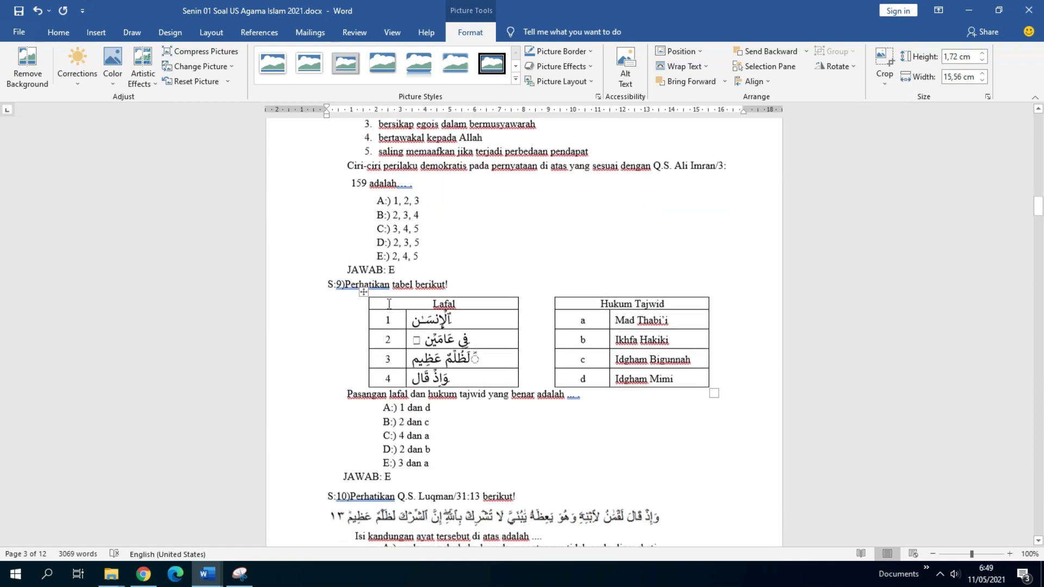
scroll(389, 304, "down", 8)
Step: Review the questions up to S:21 and examine how the S:21) number is written directly before its question text
left_click_drag(1037, 215, 1033, 290)
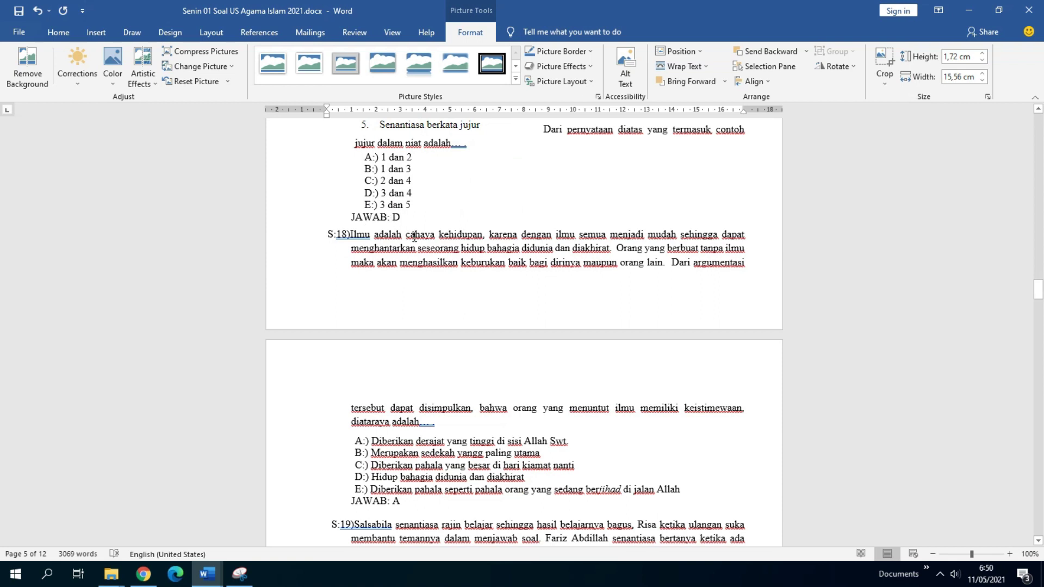
scroll(427, 280, "down", 5)
left_click_drag(1039, 301, 1039, 319)
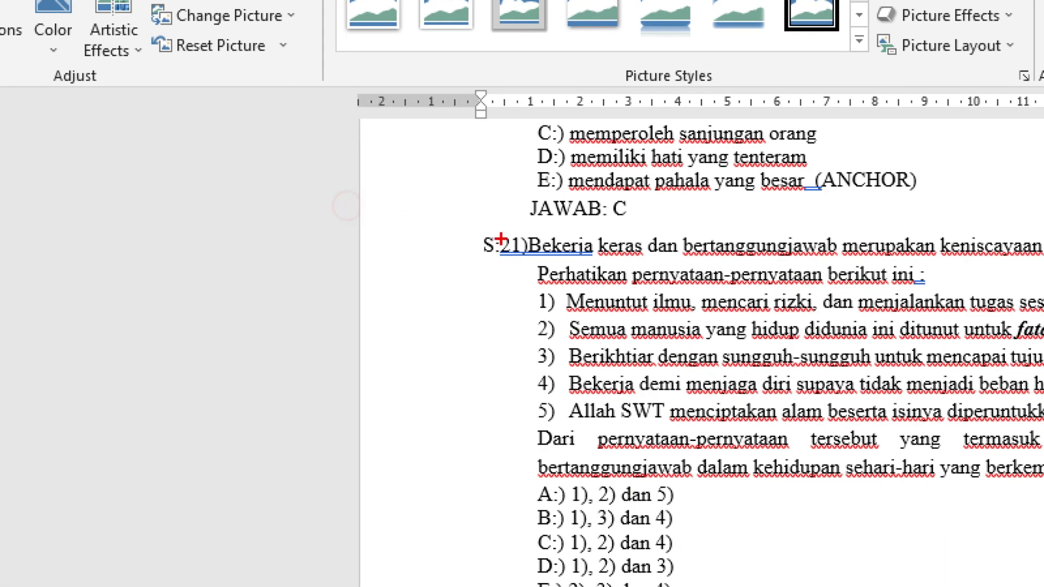
mouse_move(539, 221)
left_mouse_down()
mouse_move(474, 222)
mouse_move(506, 273)
mouse_move(523, 215)
left_mouse_up()
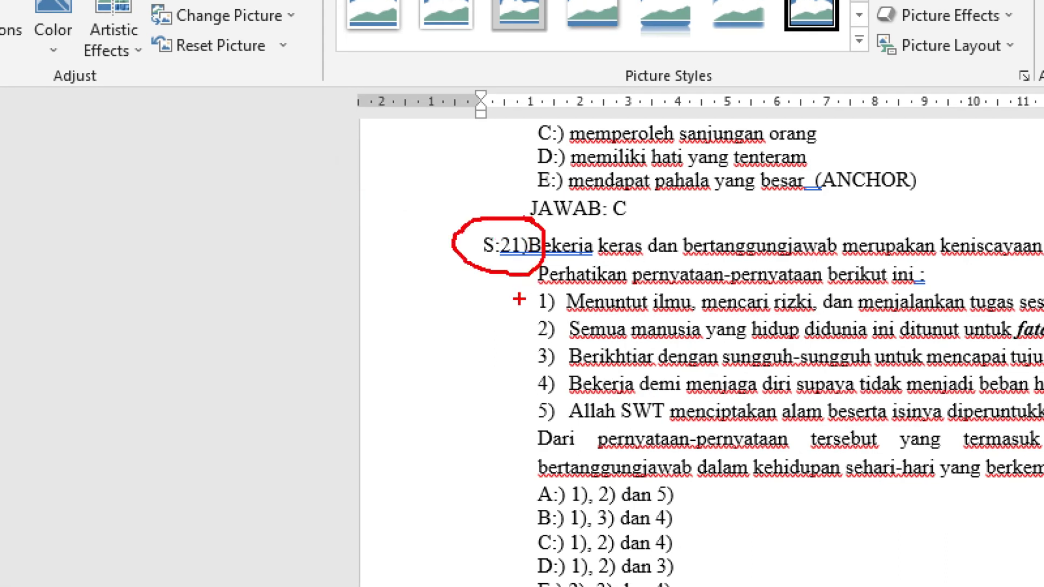
mouse_move(511, 314)
left_mouse_down()
mouse_move(521, 299)
mouse_move(498, 390)
left_mouse_up()
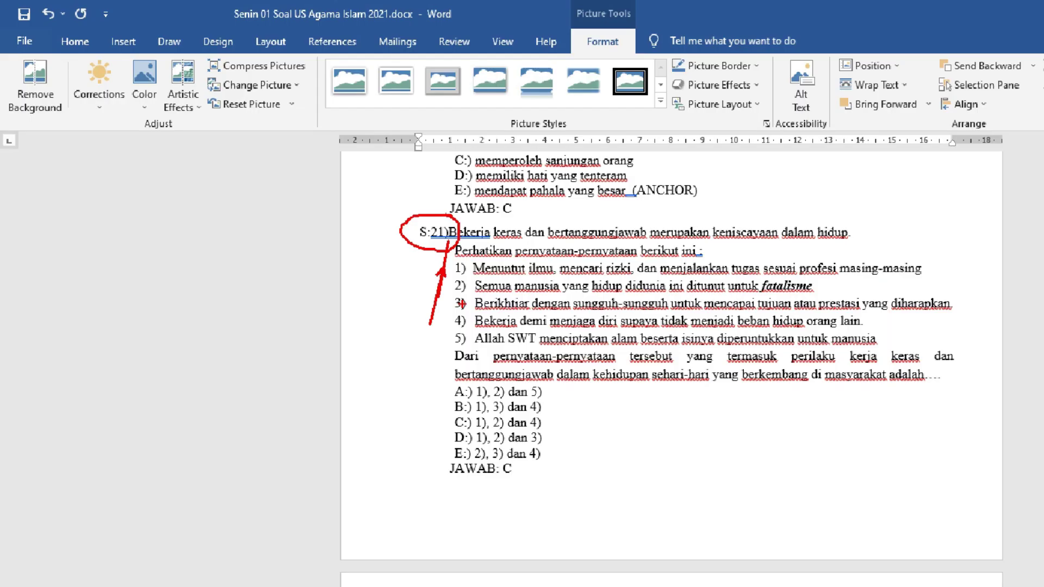
key("Escape")
Step: Examine the question numbers and the start of the question text in S:22 and S:23
scroll(426, 547, "down", 5)
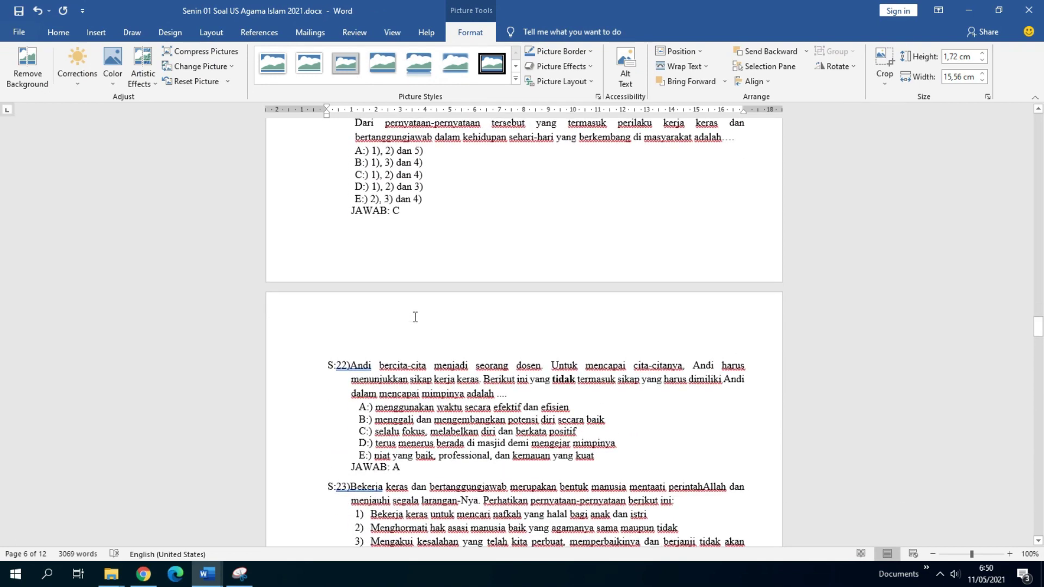
scroll(333, 428, "down", 4)
left_click(351, 337)
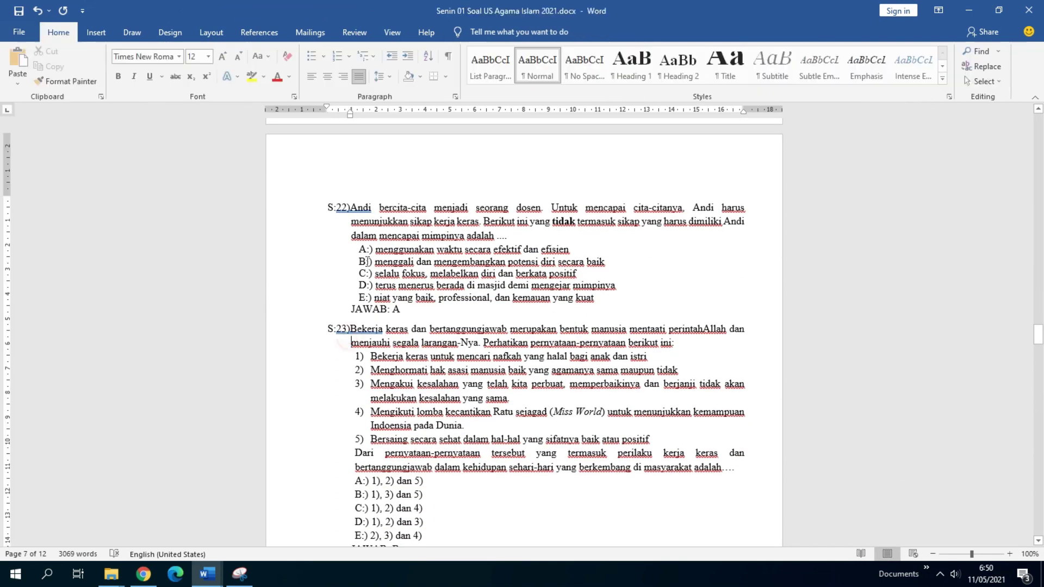
left_click(356, 207)
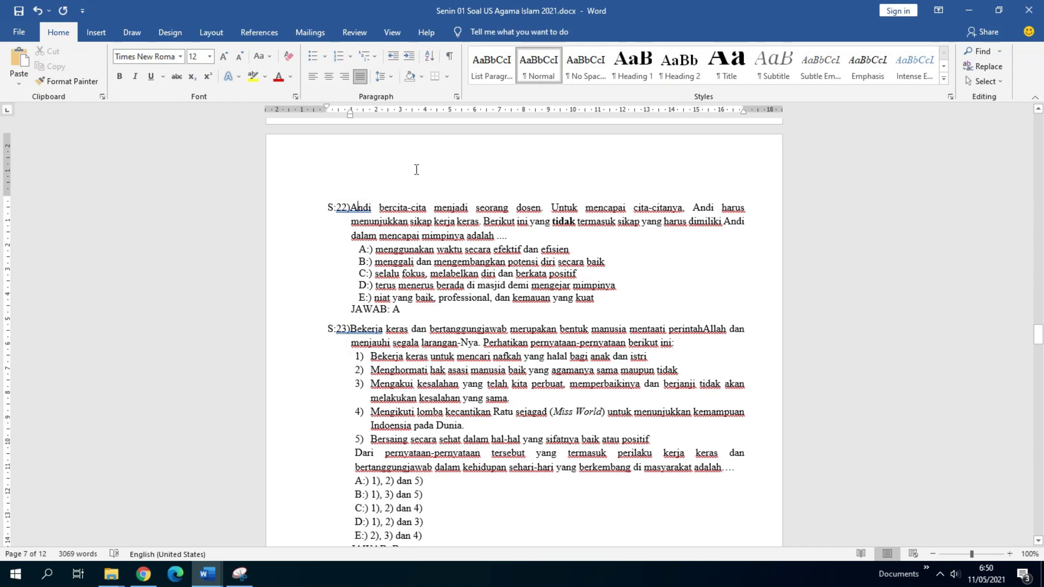
Step: Switch to the document Senin 02 Soal US Bahasa Indonesia 2021.doc and go to its first page
left_click(969, 10)
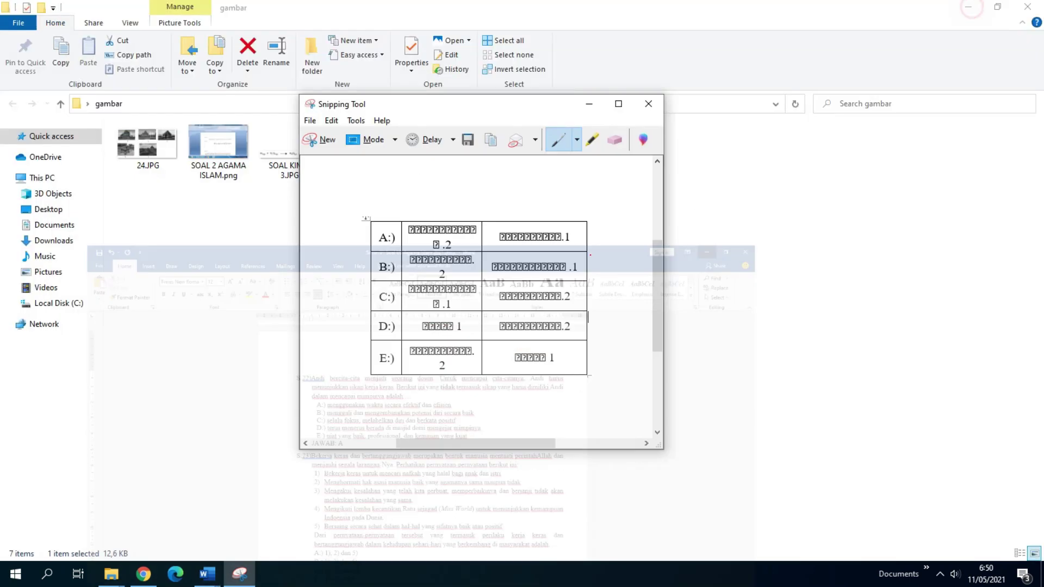
left_click(207, 574)
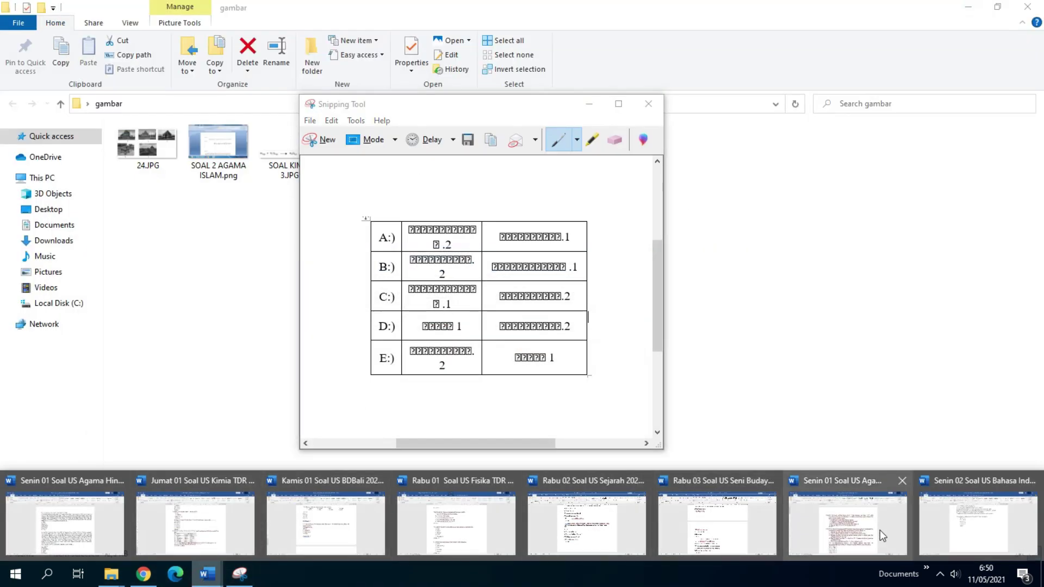
left_click(984, 520)
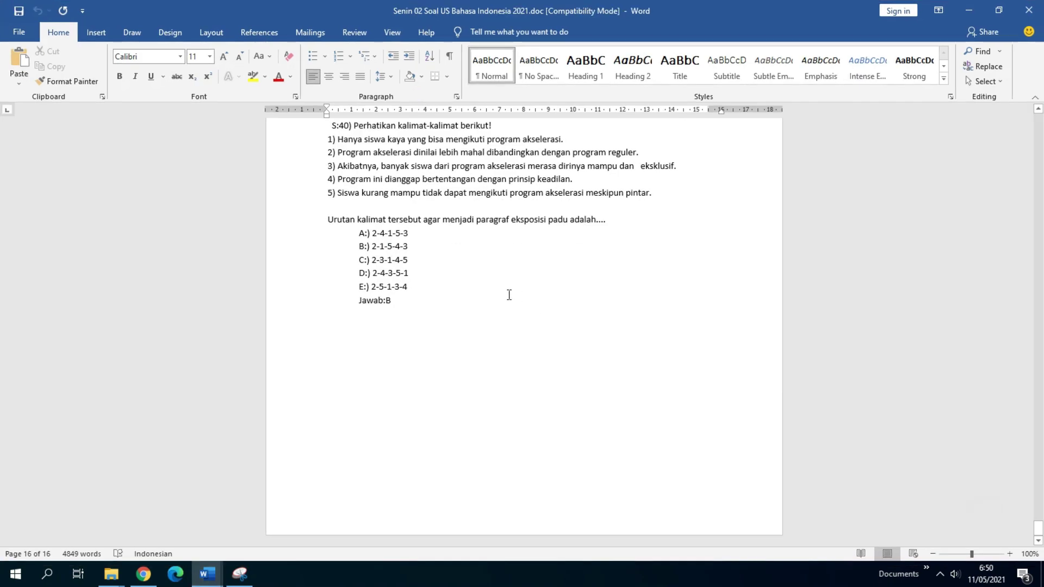
left_click_drag(1038, 525, 1032, 121)
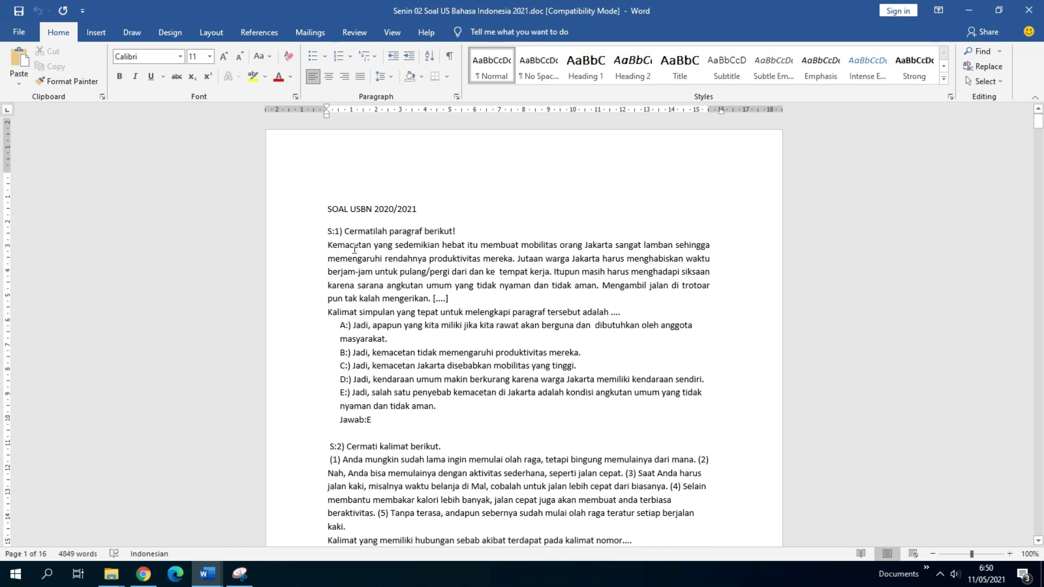
Step: Check the S:1) number, the A:) to E:) option labels and the Jawab line of the first Bahasa Indonesia question
scroll(328, 206, "down", 1)
left_click_drag(329, 200, 346, 200)
left_click_drag(340, 294, 368, 322)
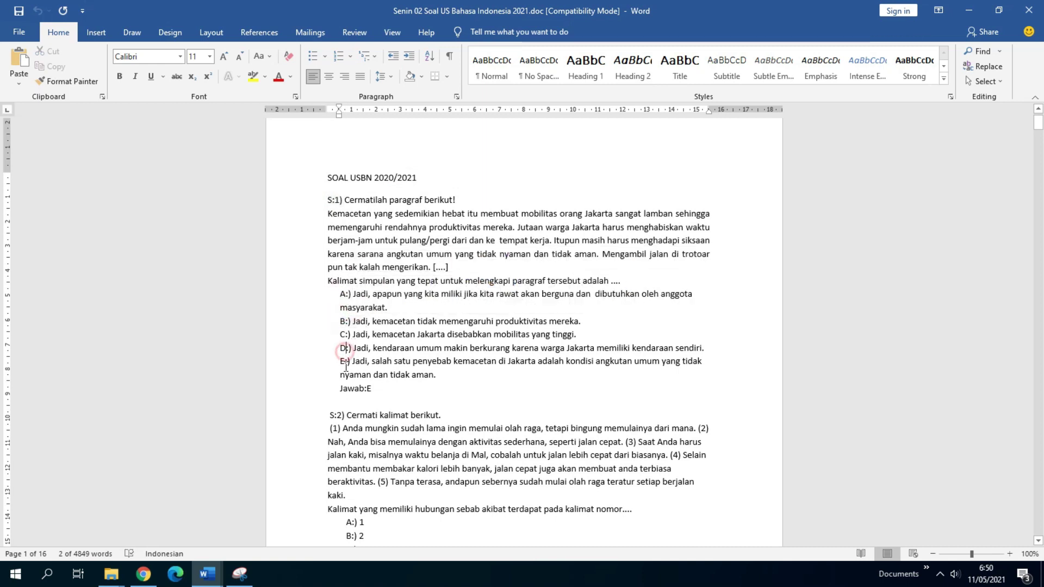
triple_click(344, 391)
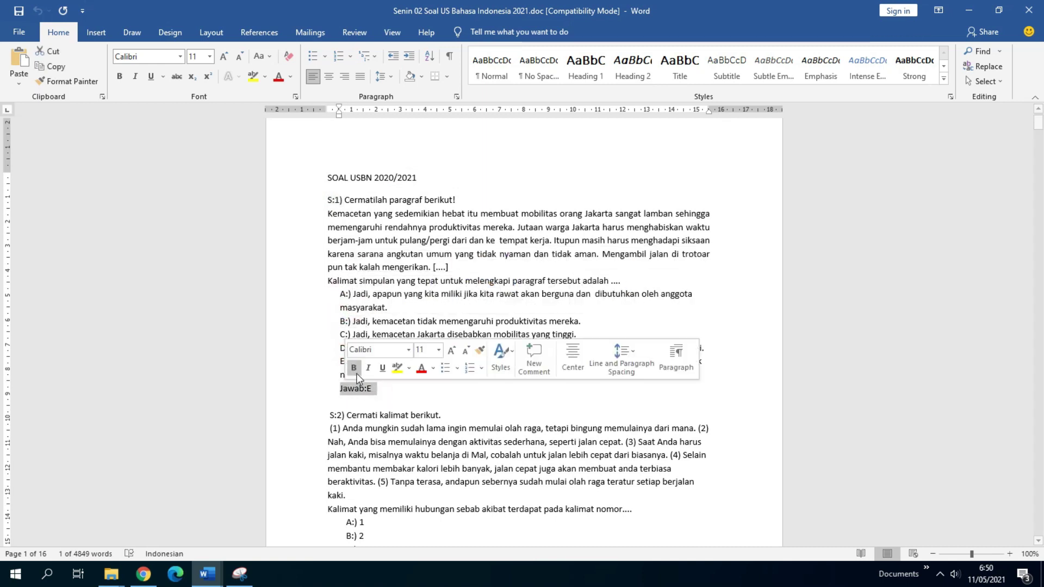
scroll(344, 349, "down", 2)
left_click(344, 305)
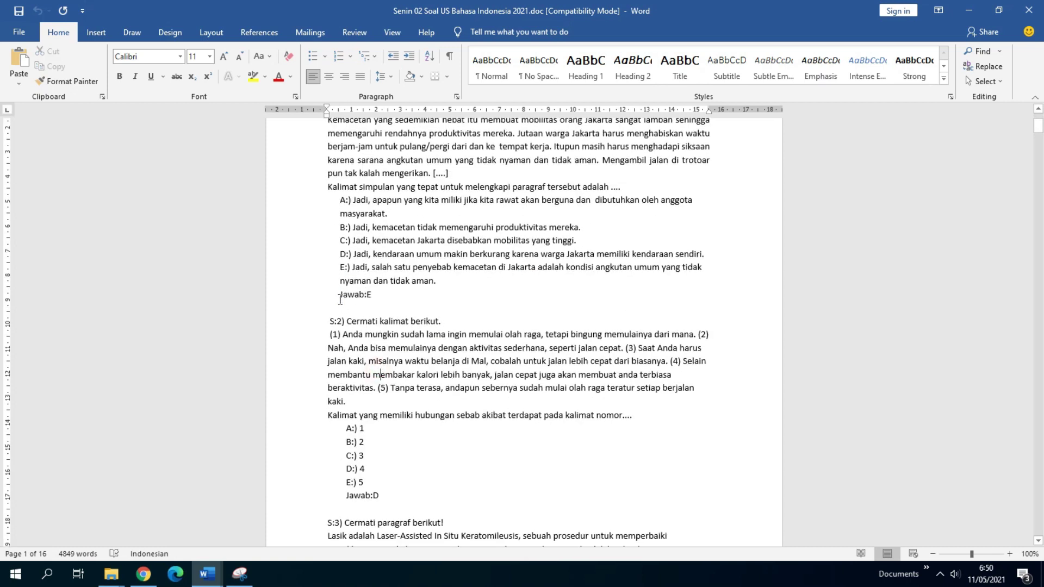
left_click_drag(340, 295, 333, 308)
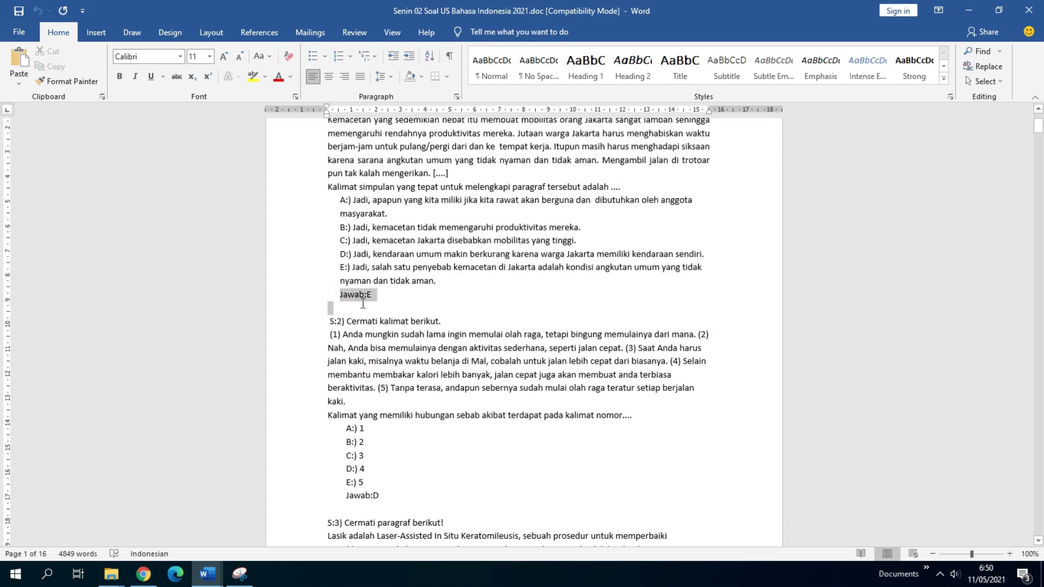
Step: Change the word Jawab under question S:1) to uppercase and add a space before its answer so it reads JAWAB: E
left_click(376, 360)
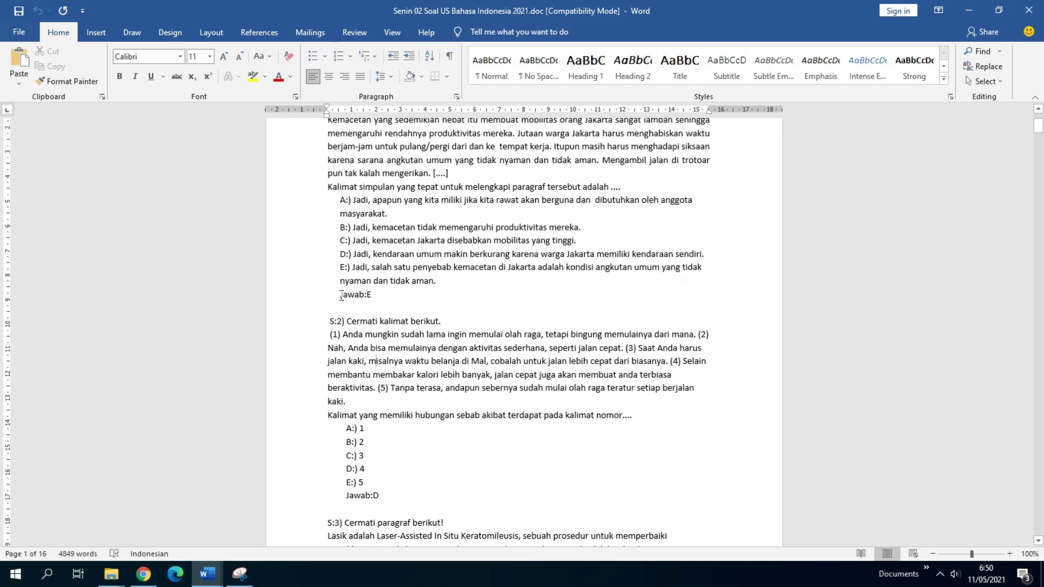
left_click_drag(340, 296, 363, 298)
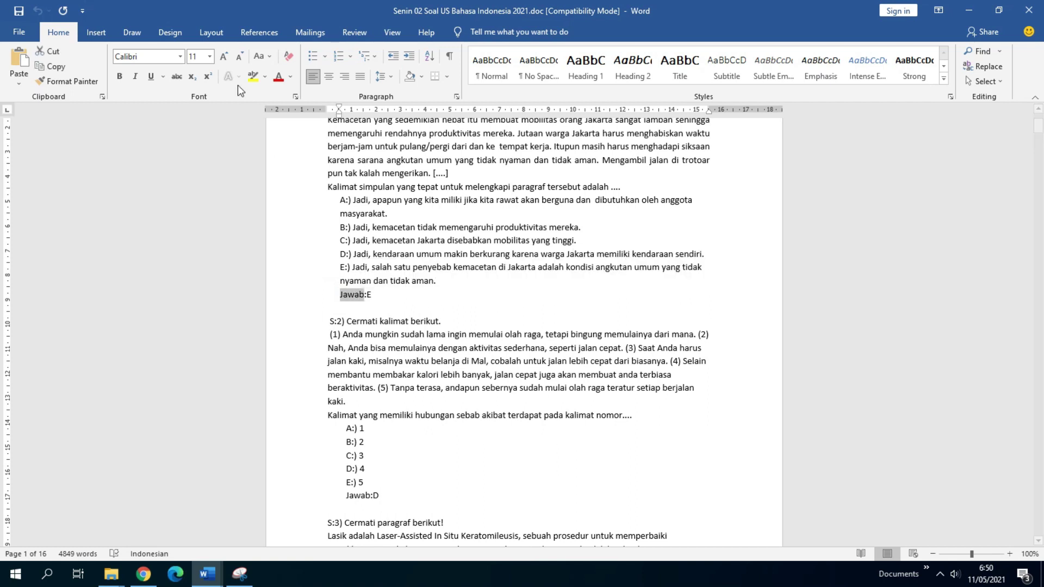
left_click(269, 57)
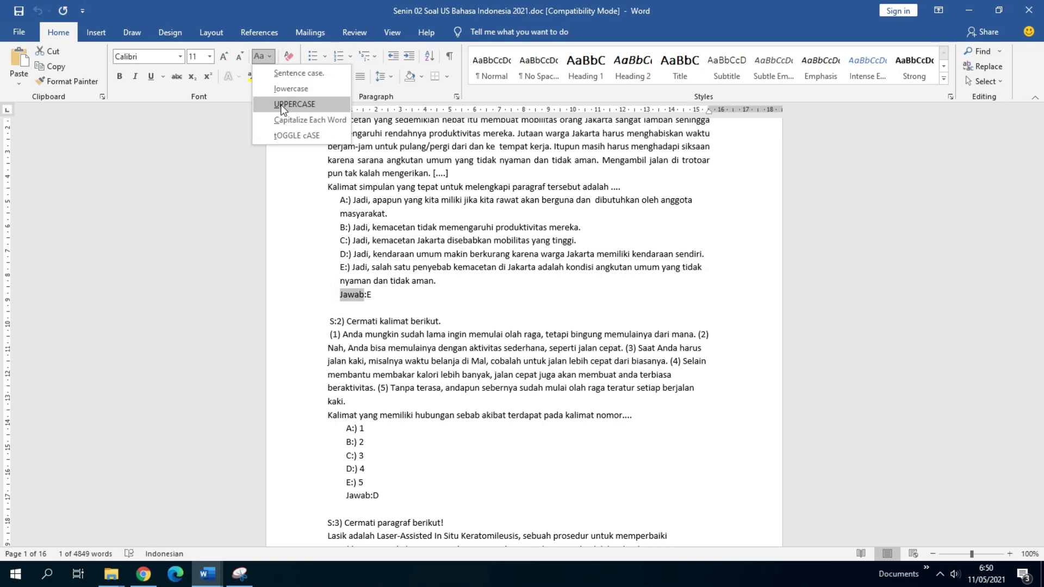
left_click(281, 105)
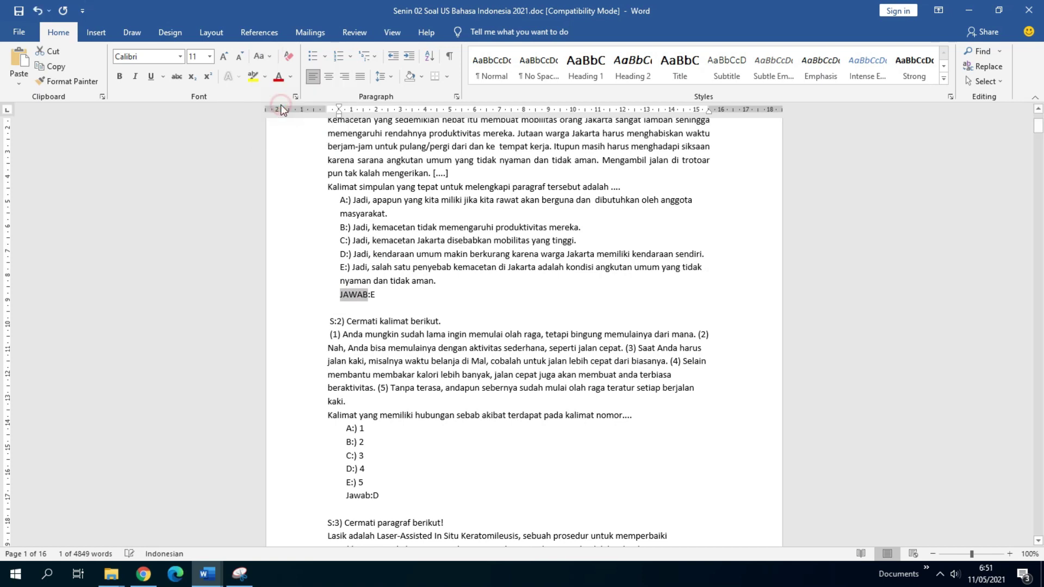
left_click(370, 302)
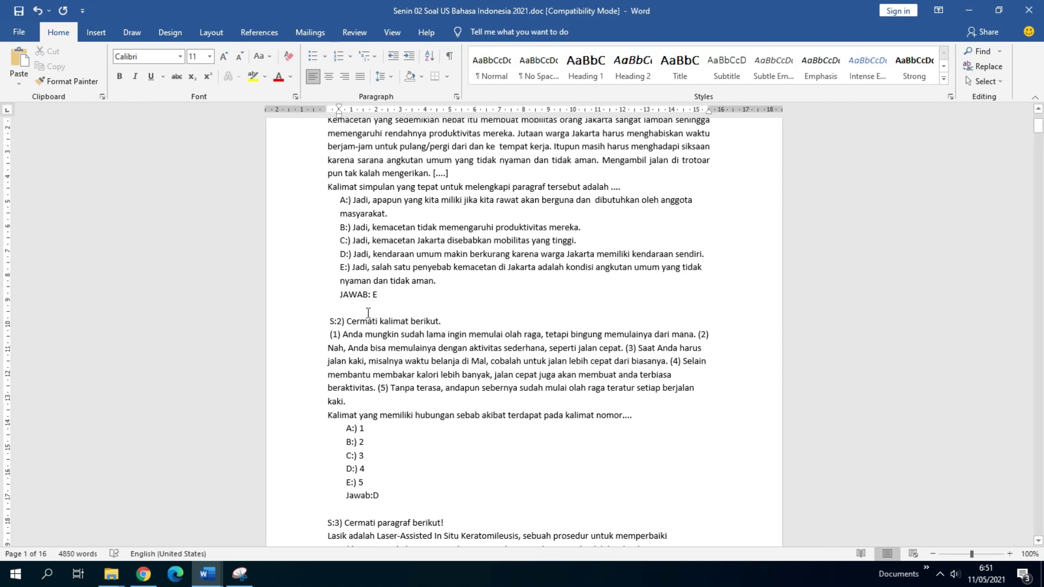
Step: Add a space before the answer D of question S:2) and change its Jawab label to uppercase
scroll(358, 482, "down", 2)
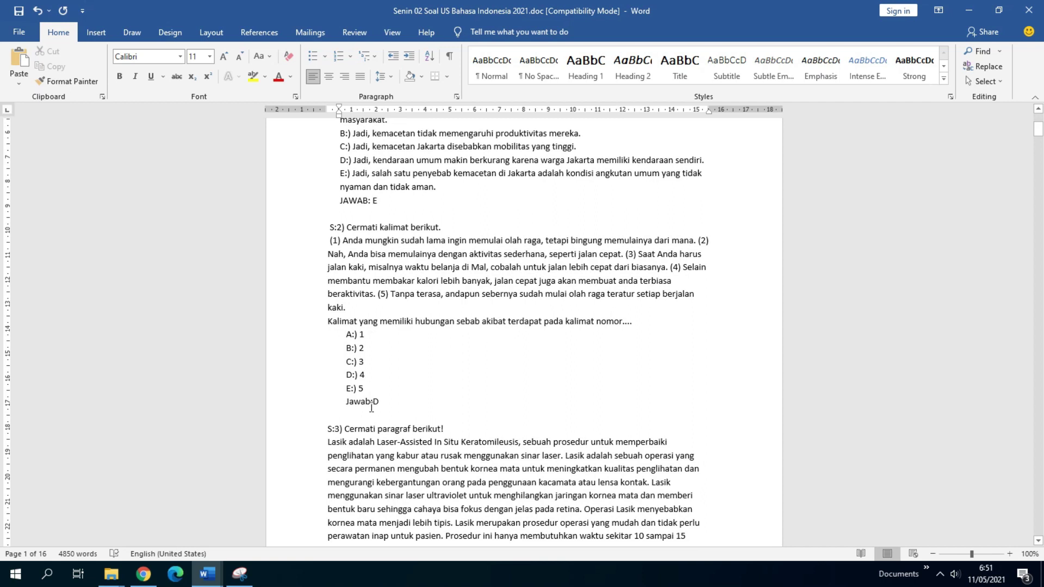
left_click(375, 402)
left_click_drag(371, 402, 347, 405)
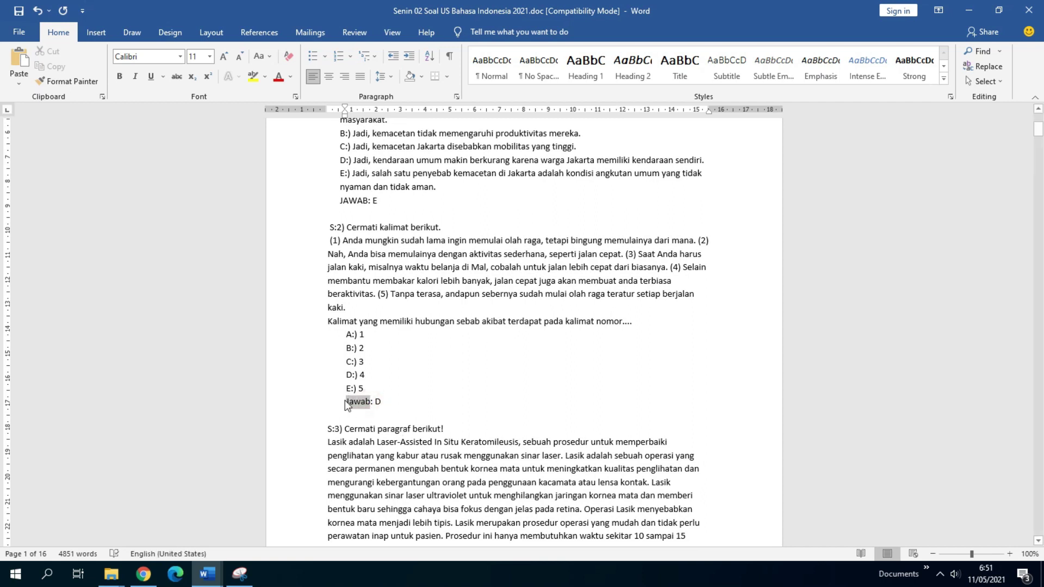
left_click(260, 56)
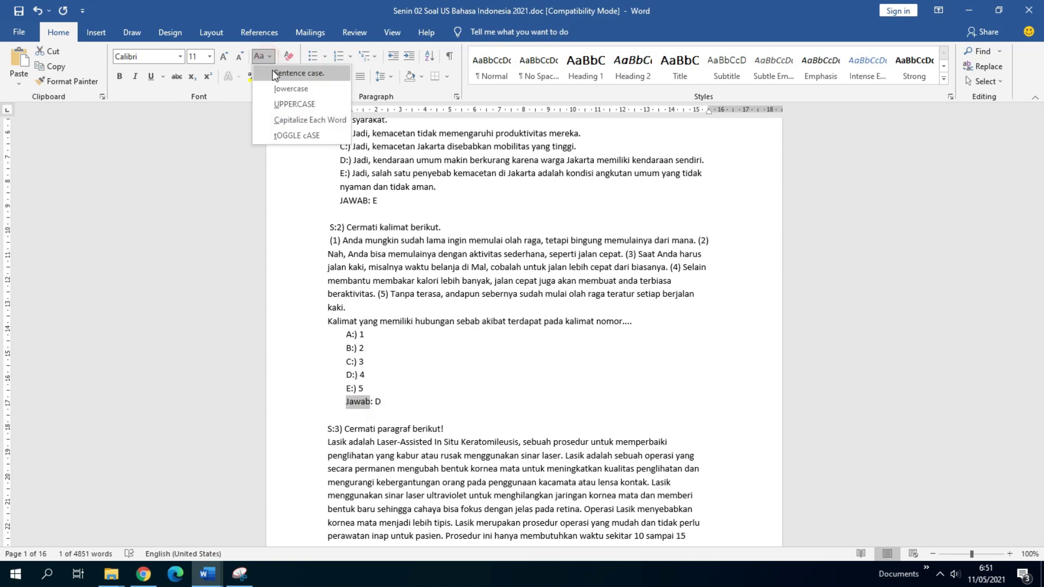
left_click(283, 103)
Step: Review the remaining questions for the formatting of their S: numbers, option labels and Jawab lines
scroll(348, 245, "down", 5)
scroll(348, 207, "up", 2)
scroll(348, 207, "up", 3)
scroll(350, 212, "down", 12)
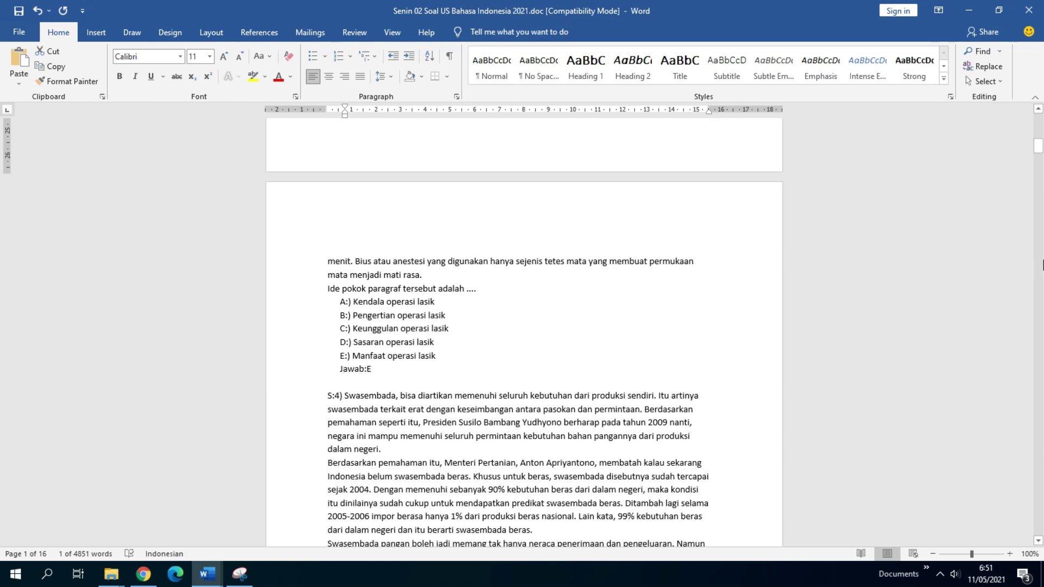
left_click_drag(1039, 146, 1042, 405)
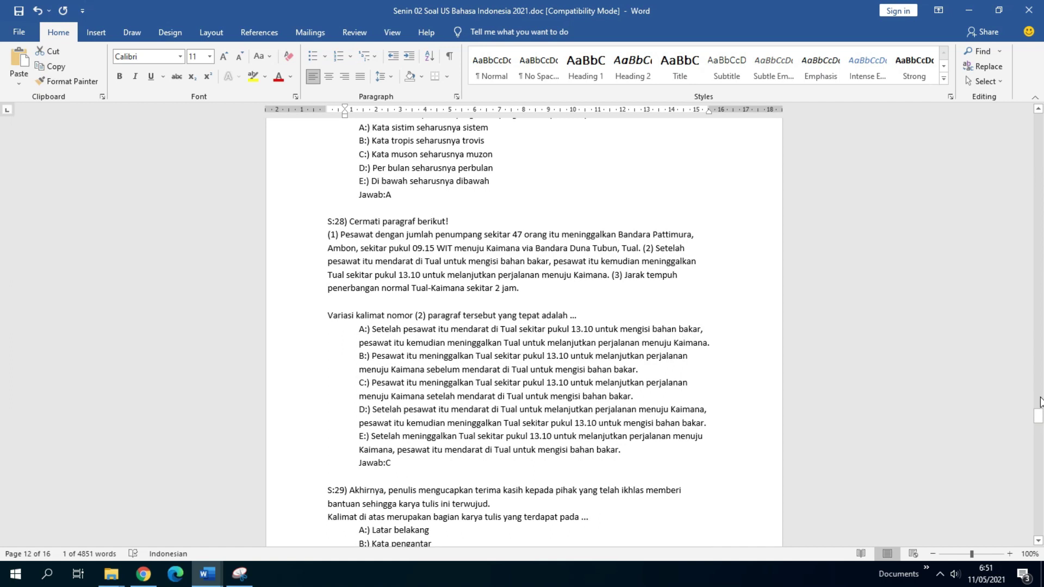
left_click(1039, 406)
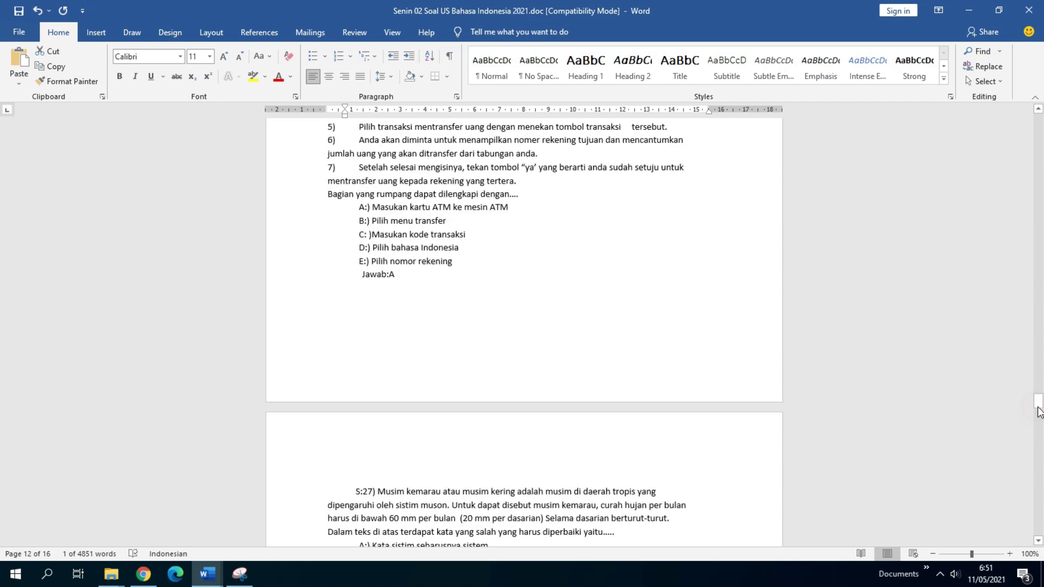
left_click_drag(1040, 412, 1039, 361)
scroll(557, 429, "down", 1)
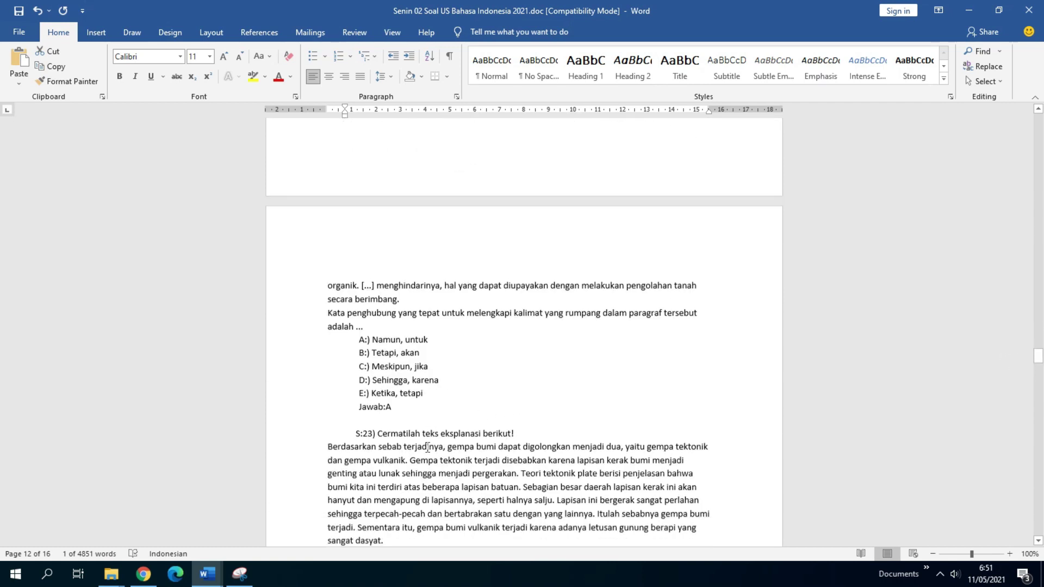
scroll(408, 359, "up", 5)
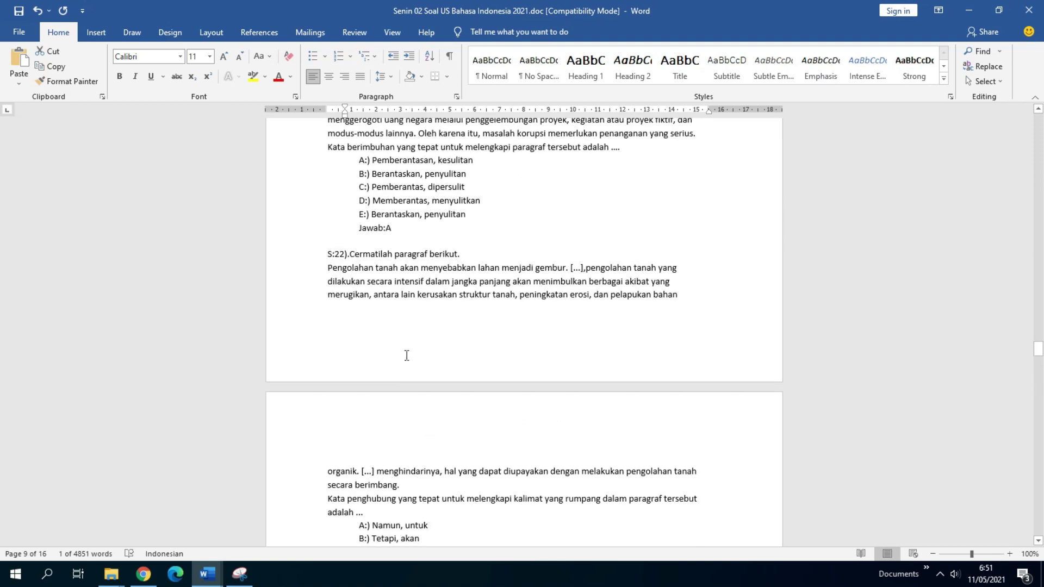
Step: Examine the punctuation and spacing between the S:22) number and its question text, comparing it with question S:21)
left_click(352, 255)
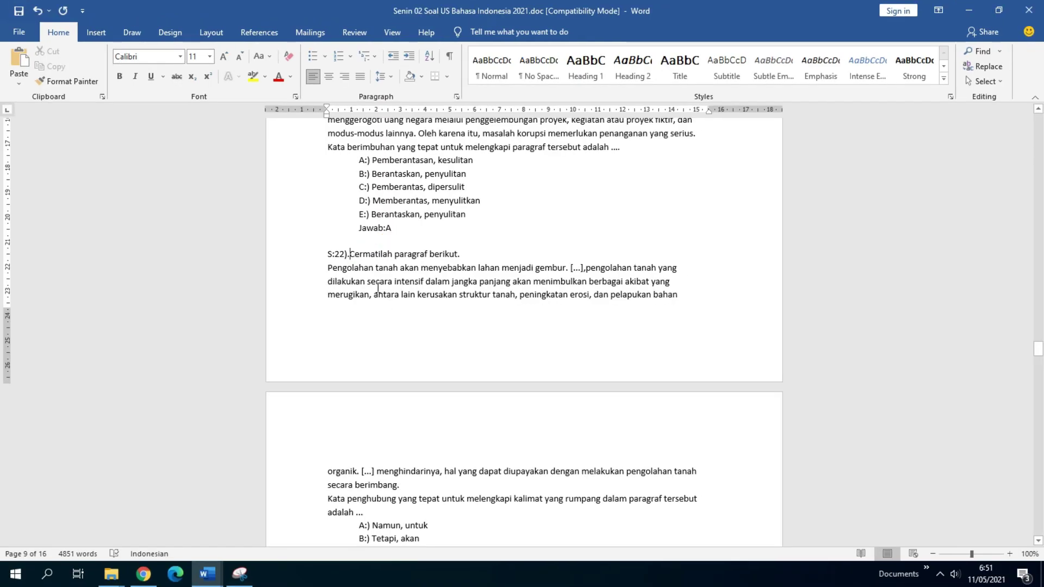
scroll(451, 267, "up", 1)
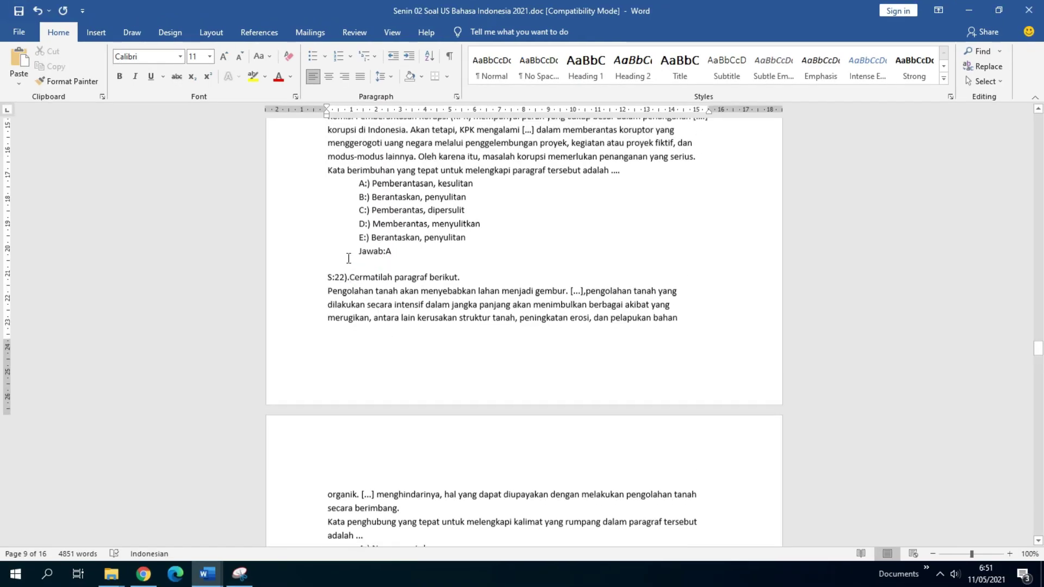
scroll(361, 275, "up", 3)
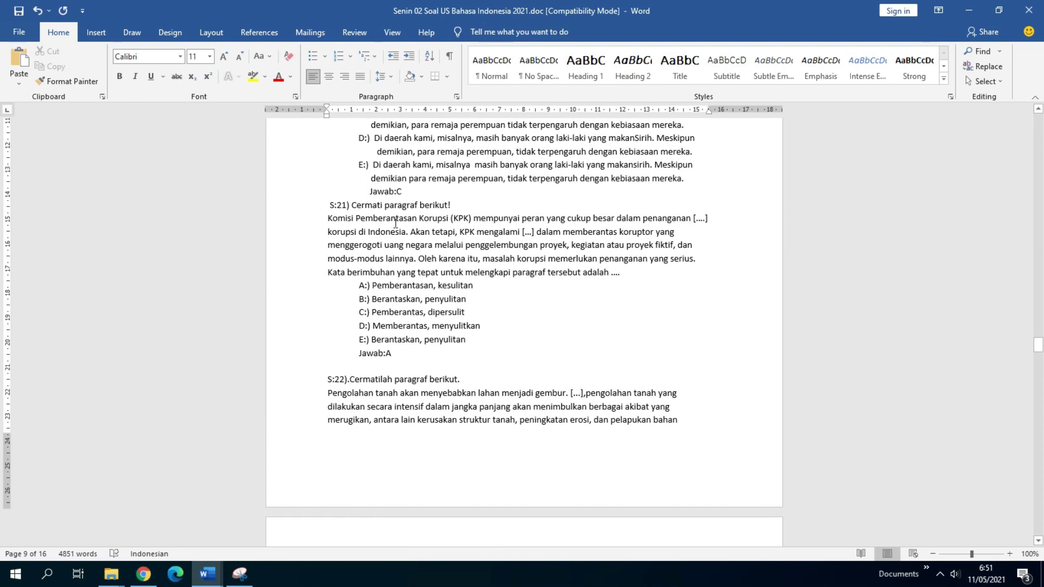
scroll(353, 359, "up", 9)
scroll(351, 336, "down", 7)
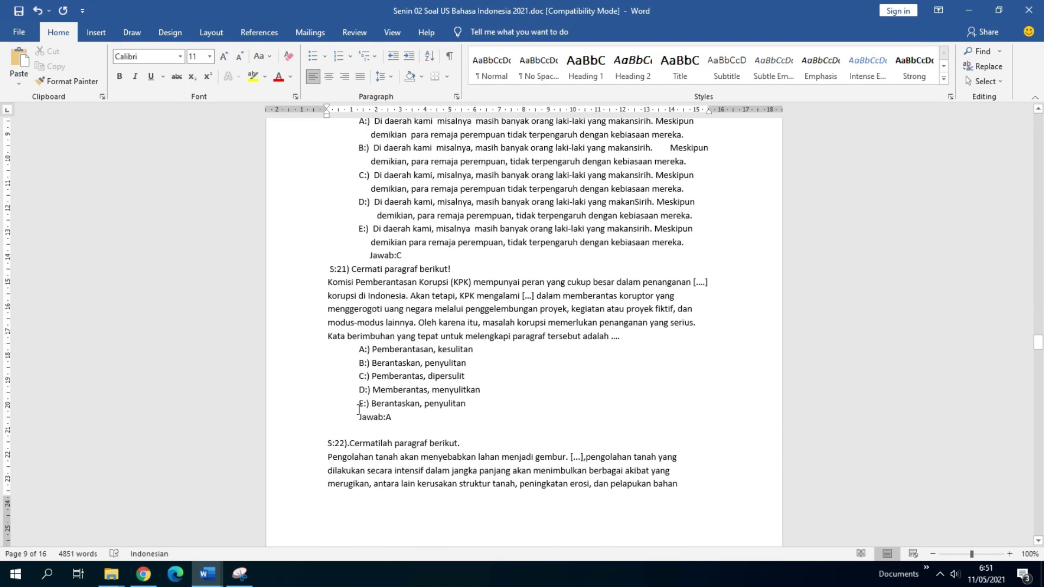
left_click(351, 442)
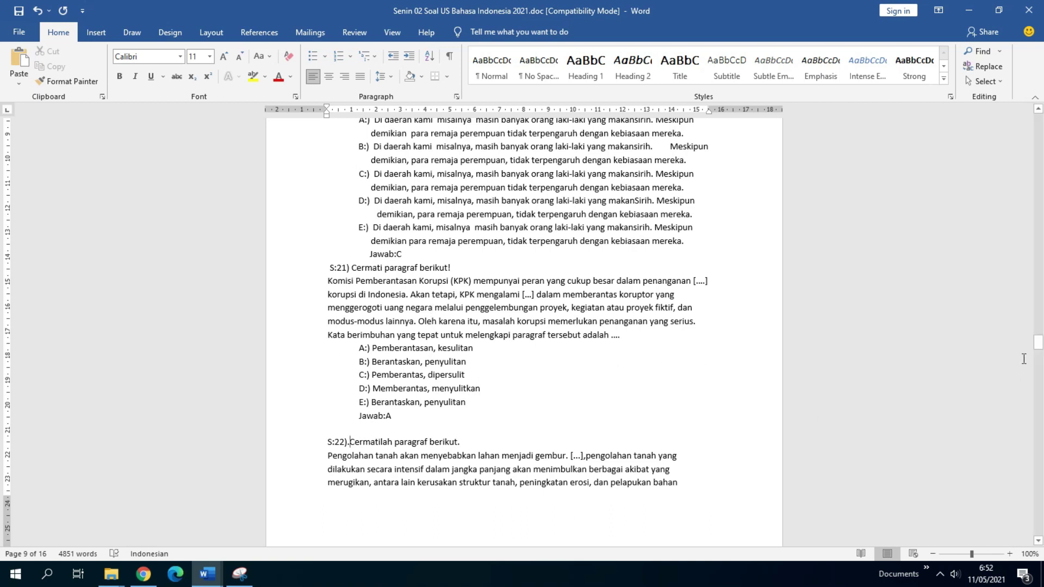
Step: Return to the first page of the document and switch to the Snipping Tool
left_click_drag(1038, 344, 1040, 121)
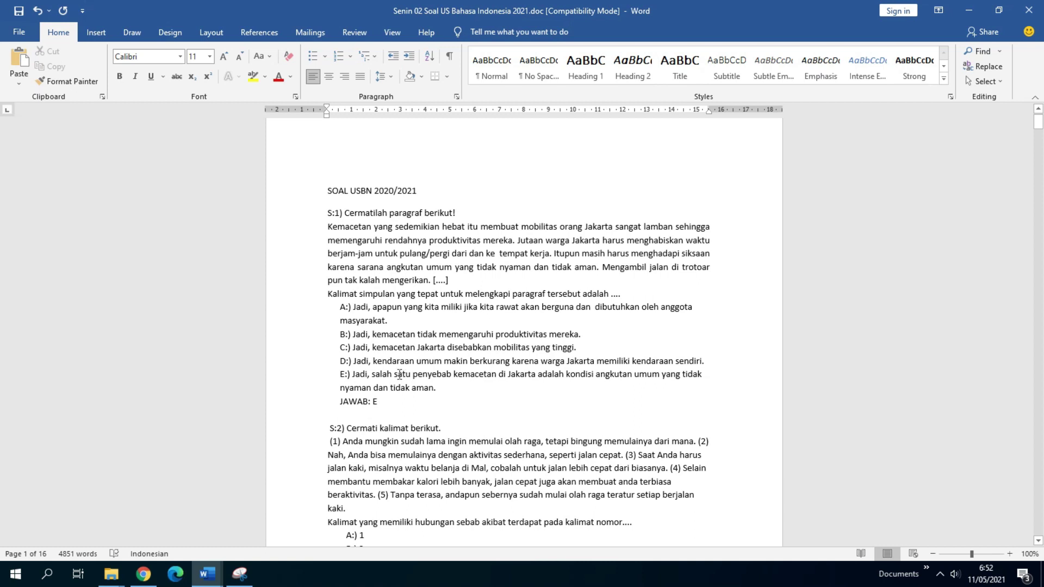
left_click(240, 574)
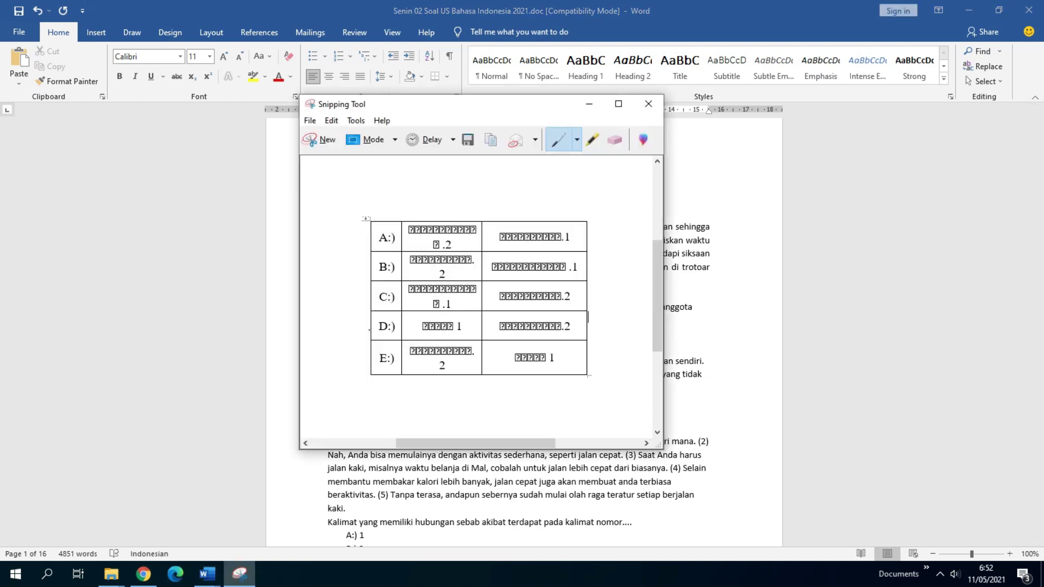